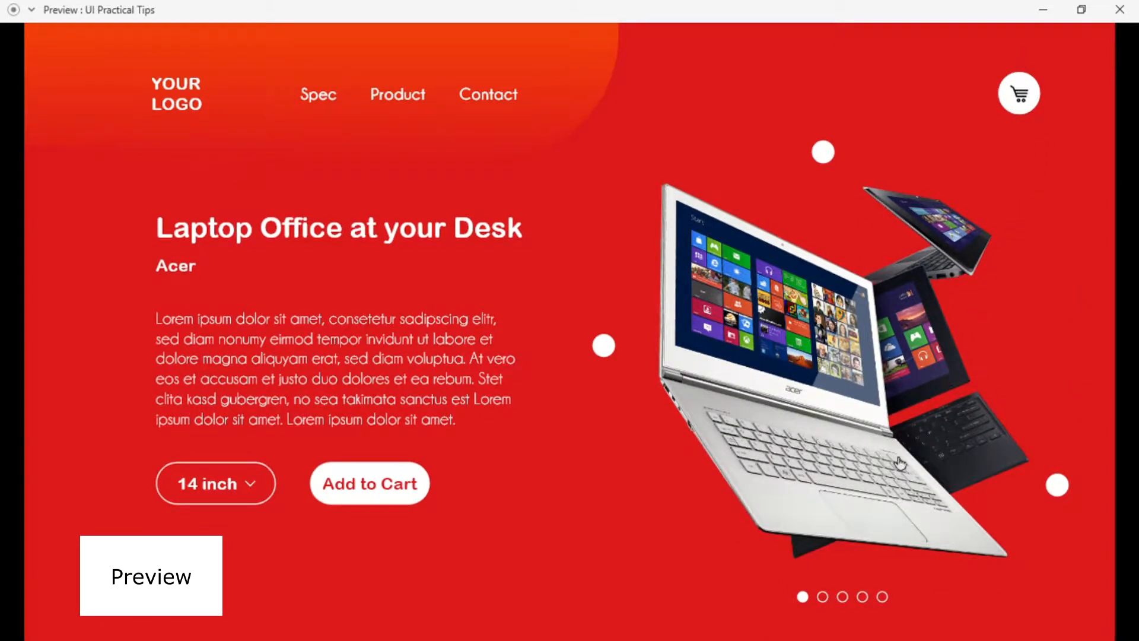
# Preview the finished laptop landing page, checking its slide-indicator transitions and the scroll between the red hero and Full HD sections.
pyautogui.click(822, 599)
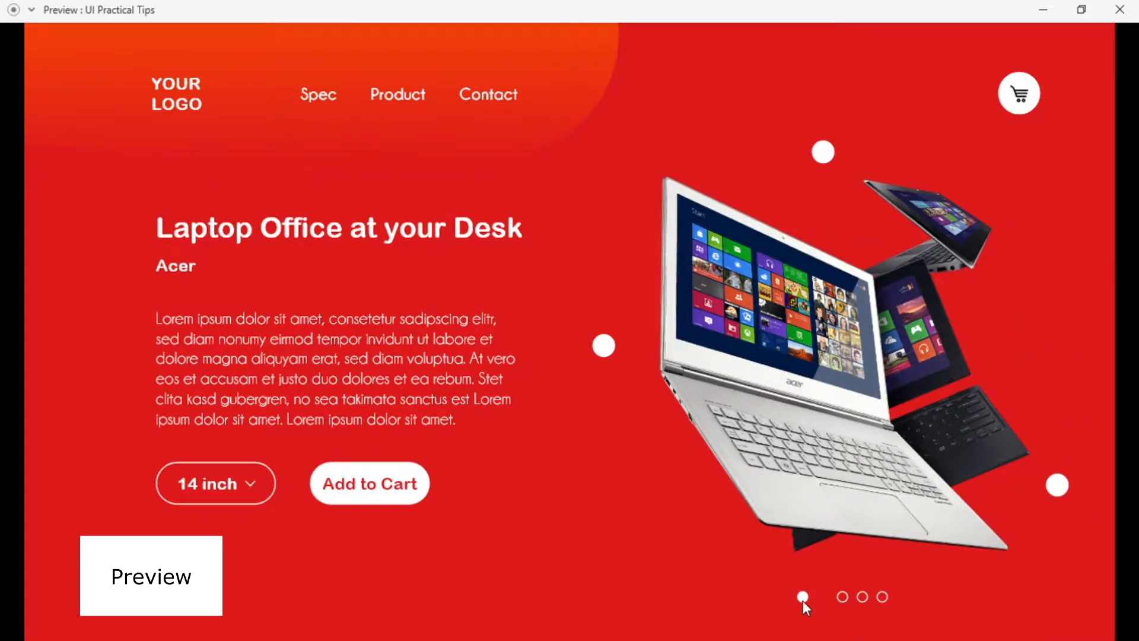
pyautogui.click(822, 598)
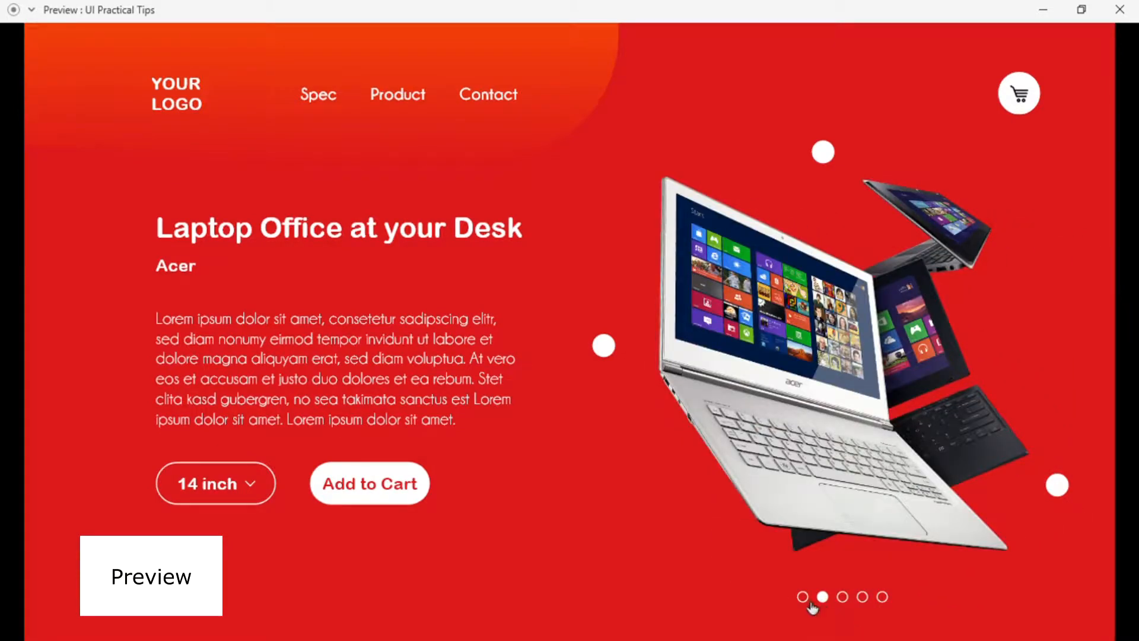
pyautogui.click(807, 601)
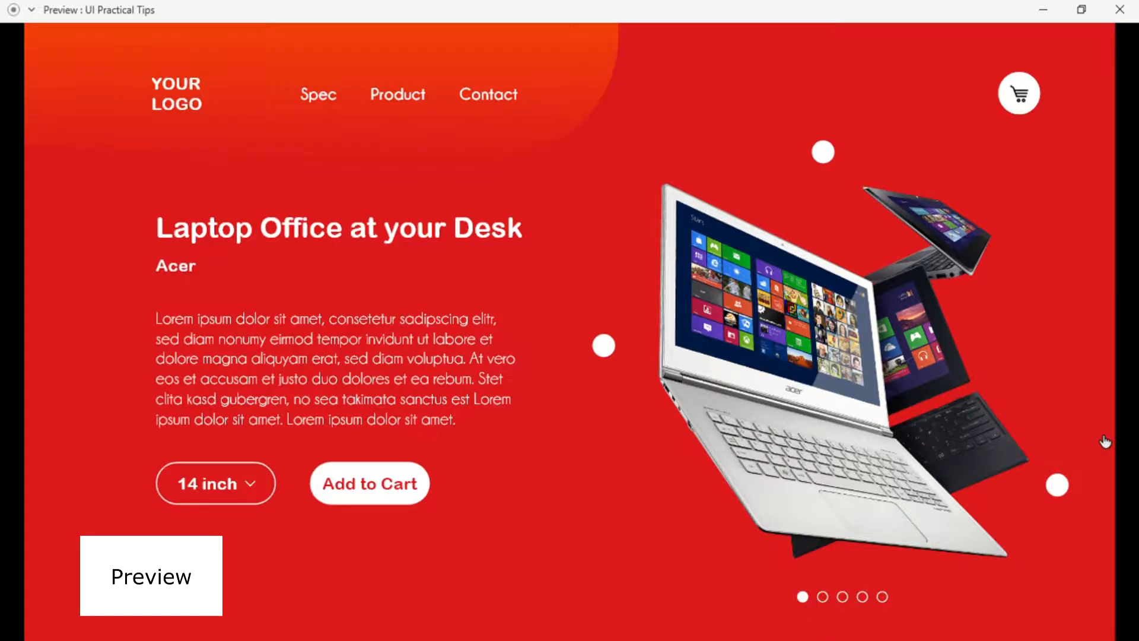
pyautogui.scroll(-7, 1105, 442)
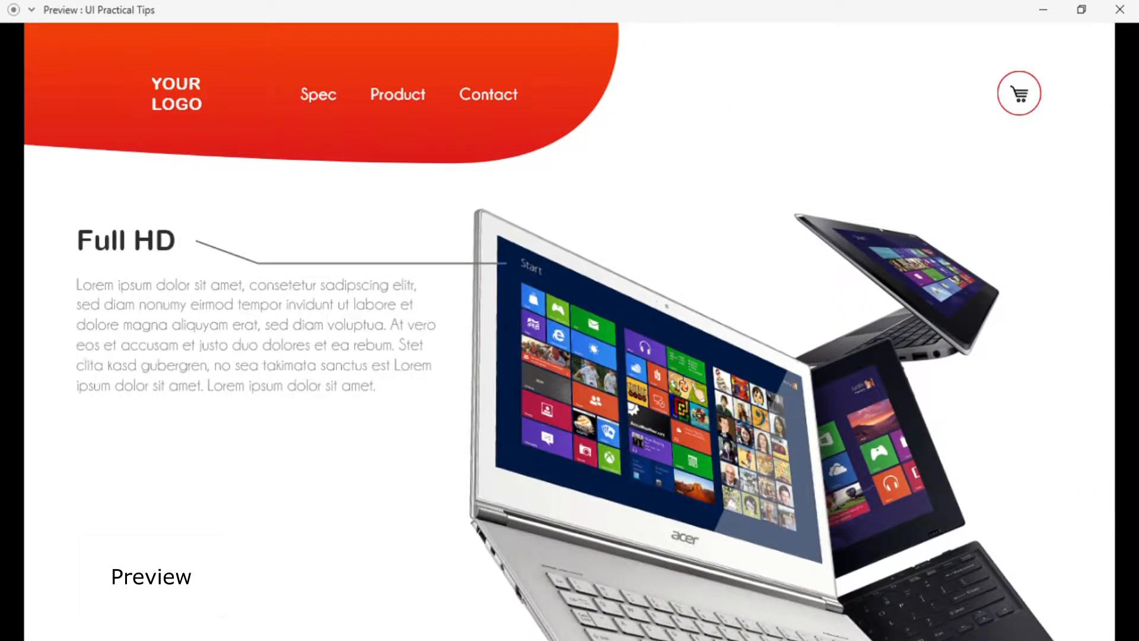
pyautogui.scroll(7, 570, 332)
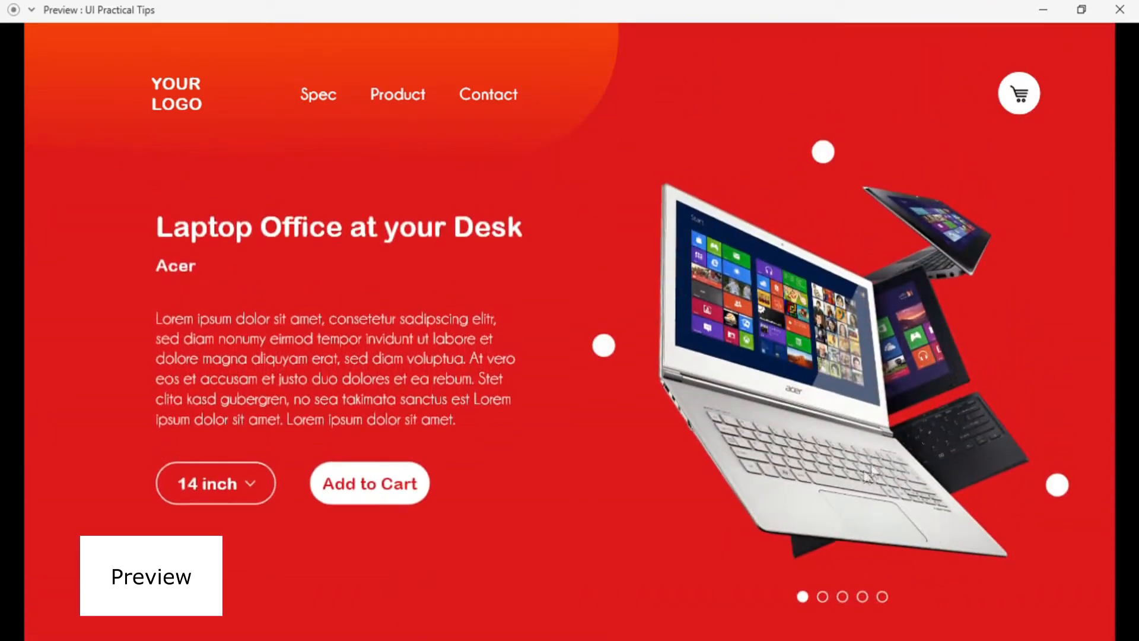
pyautogui.click(823, 598)
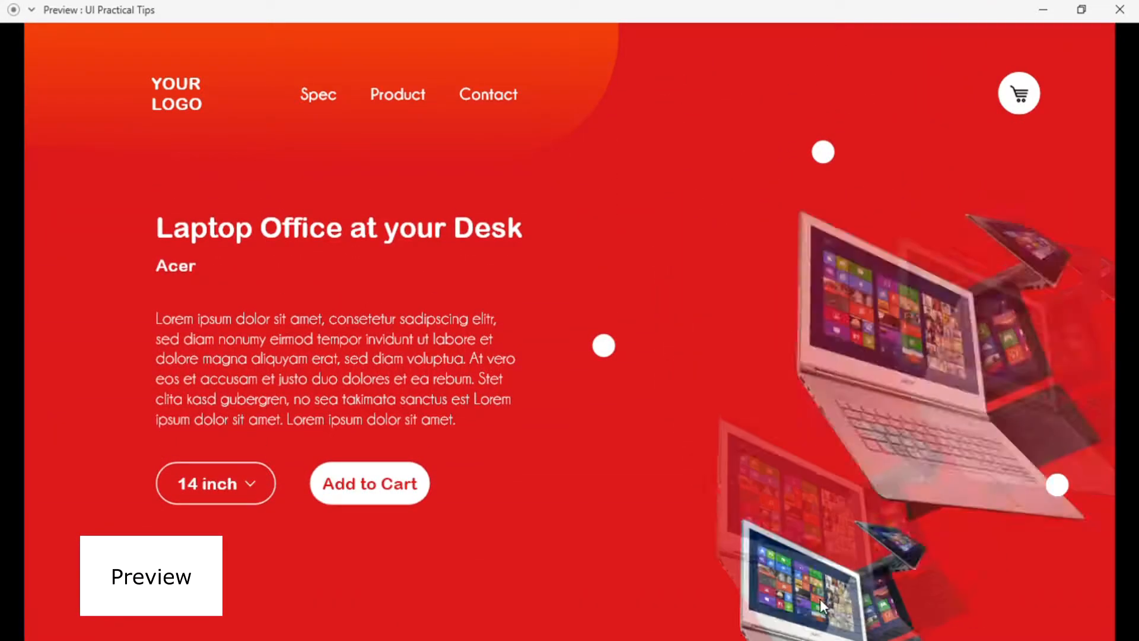
pyautogui.click(803, 597)
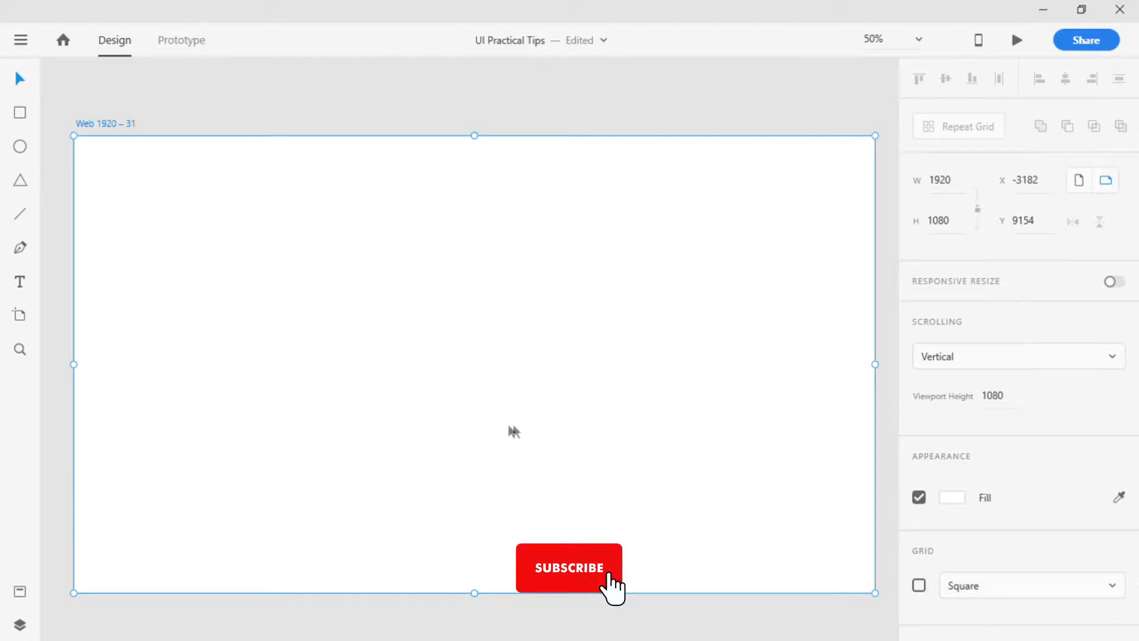
# Look over the document's saved colors and the cart component.
pyautogui.click(19, 591)
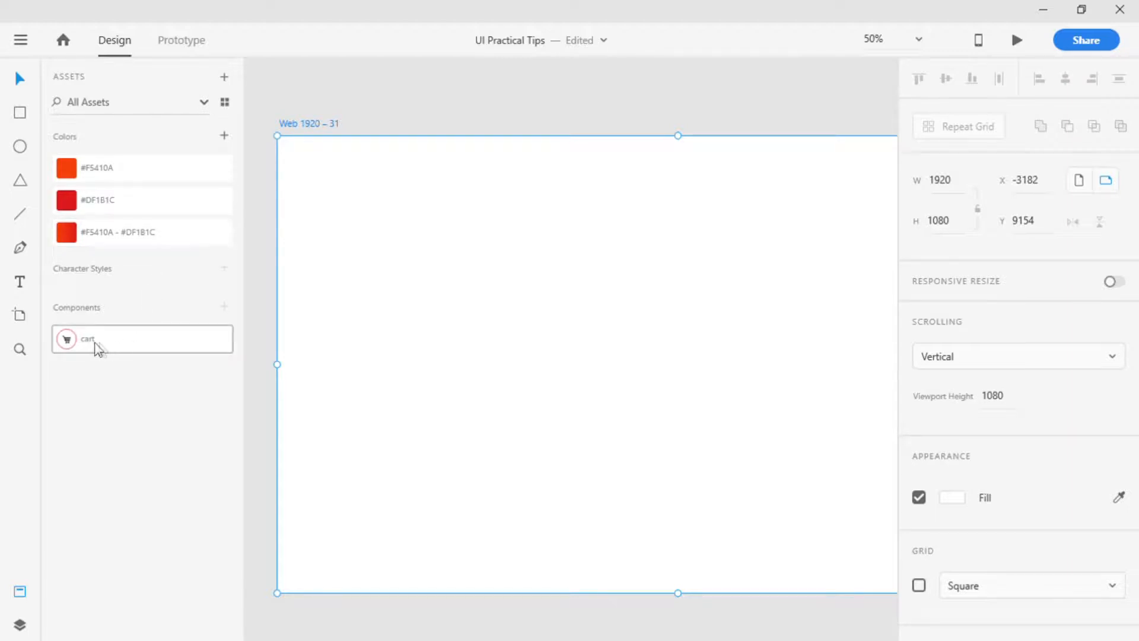
pyautogui.click(23, 593)
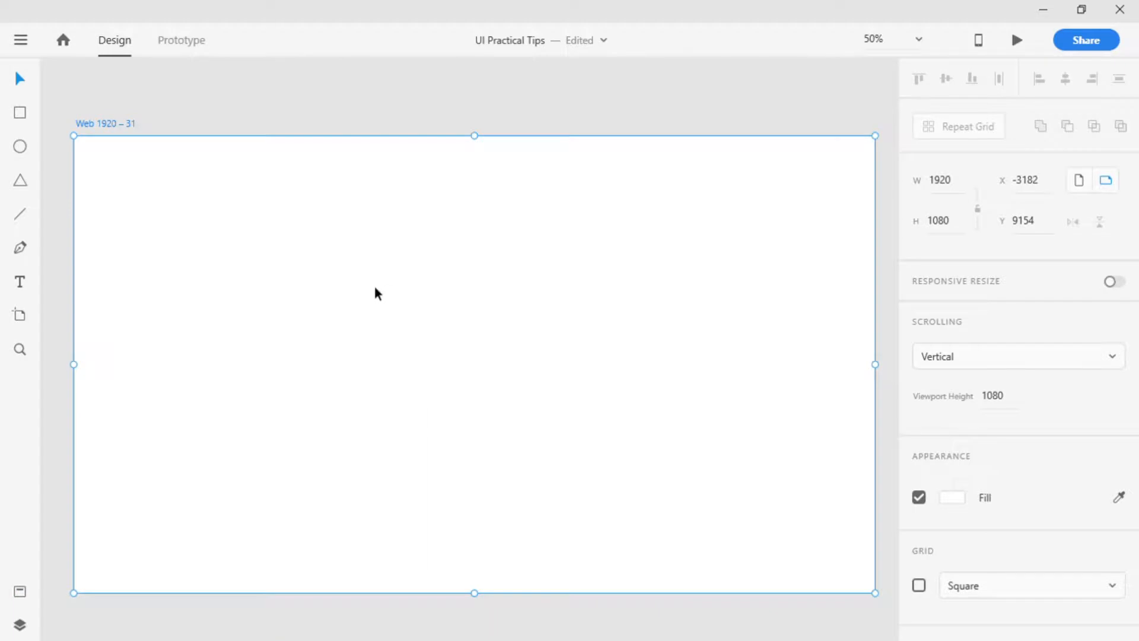
# Draw a borderless 1920 × 1080 rectangle that covers the whole Web 1920 – 31 artboard.
pyautogui.click(48, 121)
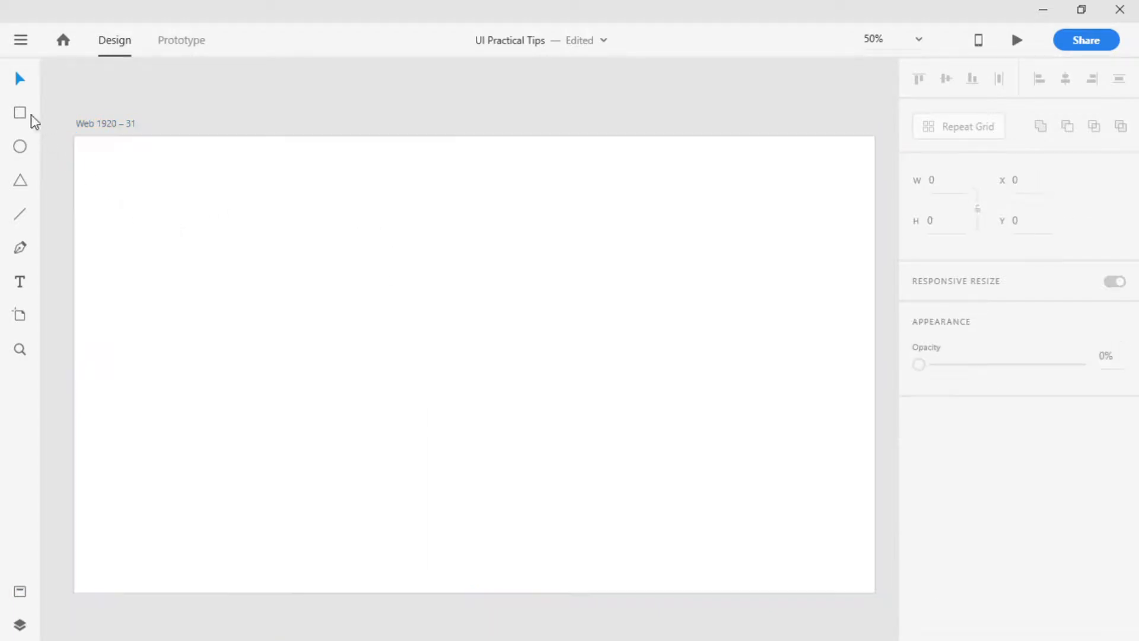
pyautogui.moveTo(78, 144); pyautogui.dragTo(883, 603)
pyautogui.click(919, 574)
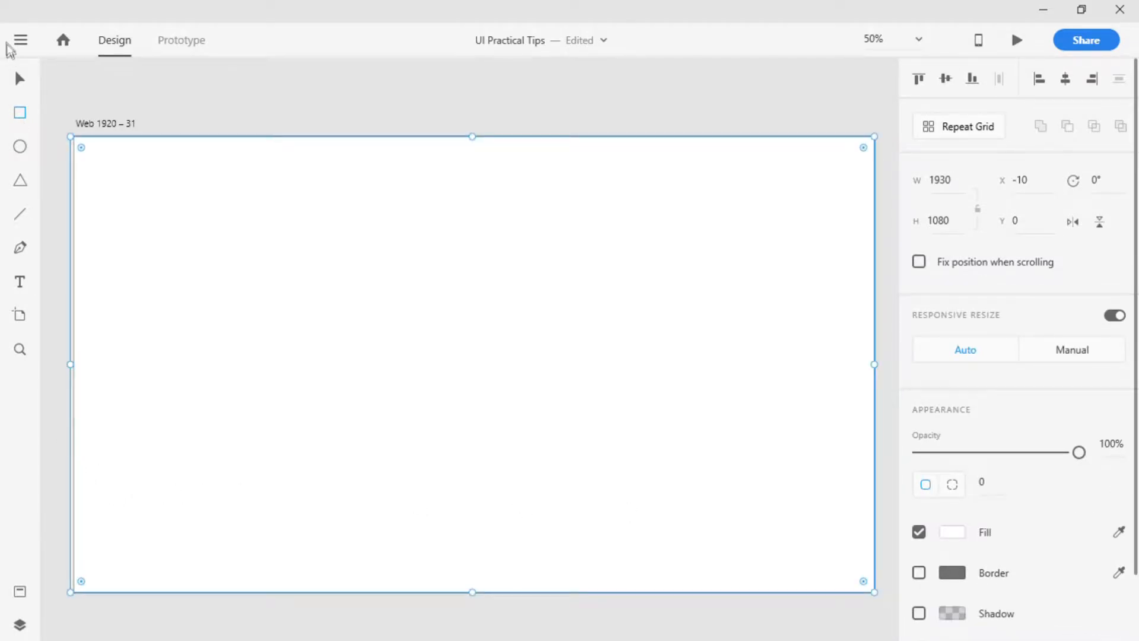
pyautogui.click(19, 79)
pyautogui.moveTo(76, 373); pyautogui.dragTo(81, 372)
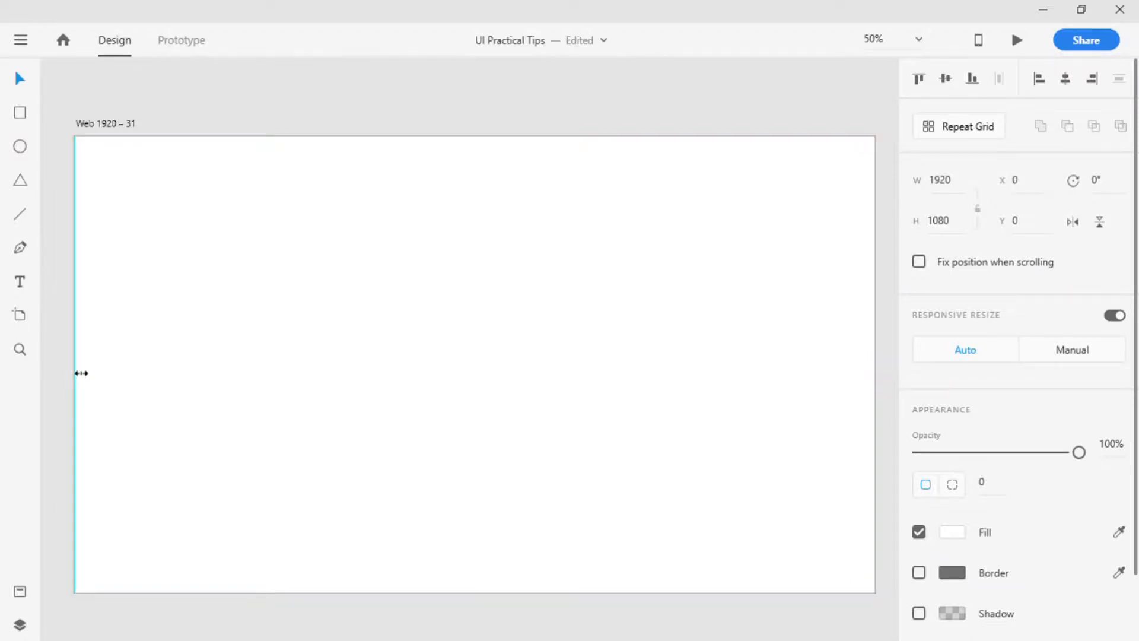
# Fill the background rectangle with the saved color #DF1B1C.
pyautogui.click(20, 591)
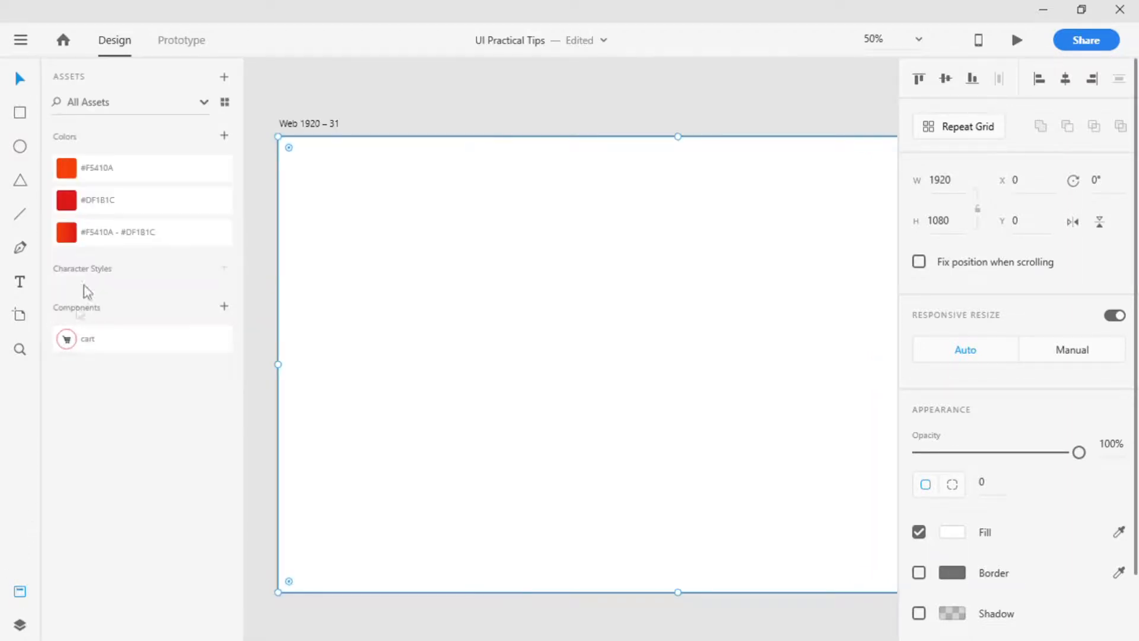
pyautogui.click(90, 198)
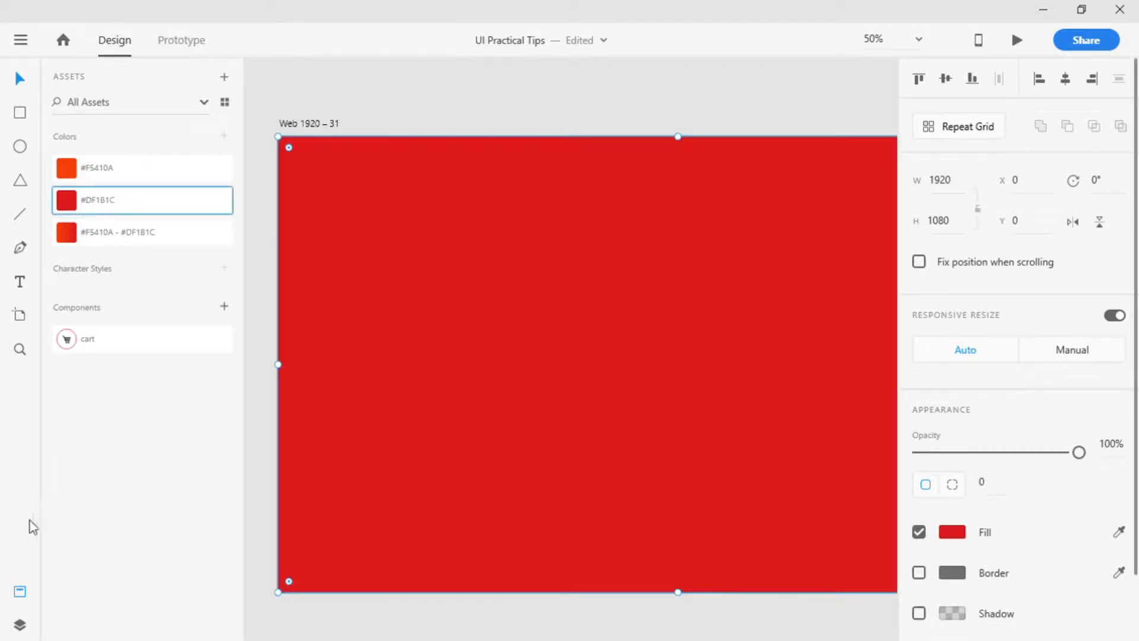
pyautogui.click(20, 591)
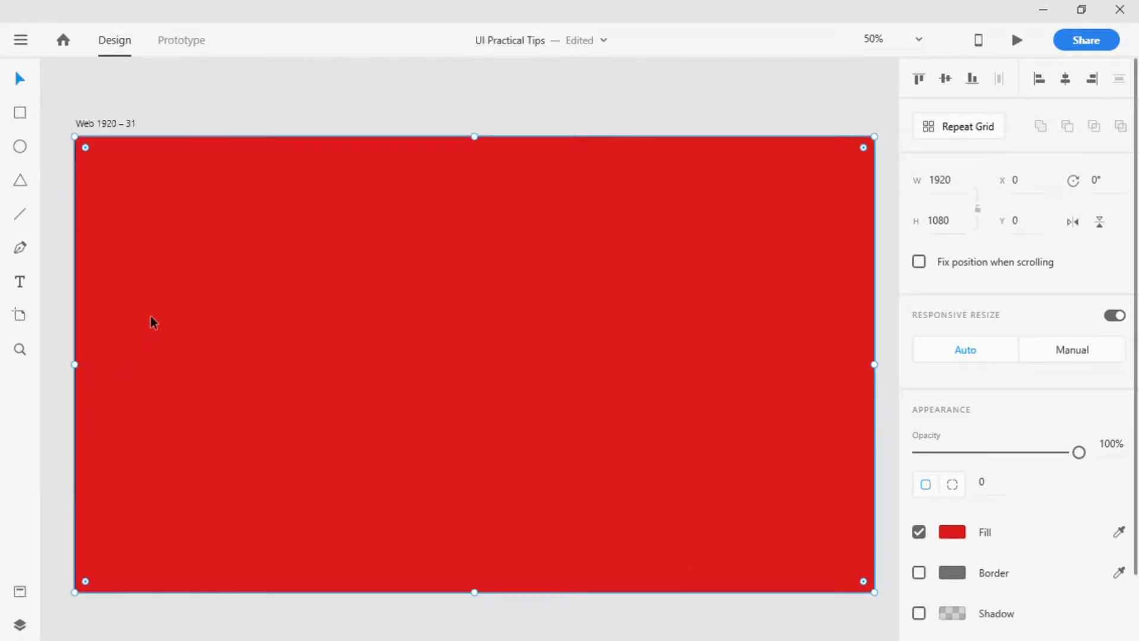
pyautogui.click(164, 109)
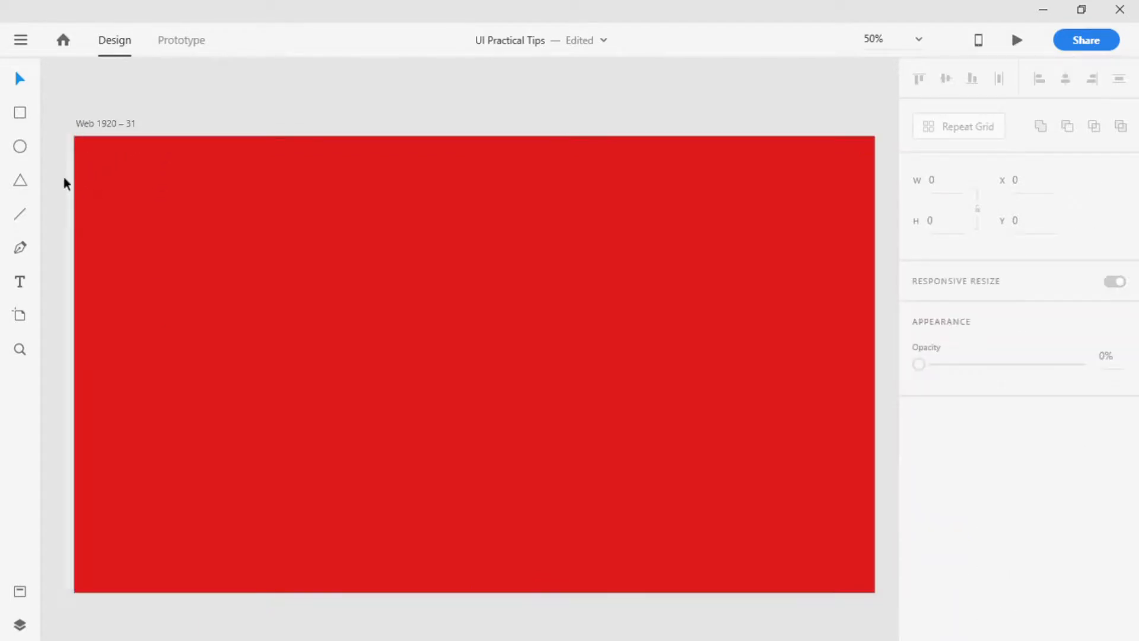
# Draw a closed curved Pen shape about 852 × 210 in the artboard's upper-left corner, with white fill and no border.
pyautogui.click(22, 248)
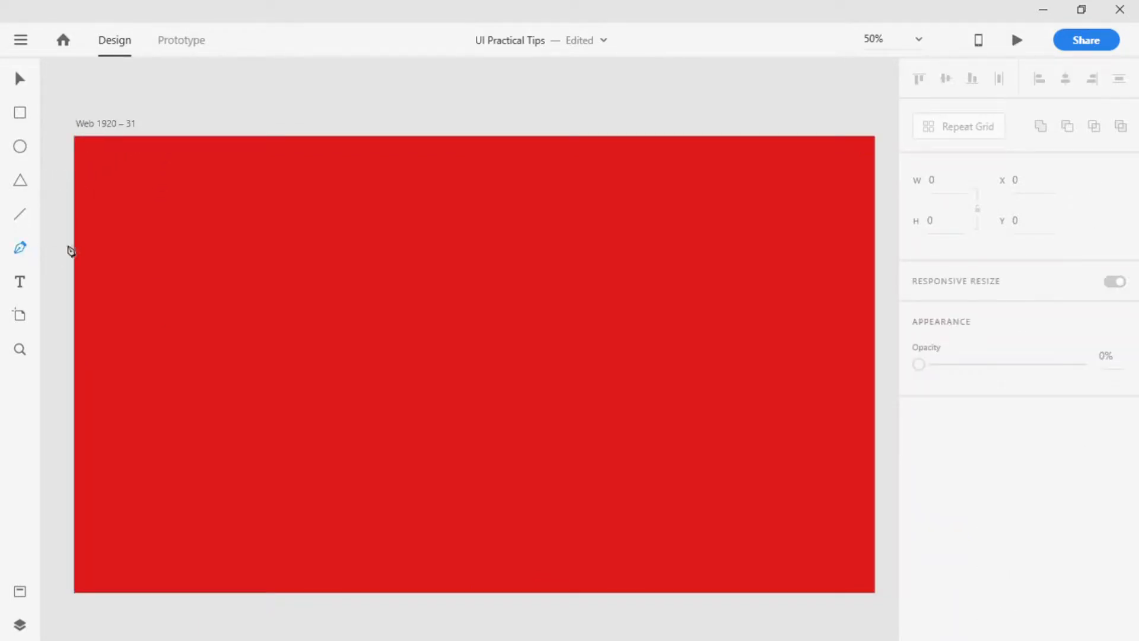
pyautogui.click(76, 215)
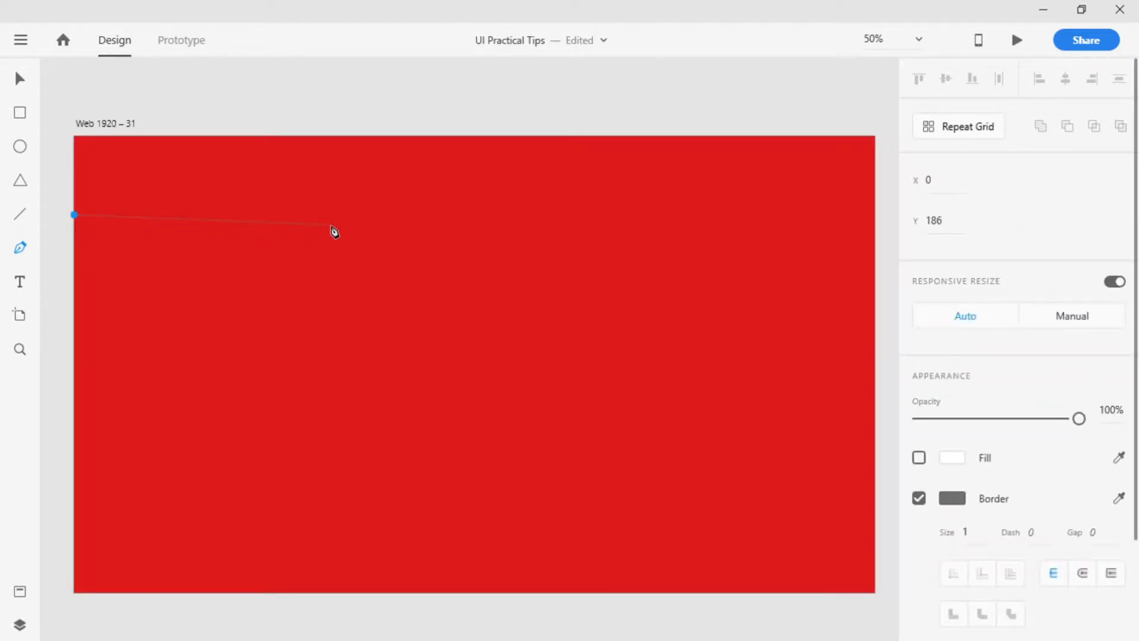
pyautogui.moveTo(332, 228); pyautogui.dragTo(443, 229)
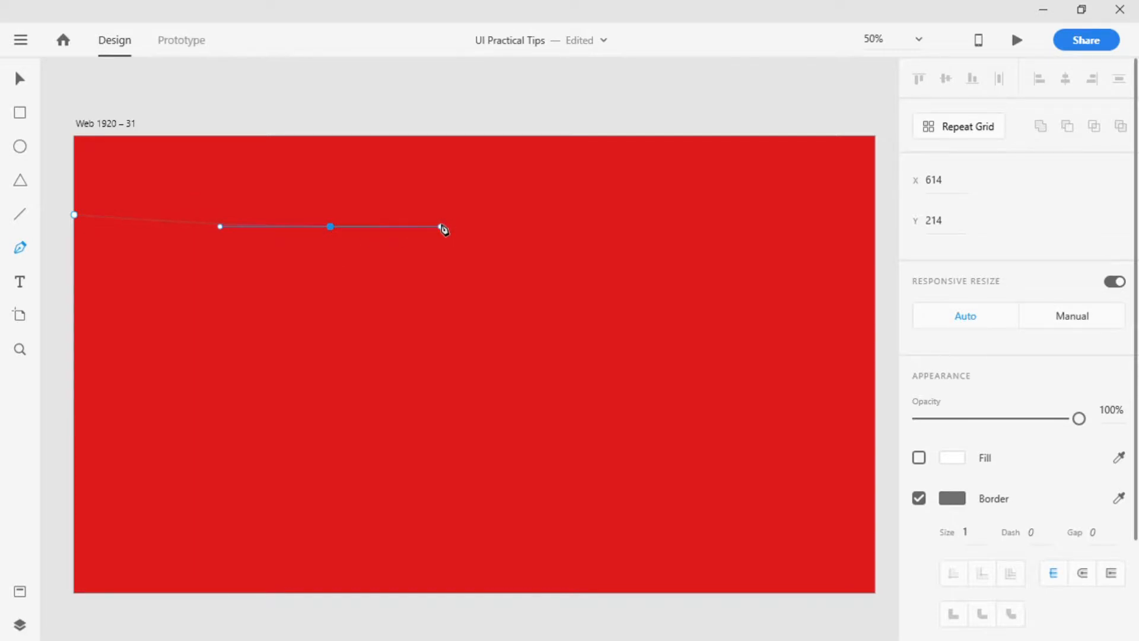
pyautogui.click(430, 139)
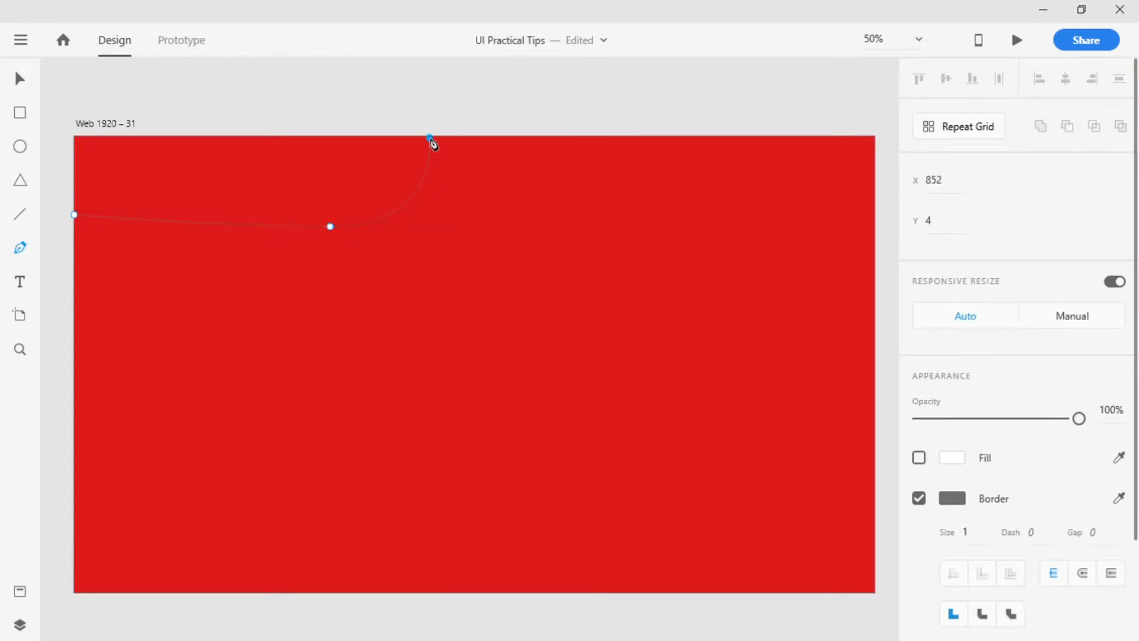
pyautogui.click(74, 139)
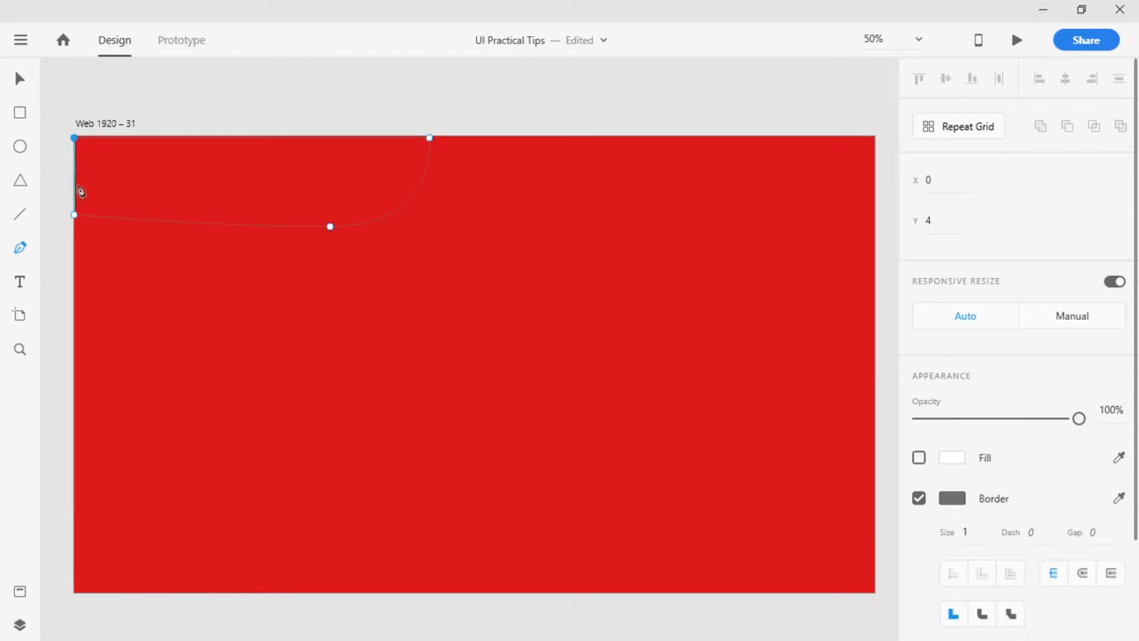
pyautogui.press('Escape')
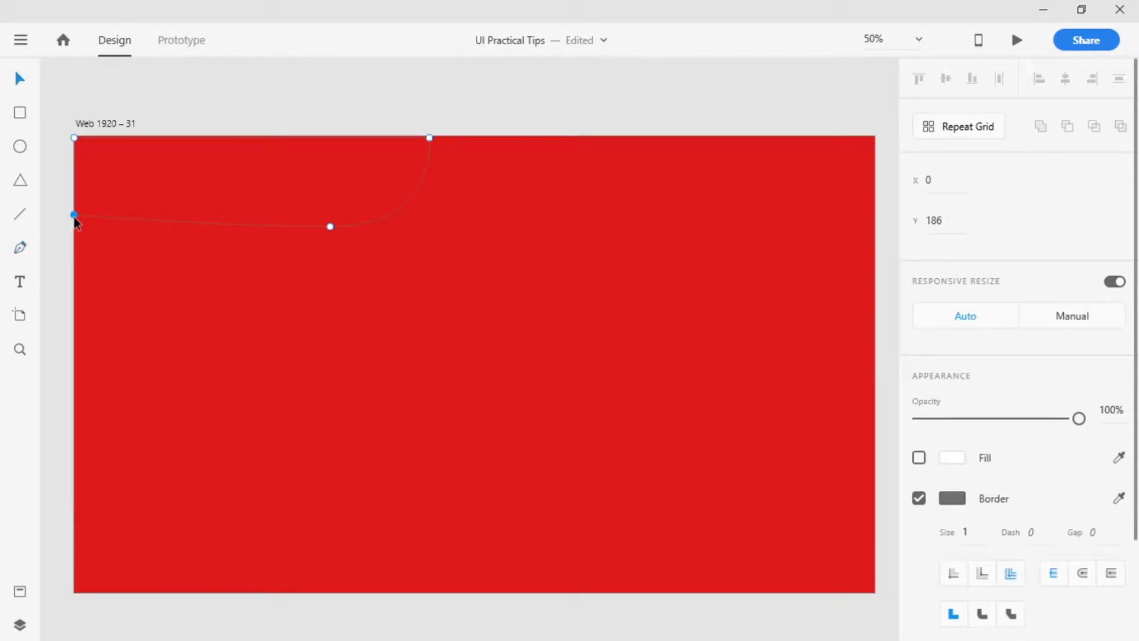
pyautogui.click(919, 457)
pyautogui.click(919, 498)
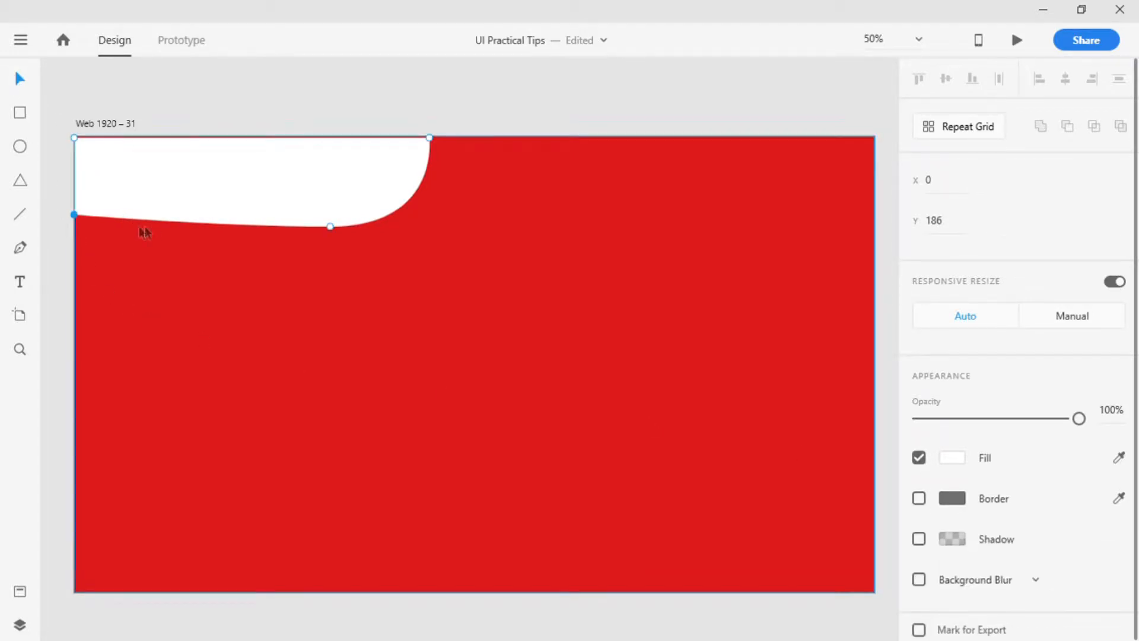
# Align the white curved shape with the top edge of the red background rectangle.
pyautogui.keyDown('shift'); pyautogui.click(557, 286); pyautogui.keyUp('shift')
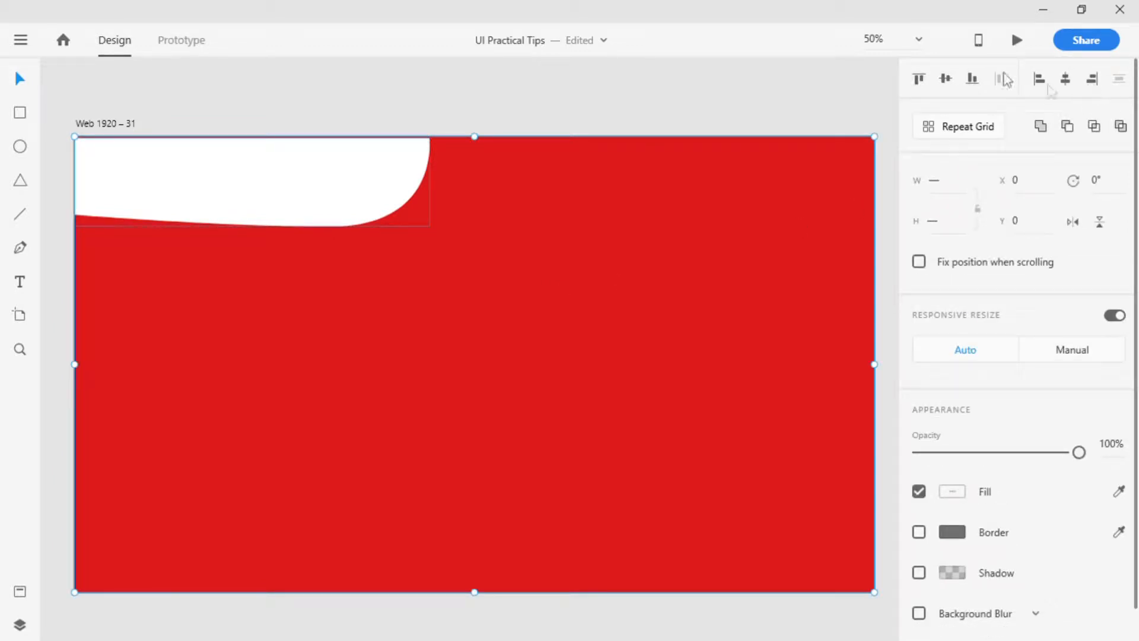
pyautogui.click(920, 79)
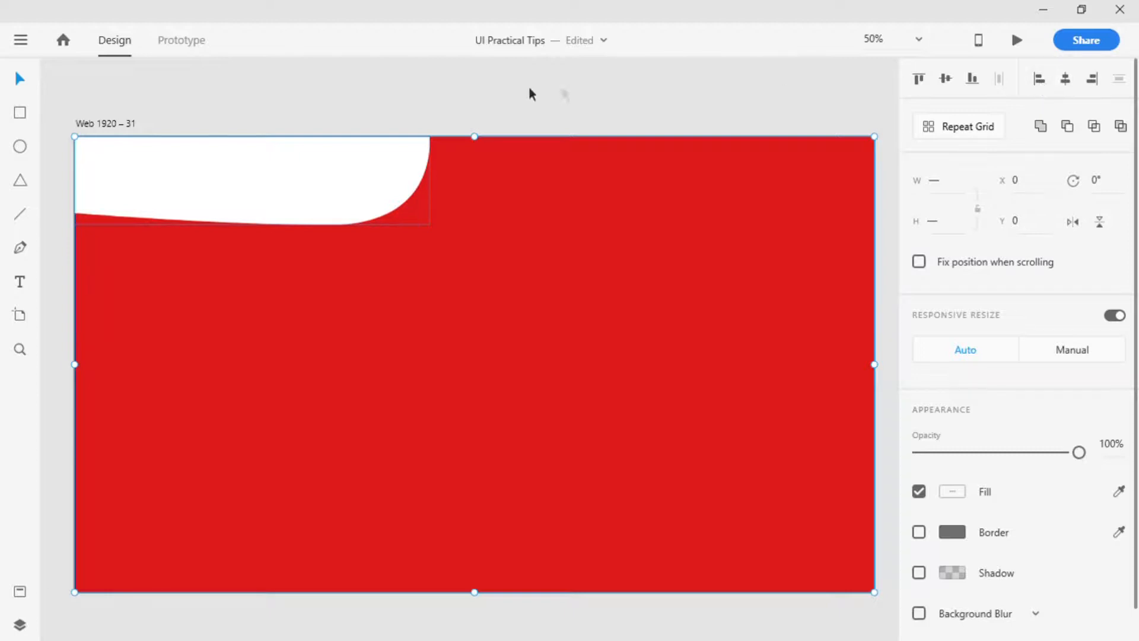
pyautogui.click(392, 104)
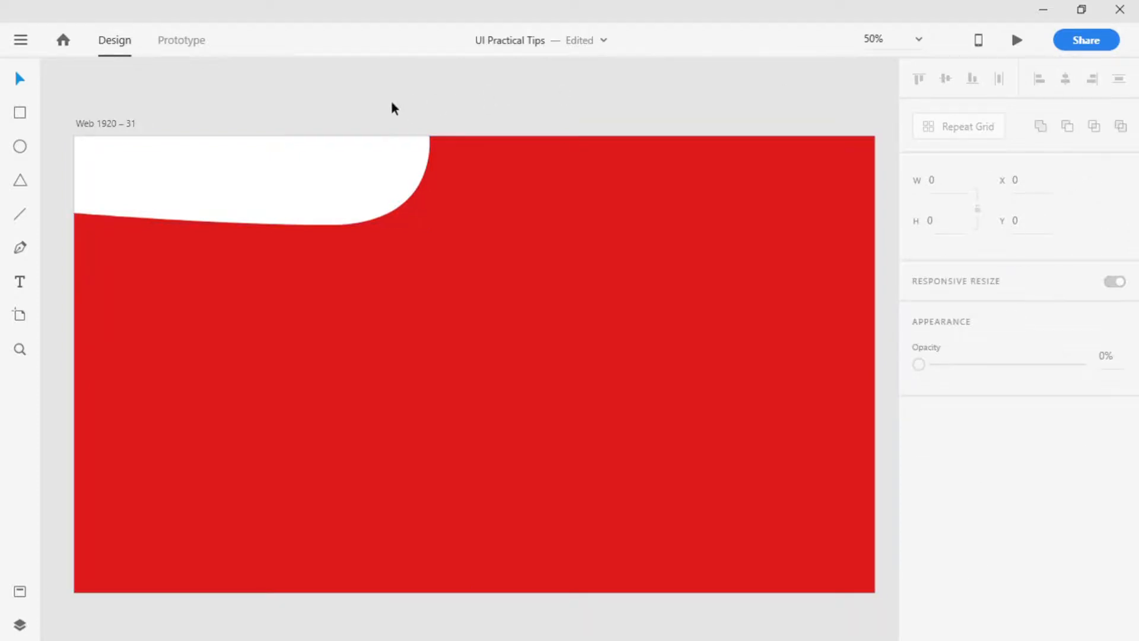
# Enlarge the white curved shape to 1046 wide and 244 high.
pyautogui.click(257, 180)
pyautogui.moveTo(431, 184); pyautogui.dragTo(518, 187)
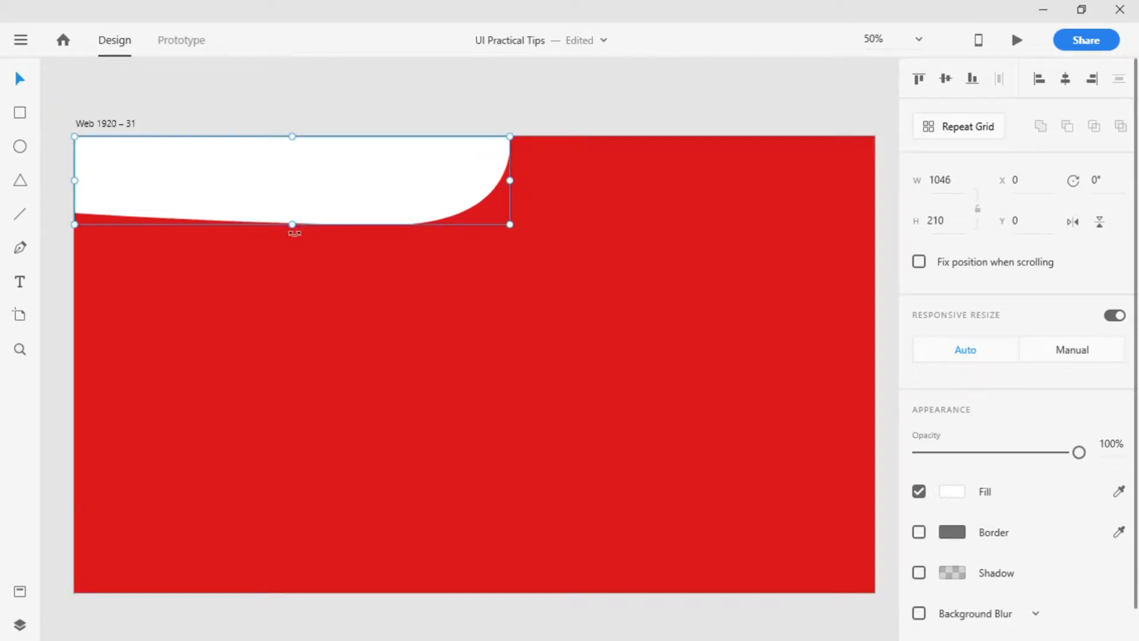
pyautogui.moveTo(294, 225); pyautogui.dragTo(300, 247)
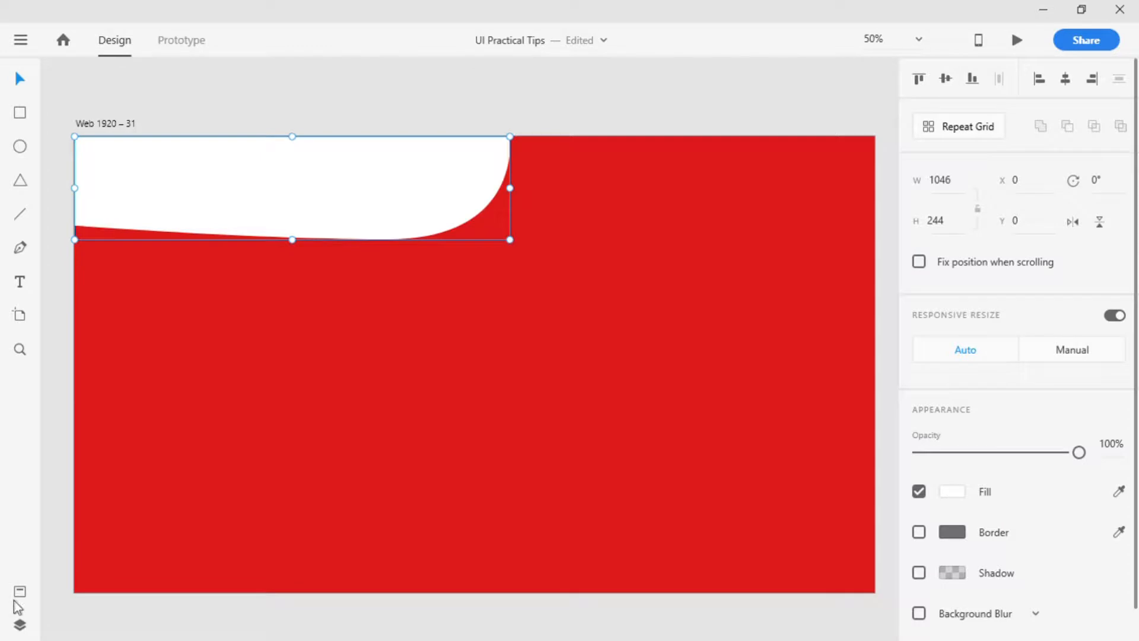
# Fill the curved header shape with the saved gradient #F5410A – #DF1B1C.
pyautogui.click(19, 592)
pyautogui.click(168, 241)
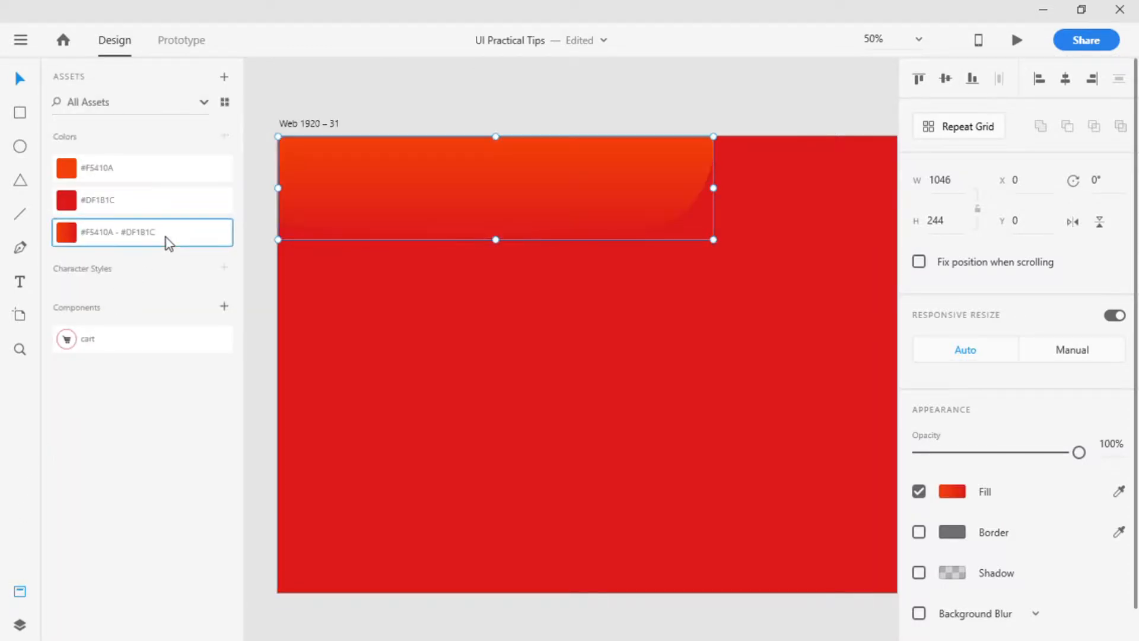
pyautogui.click(20, 592)
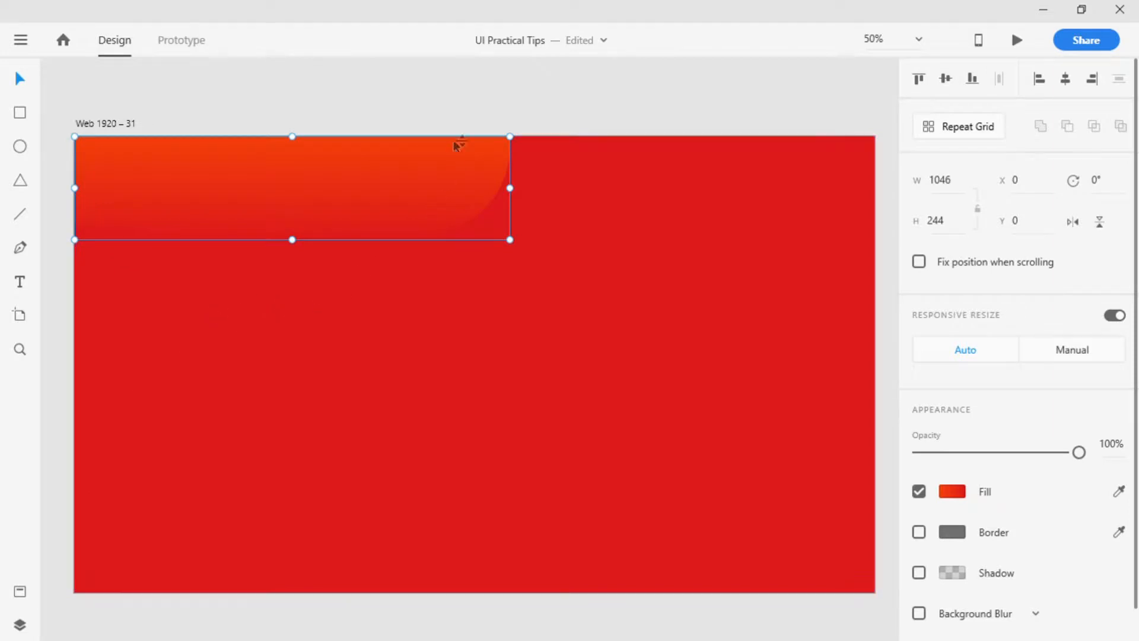
pyautogui.click(462, 104)
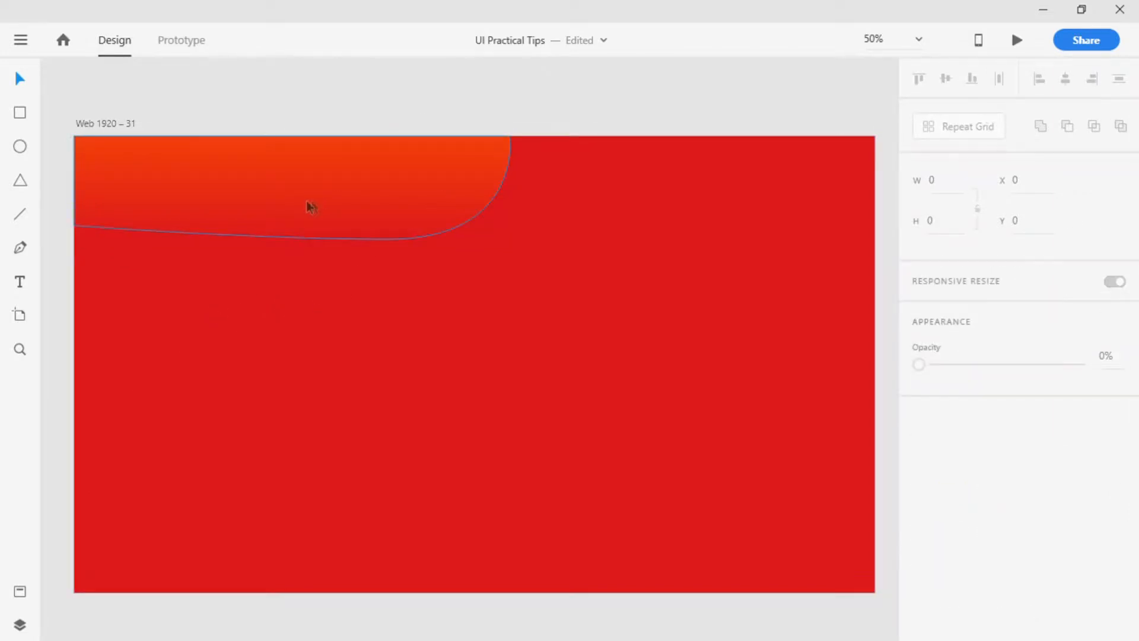
# Add the two-line text "YOUR LOGO" near the left end of the gradient header shape.
pyautogui.click(20, 282)
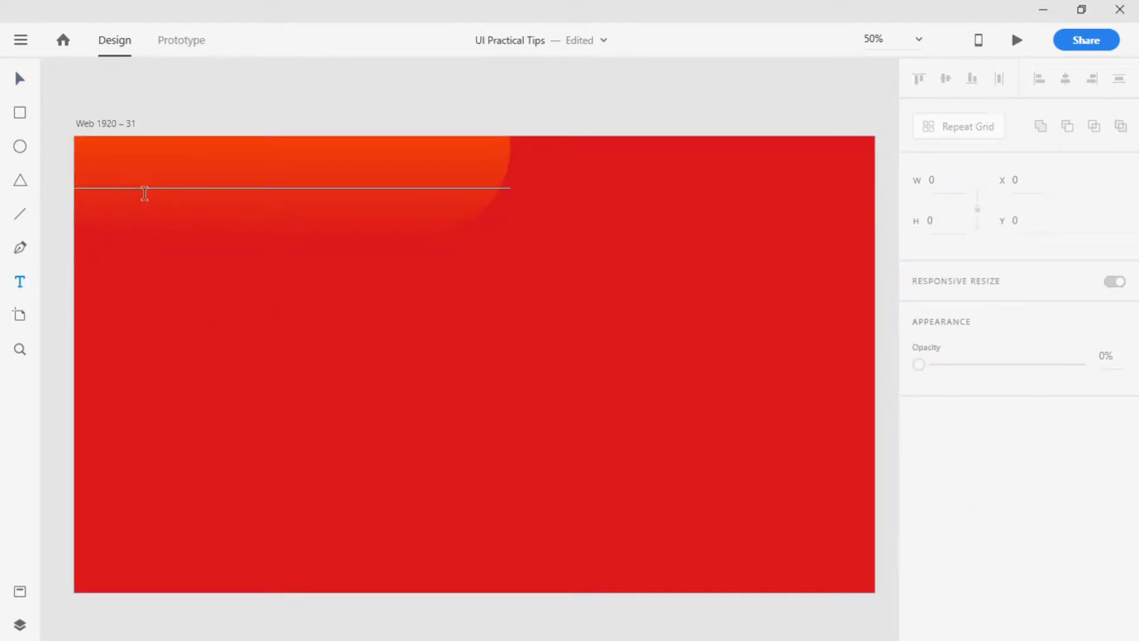
pyautogui.click(144, 193)
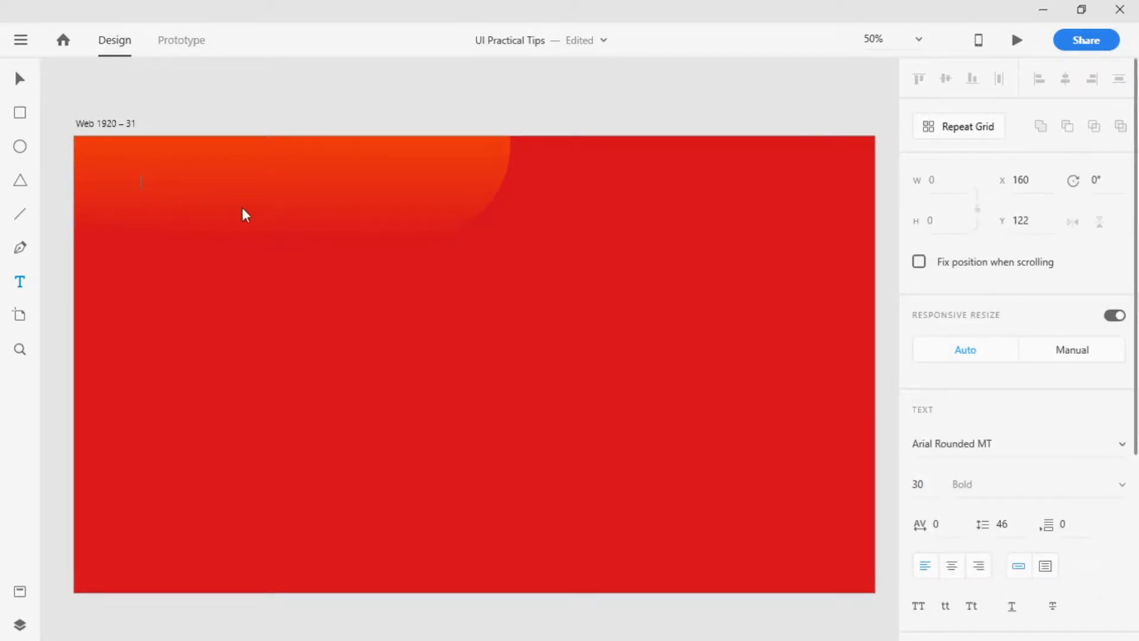
pyautogui.write('YOUR')
pyautogui.press('Return')
pyautogui.write('LOGO')
pyautogui.click(19, 78)
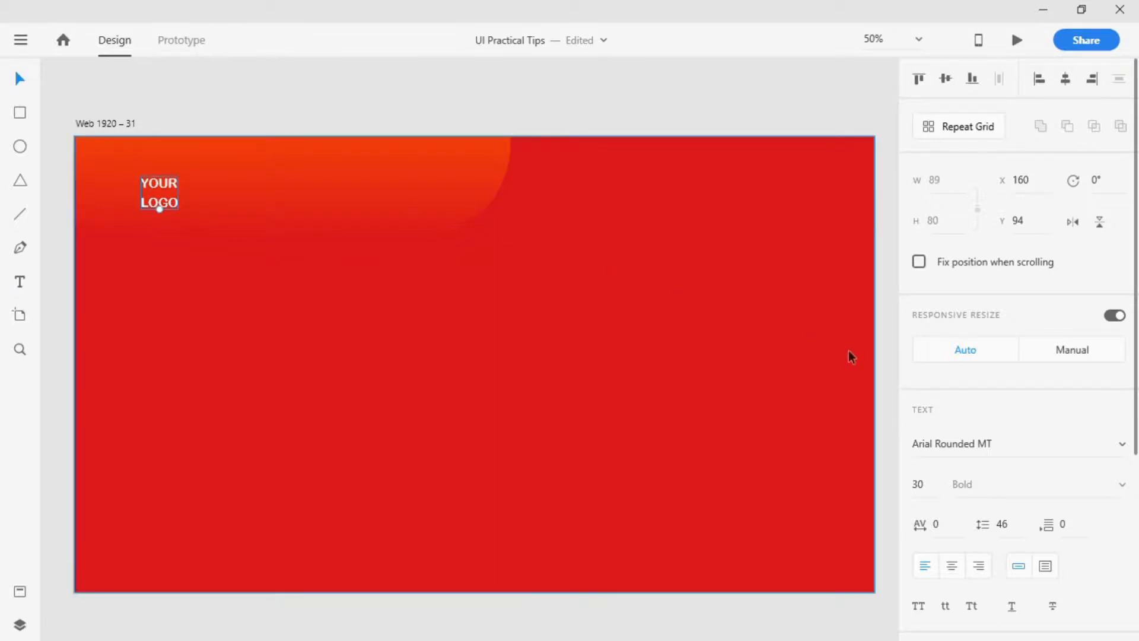
# Set the "YOUR LOGO" text's line spacing to 35 and move the text to about X 224, Y 88.
pyautogui.click(1022, 535)
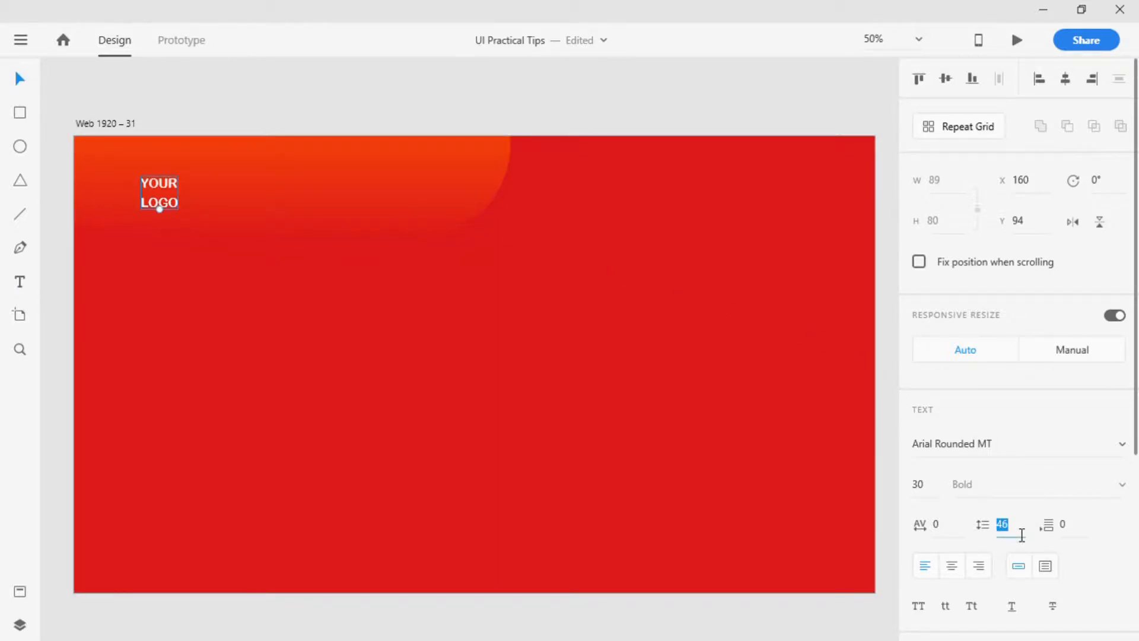
pyautogui.press('Up')
pyautogui.press('Up')
pyautogui.press('Up')
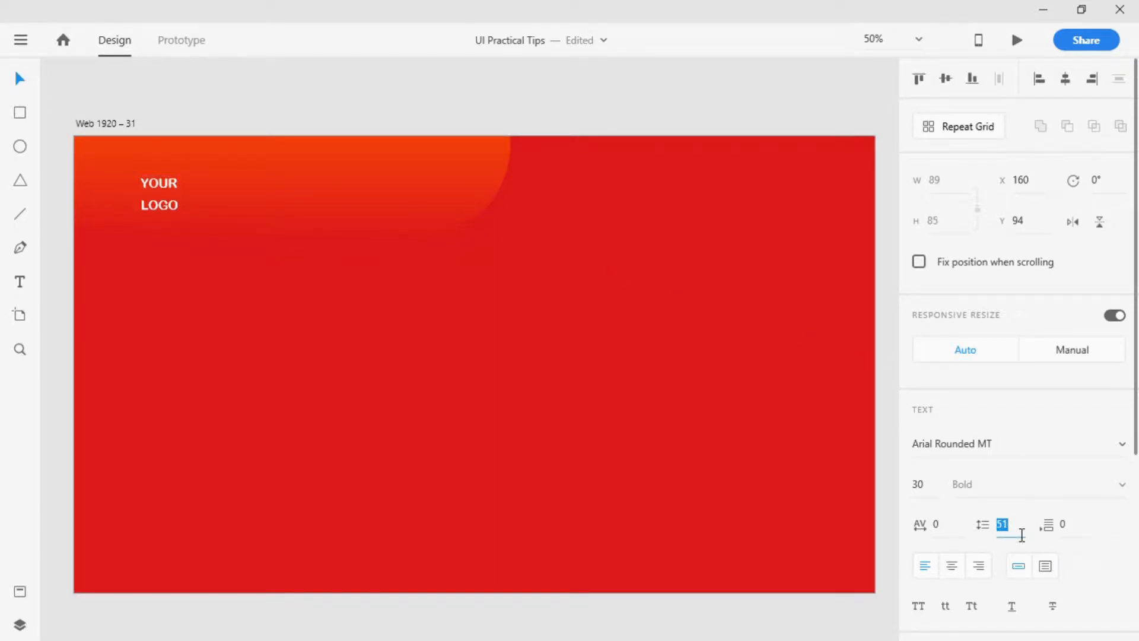
pyautogui.press('Down')
pyautogui.press('Down')
pyautogui.press('Down')
pyautogui.press('Down')
pyautogui.press('Down')
pyautogui.press('Down')
pyautogui.press('Down')
pyautogui.press('Down')
pyautogui.press('Down')
pyautogui.press('Down')
pyautogui.press('Down')
pyautogui.press('Down')
pyautogui.press('Down')
pyautogui.press('Down')
pyautogui.press('Down')
pyautogui.press('Up')
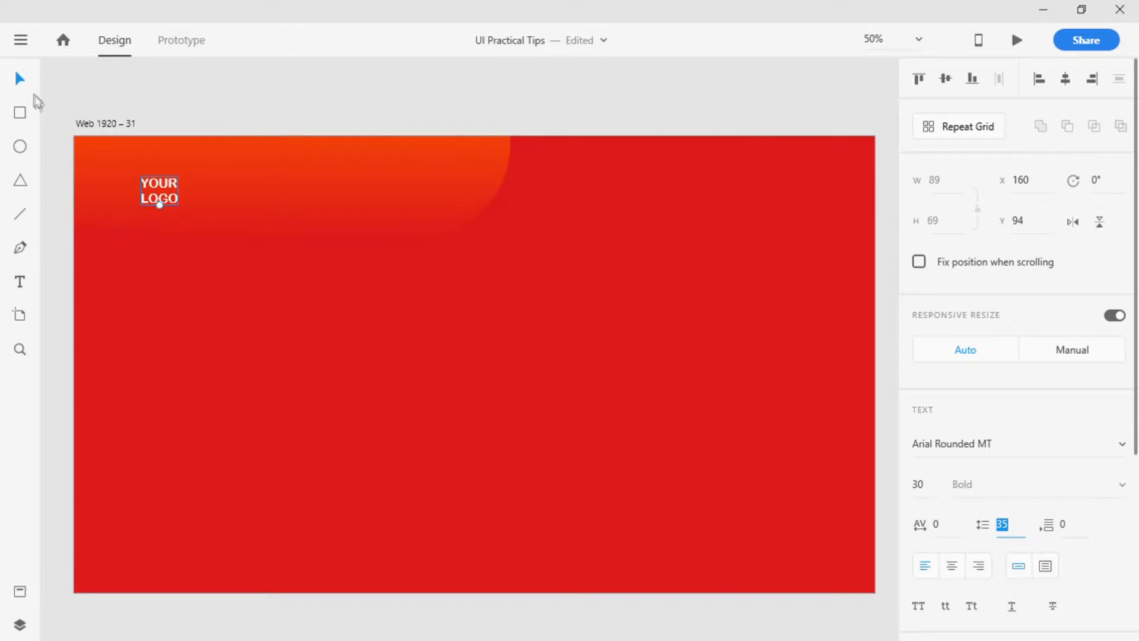
pyautogui.moveTo(159, 195); pyautogui.dragTo(188, 179)
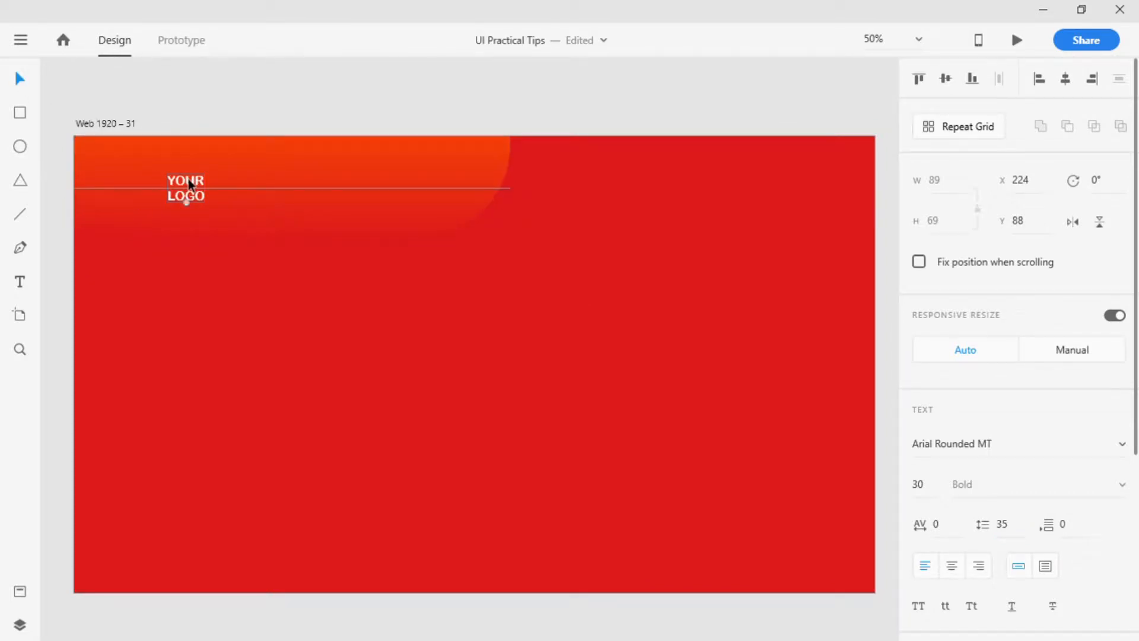
# Add the navigation text "Spec" beside the logo in the gradient header and set its font to Champagne & Limousines.
pyautogui.click(19, 281)
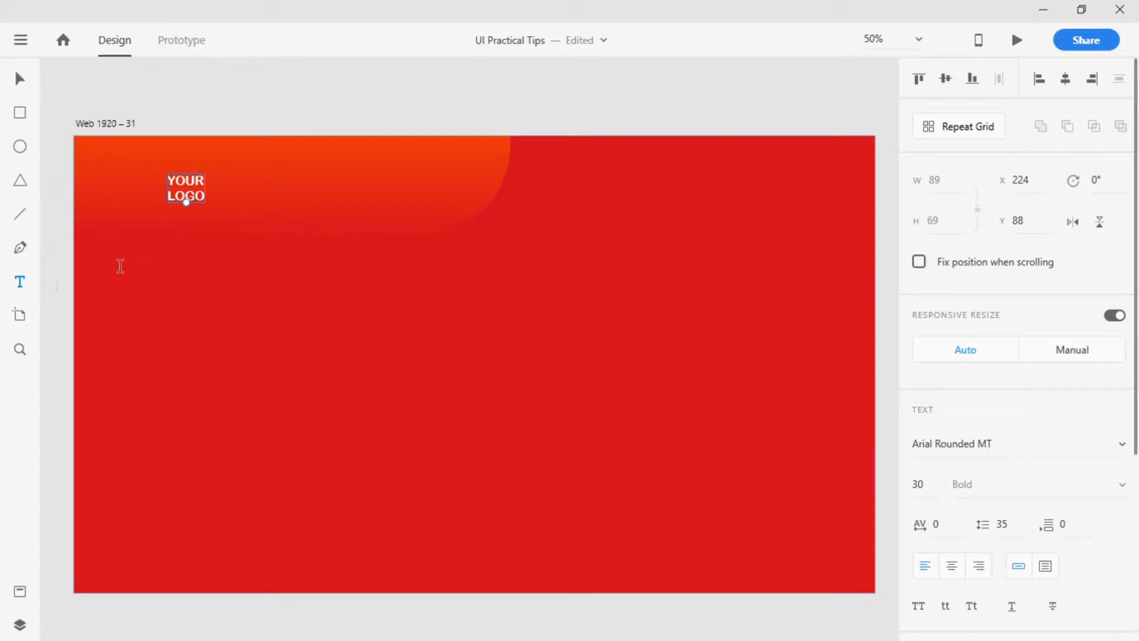
pyautogui.click(280, 196)
pyautogui.write('Spec')
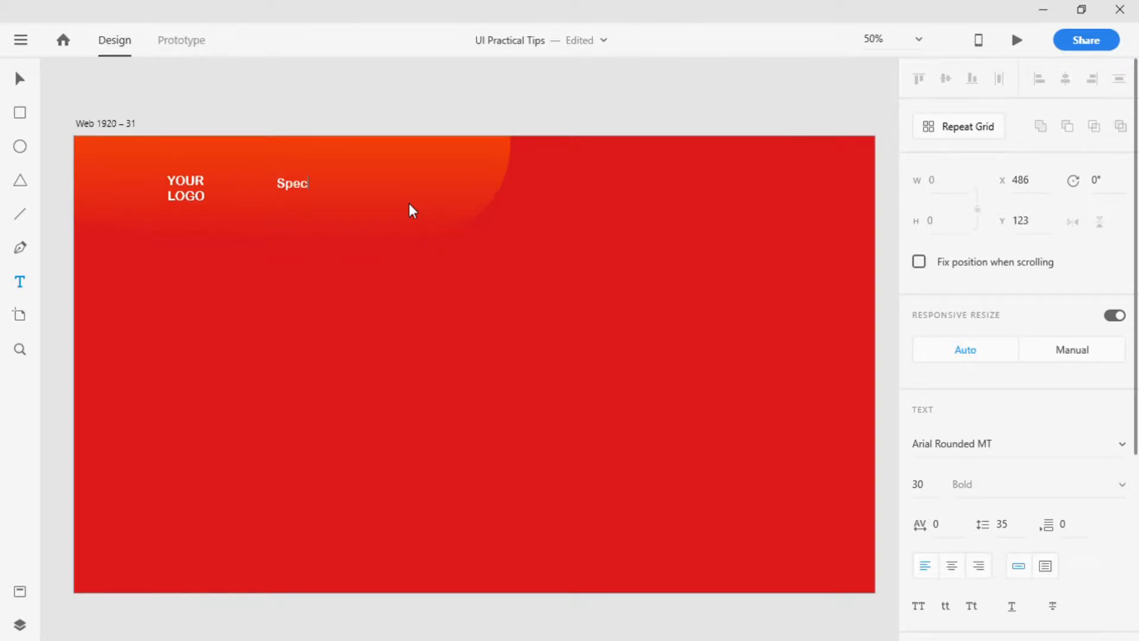
pyautogui.click(19, 84)
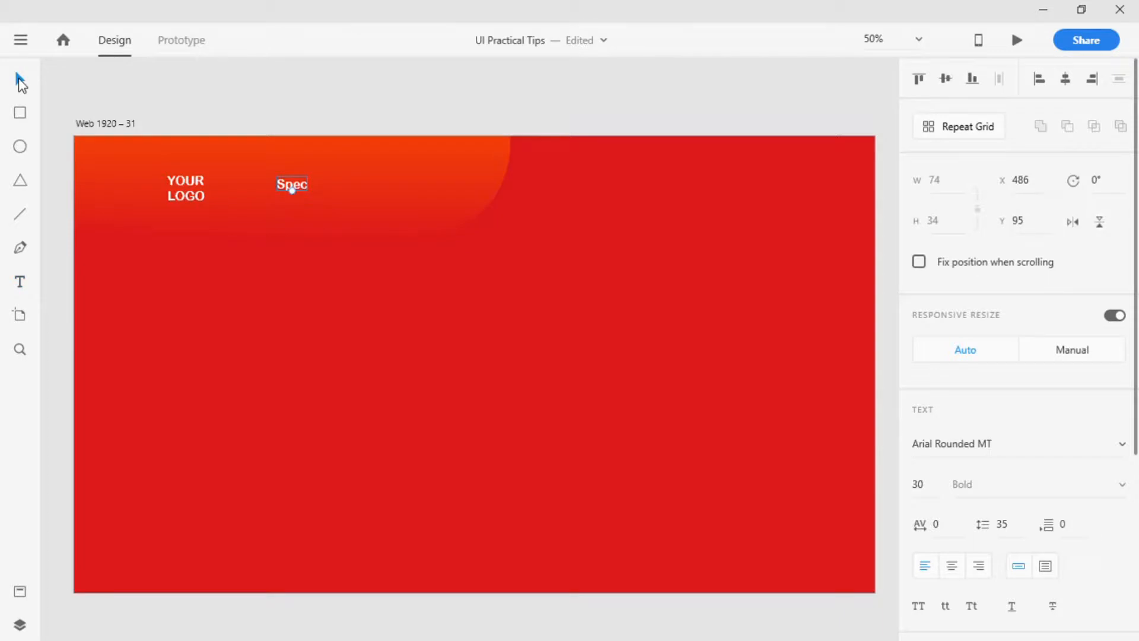
pyautogui.click(1037, 457)
pyautogui.write('Champ')
pyautogui.press('Return')
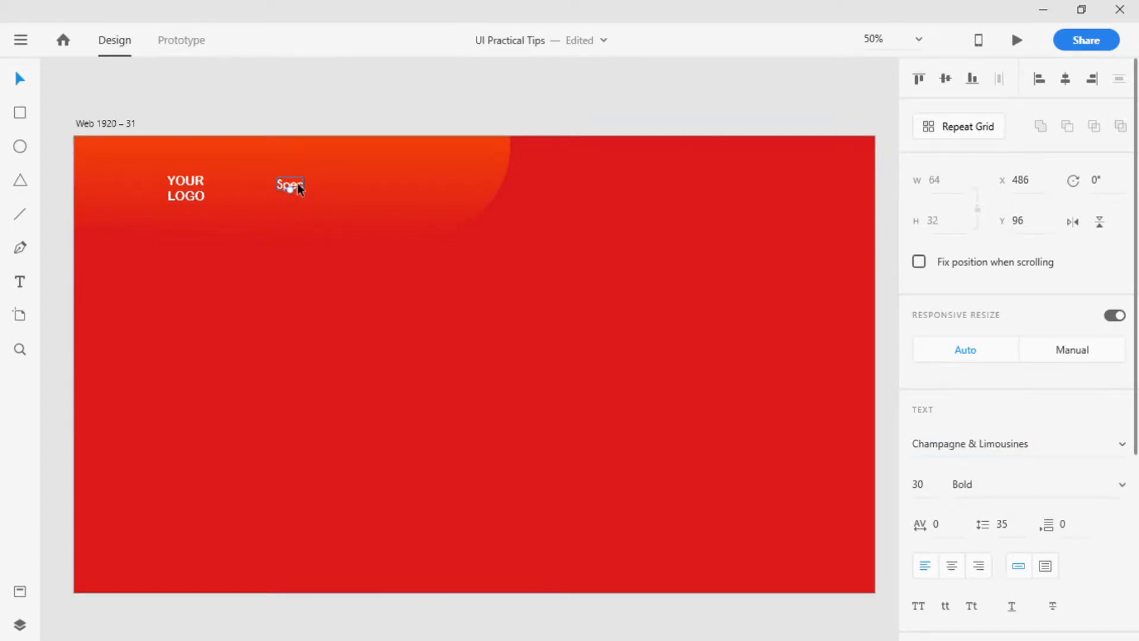
# Duplicate the "Spec" link to about X 610 on the same row and change the copy's text to "Product".
pyautogui.moveTo(298, 185); pyautogui.dragTo(354, 189)
pyautogui.moveTo(353, 185); pyautogui.dragTo(350, 188)
pyautogui.doubleClick(351, 189)
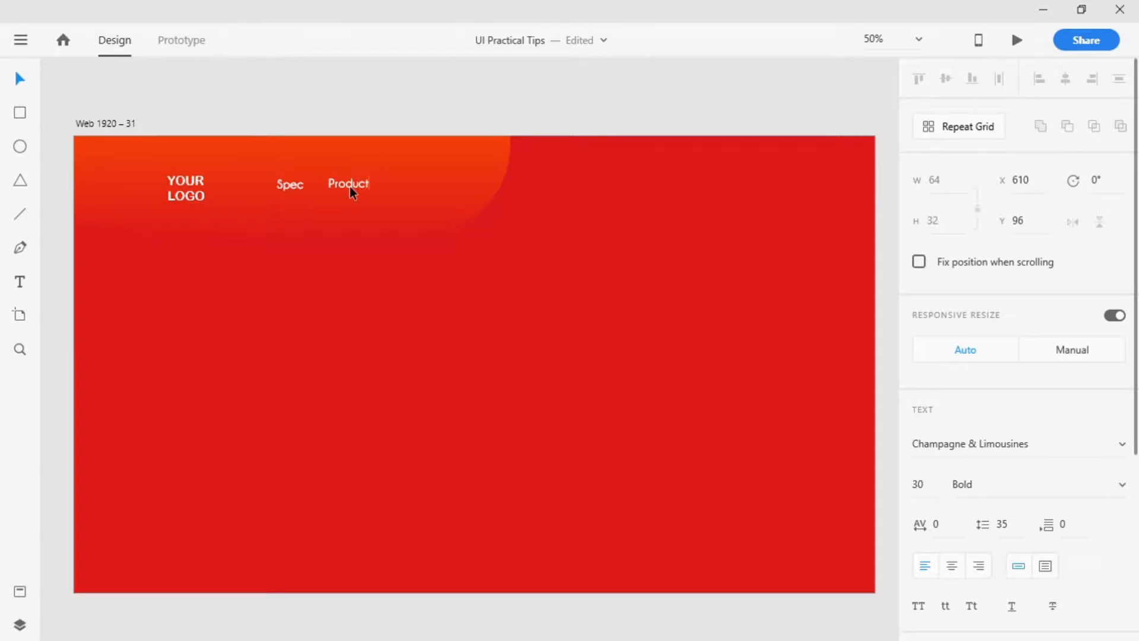
pyautogui.press('Escape')
# Duplicate the "Product" link to about X 766 on the same row and change the copy's text to "Contact".
pyautogui.keyDown('alt'); pyautogui.moveTo(350, 187); pyautogui.dragTo(431, 187); pyautogui.keyUp('alt')
pyautogui.doubleClick(430, 188)
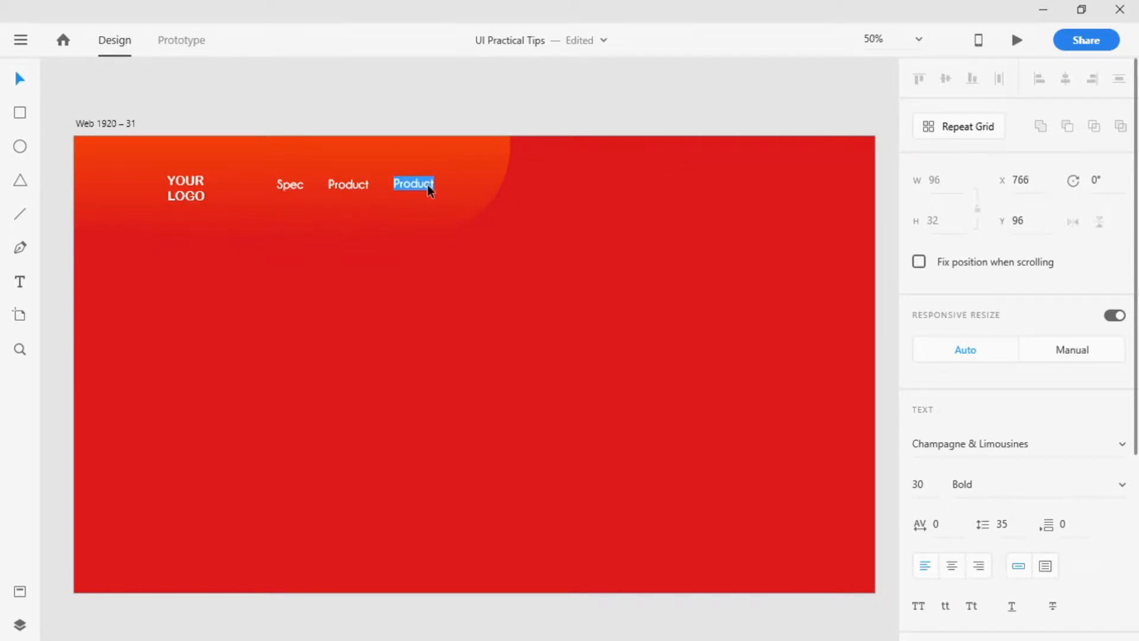
pyautogui.write('Contact')
pyautogui.press('Escape')
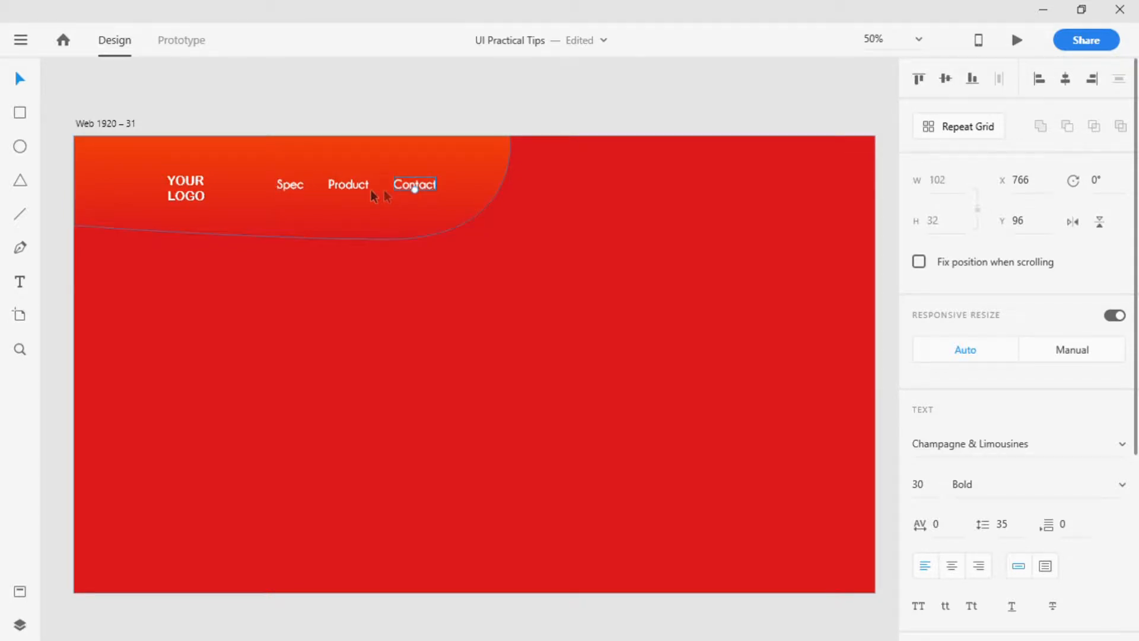
# Align the logo text and the three navigation links on their vertical middles.
pyautogui.keyDown('shift'); pyautogui.click(354, 187); pyautogui.keyUp('shift')
pyautogui.keyDown('shift'); pyautogui.click(297, 190); pyautogui.keyUp('shift')
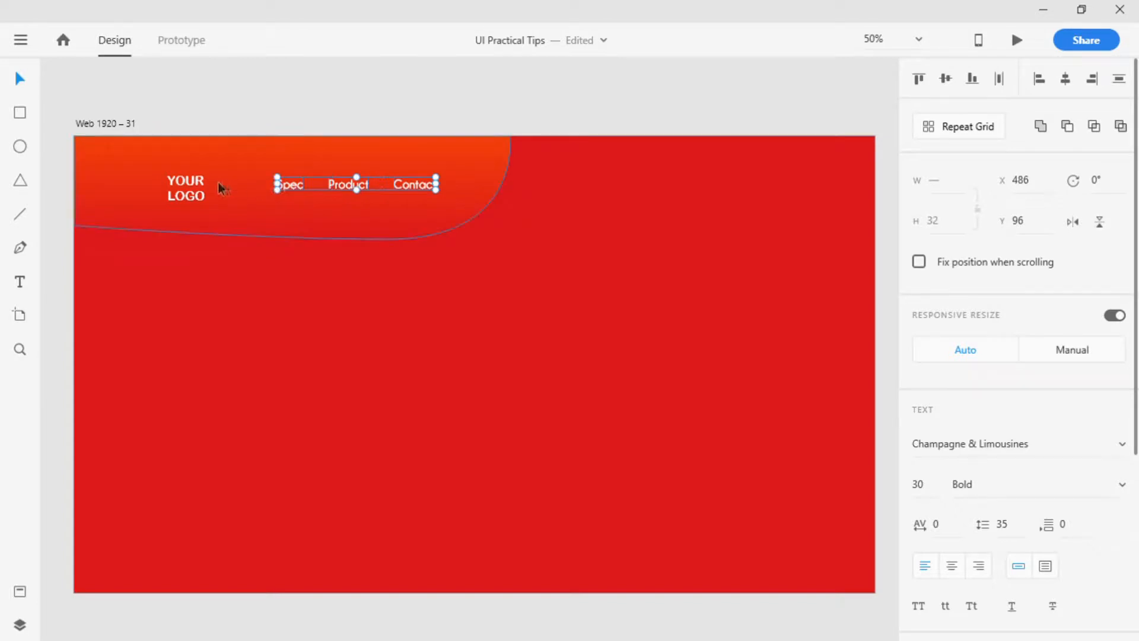
pyautogui.keyDown('shift'); pyautogui.click(190, 181); pyautogui.keyUp('shift')
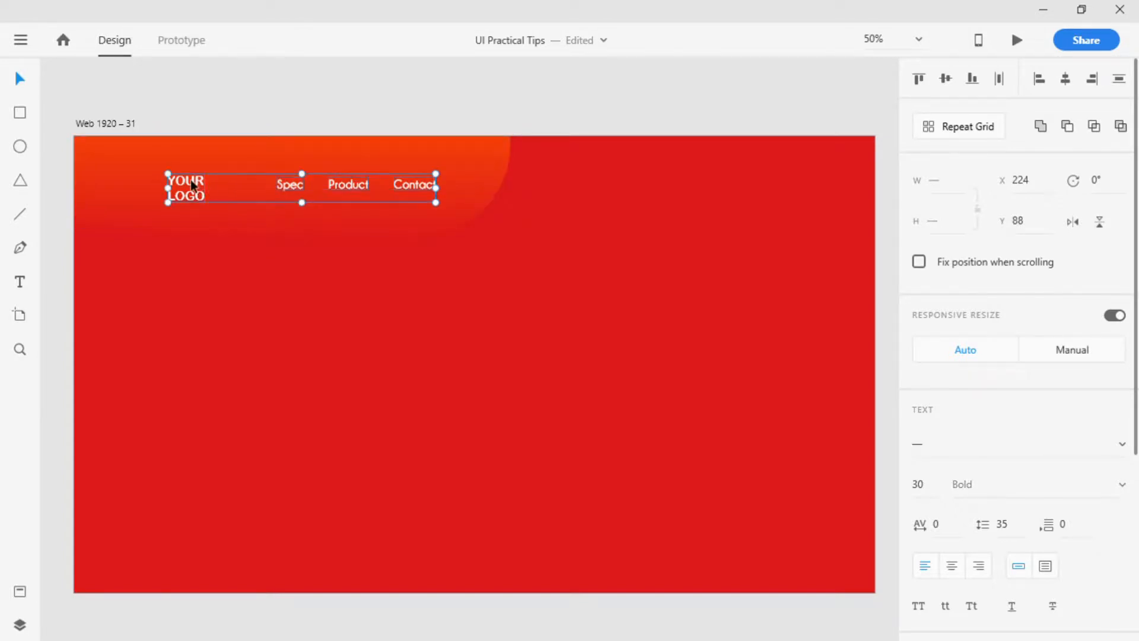
pyautogui.click(946, 79)
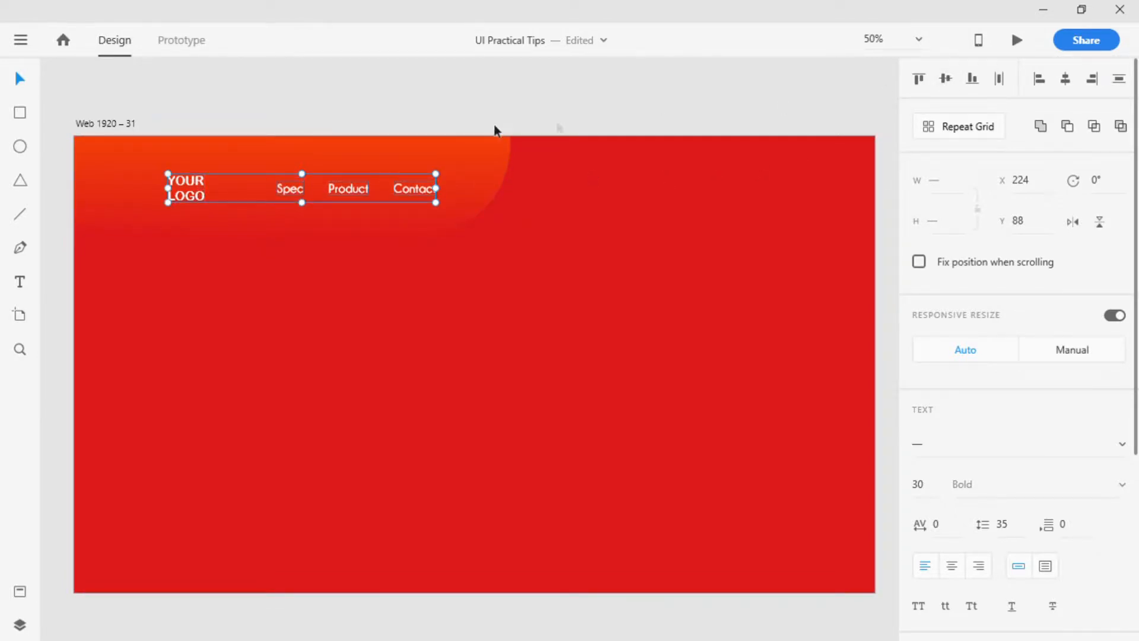
pyautogui.click(457, 115)
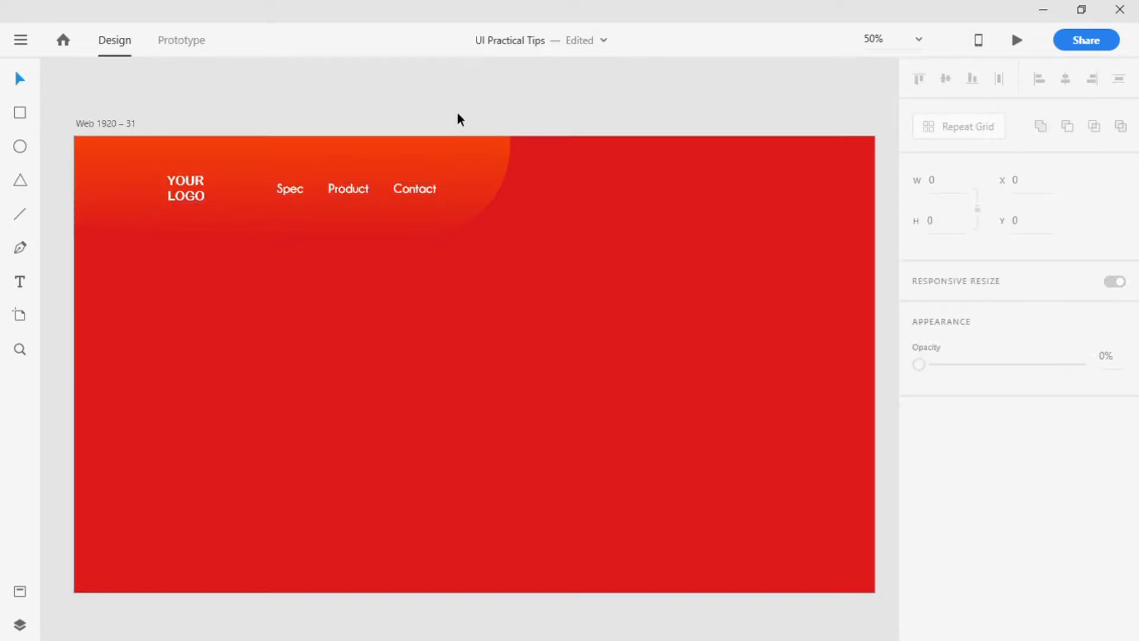
# Place the saved cart component at the far end of the navigation row, at about X 1712, Y 83.
pyautogui.click(20, 591)
pyautogui.moveTo(83, 339); pyautogui.dragTo(409, 303)
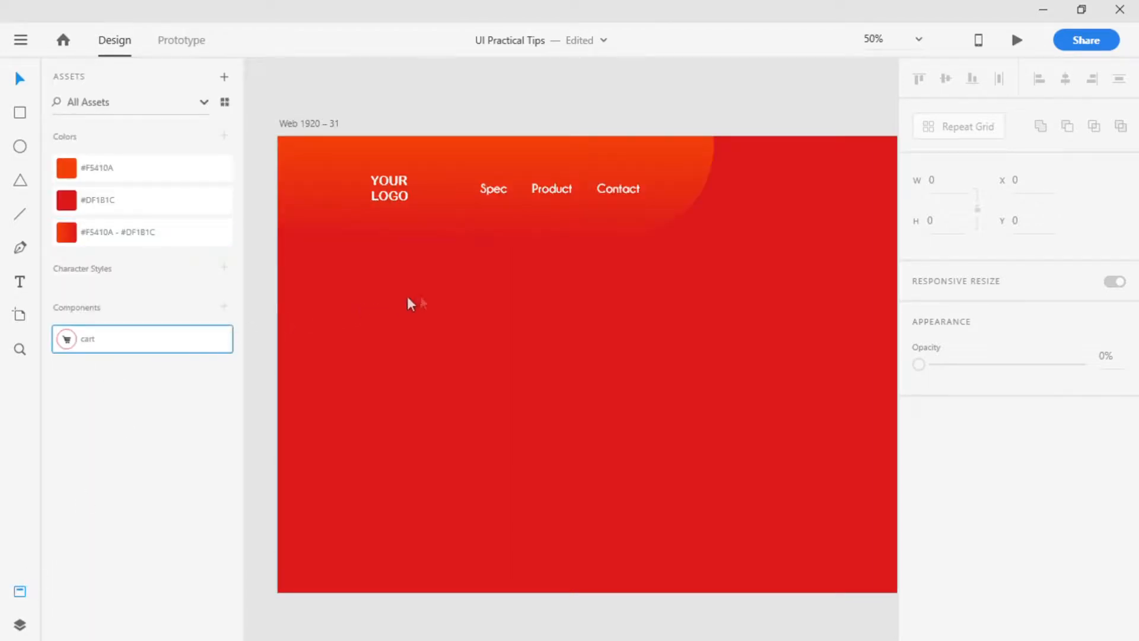
pyautogui.moveTo(843, 188); pyautogui.dragTo(846, 188)
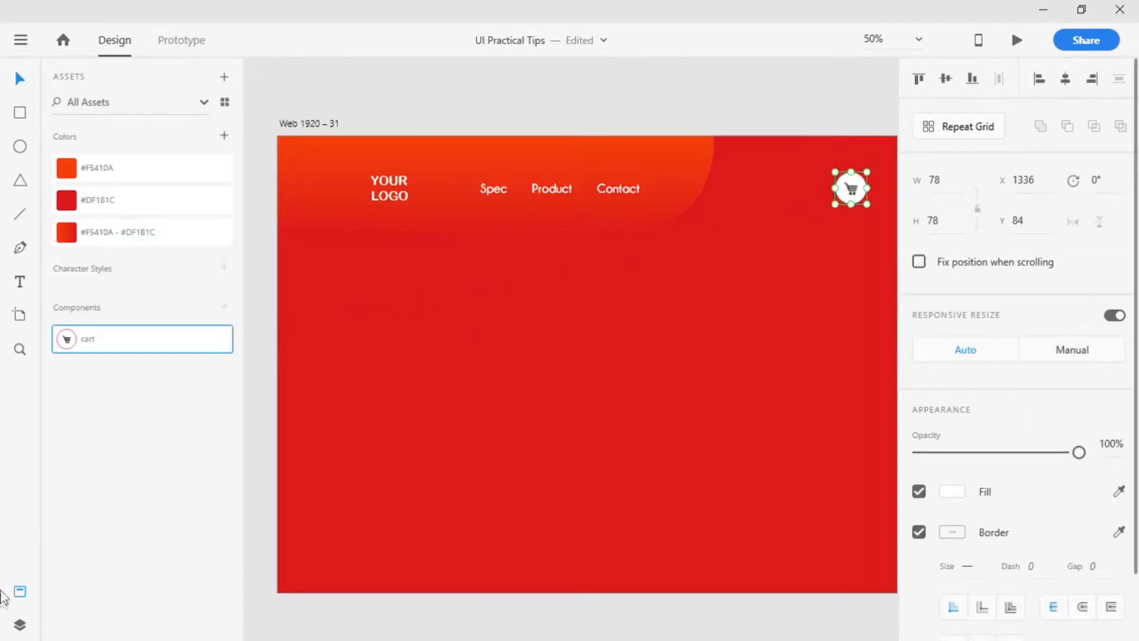
pyautogui.click(20, 591)
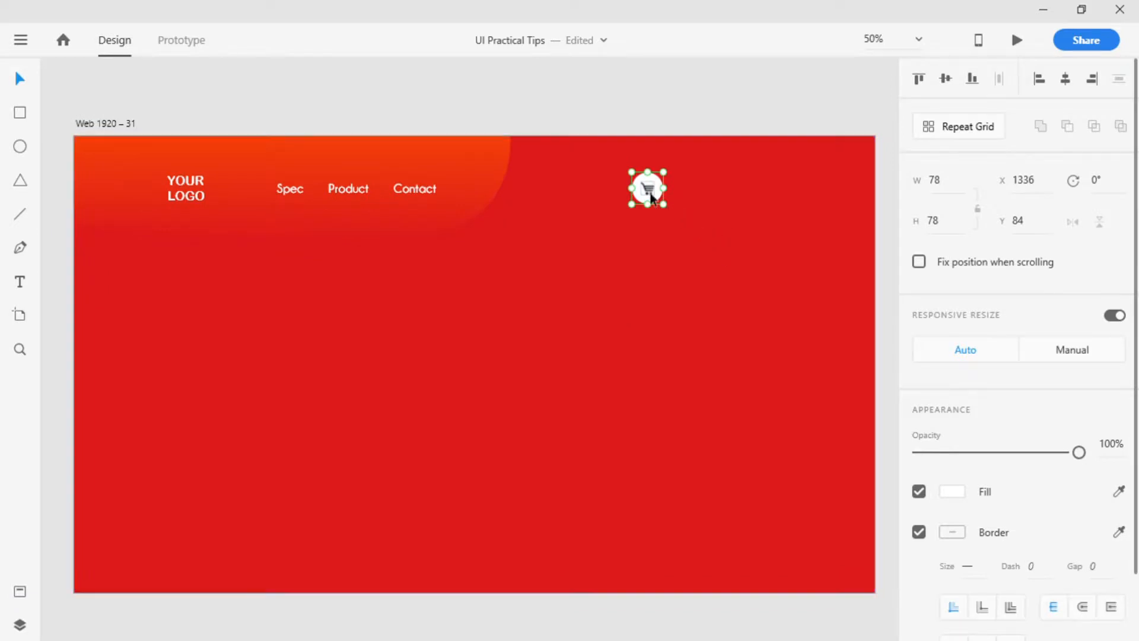
pyautogui.moveTo(650, 189); pyautogui.dragTo(805, 193)
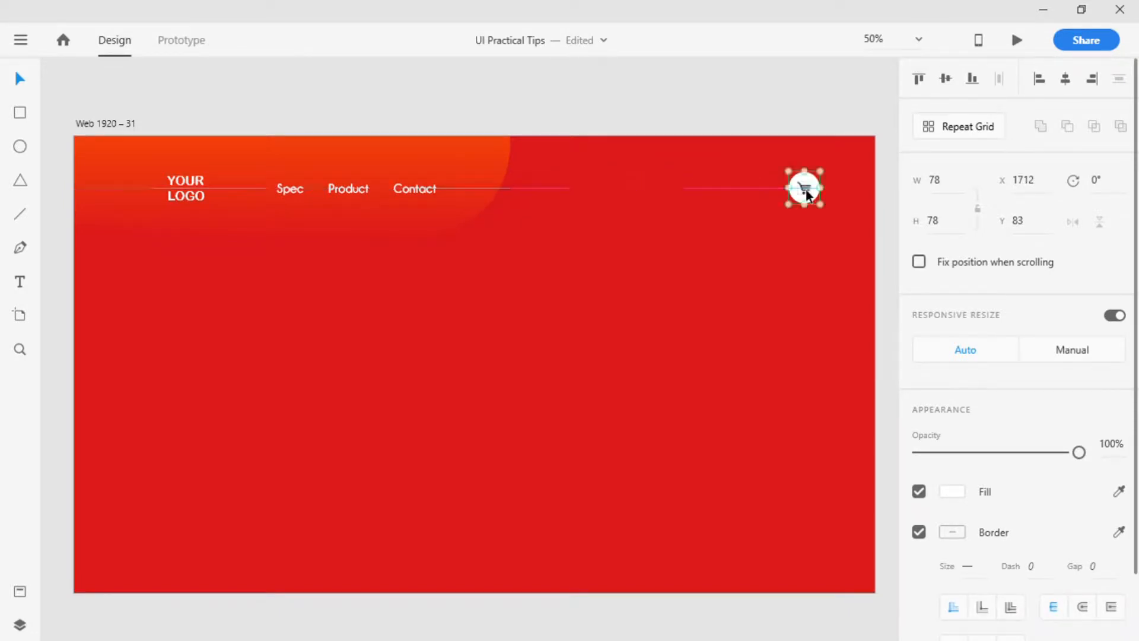
# Group the cart icon, the three navigation links, the logo text and the gradient header shape.
pyautogui.keyDown('shift'); pyautogui.click(190, 187); pyautogui.keyUp('shift')
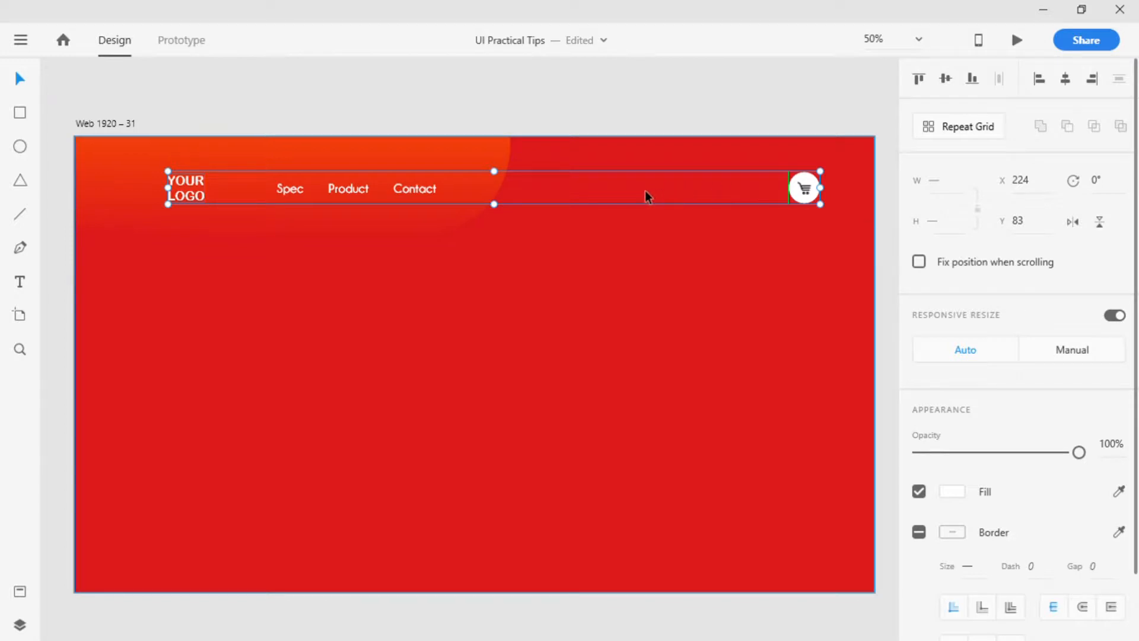
pyautogui.click(548, 102)
pyautogui.click(804, 196)
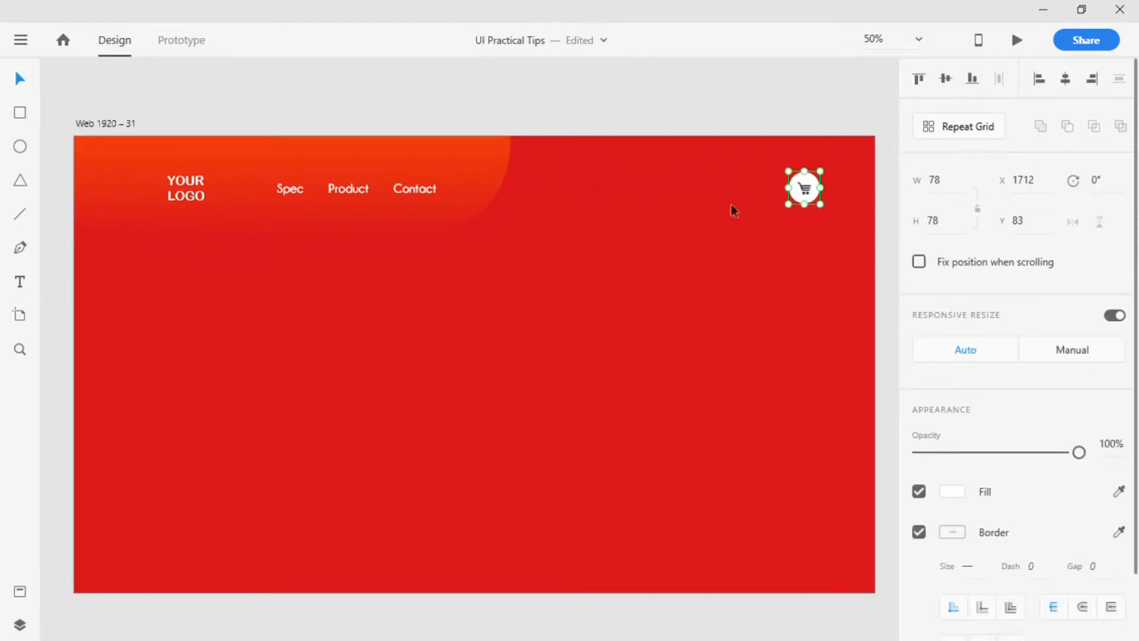
pyautogui.keyDown('shift'); pyautogui.click(408, 190); pyautogui.keyUp('shift')
pyautogui.keyDown('shift'); pyautogui.click(343, 189); pyautogui.keyUp('shift')
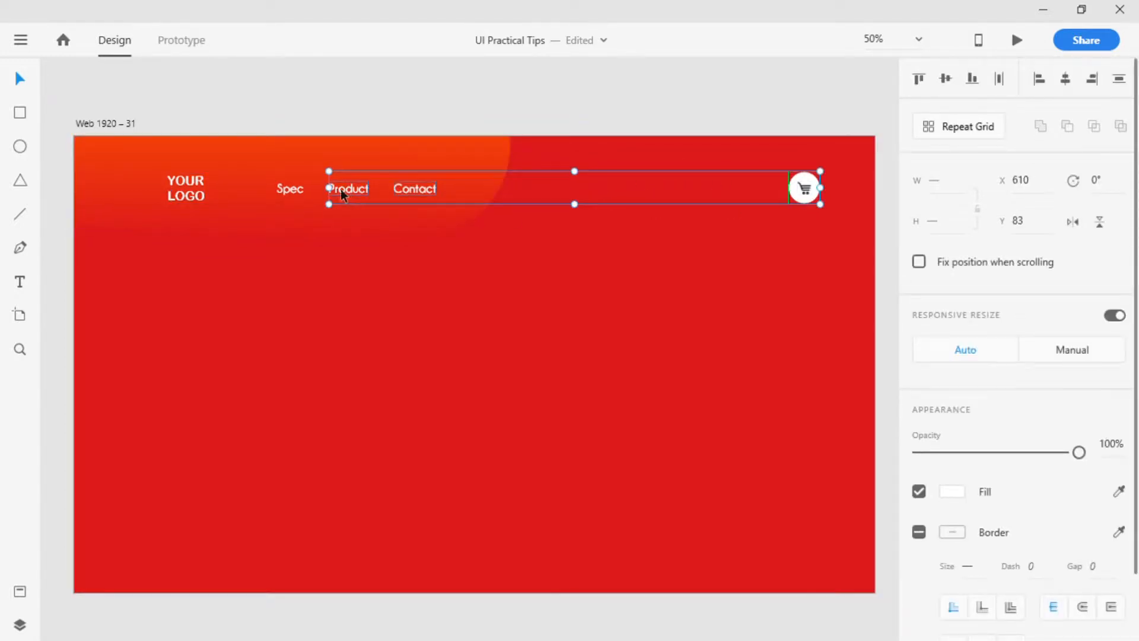
pyautogui.keyDown('shift'); pyautogui.click(288, 189); pyautogui.keyUp('shift')
pyautogui.keyDown('shift'); pyautogui.click(181, 185); pyautogui.keyUp('shift')
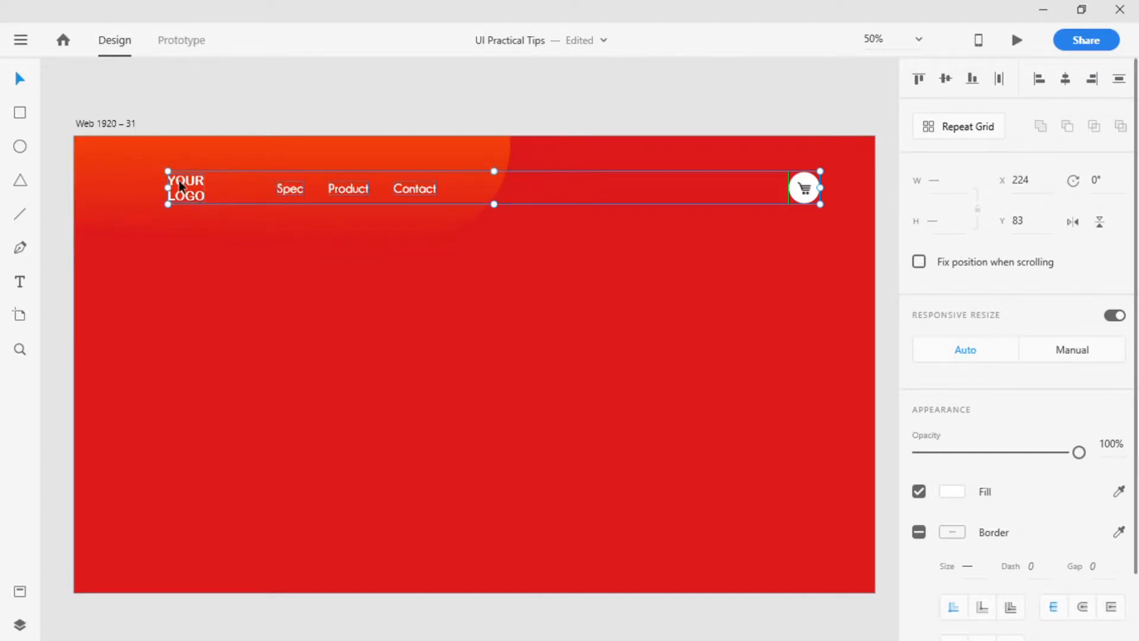
pyautogui.keyDown('shift'); pyautogui.click(196, 157); pyautogui.keyUp('shift')
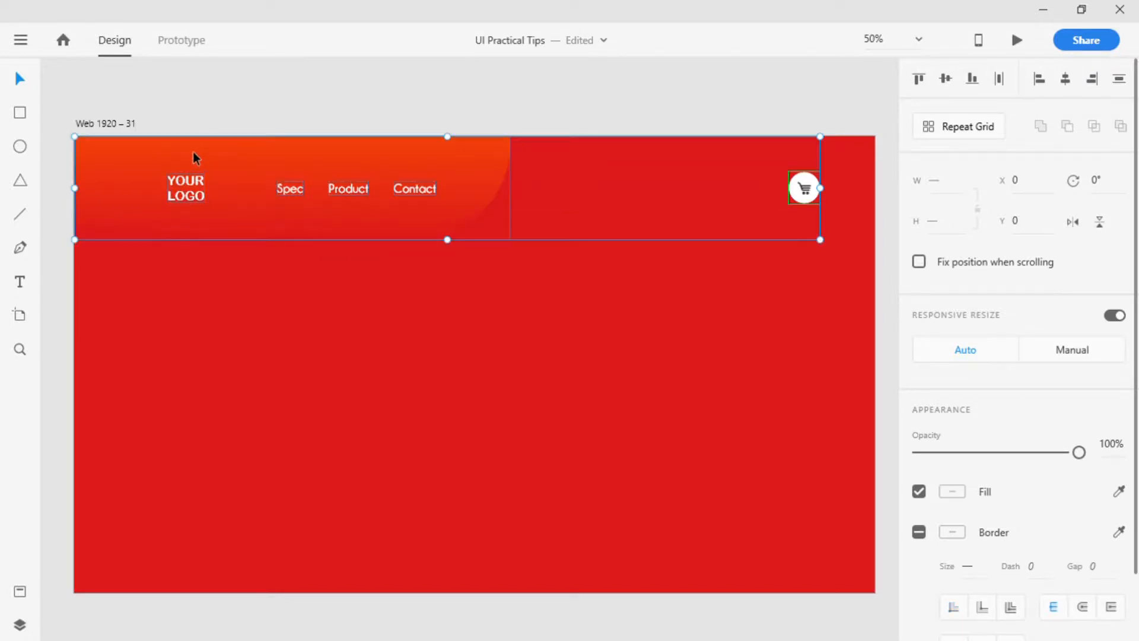
pyautogui.hotkey('ctrl', 'g')
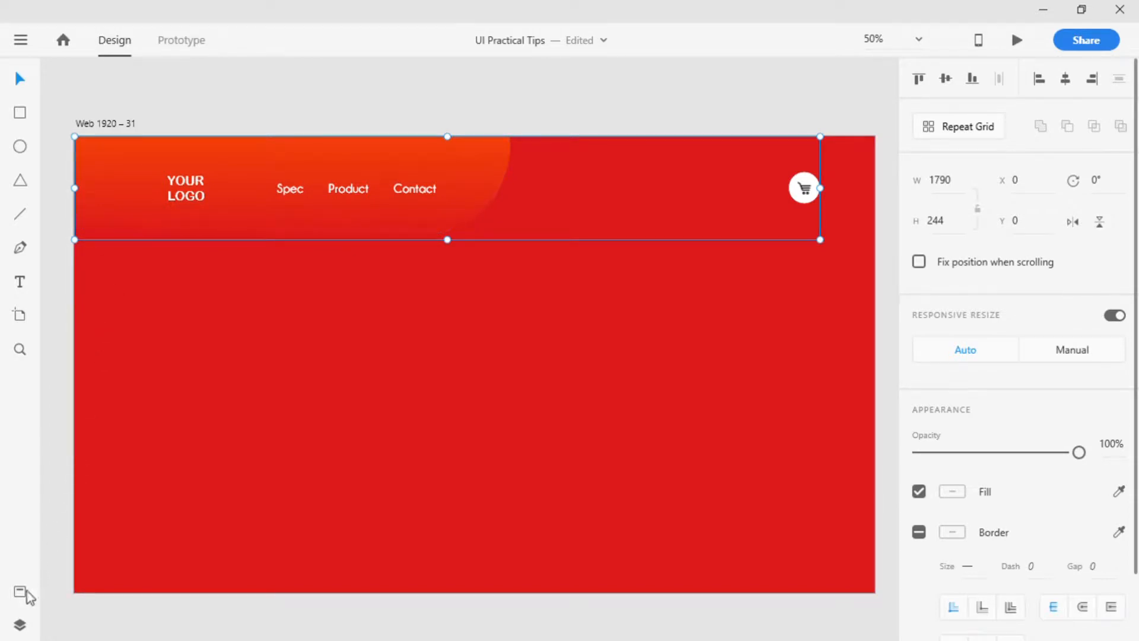
# Rename the header group's layer as "Navbar".
pyautogui.click(20, 625)
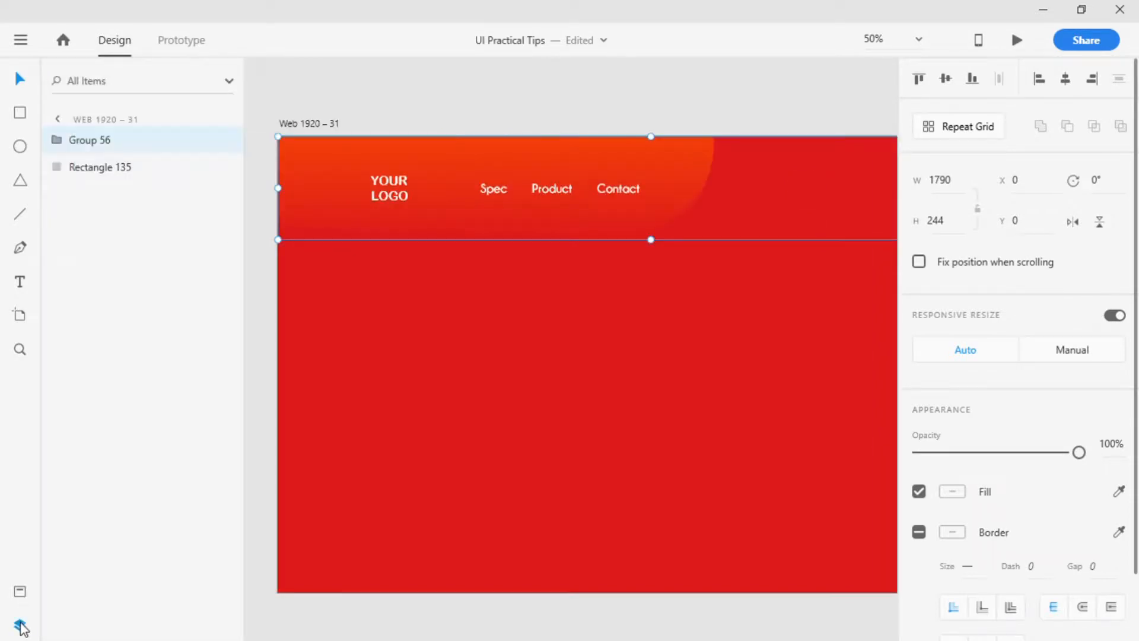
pyautogui.doubleClick(97, 144)
pyautogui.write('Na')
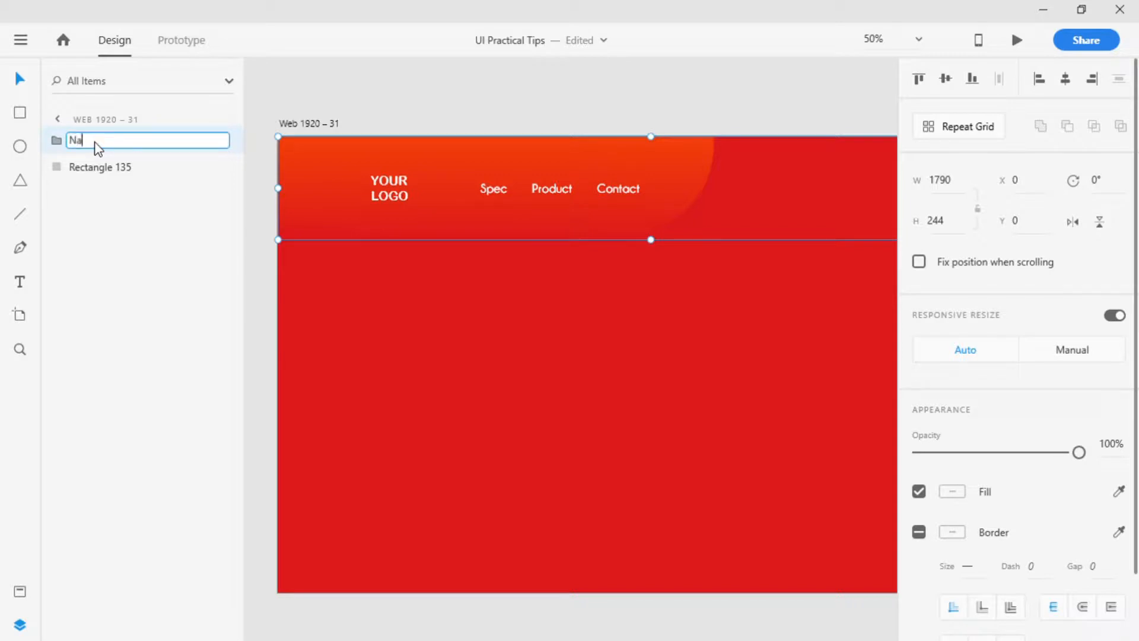
pyautogui.write('vbar')
pyautogui.press('Return')
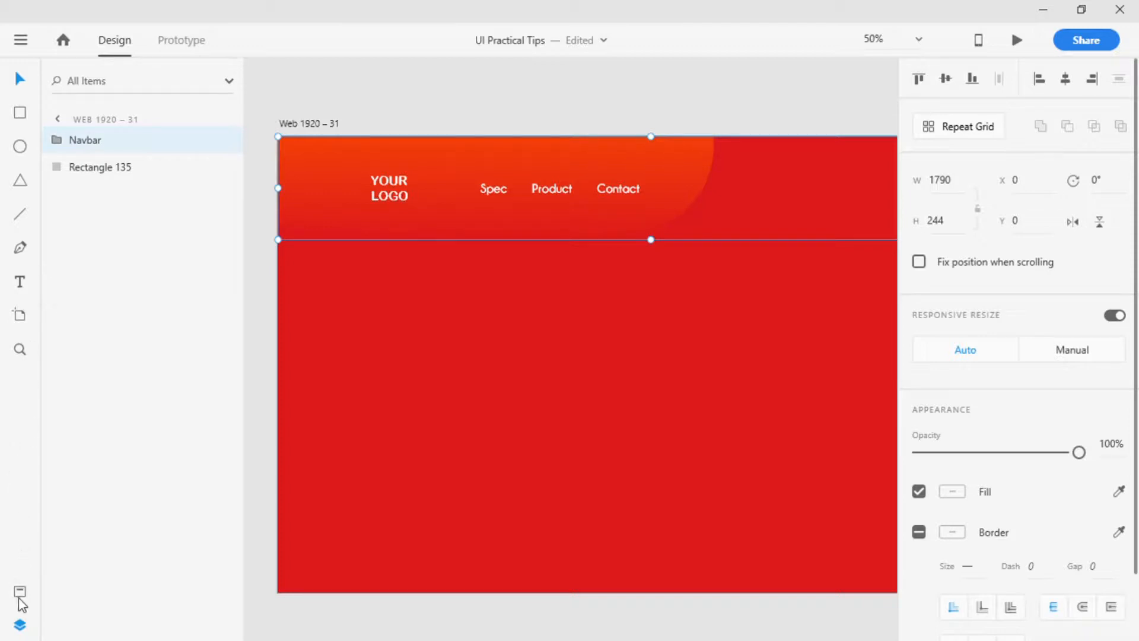
# Rename the red full-artboard rectangle's layer as "background".
pyautogui.doubleClick(105, 167)
pyautogui.write('background')
pyautogui.press('Return')
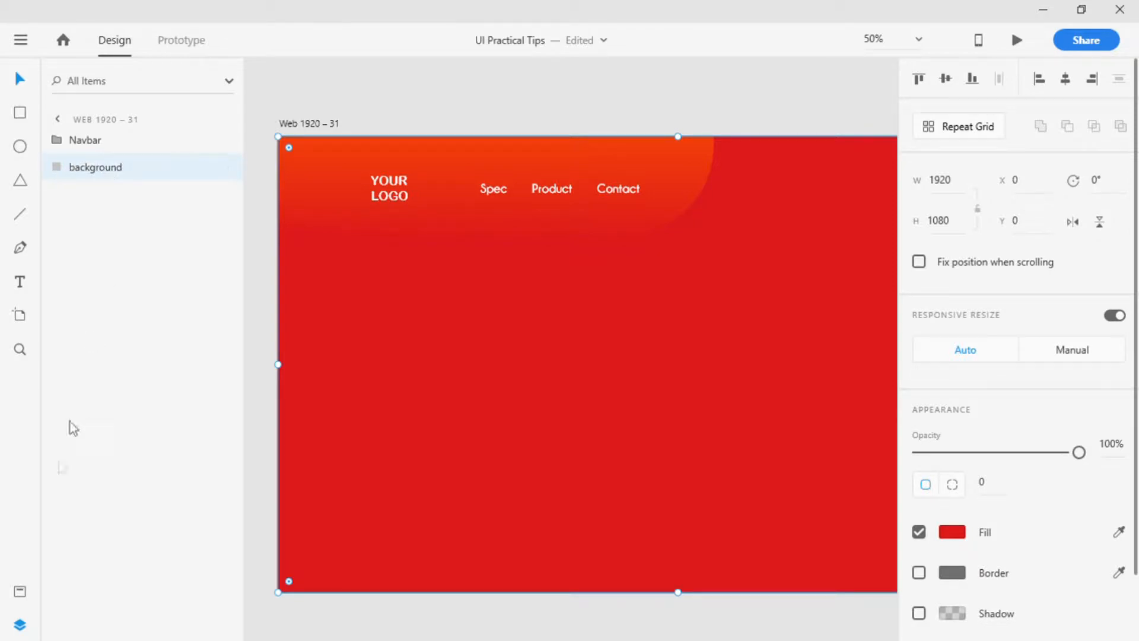
pyautogui.click(19, 624)
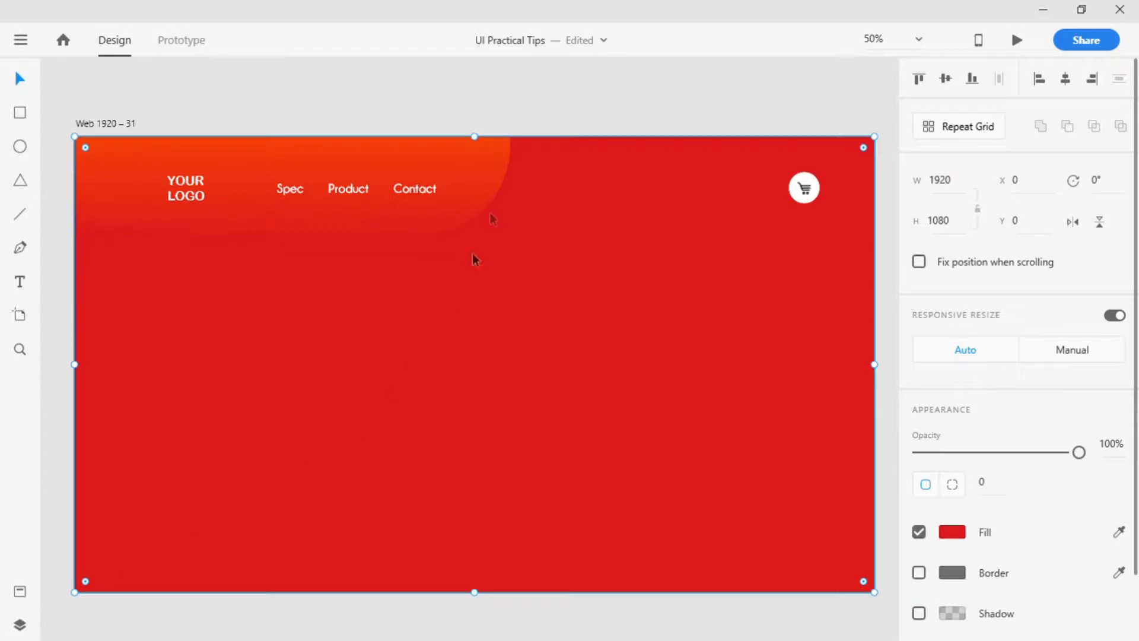
pyautogui.click(497, 104)
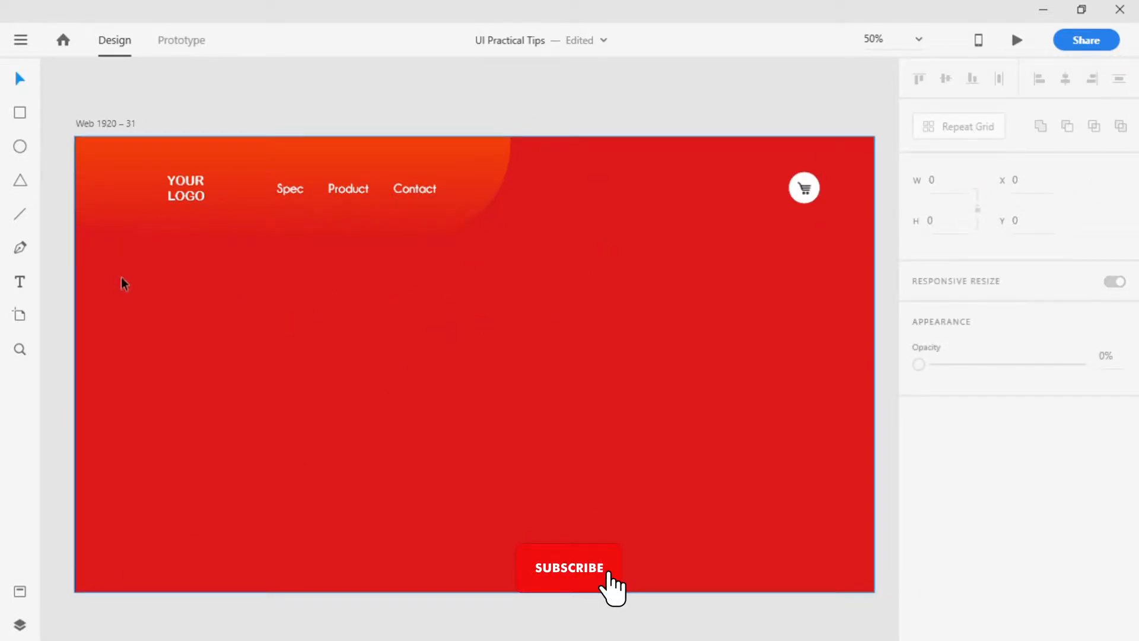
# Add the headline text "Laptop Office at your Desk" below the logo, at about X 232, Y 345.
pyautogui.click(20, 283)
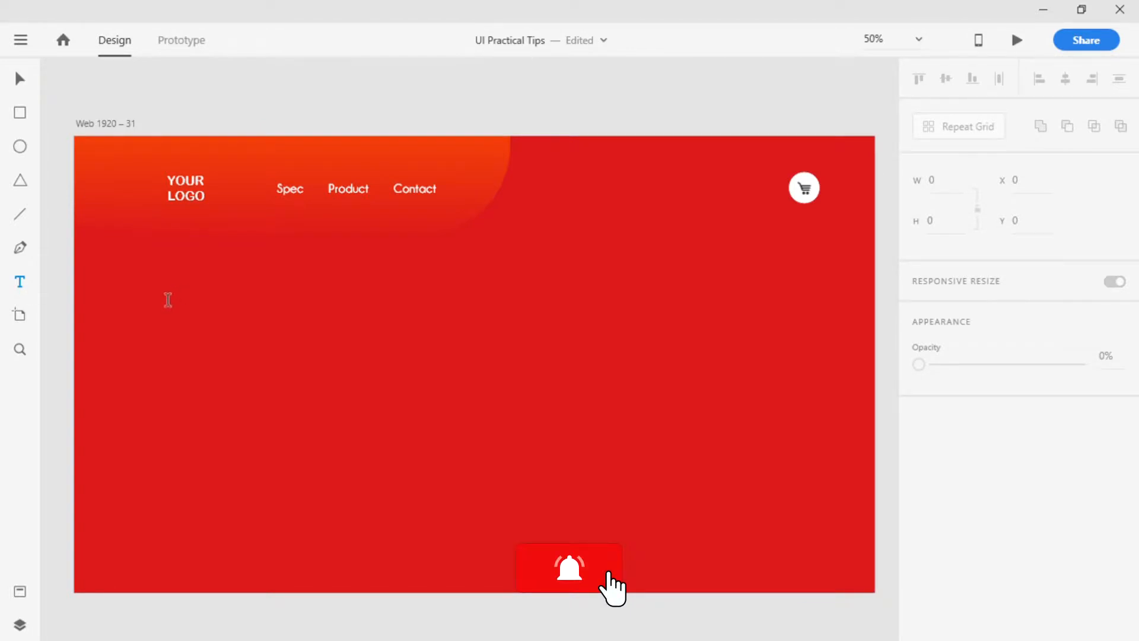
pyautogui.click(175, 301)
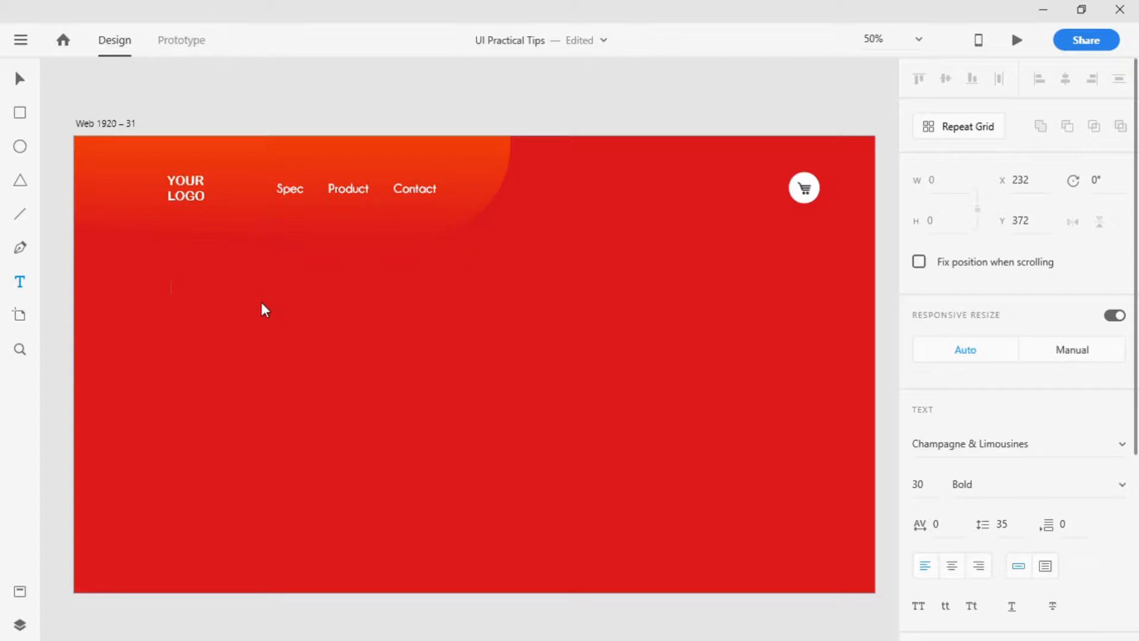
pyautogui.write('Laptop Office at your Desk')
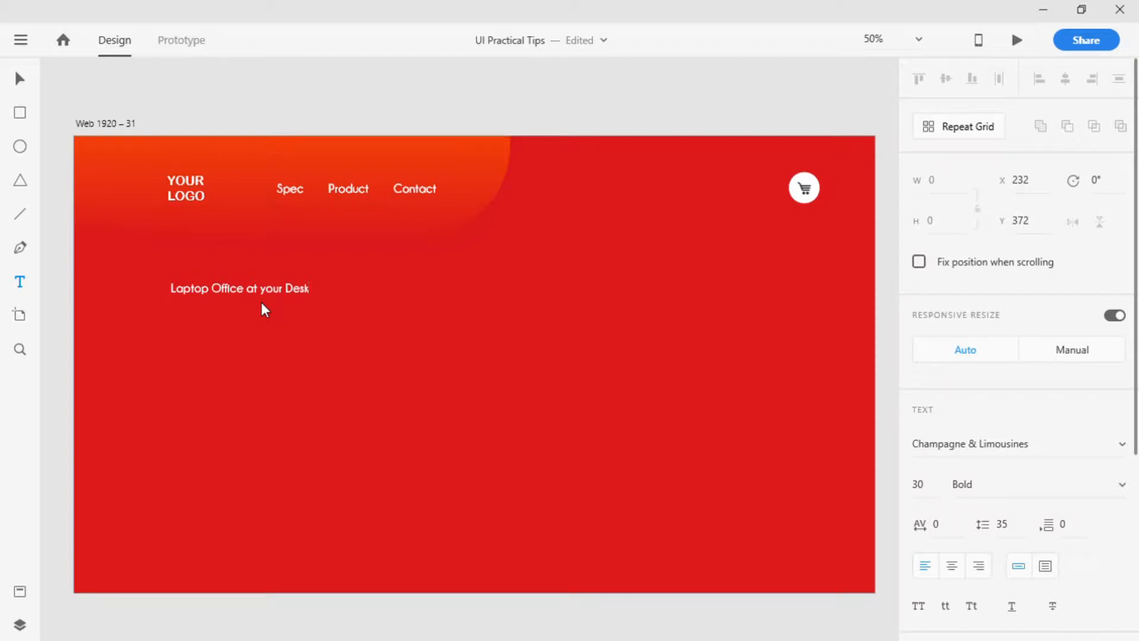
pyautogui.click(20, 79)
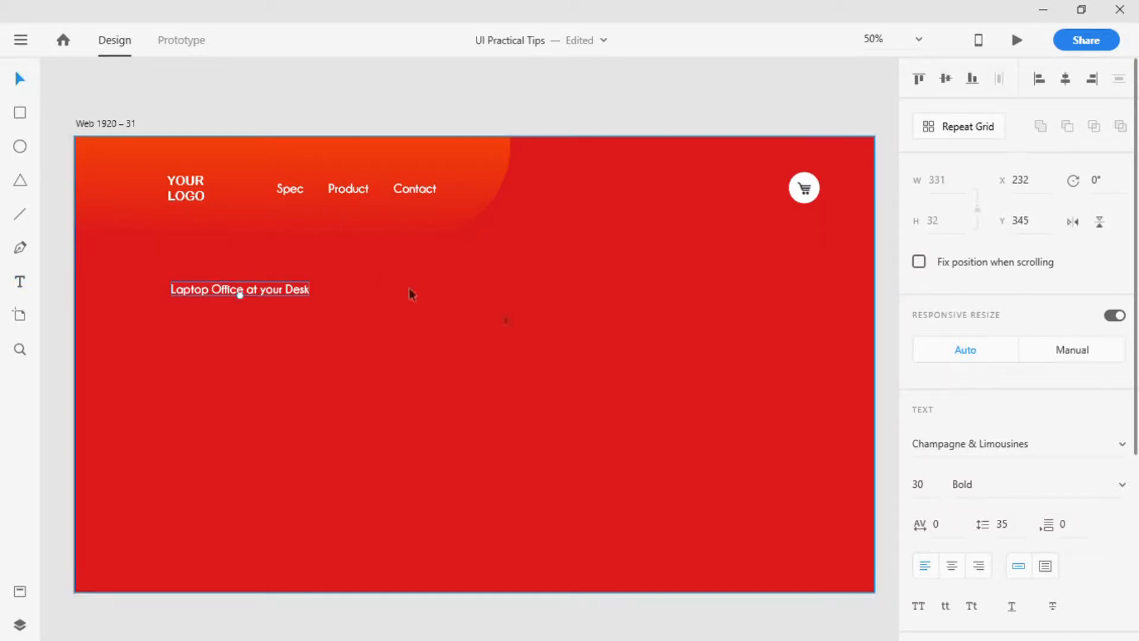
# Set the headline's font to Arial Rounded MT and its size to 50.
pyautogui.click(1012, 445)
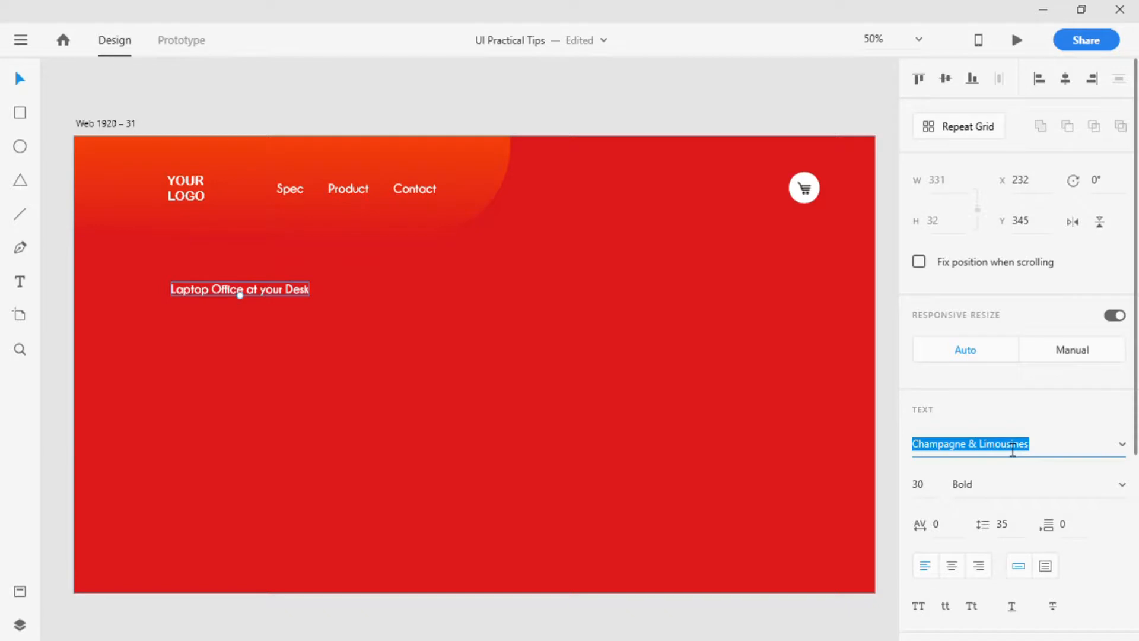
pyautogui.write('AR')
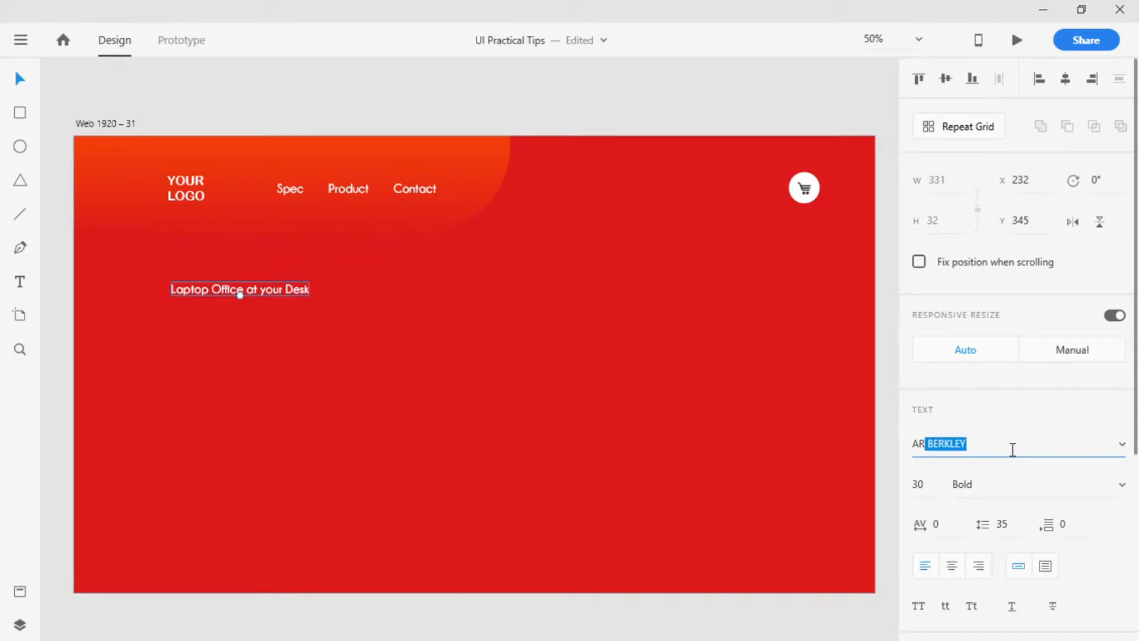
pyautogui.write('ial Rounded MT')
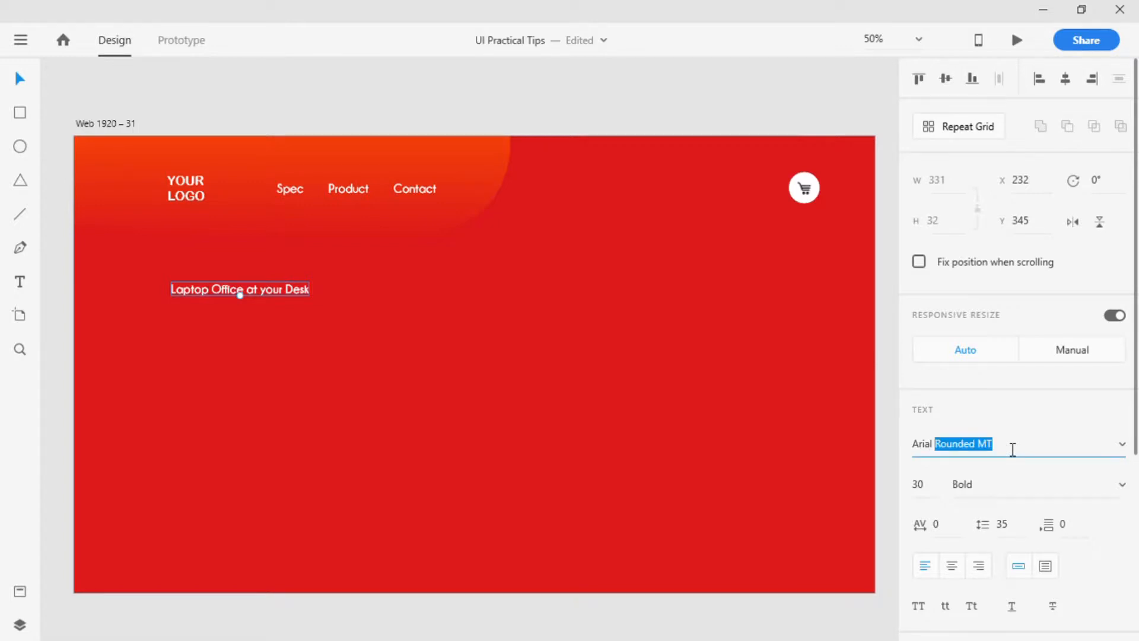
pyautogui.press('Return')
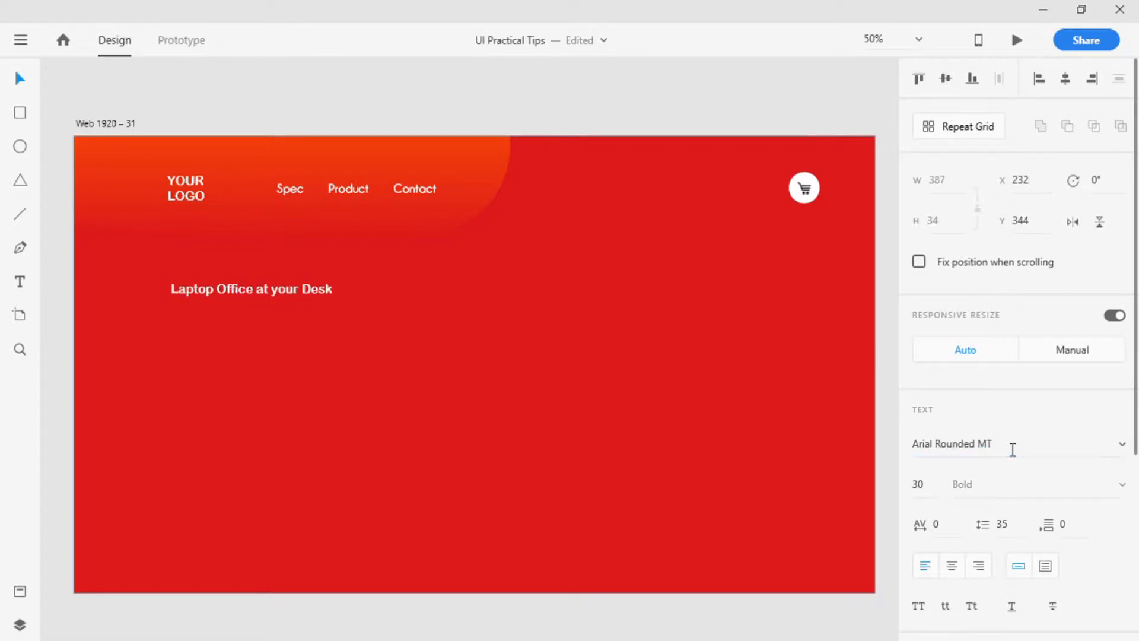
pyautogui.click(942, 485)
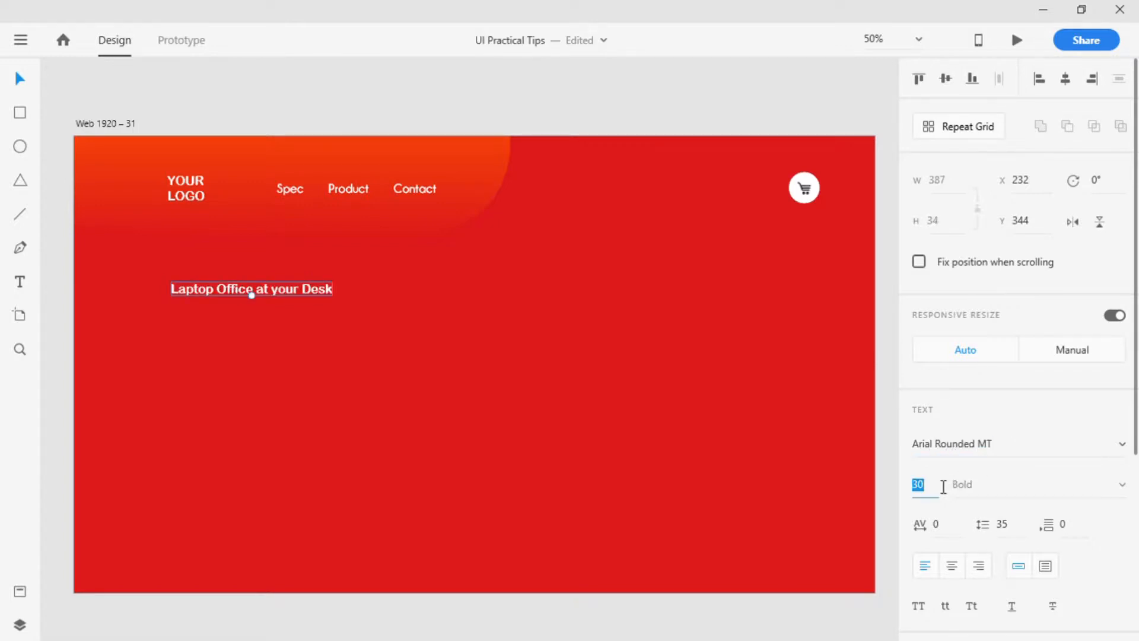
pyautogui.hotkey('shift', 'Up')
pyautogui.hotkey('shift', 'Up')
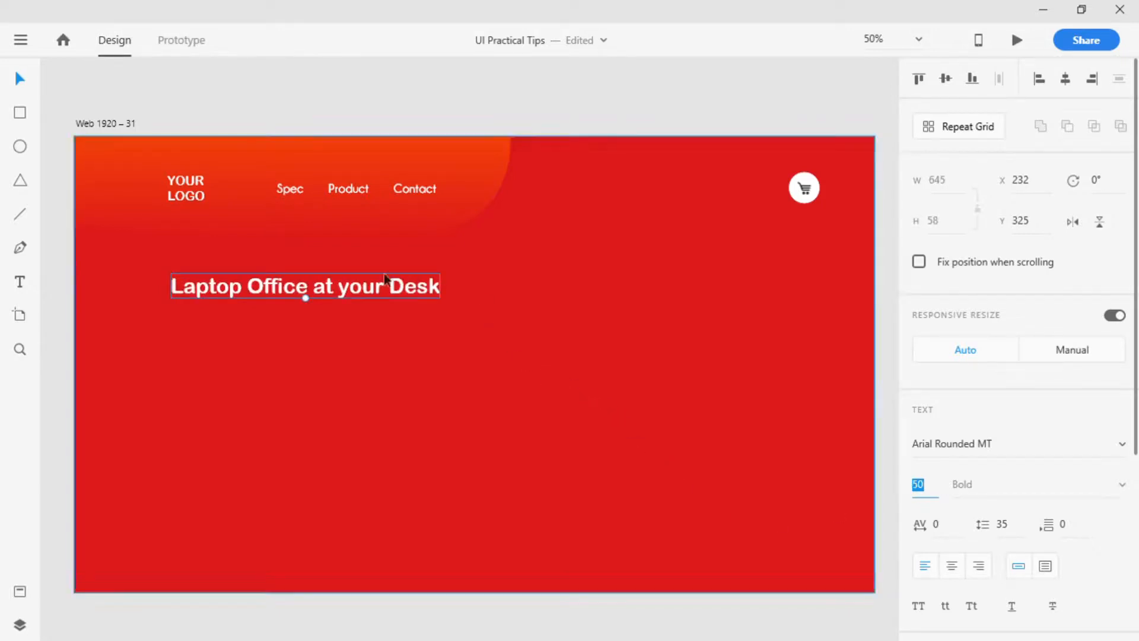
# Duplicate the headline directly below the original and change the copy's text to "Acer".
pyautogui.click(360, 292)
pyautogui.moveTo(361, 292); pyautogui.dragTo(355, 316)
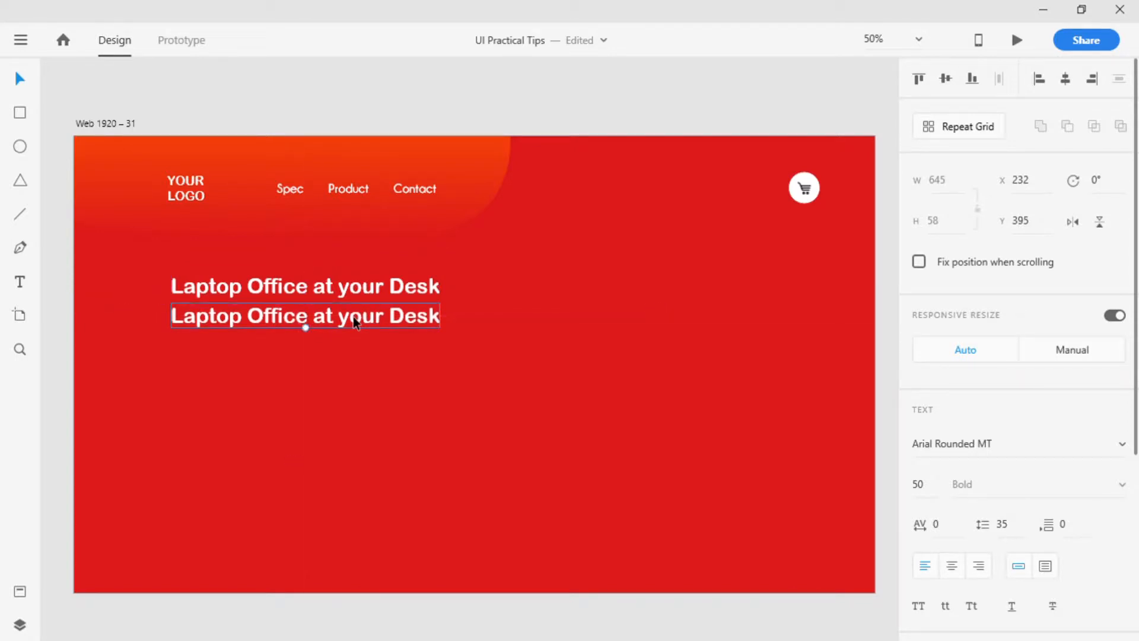
pyautogui.doubleClick(354, 316)
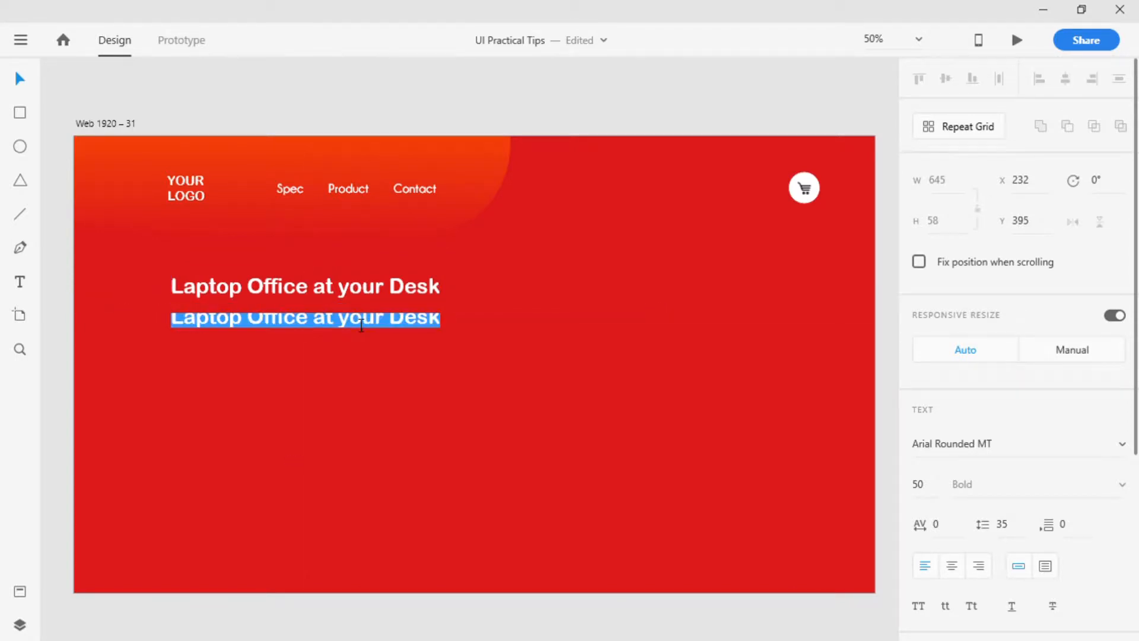
pyautogui.write('Acer')
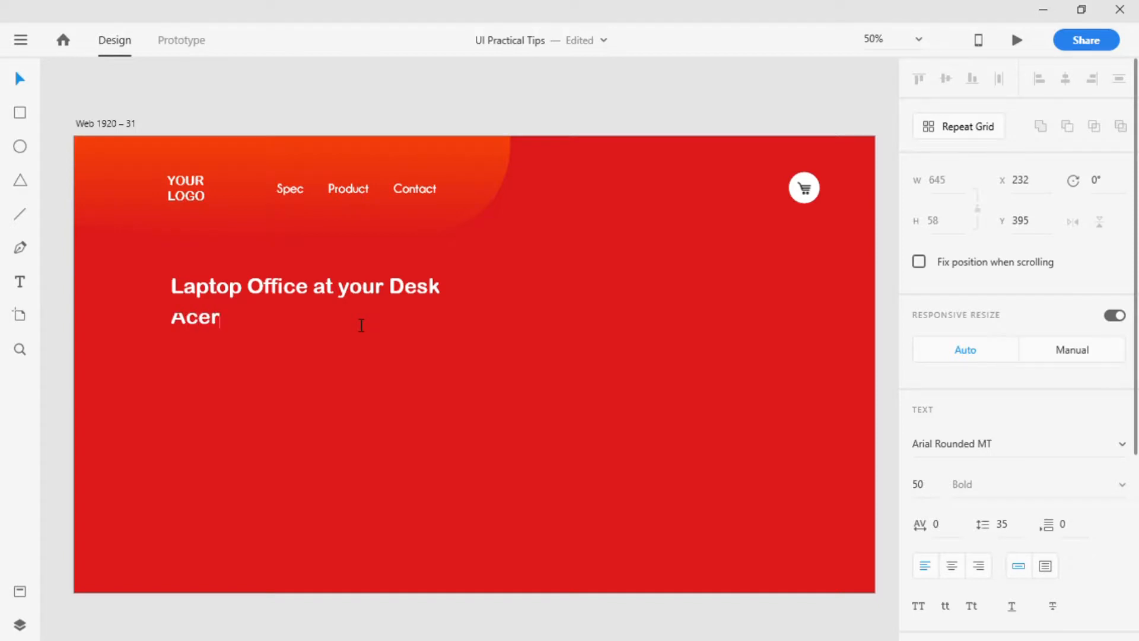
pyautogui.click(20, 81)
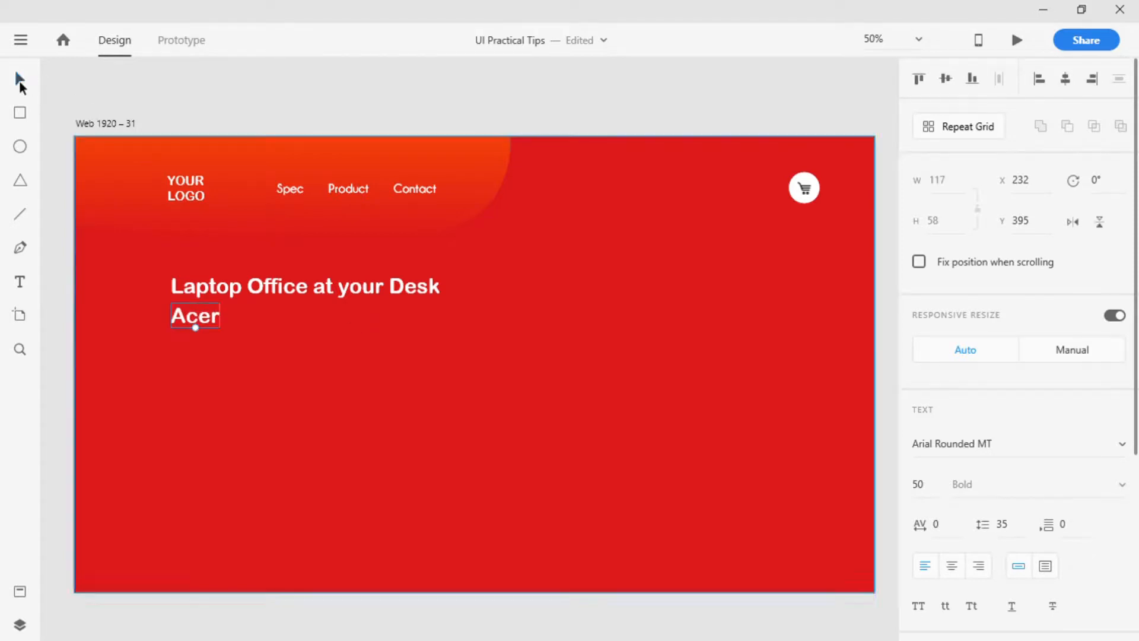
# Set the "Acer" text size to 30 and position it just under the headline at about Y 403.
pyautogui.moveTo(184, 305); pyautogui.dragTo(197, 336)
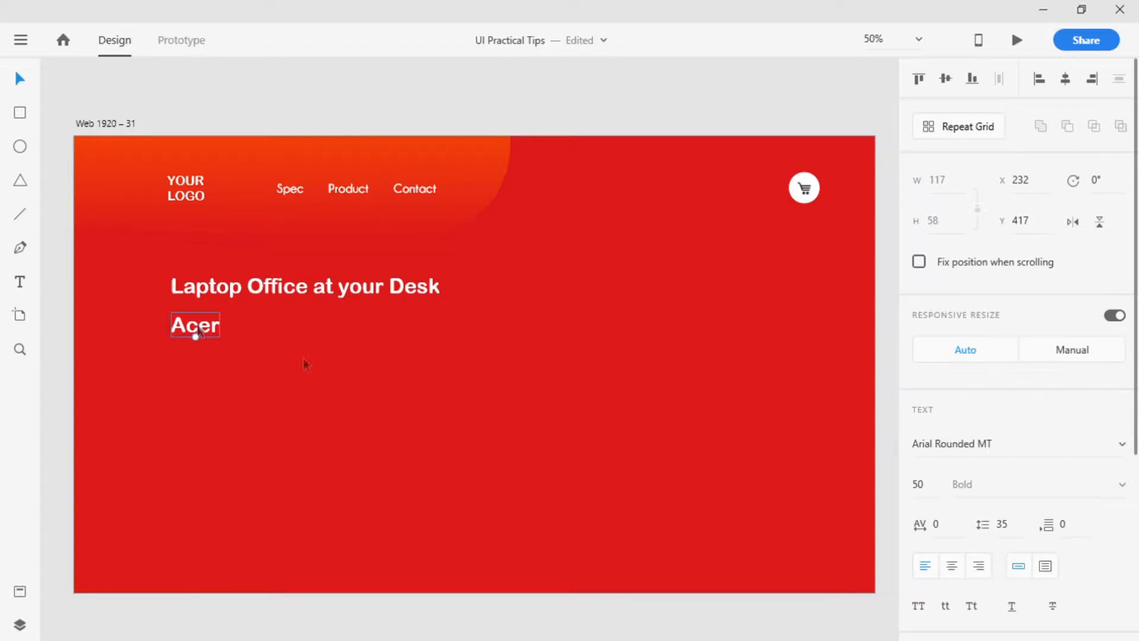
pyautogui.click(929, 486)
pyautogui.write('30')
pyautogui.press('Return')
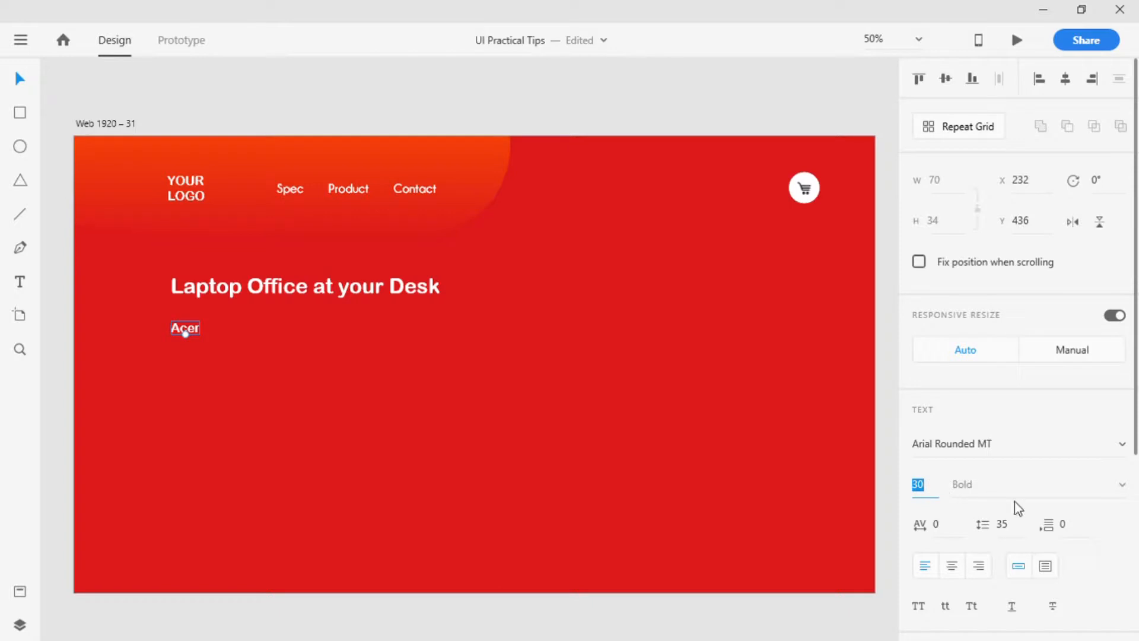
pyautogui.click(1013, 500)
pyautogui.moveTo(195, 323); pyautogui.dragTo(204, 311)
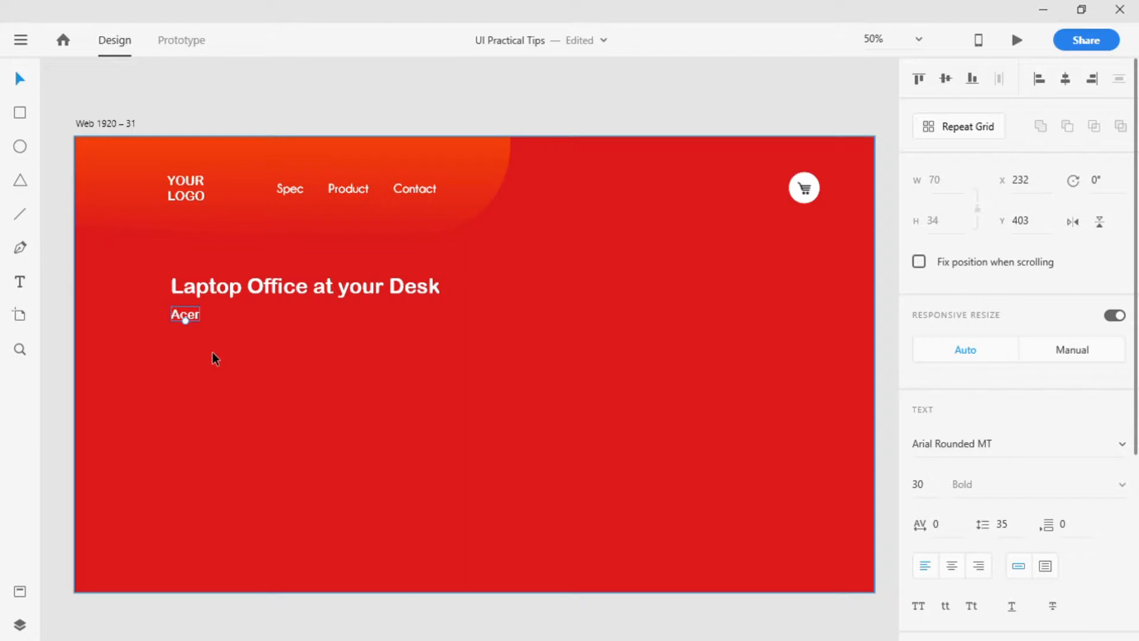
# Add a text box about 645 wide and 228 high below "Acer", at about Y 522, and fill it with Lorem Ipsum placeholder text.
pyautogui.click(21, 283)
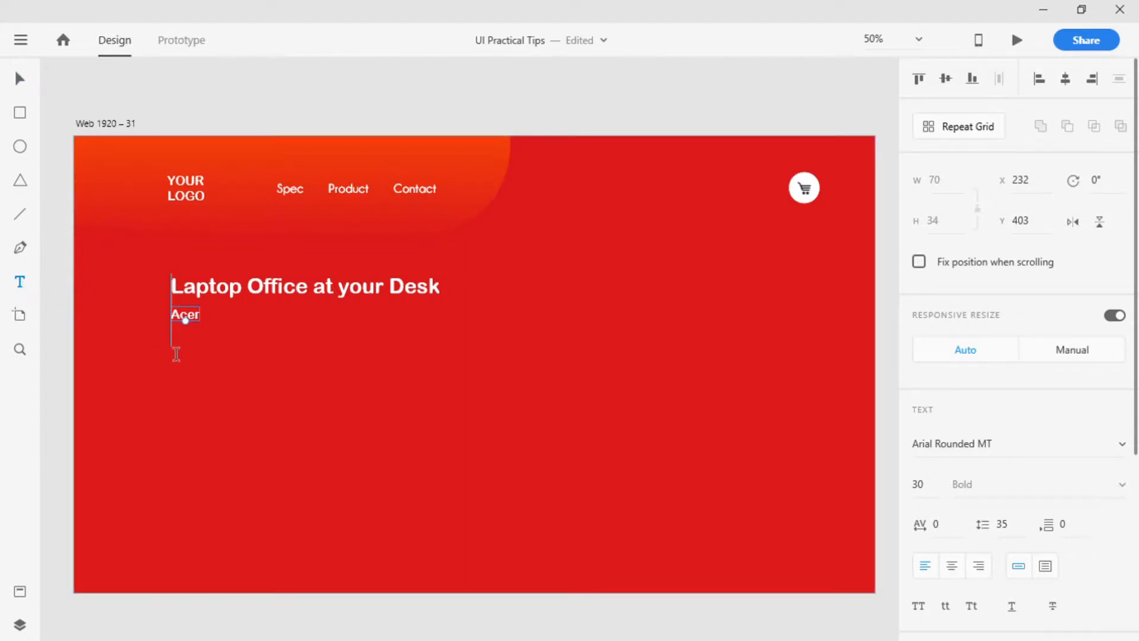
pyautogui.moveTo(173, 358); pyautogui.dragTo(446, 461)
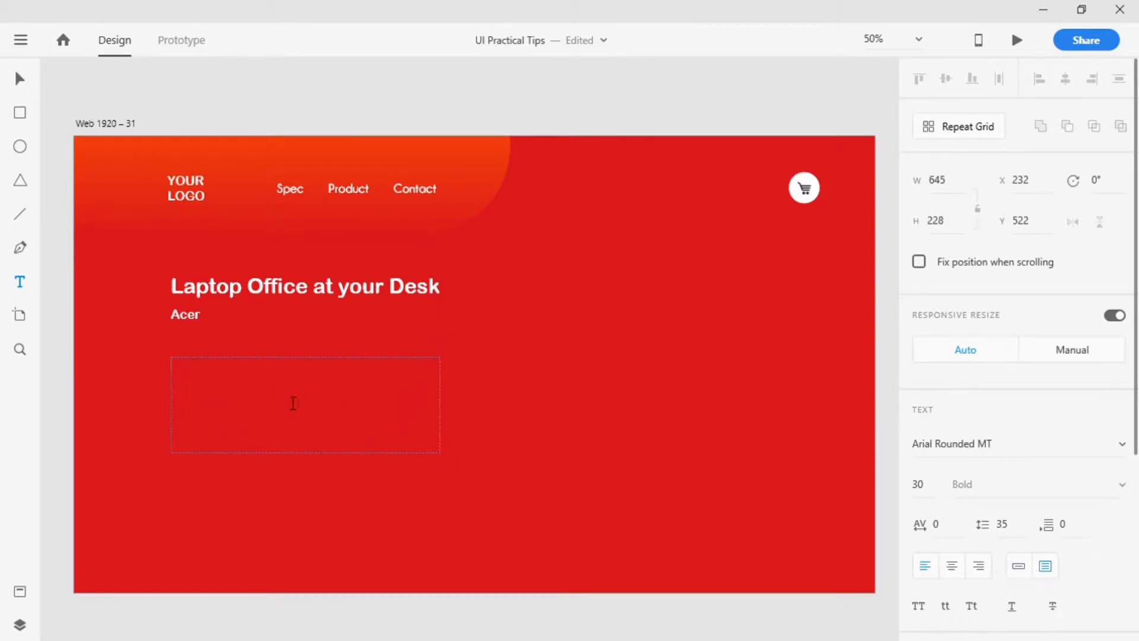
pyautogui.write('addd')
pyautogui.click(20, 79)
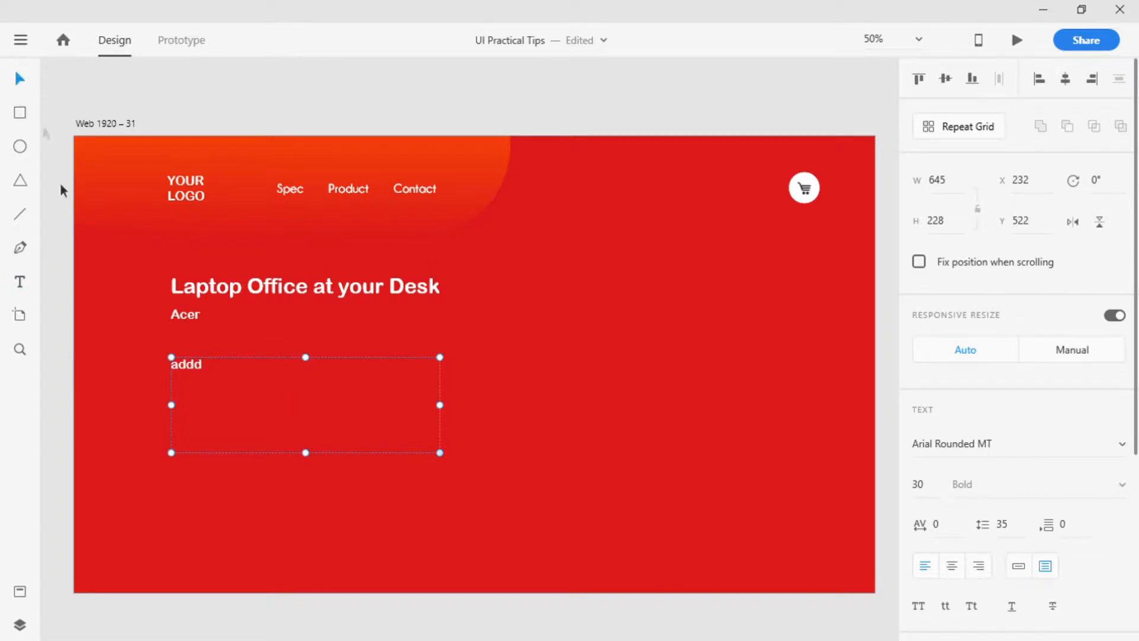
pyautogui.click(23, 44)
pyautogui.moveTo(203, 567)
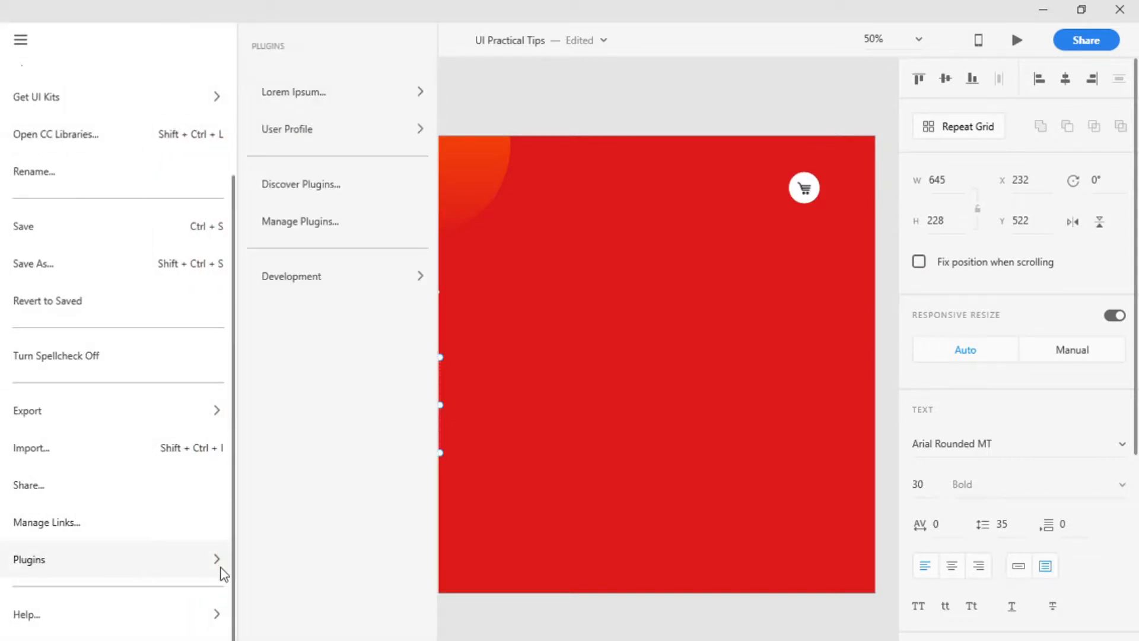
pyautogui.moveTo(384, 102)
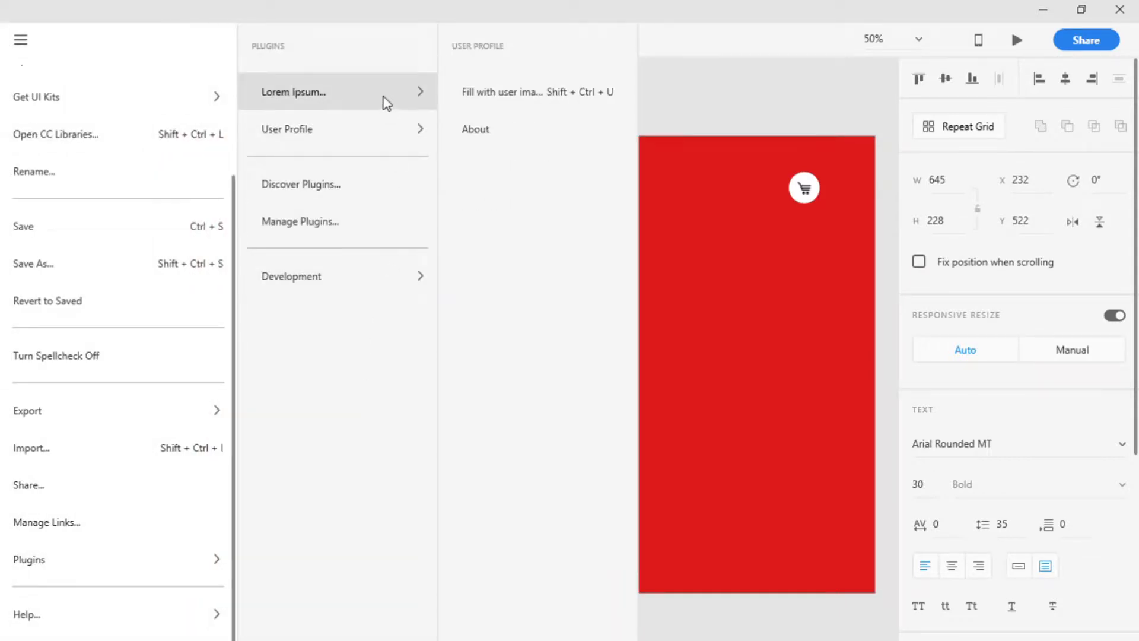
pyautogui.click(515, 204)
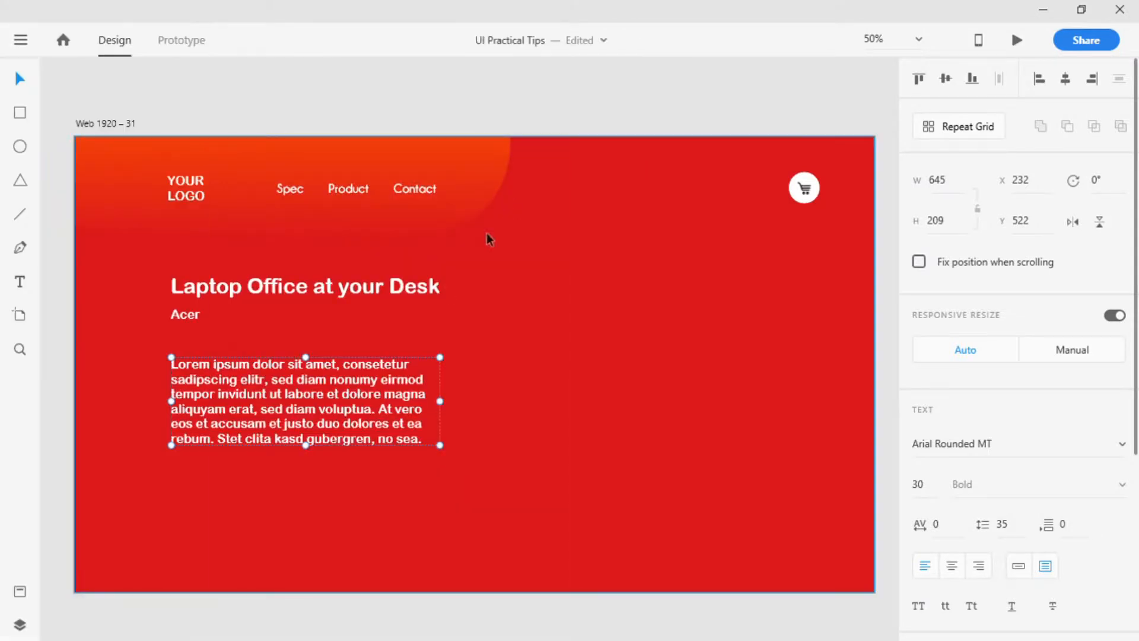
# Change the paragraph's font to Champagne & Limousines Regular and move it up to about Y 497.
pyautogui.click(998, 454)
pyautogui.write('Cham')
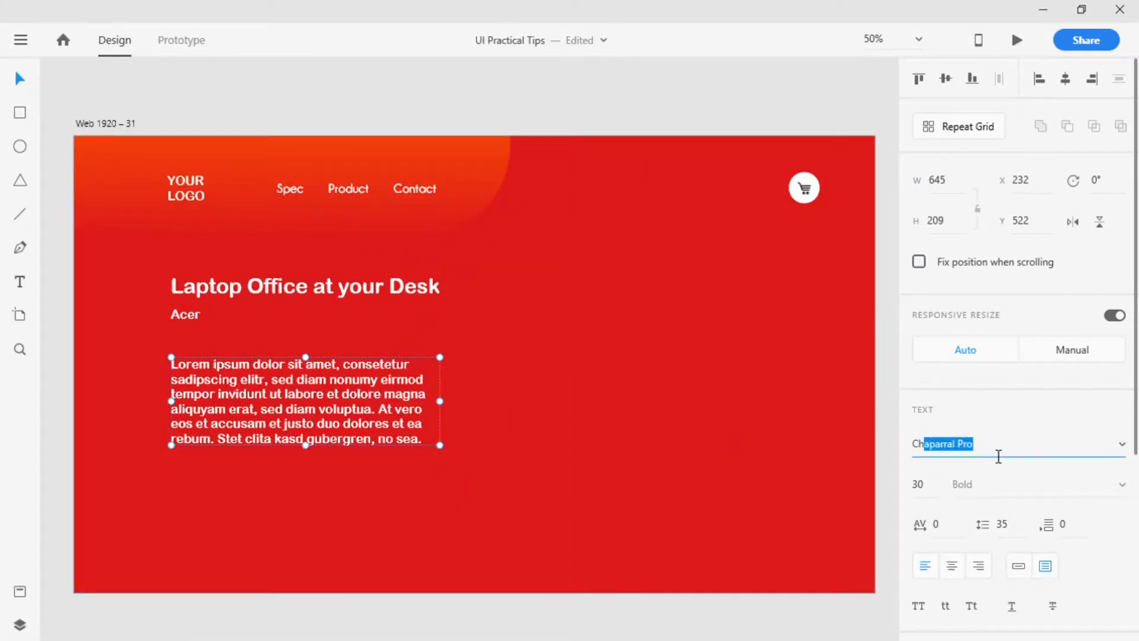
pyautogui.press('Return')
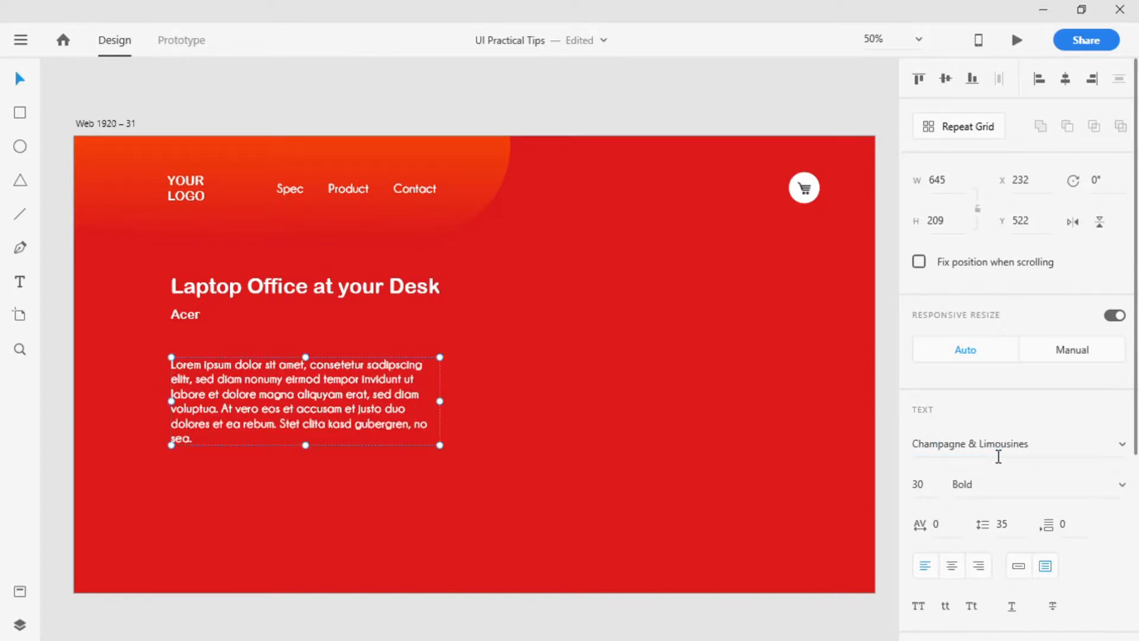
pyautogui.click(1121, 484)
pyautogui.click(998, 515)
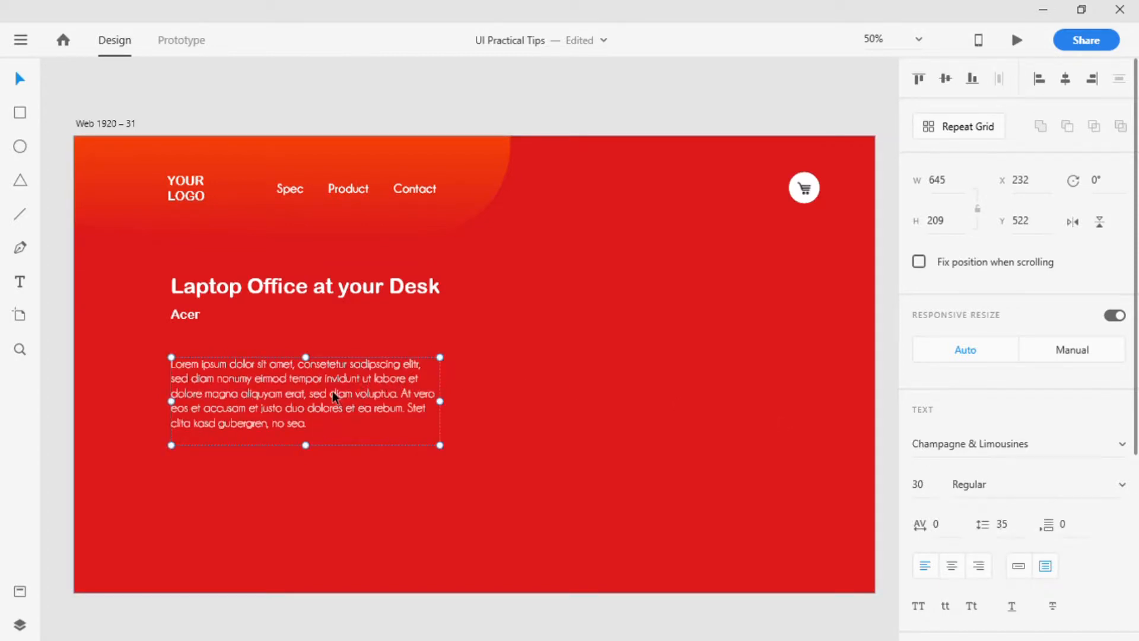
pyautogui.moveTo(333, 385); pyautogui.dragTo(341, 367)
pyautogui.press('Up')
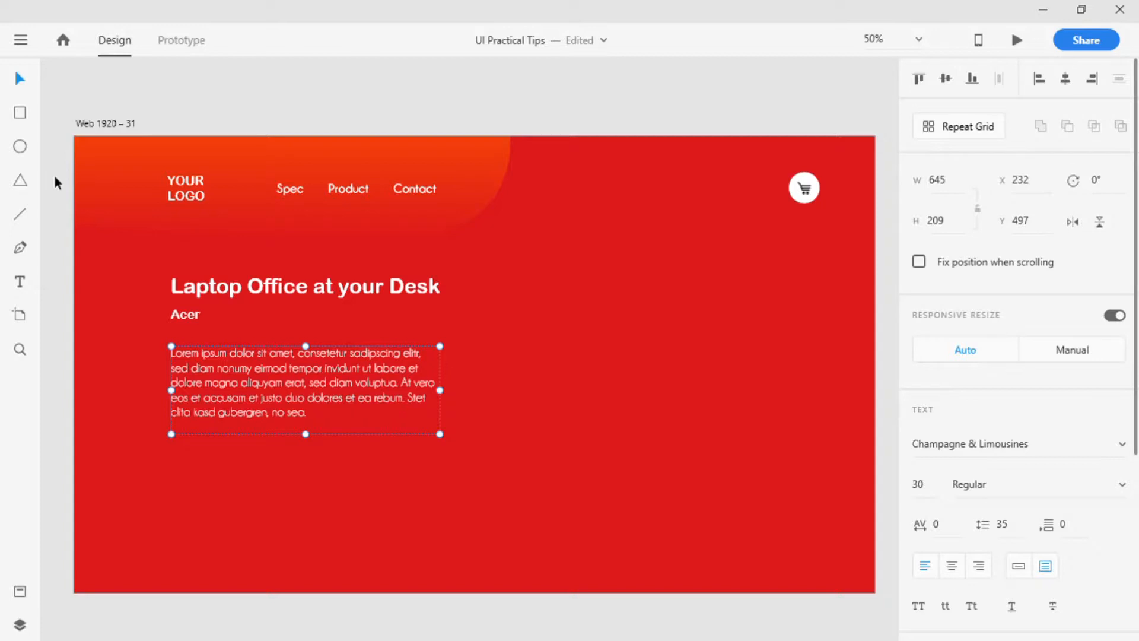
# Refill the paragraph's text box with longer Lorem Ipsum text using the plugin, and deselect it.
pyautogui.click(21, 40)
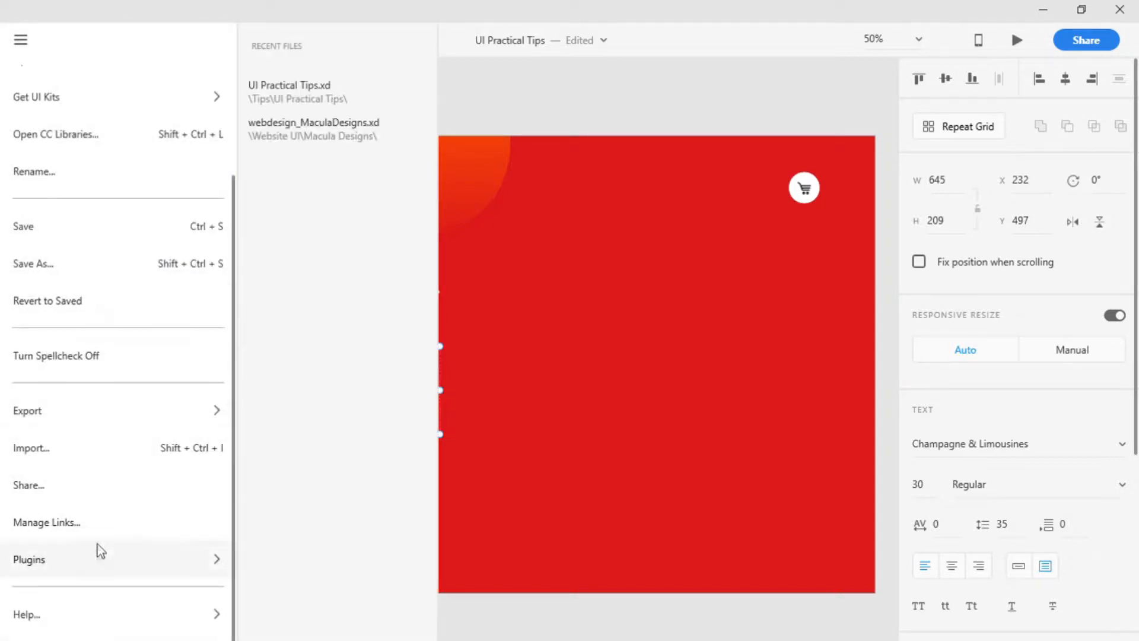
pyautogui.moveTo(119, 559)
pyautogui.moveTo(389, 94)
pyautogui.click(528, 137)
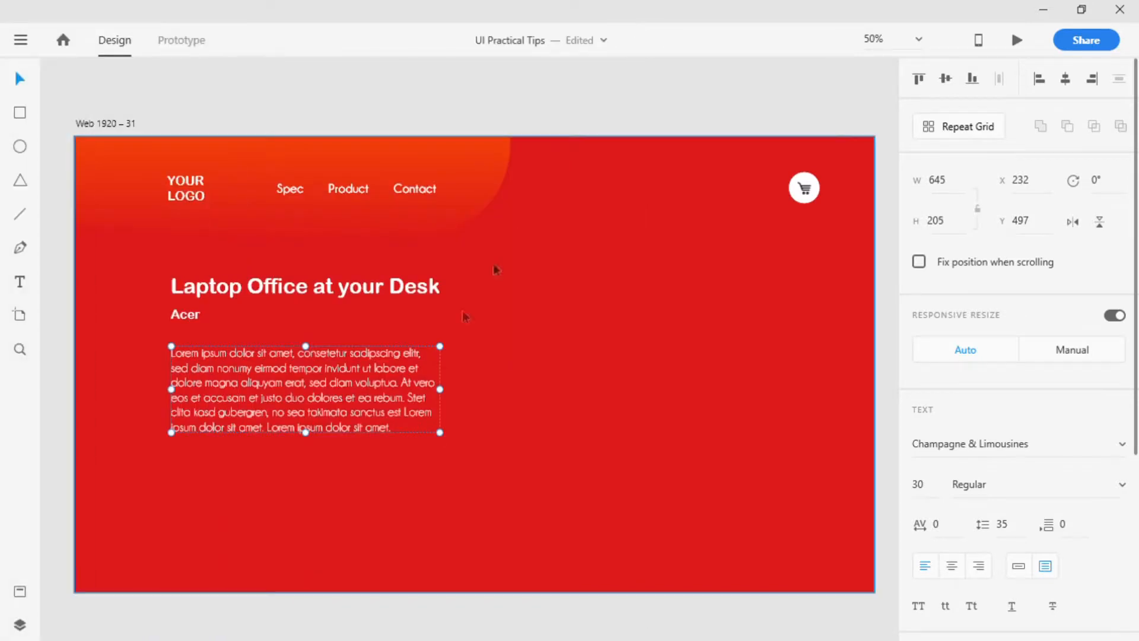
pyautogui.click(63, 411)
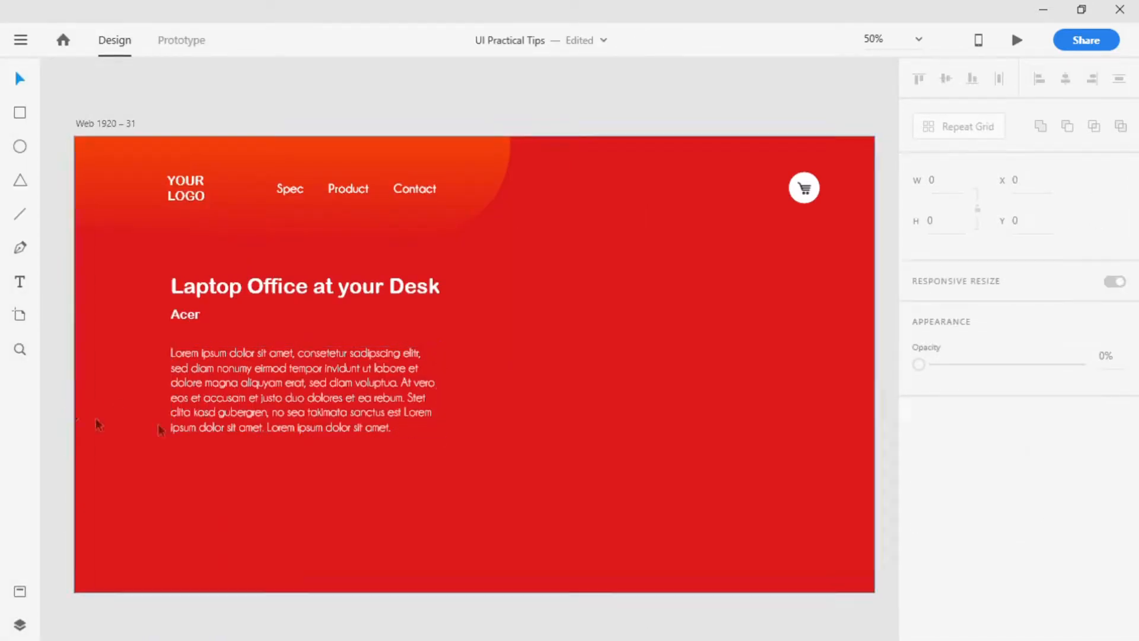
# Duplicate the "Acer" text below the paragraph at about Y 783 and change the copy to "14 inch".
pyautogui.moveTo(190, 315); pyautogui.dragTo(205, 477)
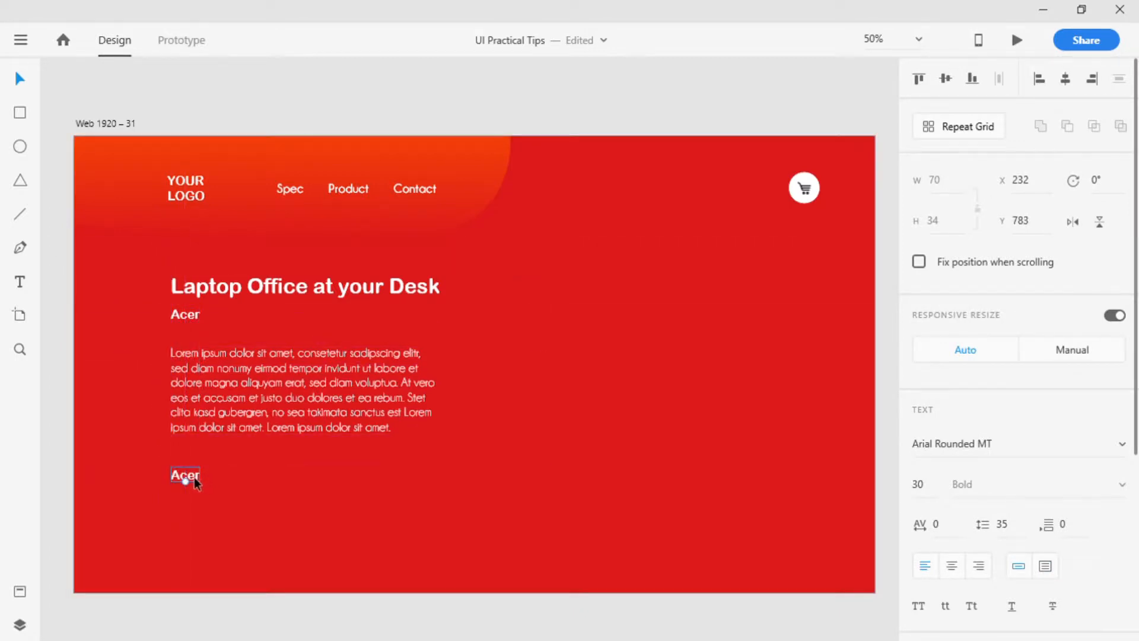
pyautogui.doubleClick(196, 478)
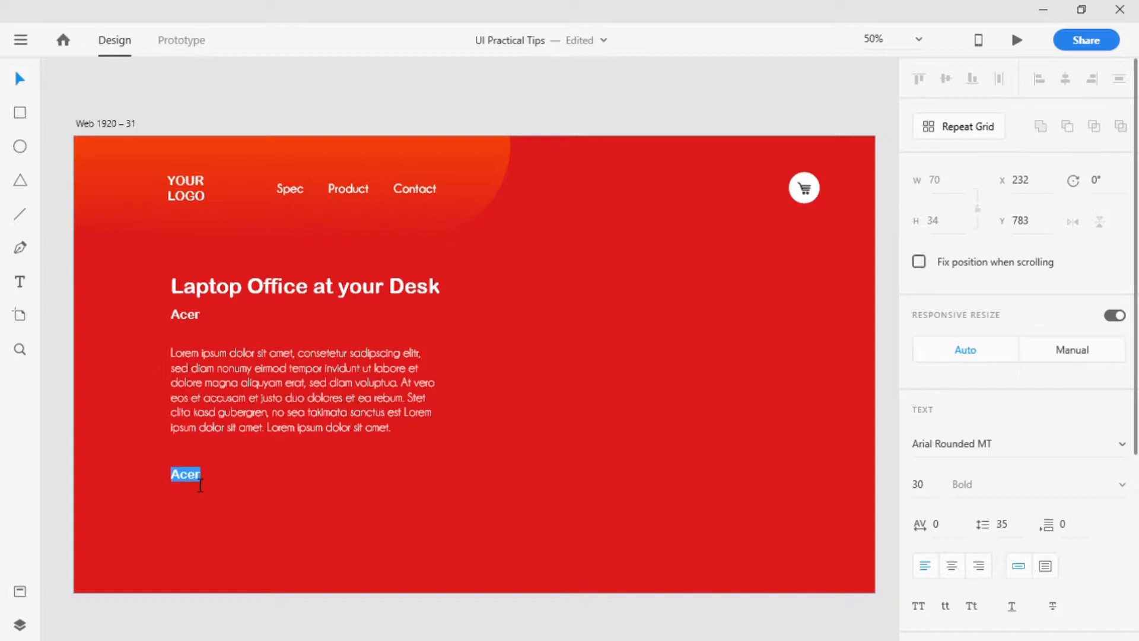
pyautogui.write('14 inch')
pyautogui.click(22, 78)
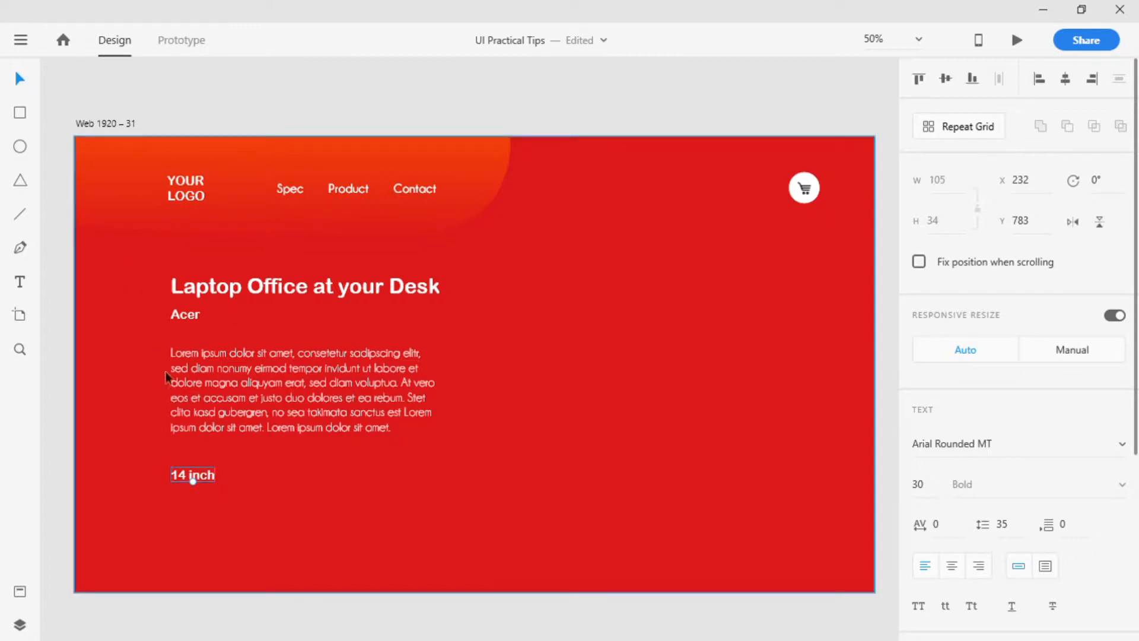
# Duplicate the "14 inch" text beside it, change the copy to "Add to Cart", and place it at about X 526, Y 783.
pyautogui.moveTo(209, 484); pyautogui.dragTo(285, 484)
pyautogui.doubleClick(285, 481)
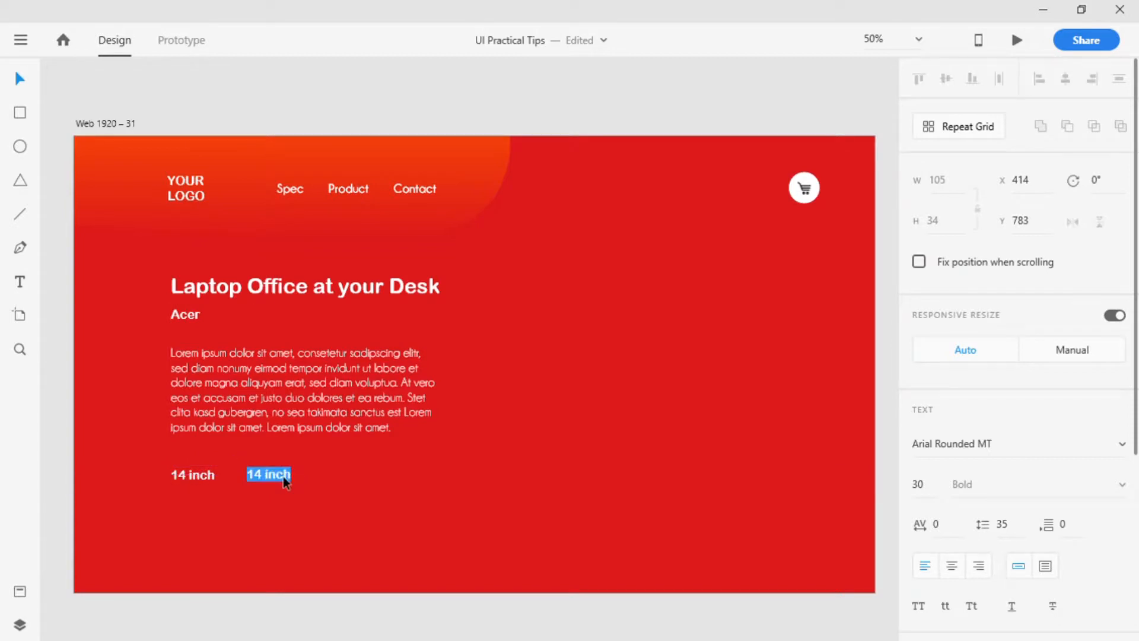
pyautogui.write('D')
pyautogui.write('dd to Cart')
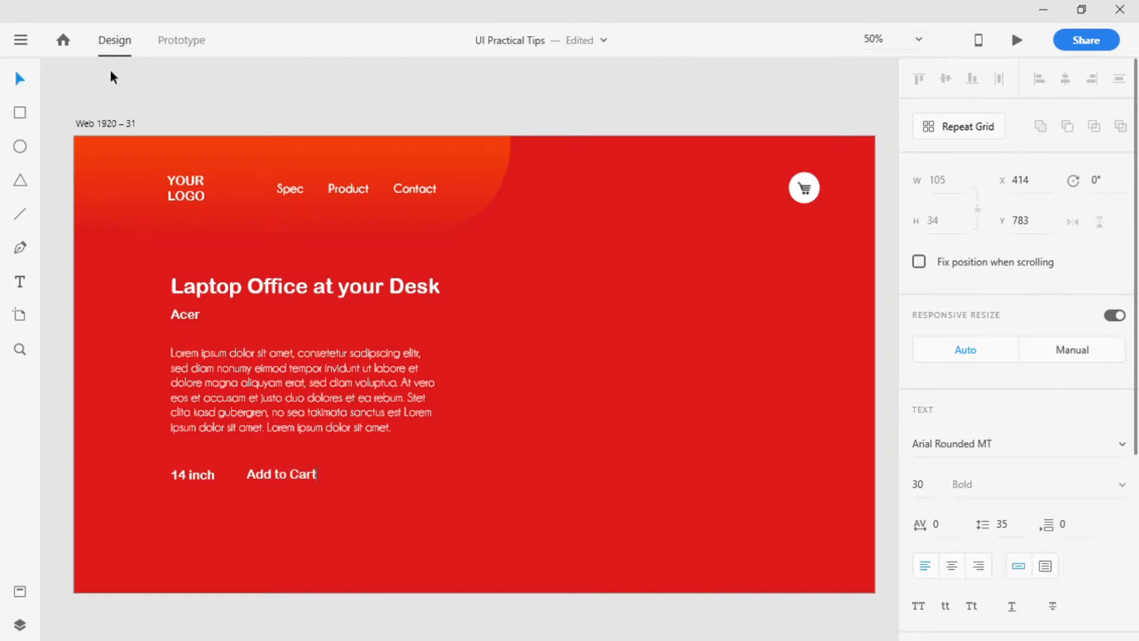
pyautogui.click(280, 474)
pyautogui.moveTo(309, 478); pyautogui.dragTo(355, 478)
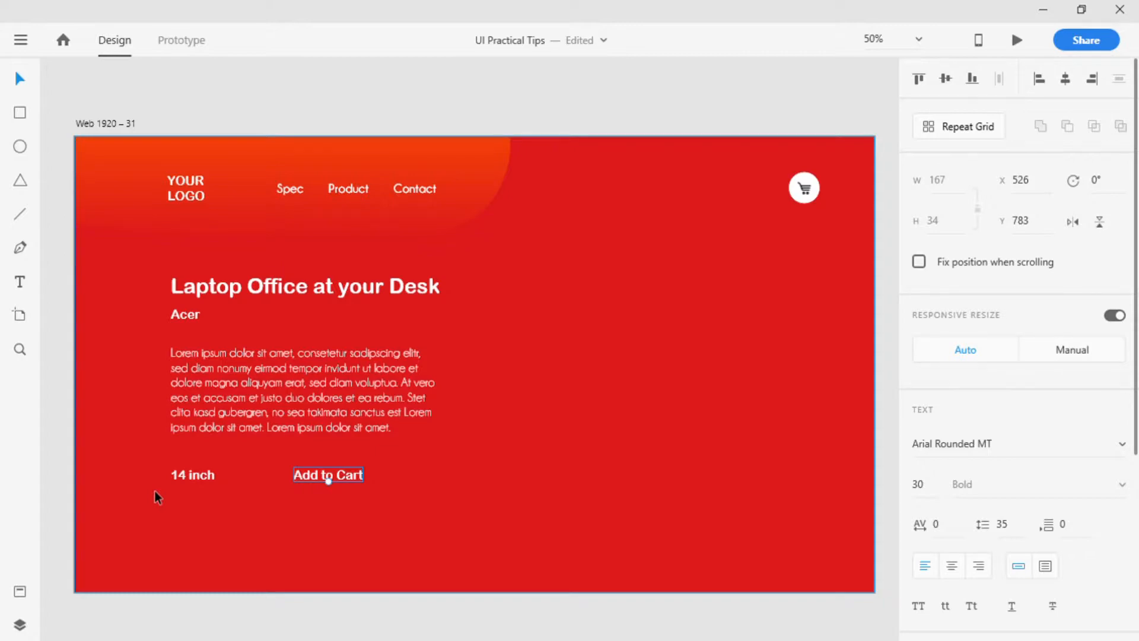
# Display the square grid over the artboard around the "14 inch" and "Add to Cart" labels.
pyautogui.press("ctrl+'")
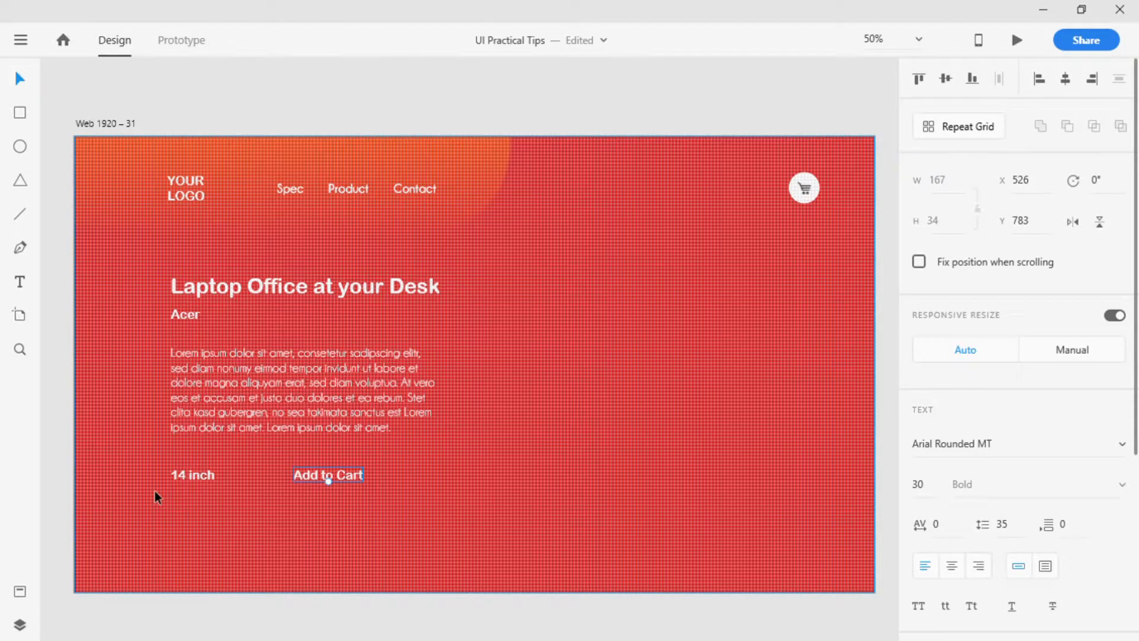
pyautogui.scroll(5, 155, 490)
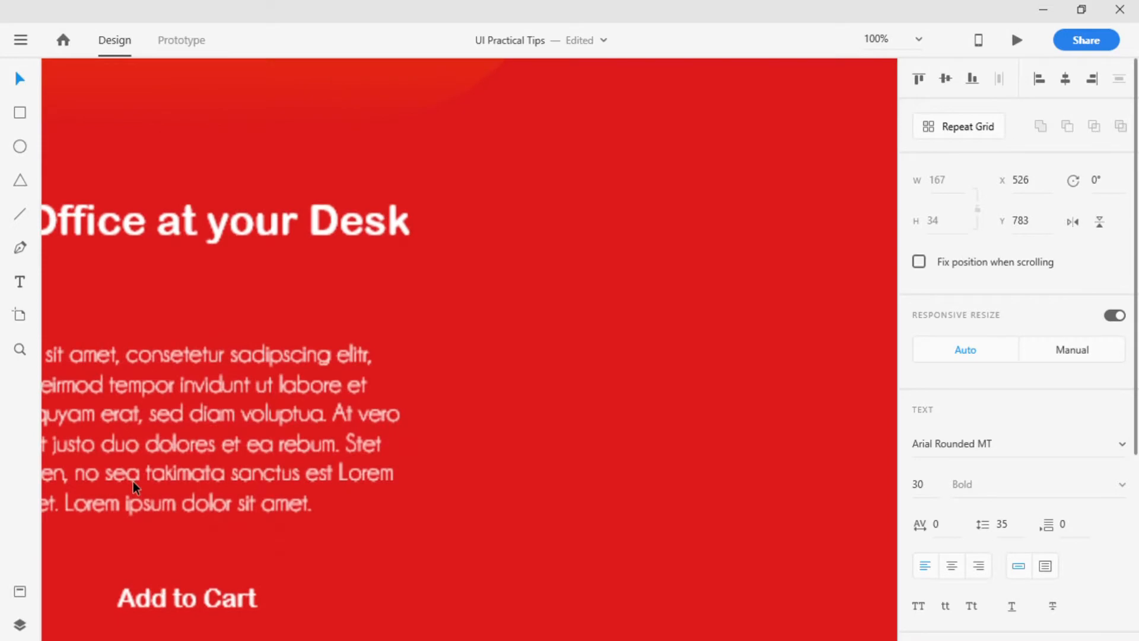
pyautogui.moveTo(165, 516); pyautogui.dragTo(727, 269)
pyautogui.moveTo(268, 506)
pyautogui.mouseDown()
pyautogui.moveTo(700, 269)
pyautogui.moveTo(615, 335)
pyautogui.mouseUp()
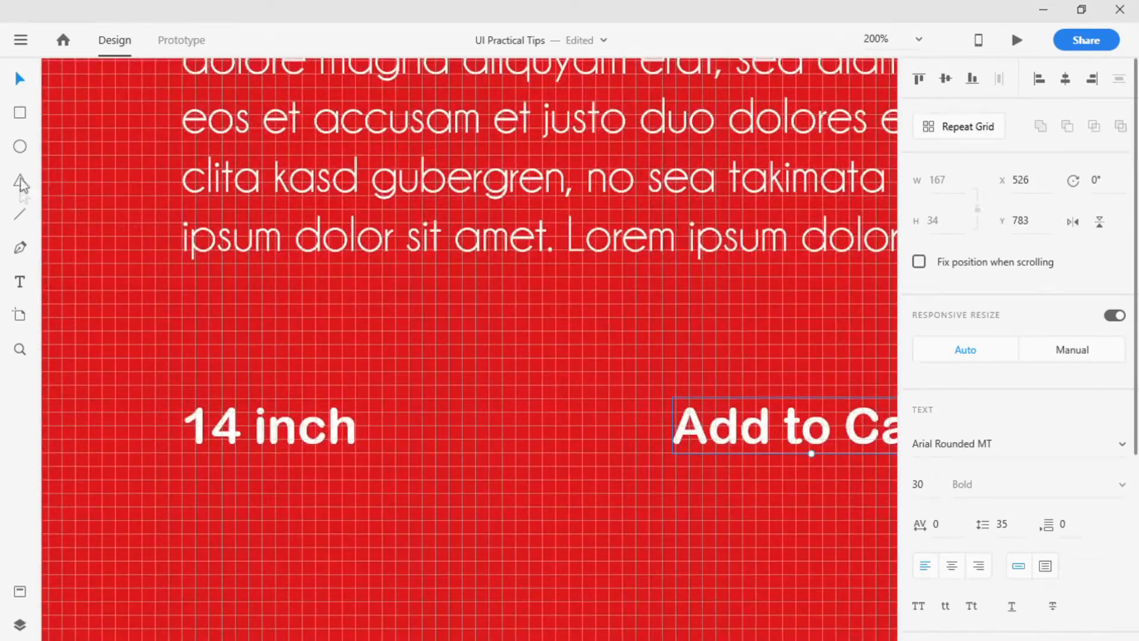
# Draw an open downward-pointing chevron with the Pen tool beside the "14 inch" text, starting at about X 360, Y 792.
pyautogui.click(21, 250)
pyautogui.click(395, 412)
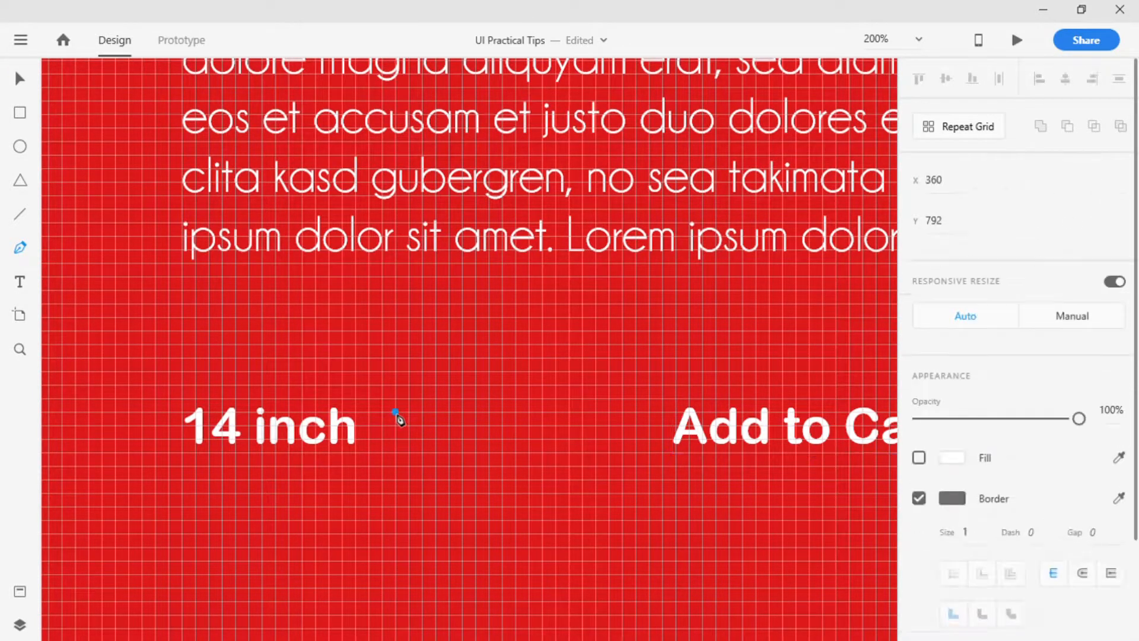
pyautogui.click(422, 439)
pyautogui.click(451, 412)
pyautogui.click(451, 412)
pyautogui.press('Escape')
# Give the chevron a white border of size 2 with round caps, and deselect it.
pyautogui.click(951, 502)
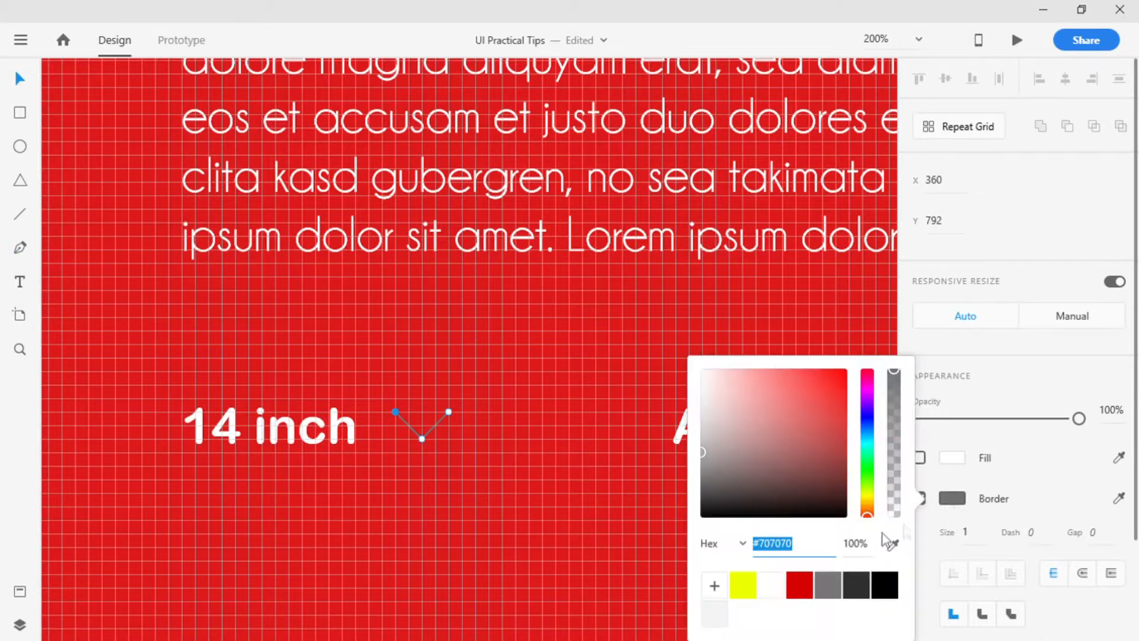
pyautogui.click(772, 585)
pyautogui.click(984, 542)
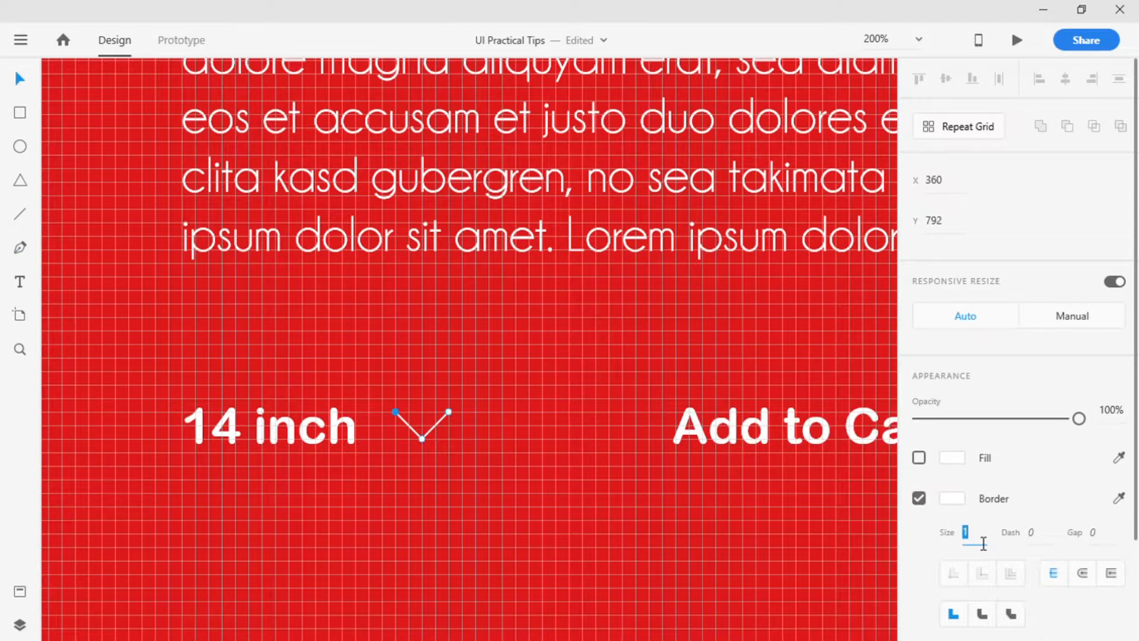
pyautogui.press('Up')
pyautogui.click(1082, 573)
pyautogui.click(470, 391)
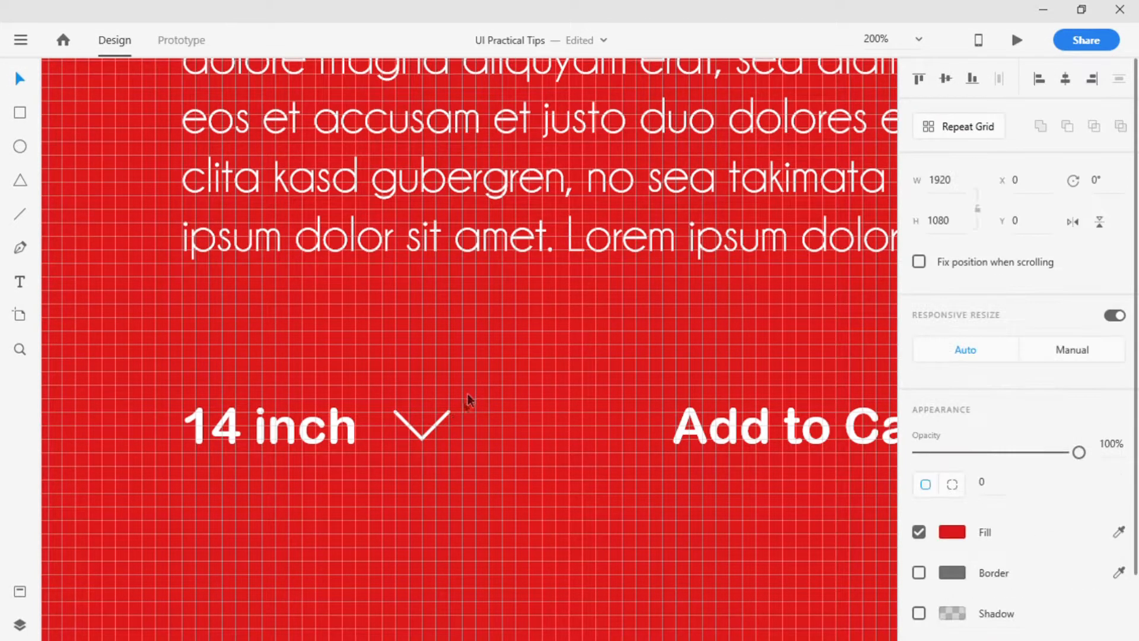
# Scale the chevron down to about 16 by 8 and move it closer to "14 inch", at about X 352, Y 796.5.
pyautogui.click(444, 422)
pyautogui.moveTo(453, 421); pyautogui.dragTo(449, 424)
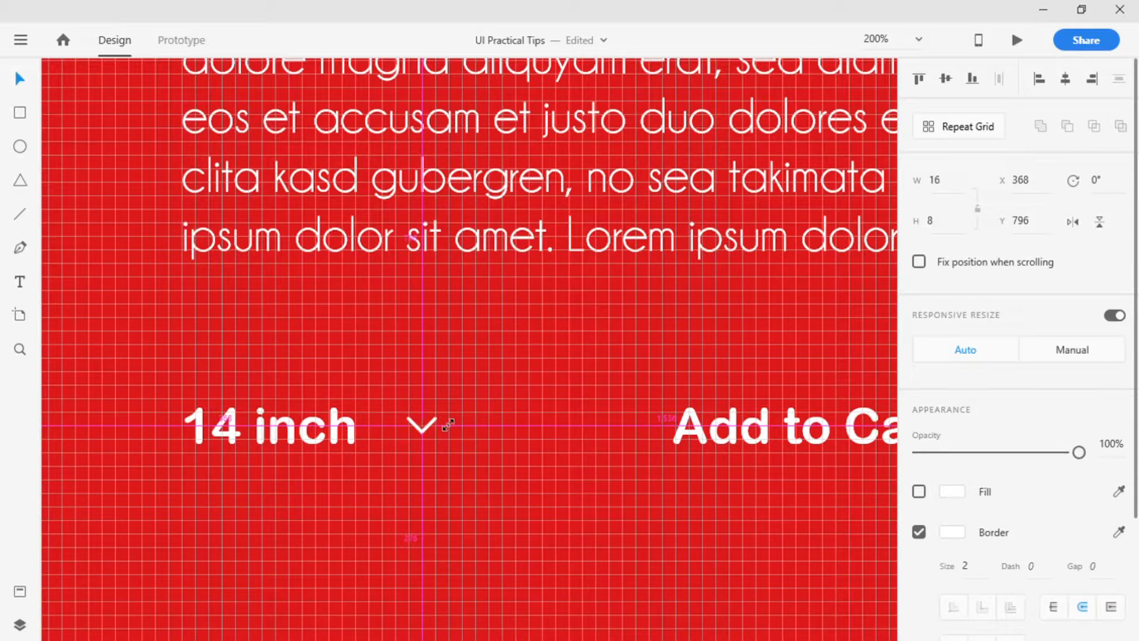
pyautogui.keyDown('shift'); pyautogui.click(362, 432); pyautogui.keyUp('shift')
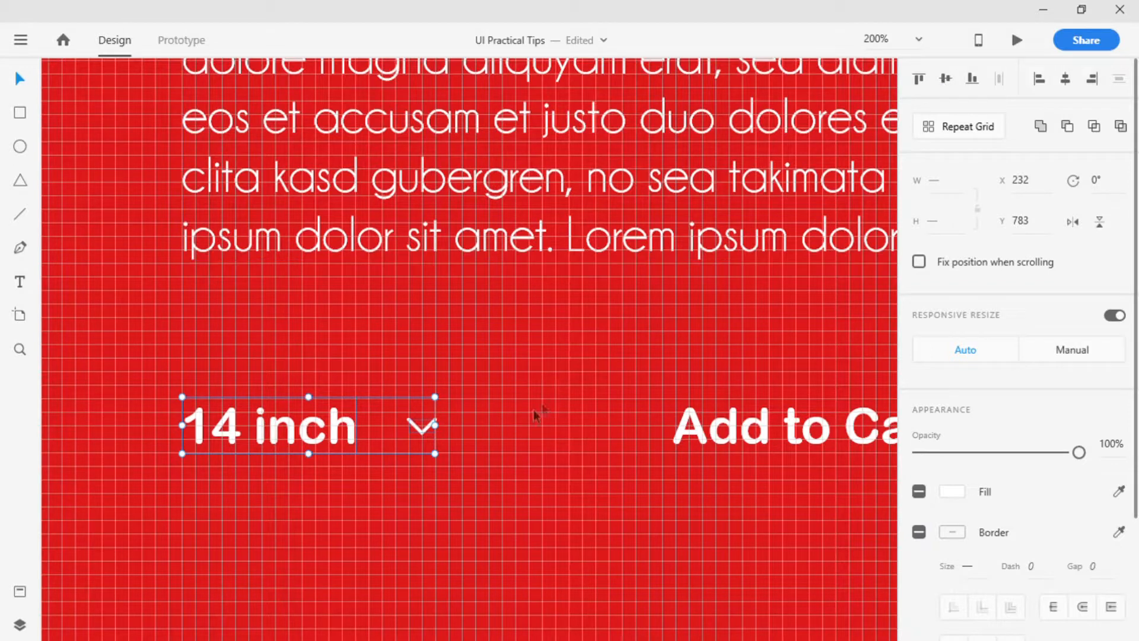
pyautogui.click(454, 429)
pyautogui.click(428, 429)
pyautogui.moveTo(429, 429); pyautogui.dragTo(418, 429)
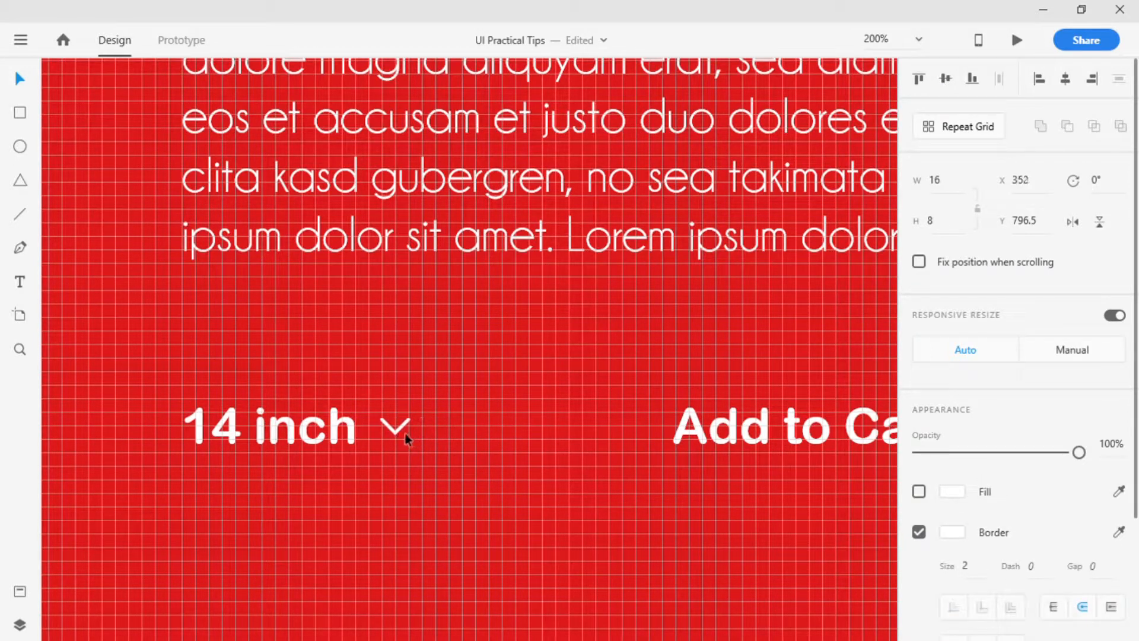
# Hide the square grid, then group the "14 inch" text with its chevron and deselect the group.
pyautogui.doubleClick(404, 433)
pyautogui.hotkey('ctrl', "'")
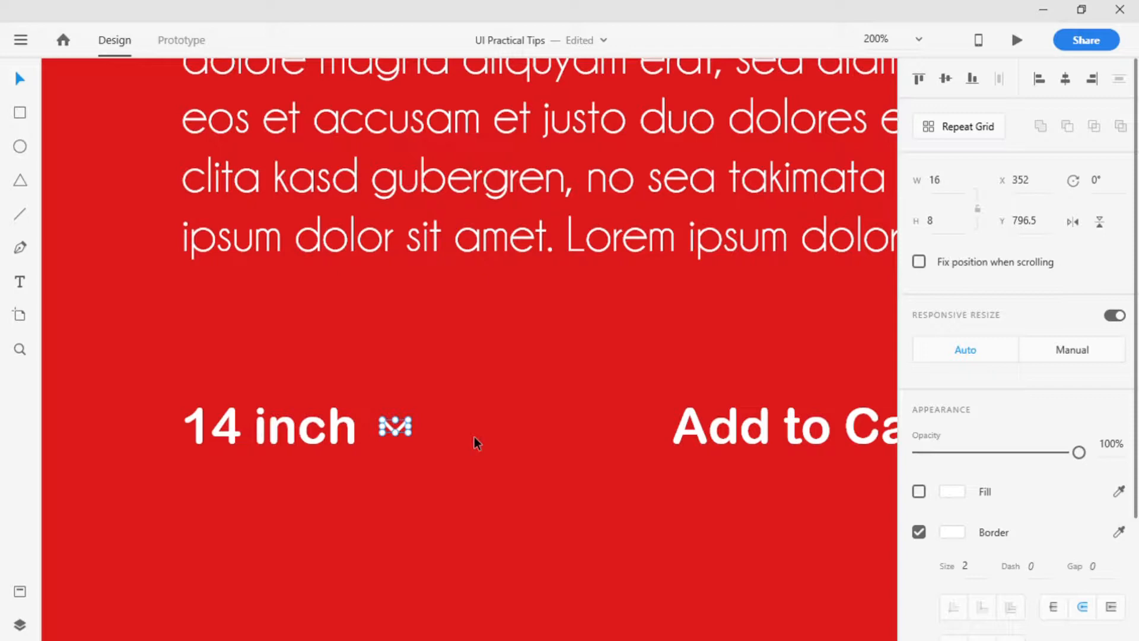
pyautogui.hotkey('ctrl', '1')
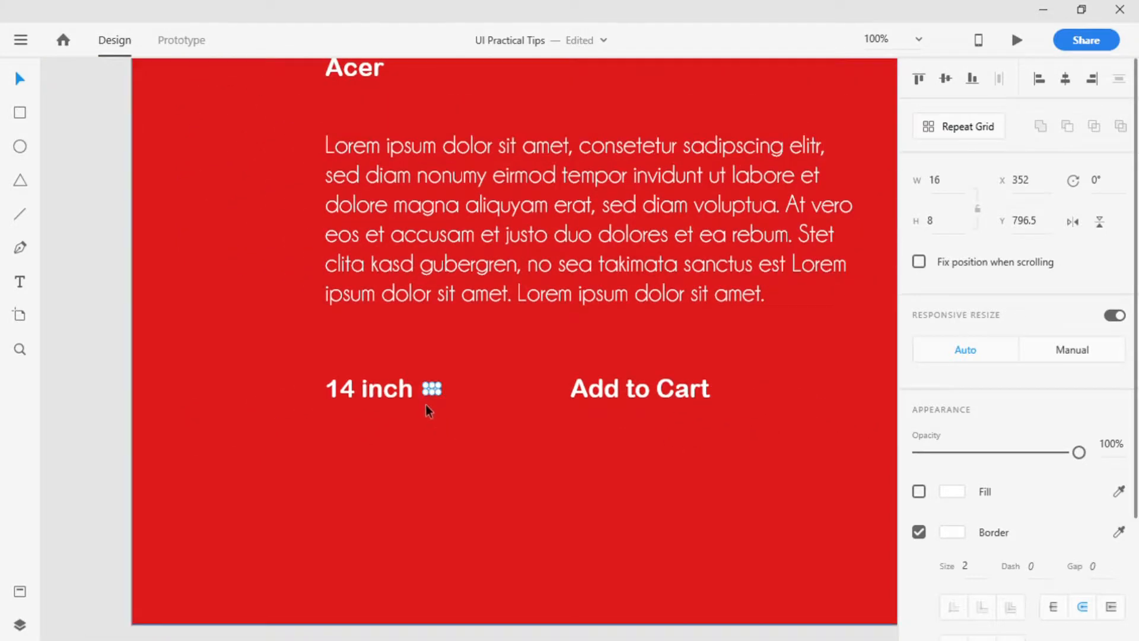
pyautogui.keyDown('shift'); pyautogui.click(402, 399); pyautogui.keyUp('shift')
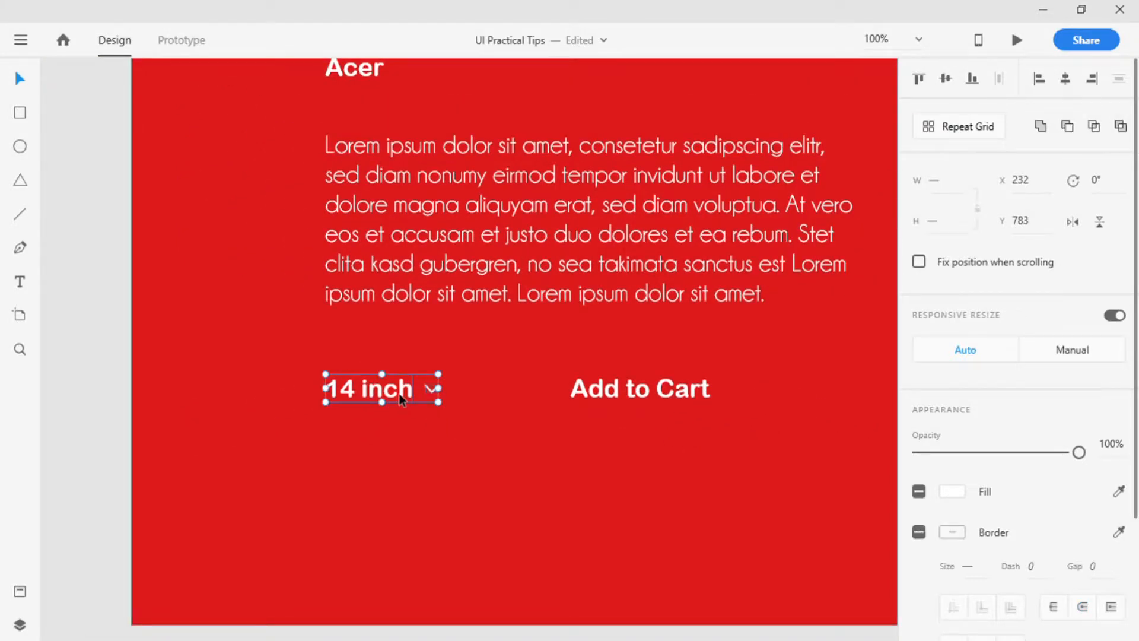
pyautogui.hotkey('ctrl', 'g')
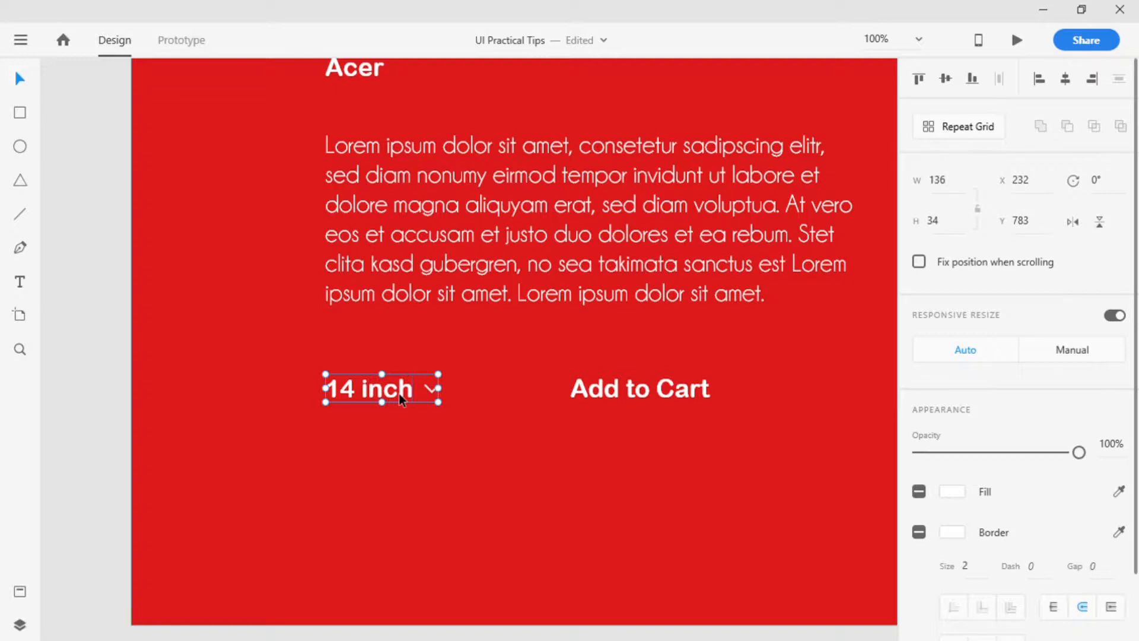
pyautogui.click(96, 223)
# Move the "14 inch" group slightly to the right so it is indented from the paragraph's left edge.
pyautogui.doubleClick(340, 397)
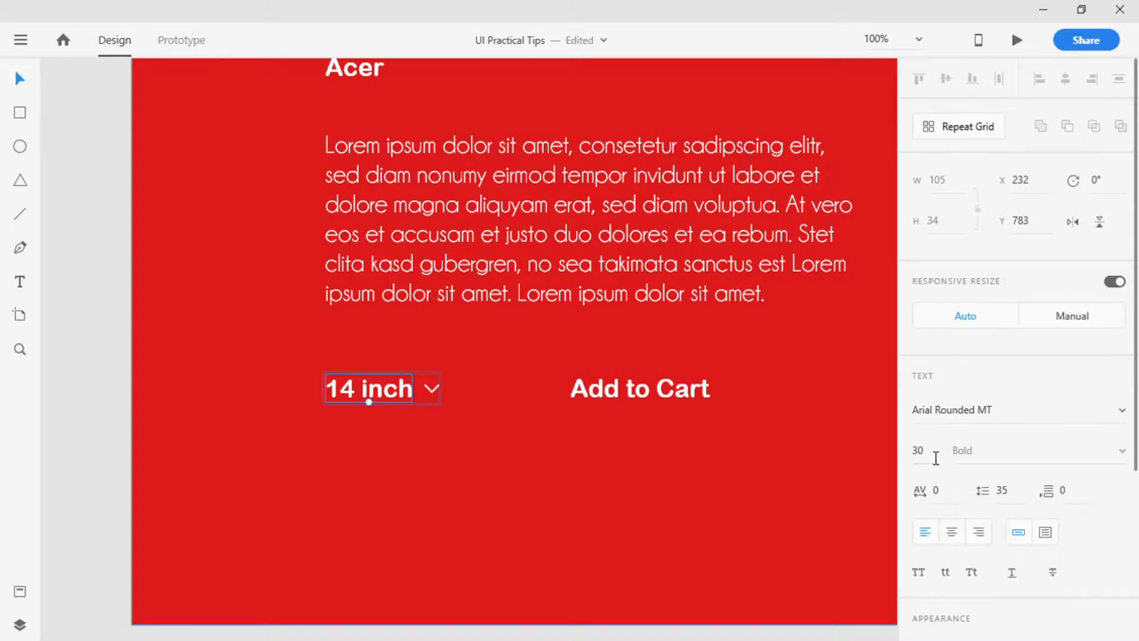
pyautogui.click(732, 294)
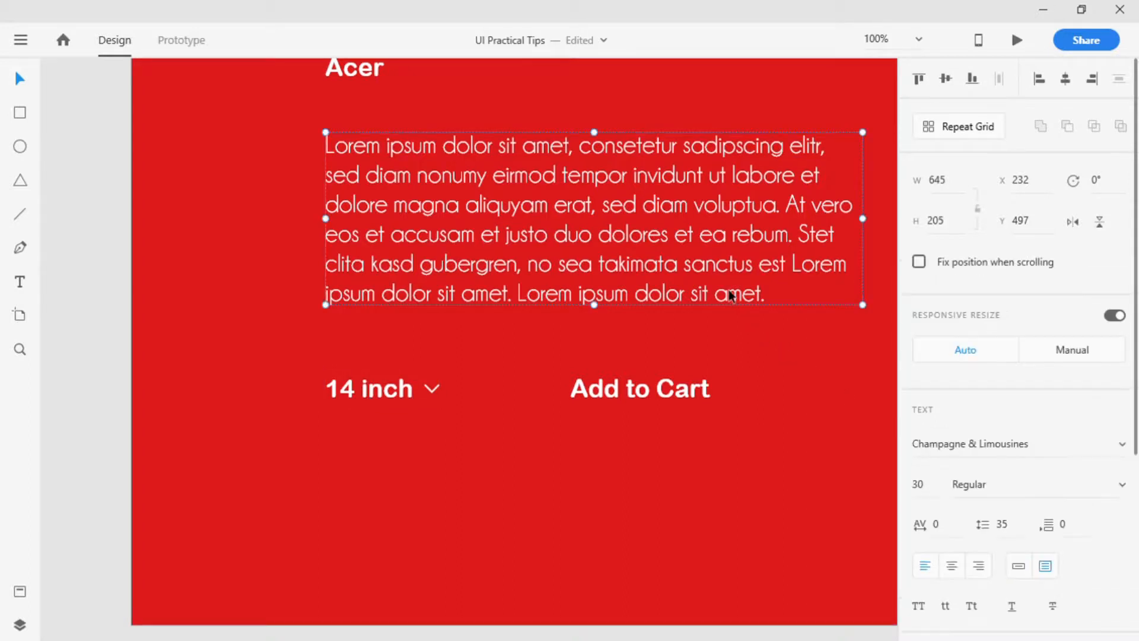
pyautogui.moveTo(389, 398); pyautogui.dragTo(411, 398)
pyautogui.click(107, 394)
# Draw a rectangle about 195 by 68 around the "14 inch" group at X 232, Y 771, and turn off its fill.
pyautogui.moveTo(542, 259); pyautogui.dragTo(412, 340)
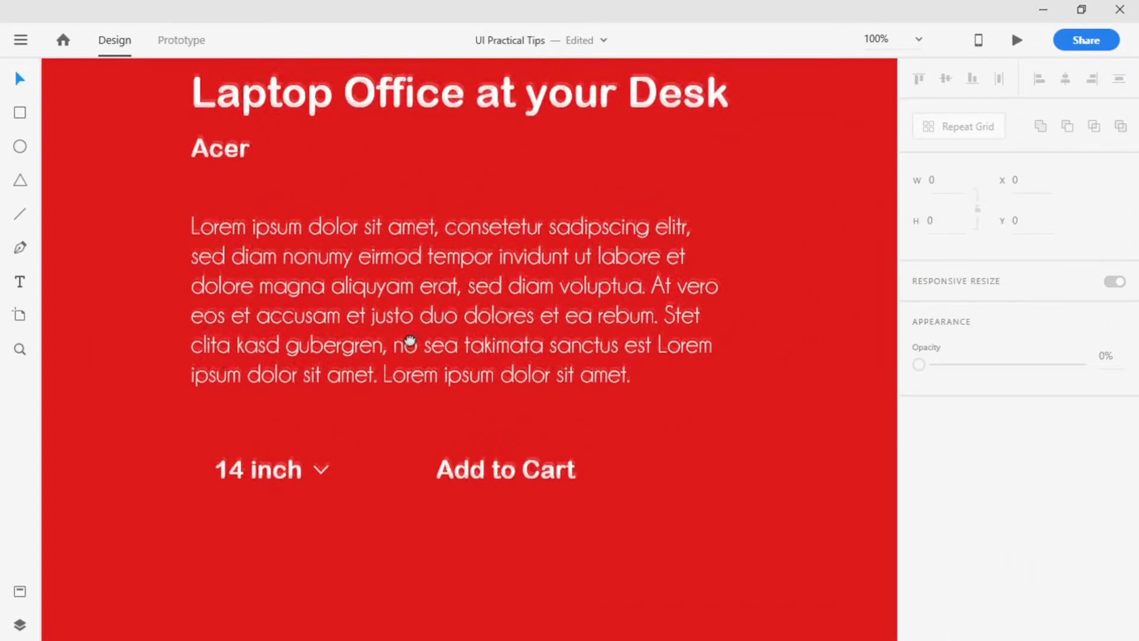
pyautogui.click(20, 113)
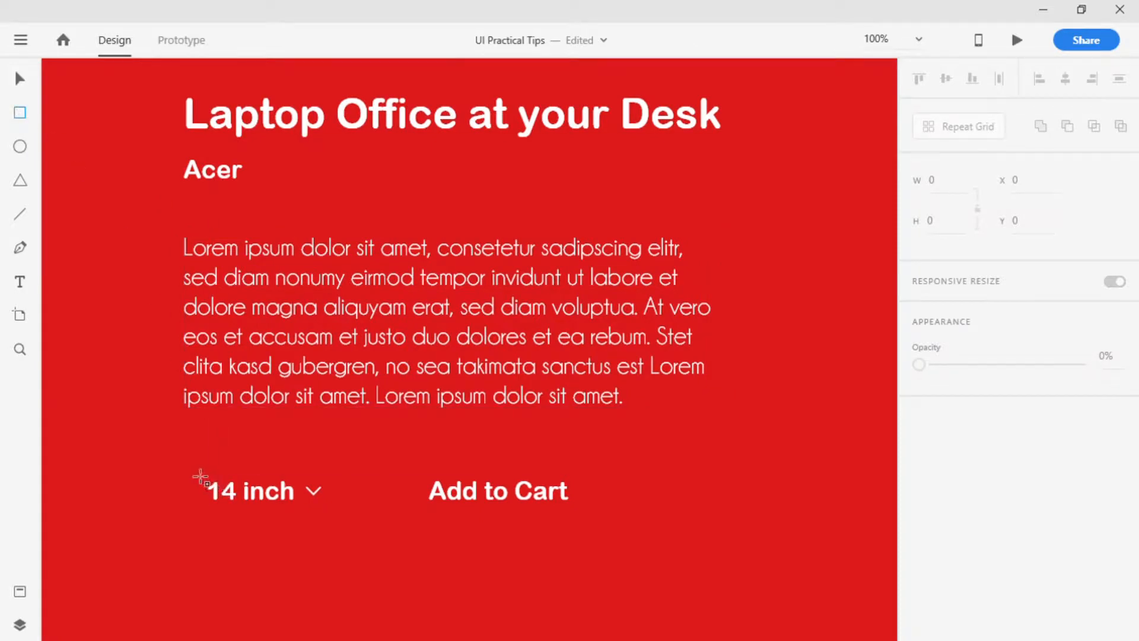
pyautogui.moveTo(185, 466)
pyautogui.mouseDown()
pyautogui.moveTo(348, 514)
pyautogui.moveTo(354, 533)
pyautogui.mouseUp()
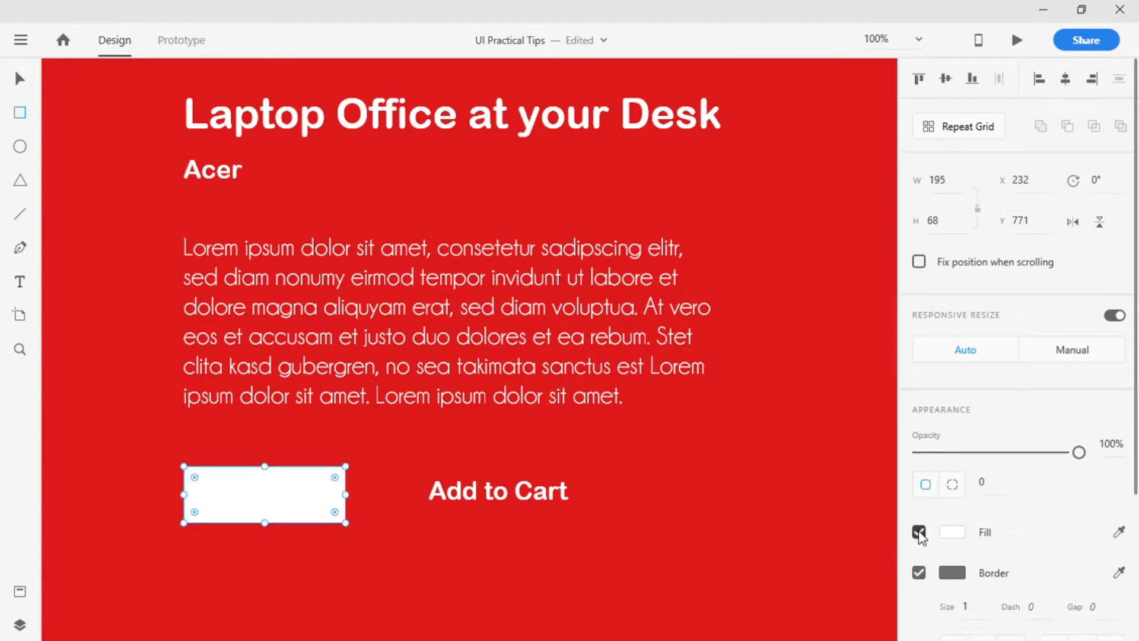
pyautogui.click(919, 532)
# Give the rectangle around "14 inch" a white border of size 2.
pyautogui.click(952, 573)
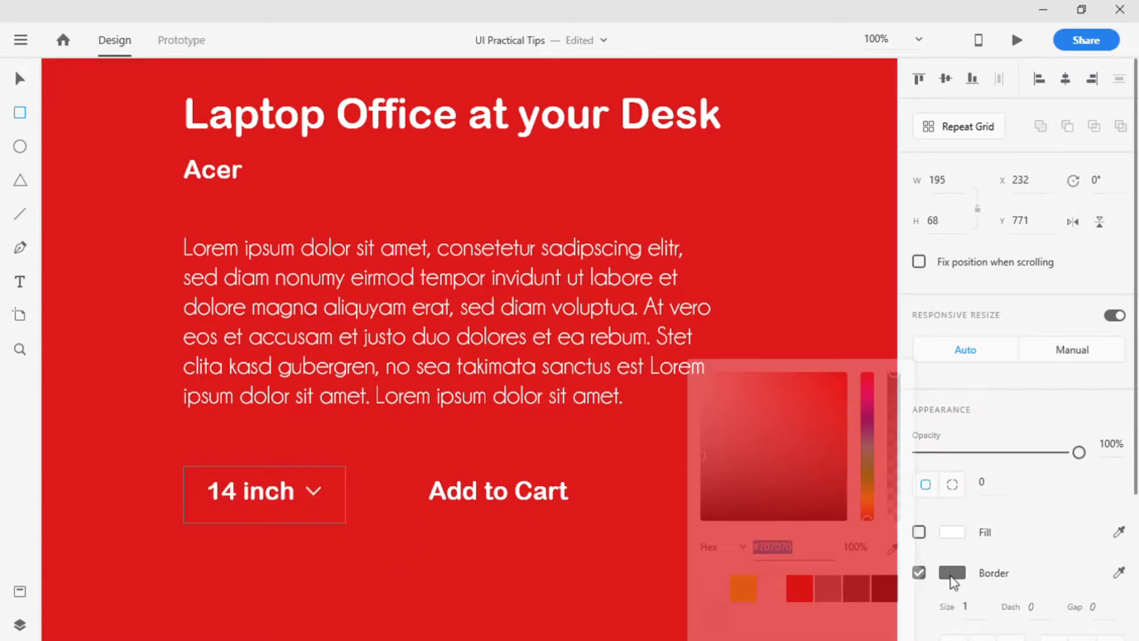
pyautogui.click(773, 590)
pyautogui.click(982, 611)
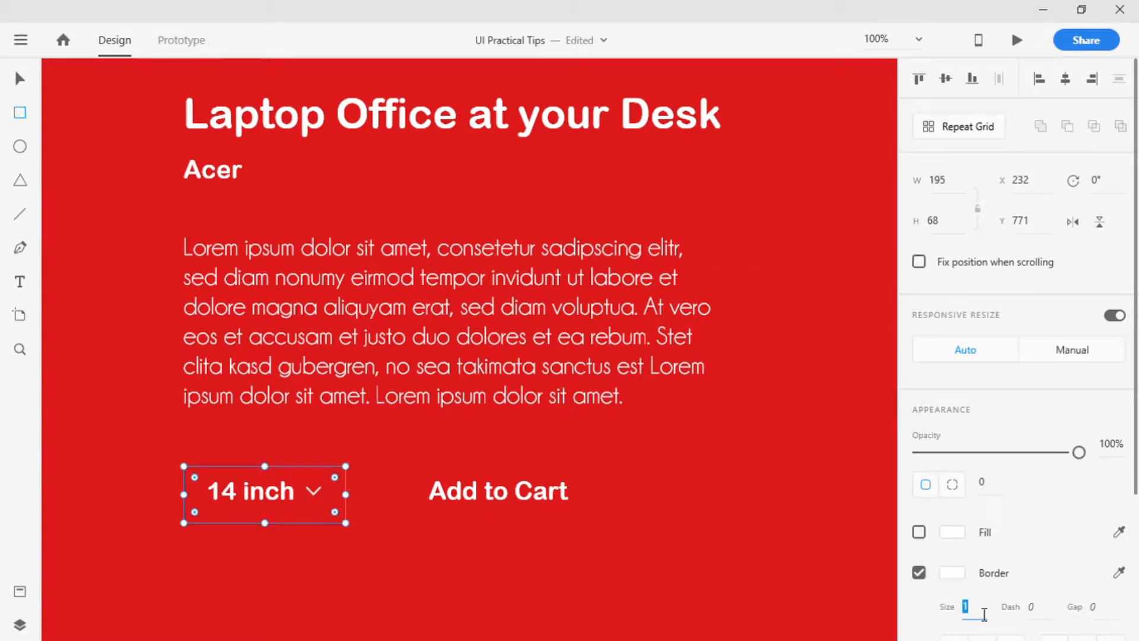
pyautogui.write('2')
pyautogui.press('Return')
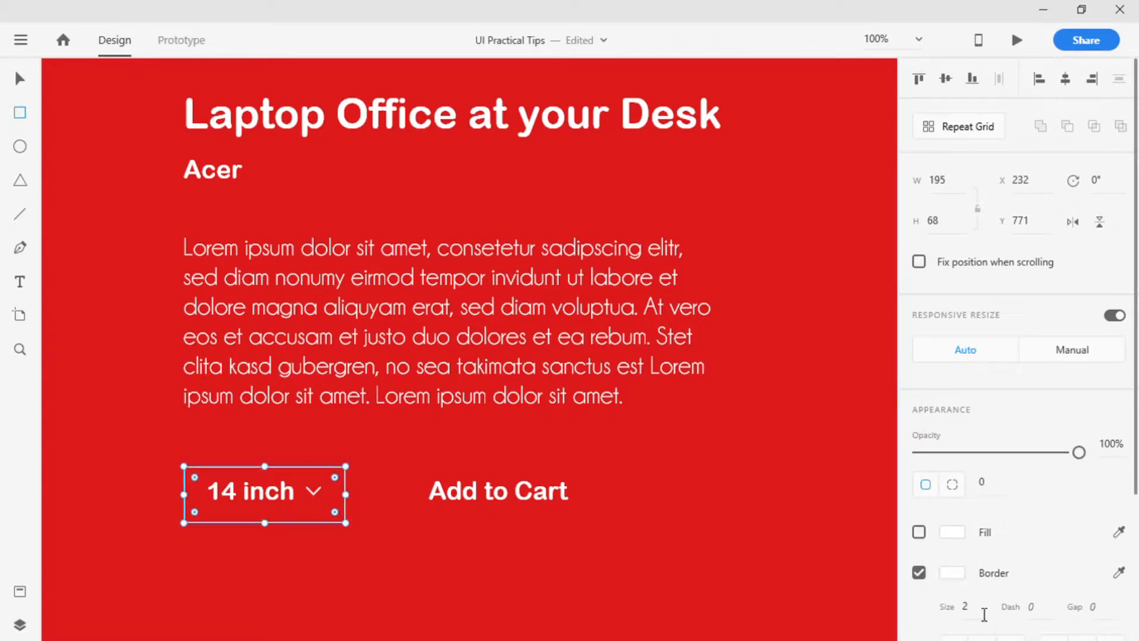
# Round the rectangle's corners fully into a pill and enlarge it to about 211 by 74, at Y 765.
pyautogui.click(20, 79)
pyautogui.moveTo(333, 479); pyautogui.dragTo(295, 493)
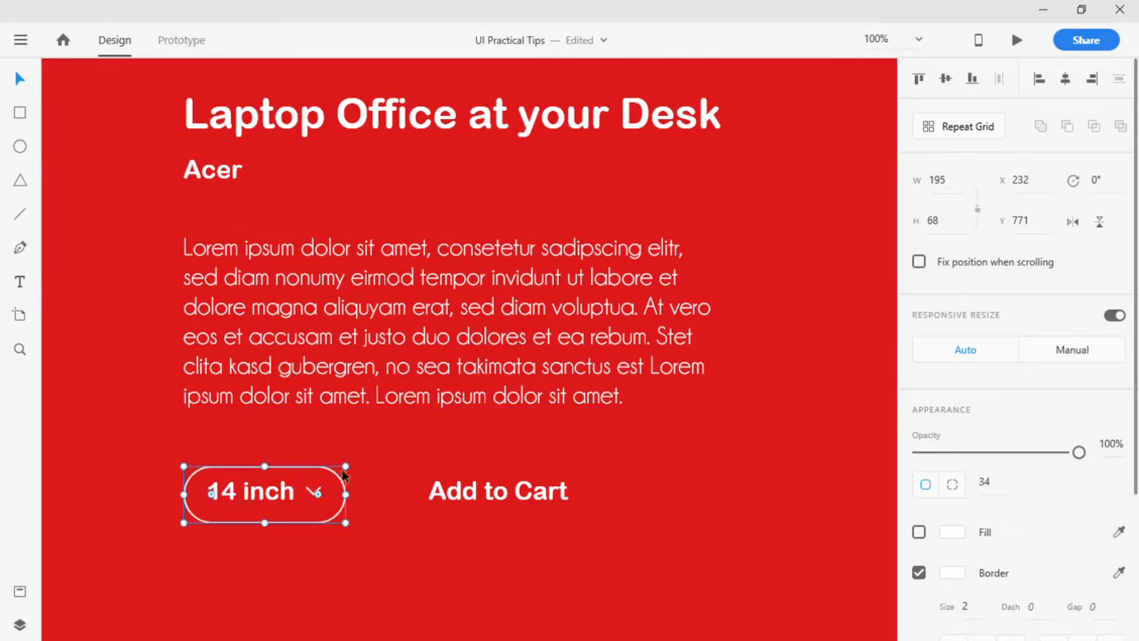
pyautogui.moveTo(354, 472); pyautogui.dragTo(311, 497)
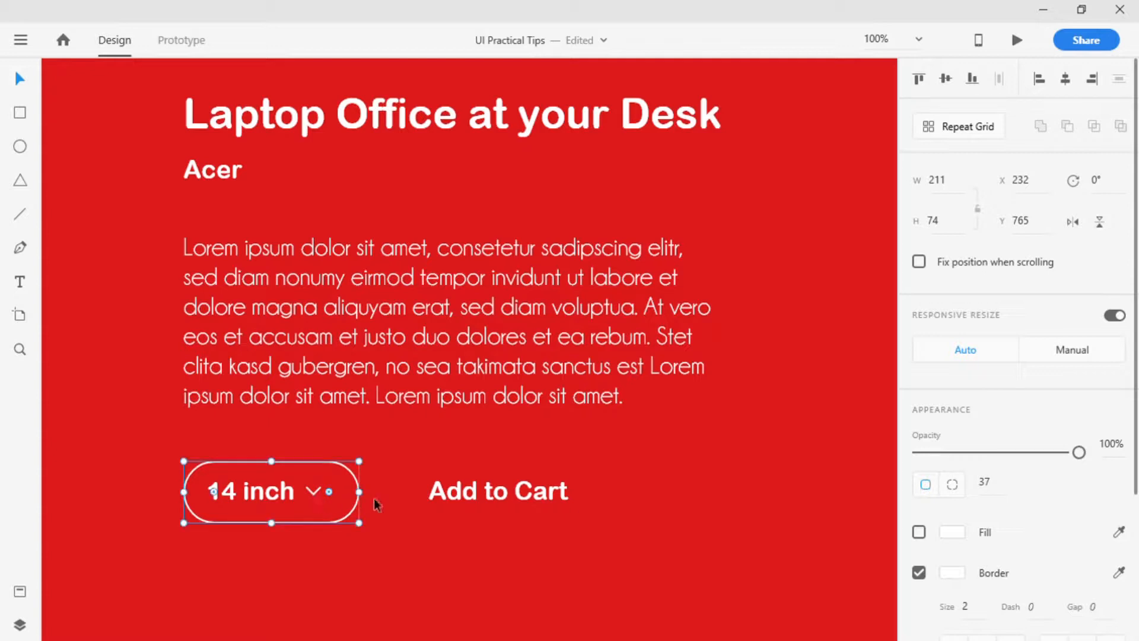
# Center the "14 inch" group horizontally and vertically within the pill outline, and group them together.
pyautogui.keyDown('shift'); pyautogui.click(269, 500); pyautogui.keyUp('shift')
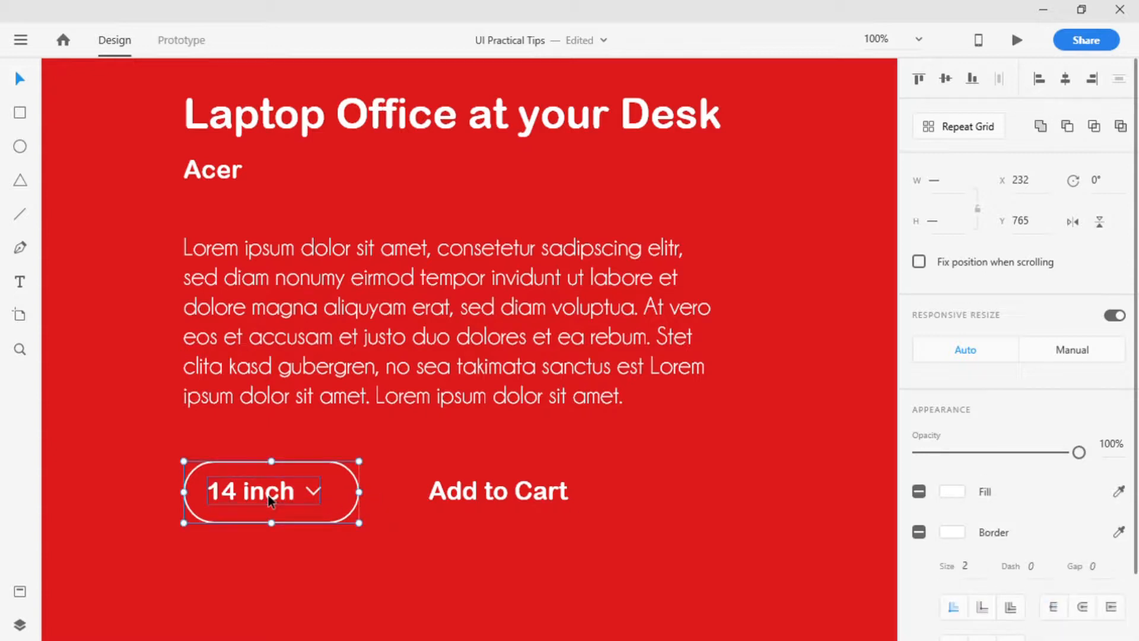
pyautogui.click(1066, 79)
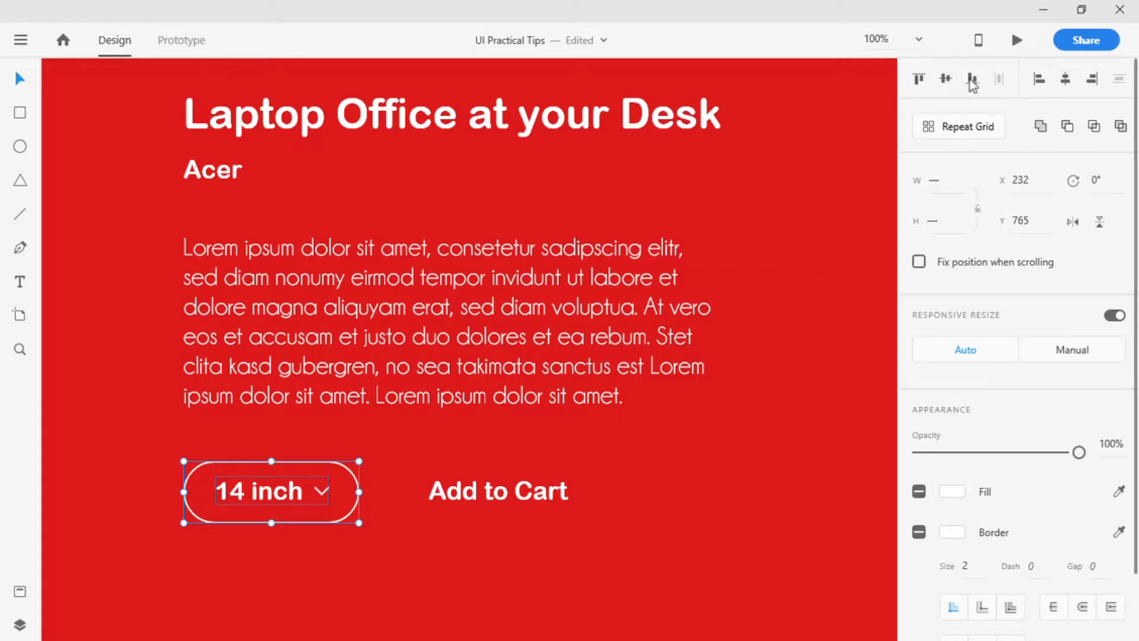
pyautogui.click(947, 80)
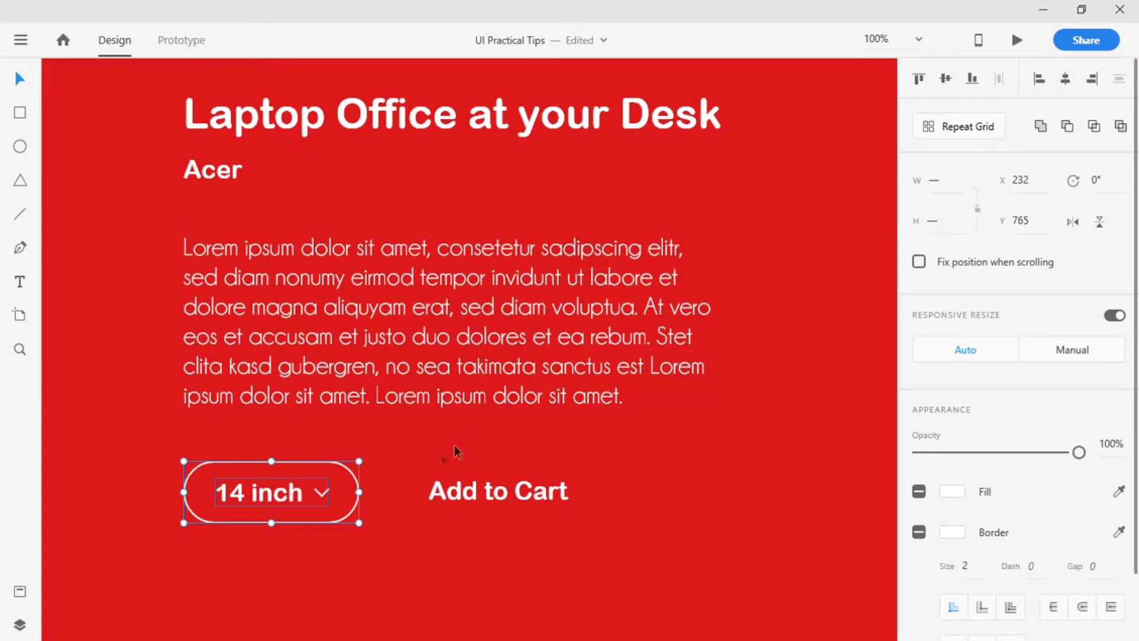
pyautogui.hotkey('ctrl', 'g')
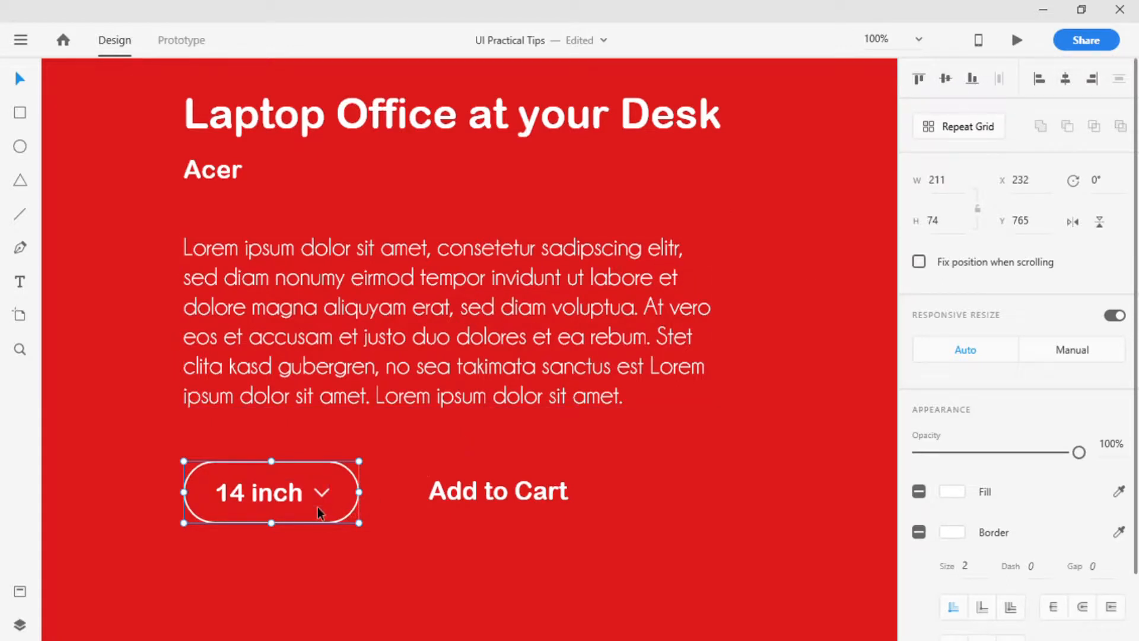
# Rename the new button group "btn1" in the layer list and deselect it.
pyautogui.click(20, 626)
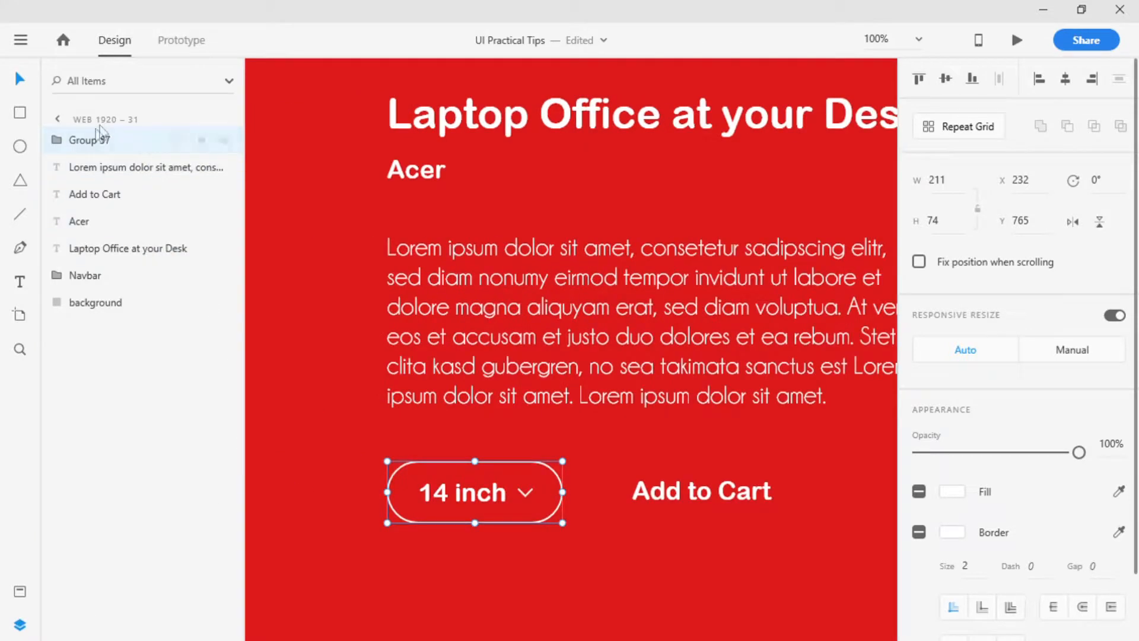
pyautogui.doubleClick(90, 142)
pyautogui.write('btn')
pyautogui.press('Return')
pyautogui.click(21, 625)
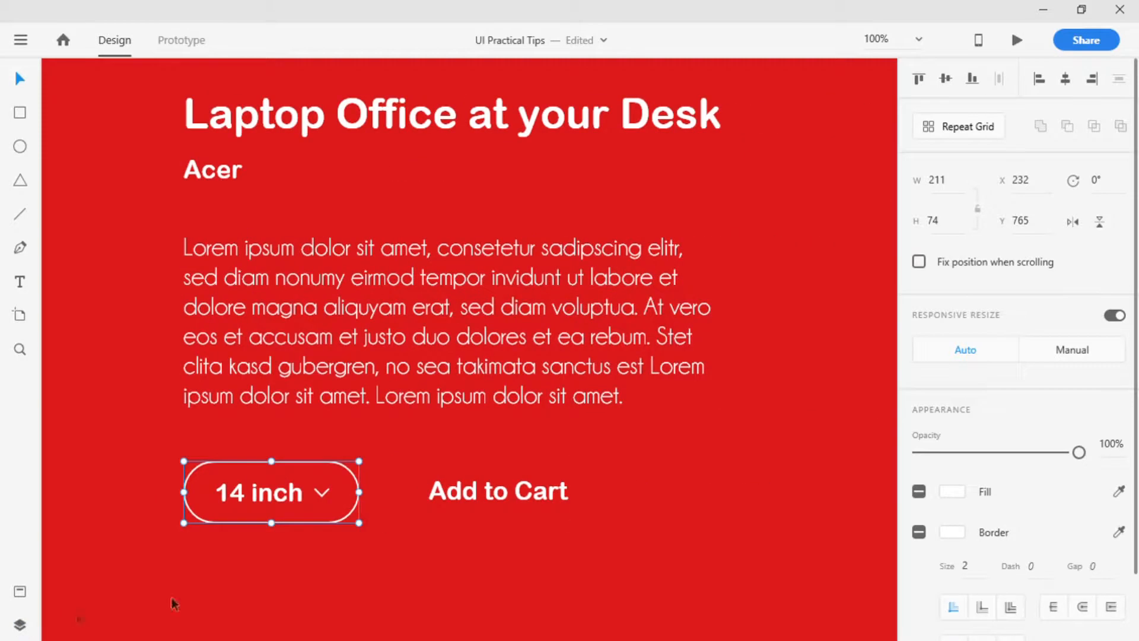
pyautogui.click(419, 560)
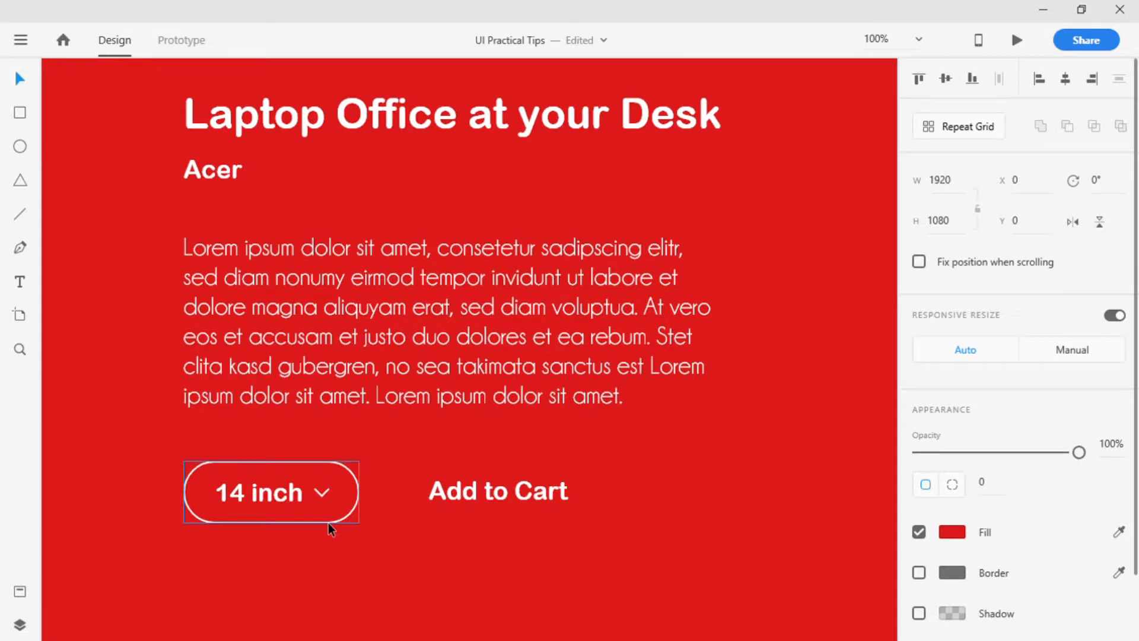
# Duplicate the pill outline over "Add to Cart" at X 504, Y 765, and give the copy a white fill without a border.
pyautogui.click(329, 522)
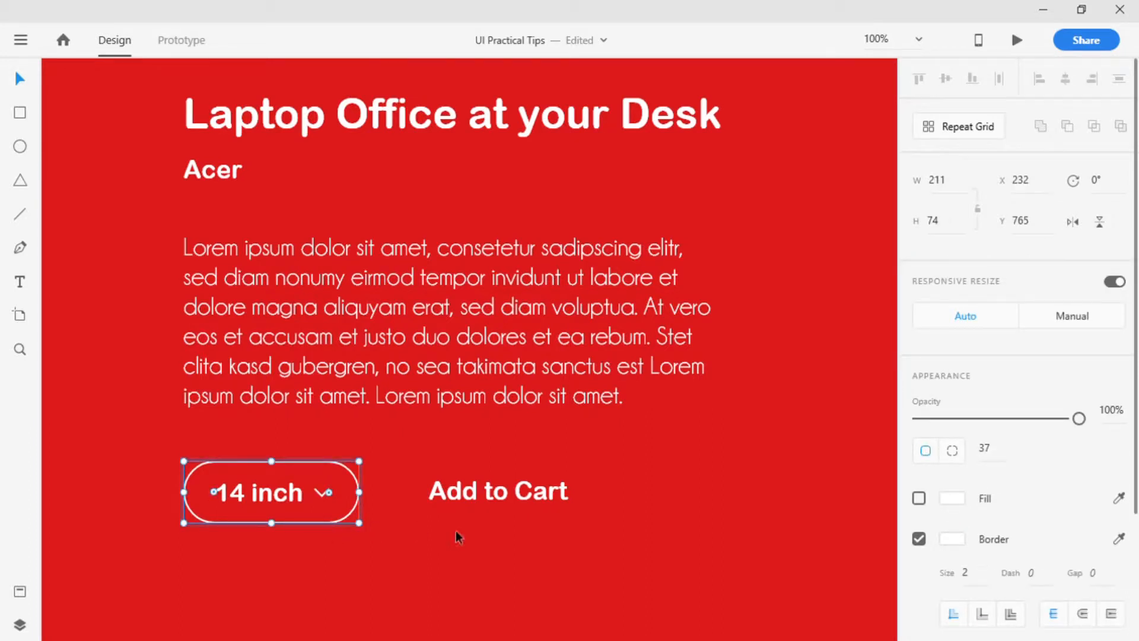
pyautogui.click(330, 530)
pyautogui.click(344, 521)
pyautogui.moveTo(329, 521); pyautogui.dragTo(555, 522)
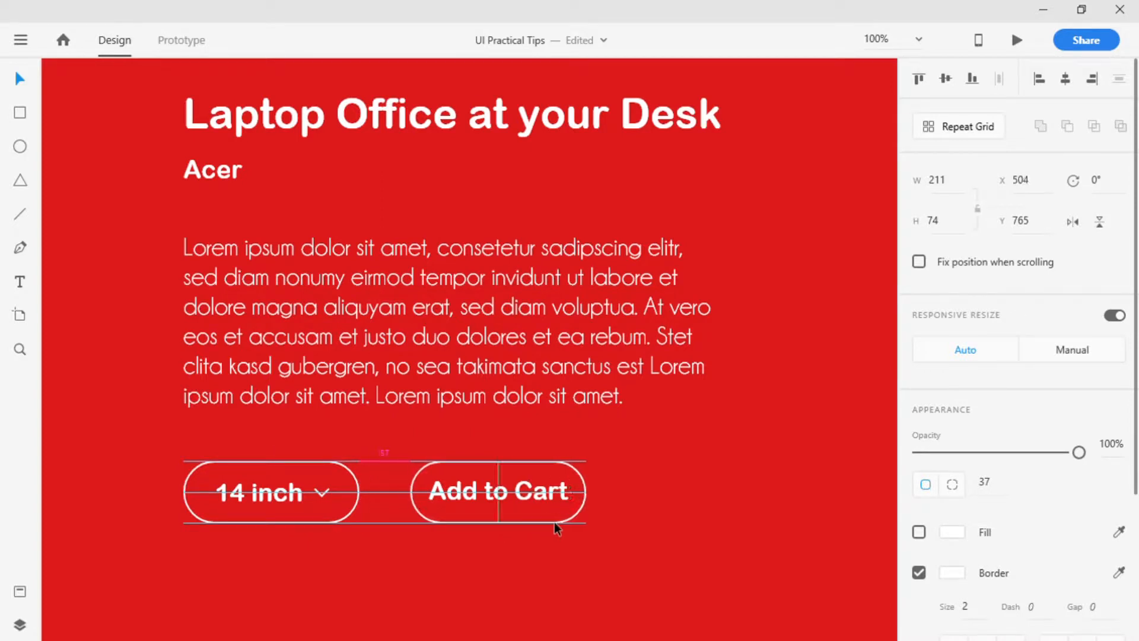
pyautogui.click(920, 532)
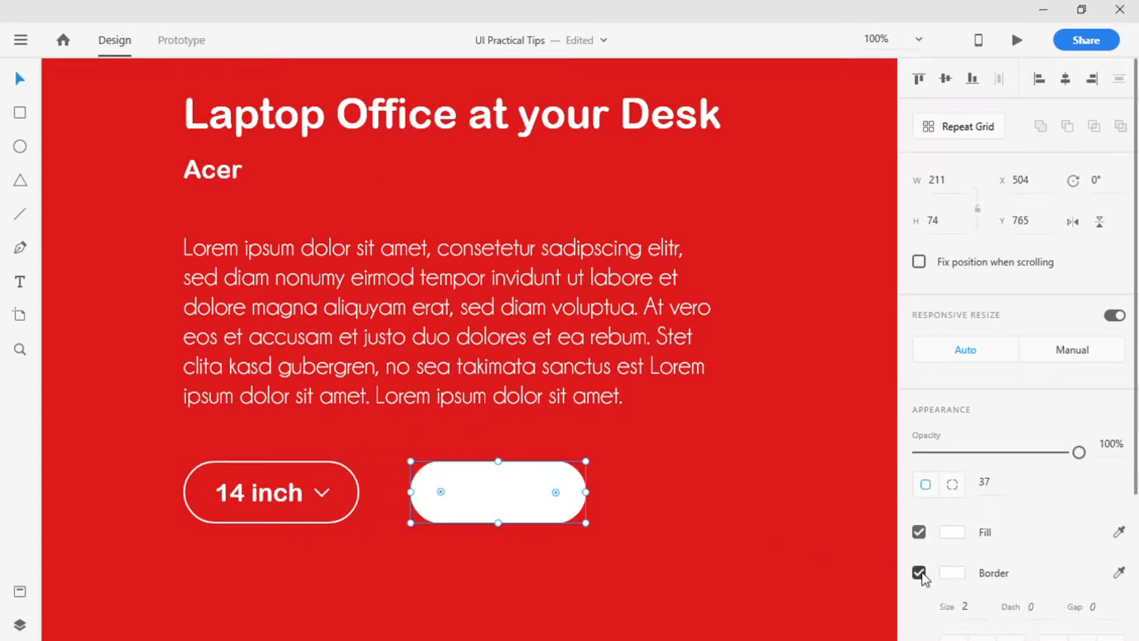
pyautogui.click(920, 573)
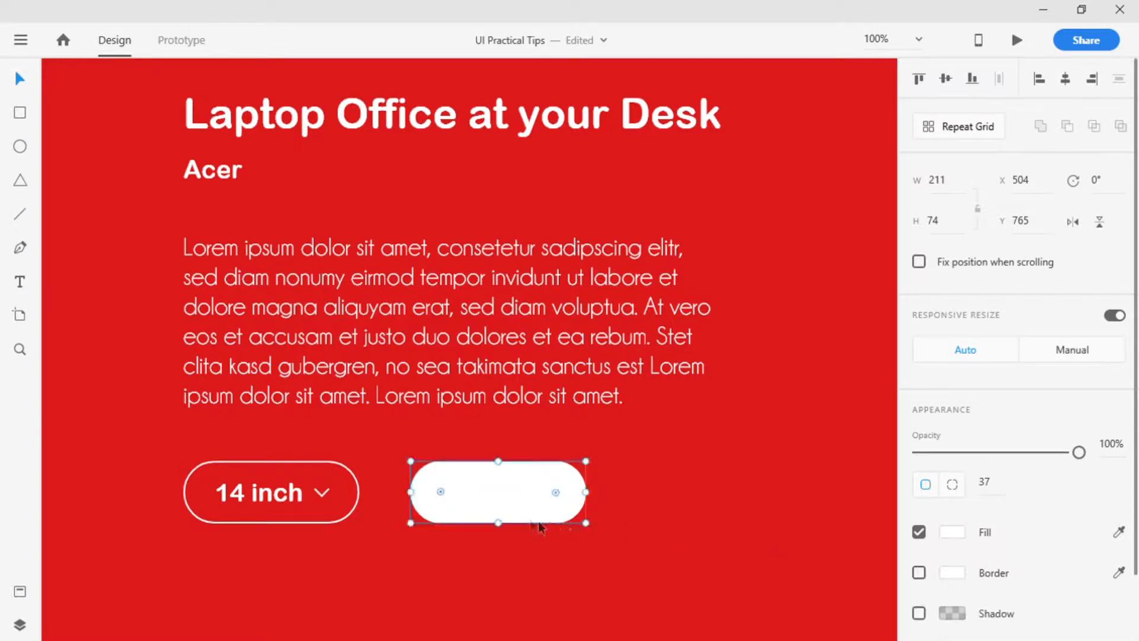
# Bring the "Add to Cart" text layer forward to the top of the layer stack, above the white pill.
pyautogui.click(21, 626)
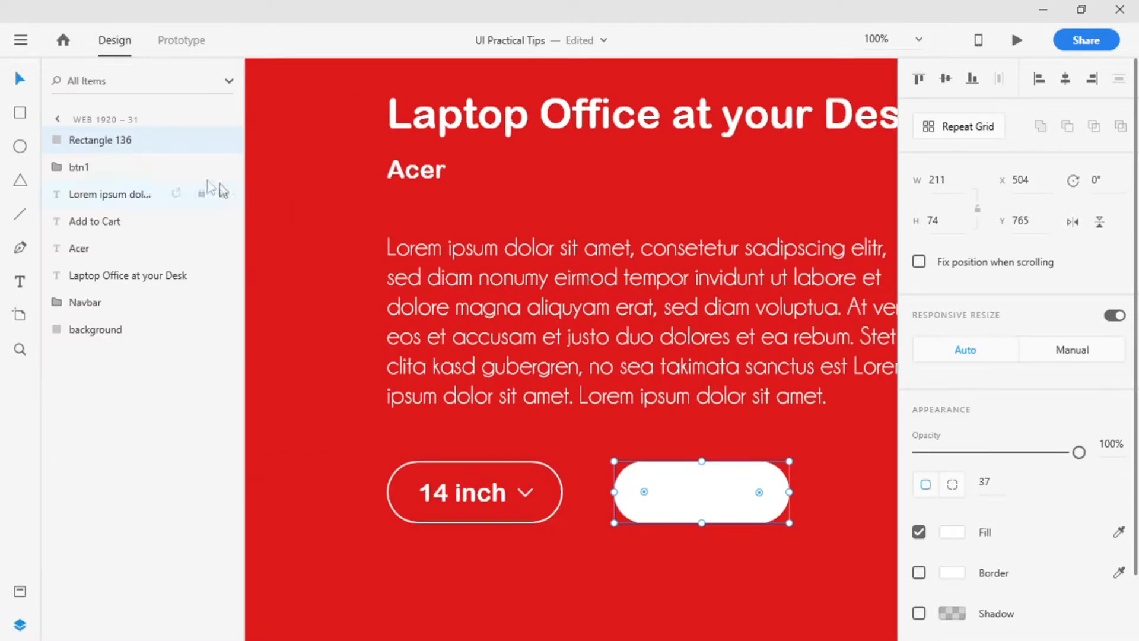
pyautogui.click(108, 223)
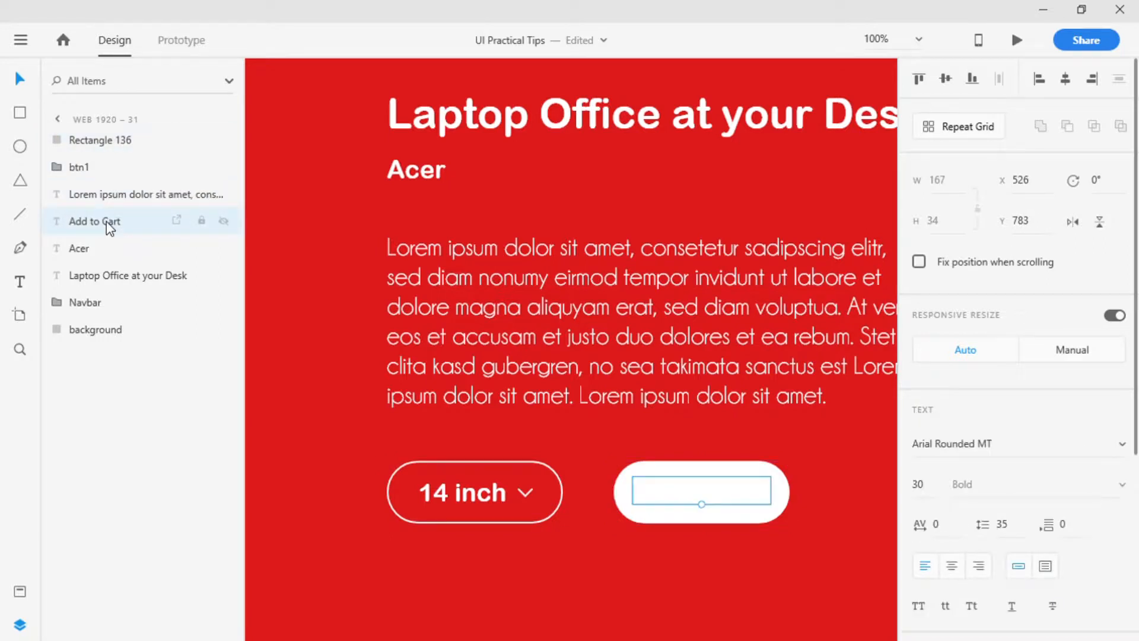
pyautogui.hotkey('ctrl', ']')
pyautogui.hotkey('ctrl', ']')
pyautogui.hotkey('ctrl', ']')
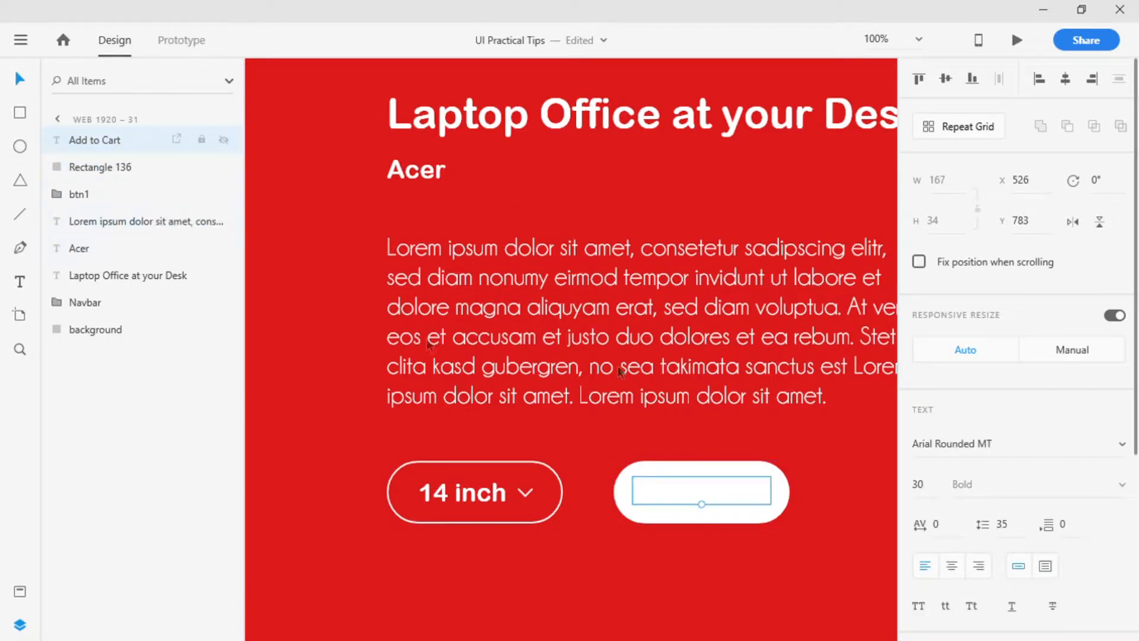
# Apply the saved red #DF1B1C to the "Add to Cart" text.
pyautogui.click(20, 591)
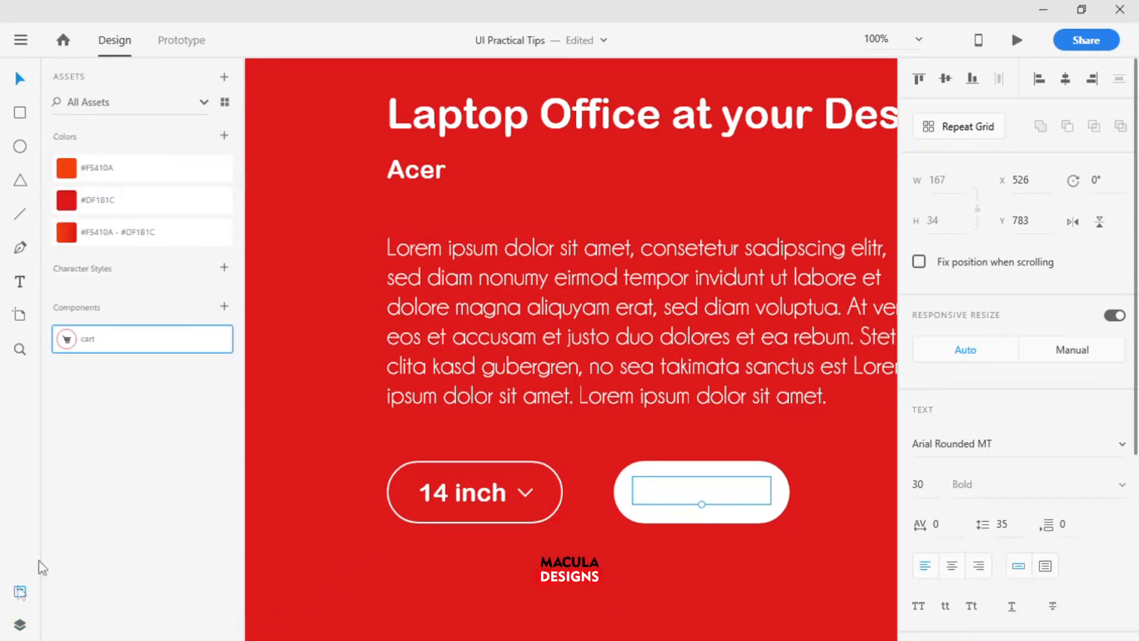
pyautogui.click(90, 199)
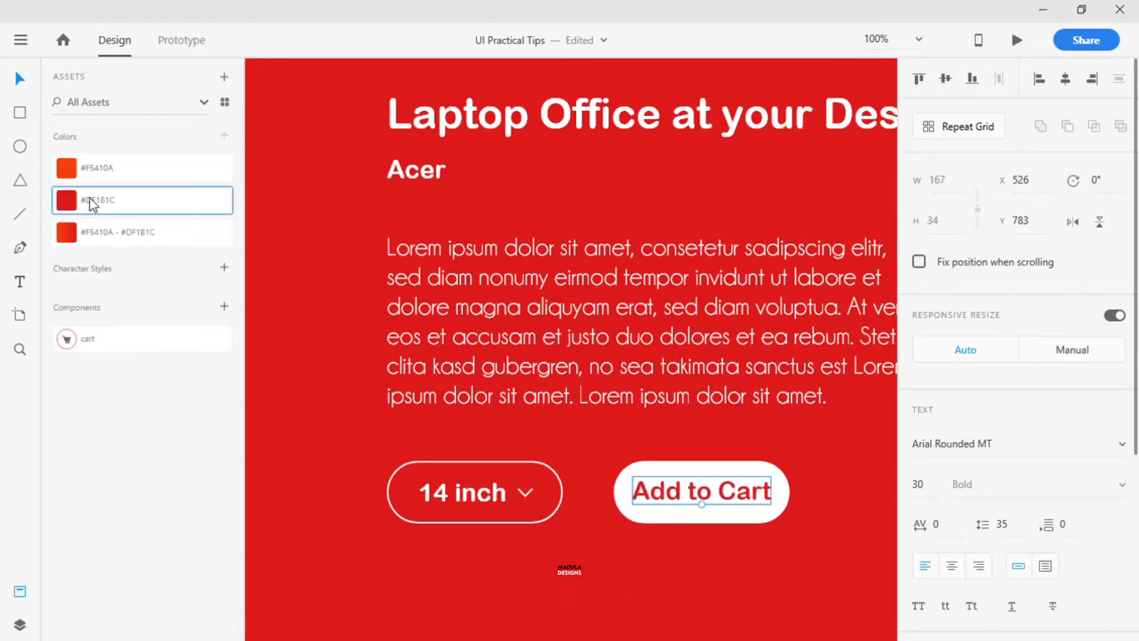
pyautogui.click(21, 591)
# Center the "Add to Cart" text vertically and horizontally on its white pill, and group the two together.
pyautogui.keyDown('shift'); pyautogui.click(563, 523); pyautogui.keyUp('shift')
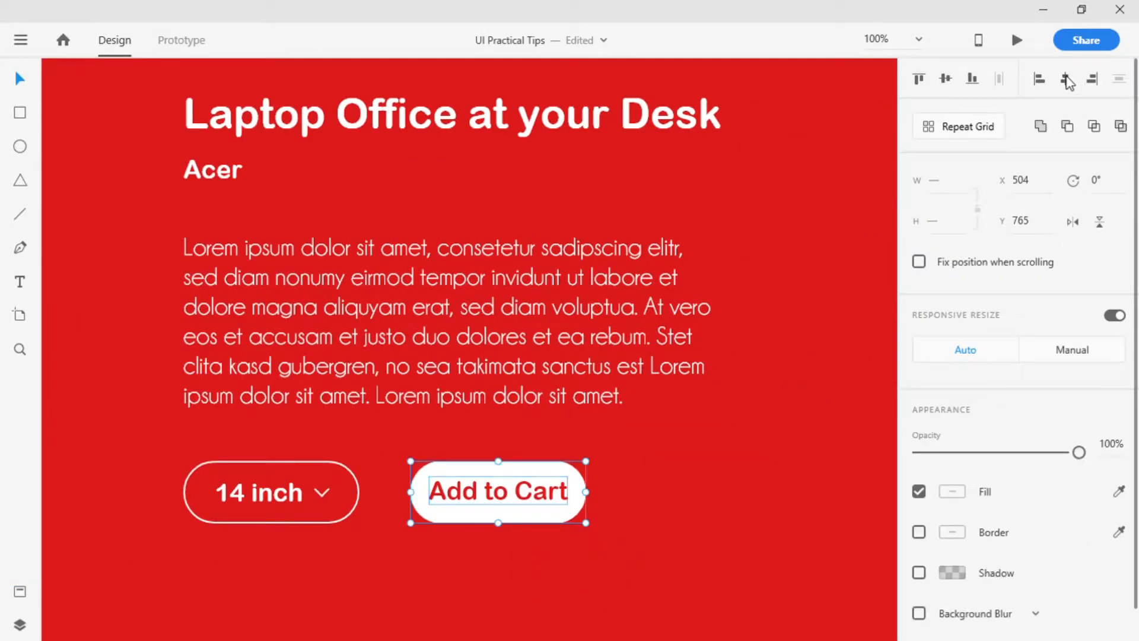
pyautogui.click(946, 79)
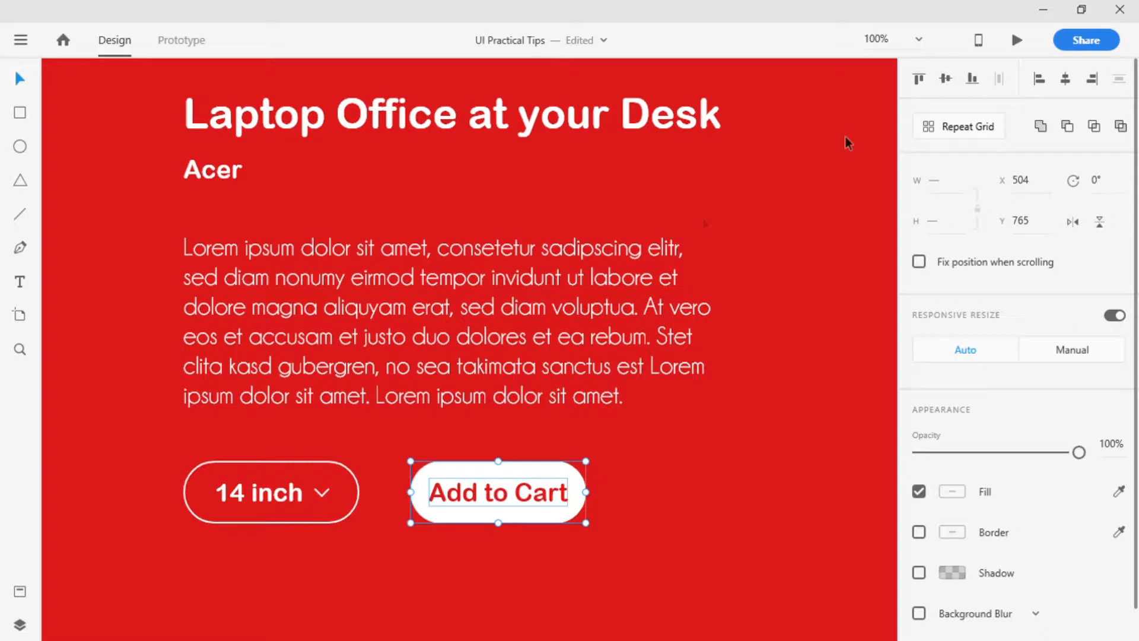
pyautogui.press('Escape')
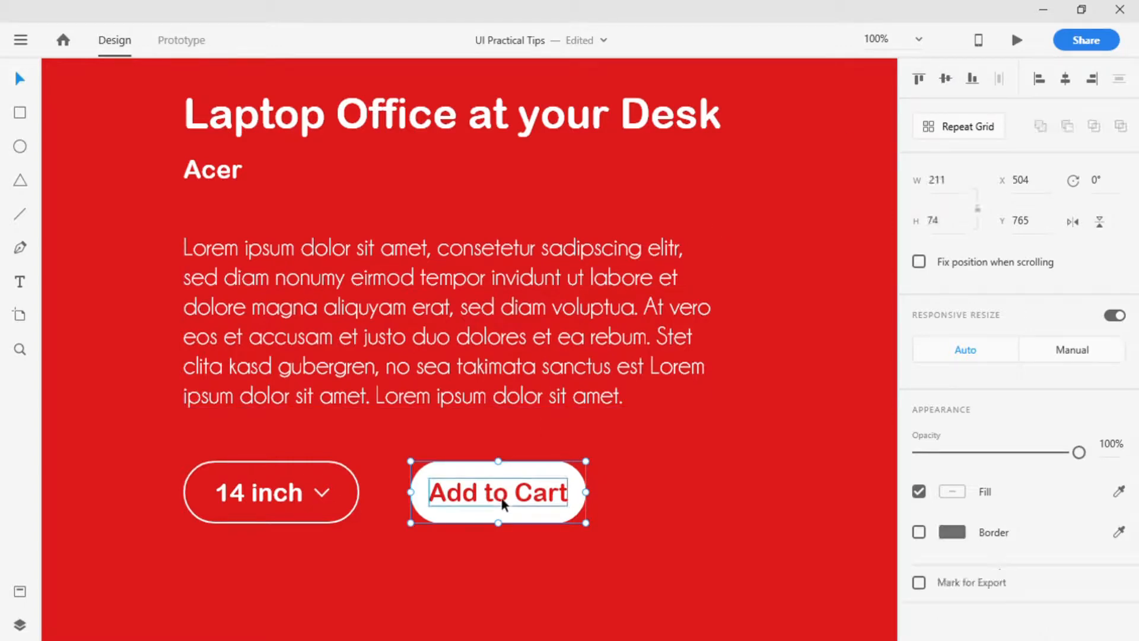
# Rename the new Add to Cart button group "btn2" in the layer list.
pyautogui.click(20, 591)
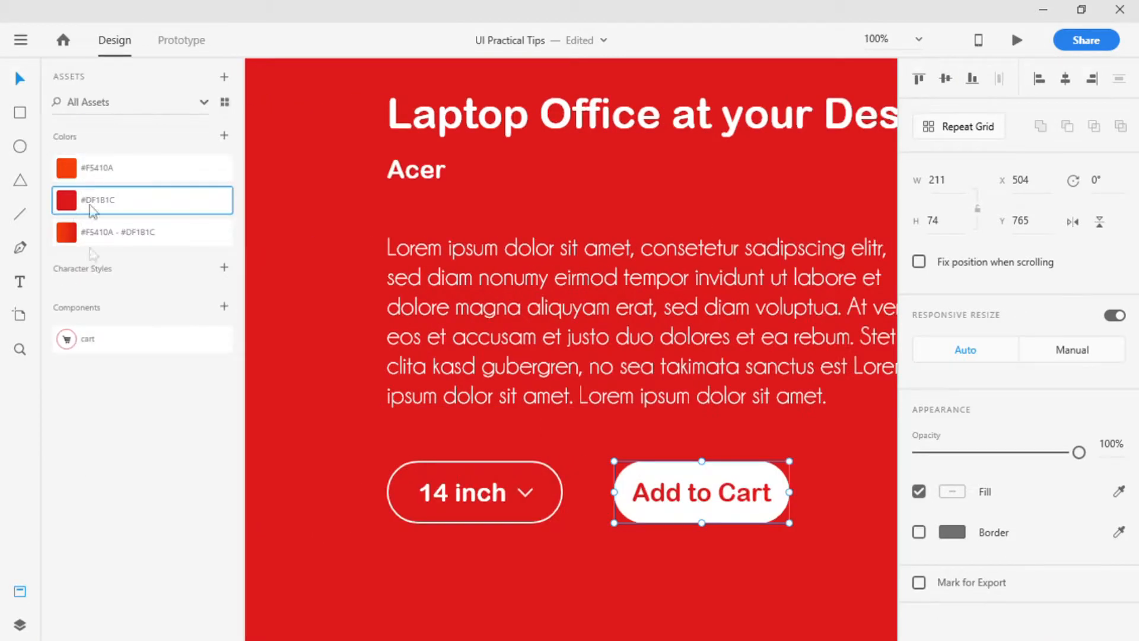
pyautogui.click(19, 624)
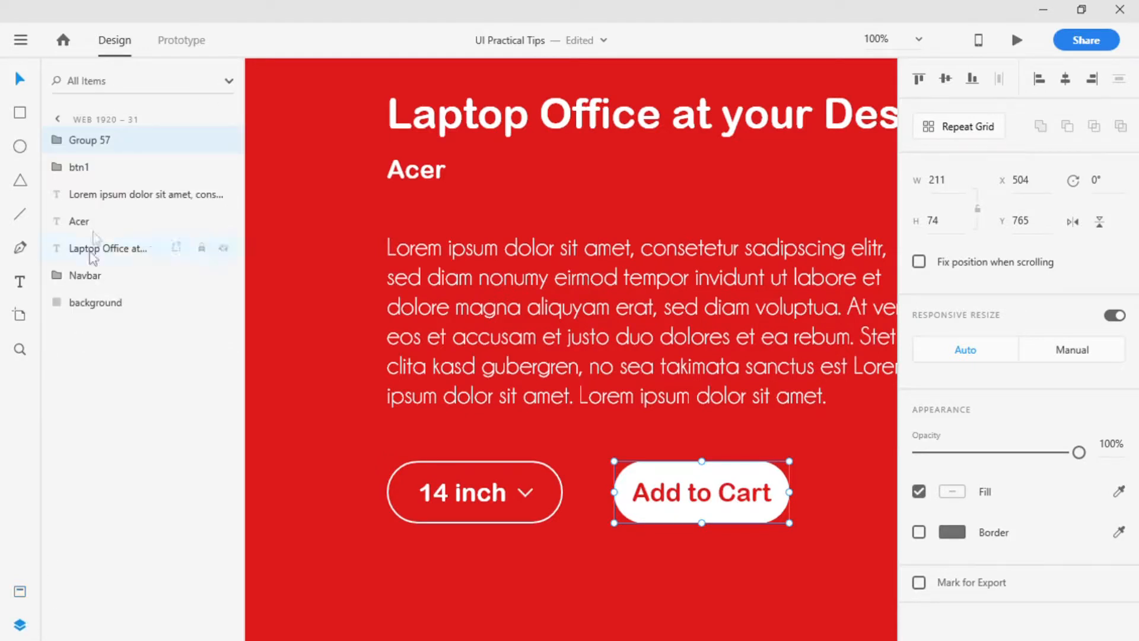
pyautogui.doubleClick(92, 141)
pyautogui.write('btn2')
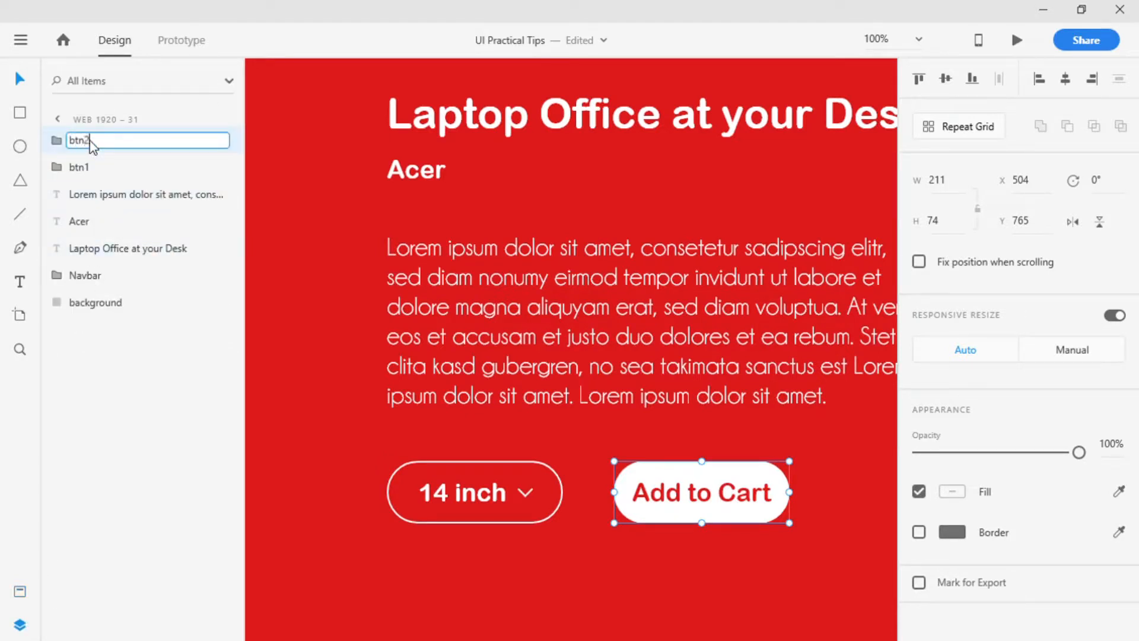
pyautogui.press('Return')
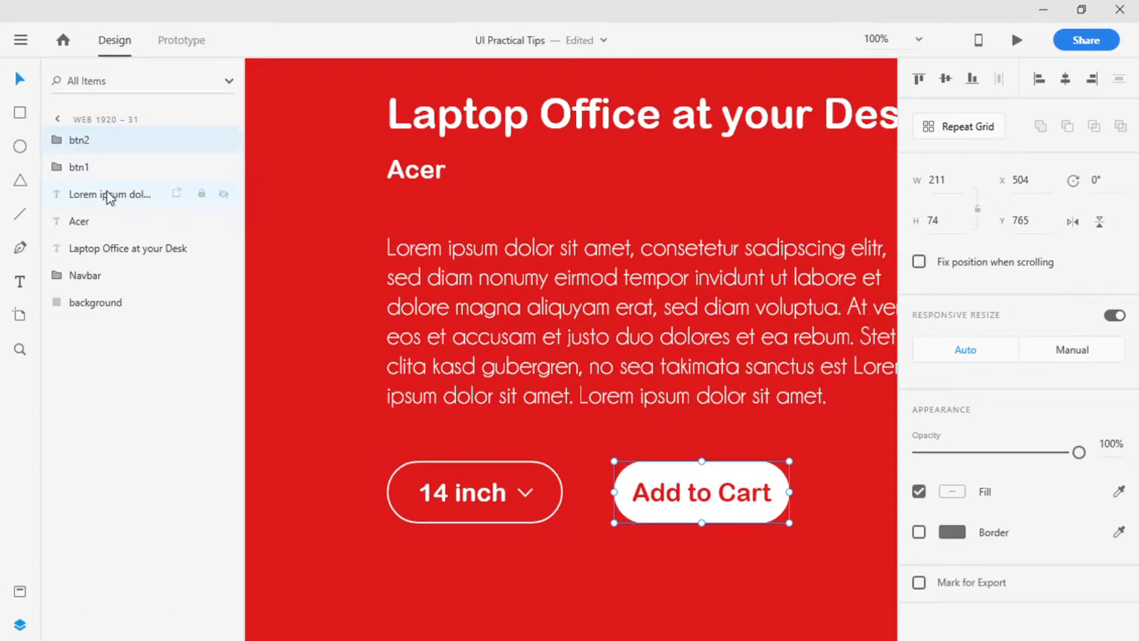
# Bring the Navbar group forward to the top of the layer stack, above btn2.
pyautogui.click(99, 282)
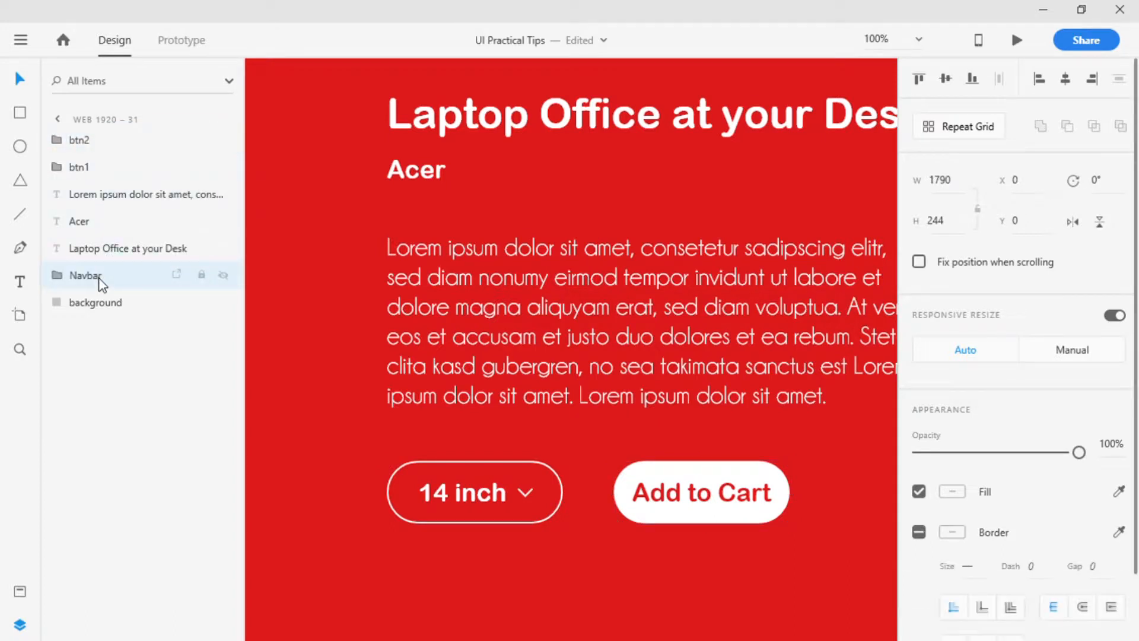
pyautogui.hotkey('ctrl', 'shift', ']')
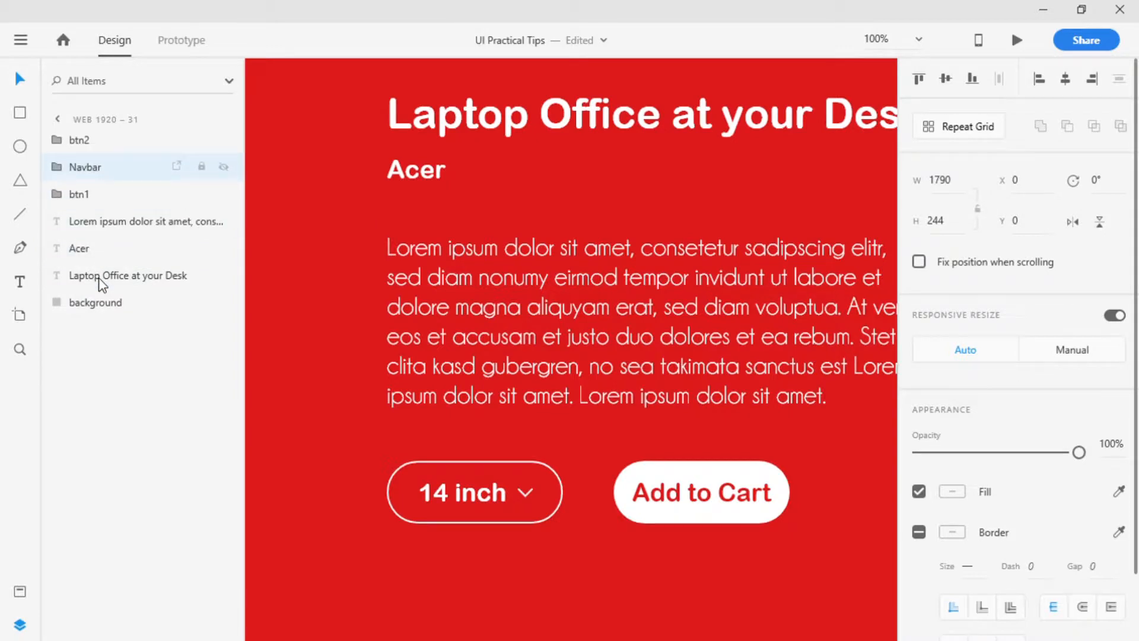
pyautogui.click(19, 623)
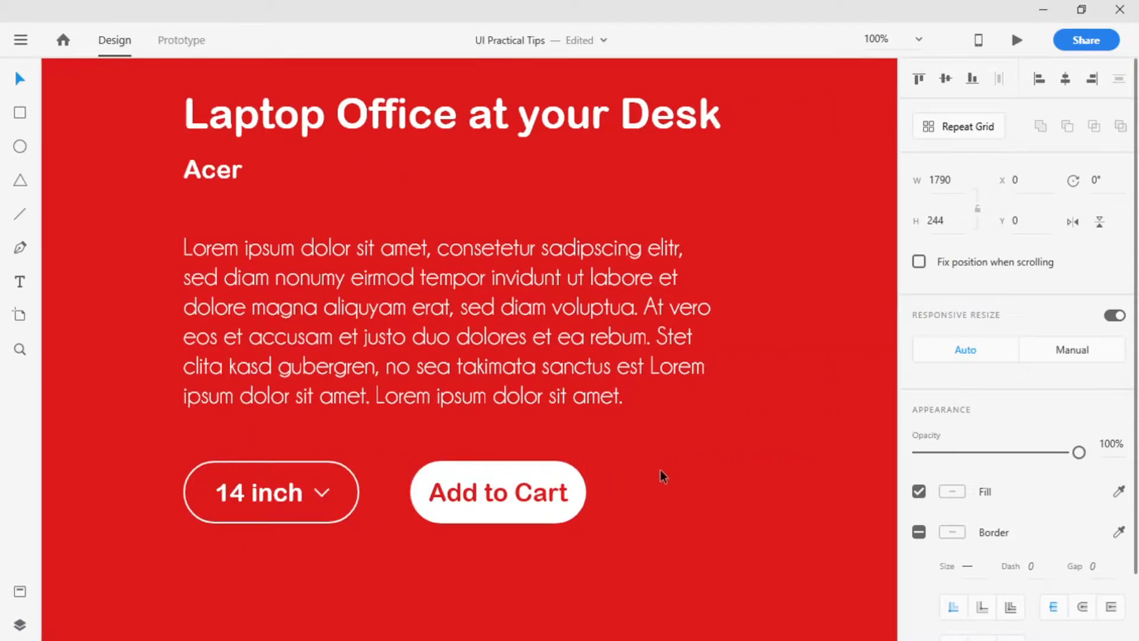
# Move the Add to Cart button slightly towards the "14 inch" button, to X 503.
pyautogui.click(645, 500)
pyautogui.click(525, 485)
pyautogui.moveTo(525, 485); pyautogui.dragTo(524, 485)
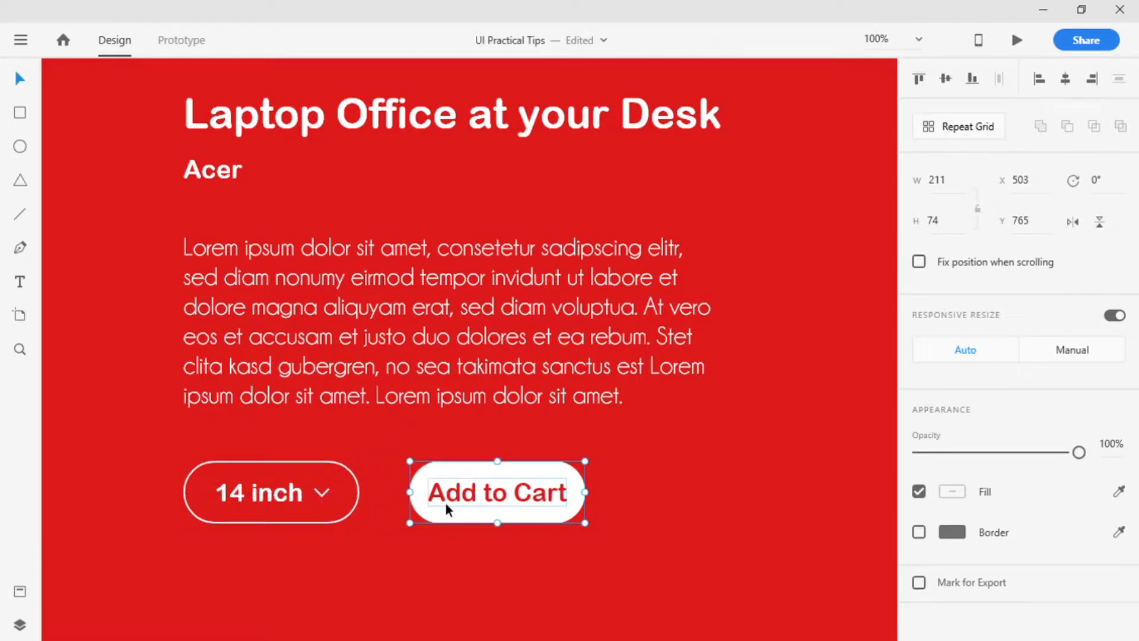
# Move the "14 inch" button slightly up to Y 762, keeping it at X 232.
pyautogui.moveTo(295, 490); pyautogui.dragTo(297, 486)
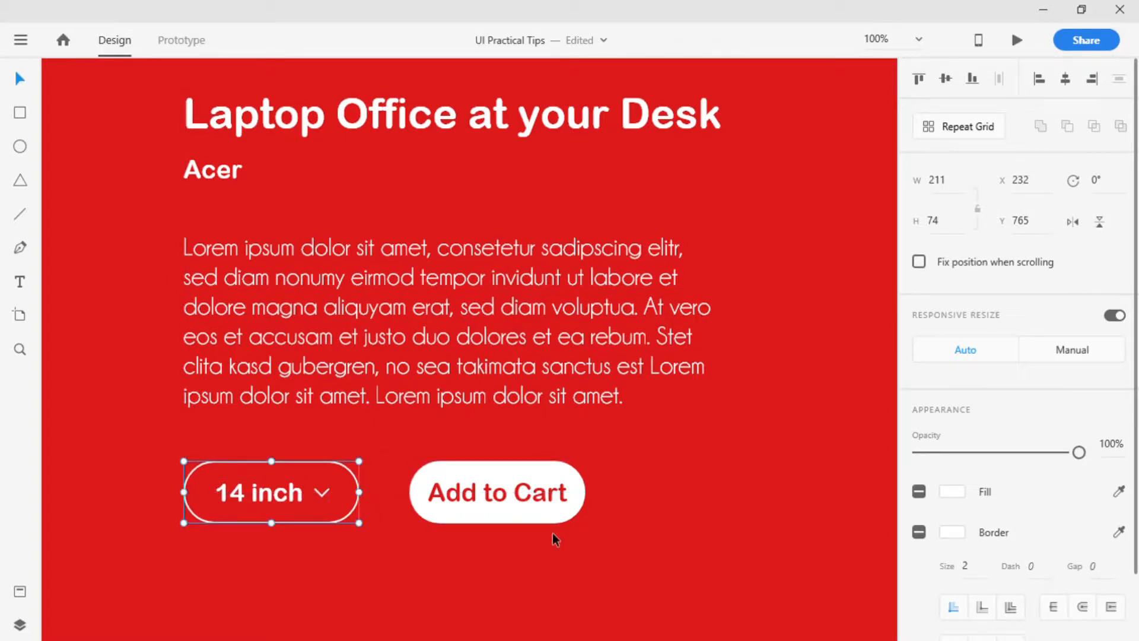
pyautogui.hotkey('ctrl', '-')
pyautogui.hotkey('ctrl', '-')
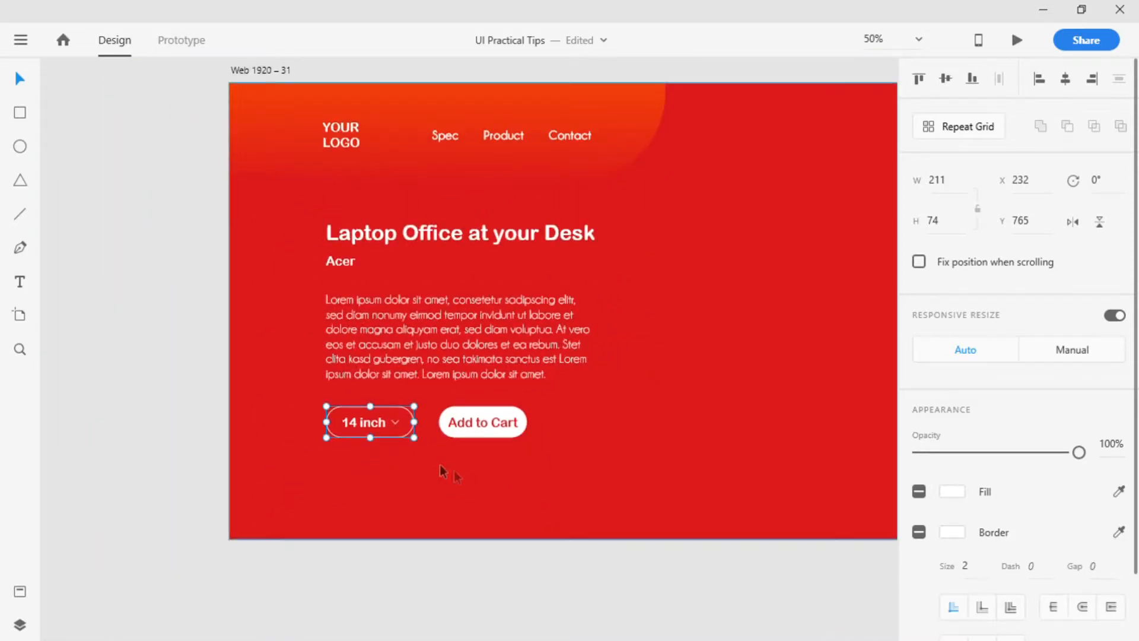
pyautogui.moveTo(566, 364); pyautogui.dragTo(394, 435)
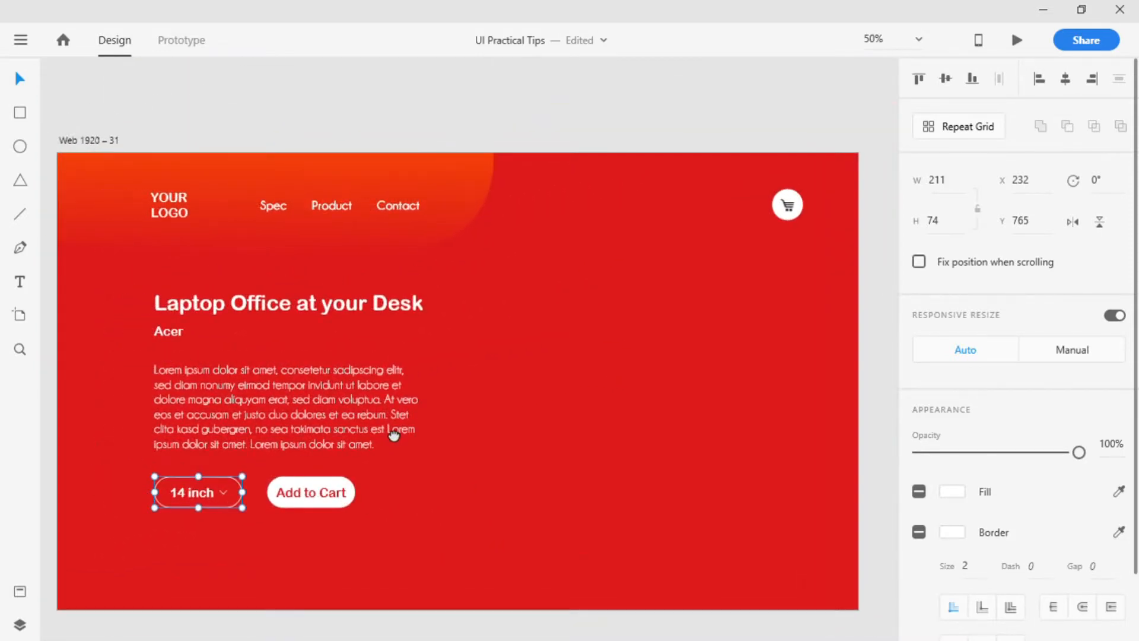
pyautogui.click(318, 490)
pyautogui.click(213, 491)
pyautogui.moveTo(208, 494); pyautogui.dragTo(208, 490)
# Align the top edges of the "14 inch" and Add to Cart buttons, and deselect them.
pyautogui.keyDown('shift'); pyautogui.click(330, 492); pyautogui.keyUp('shift')
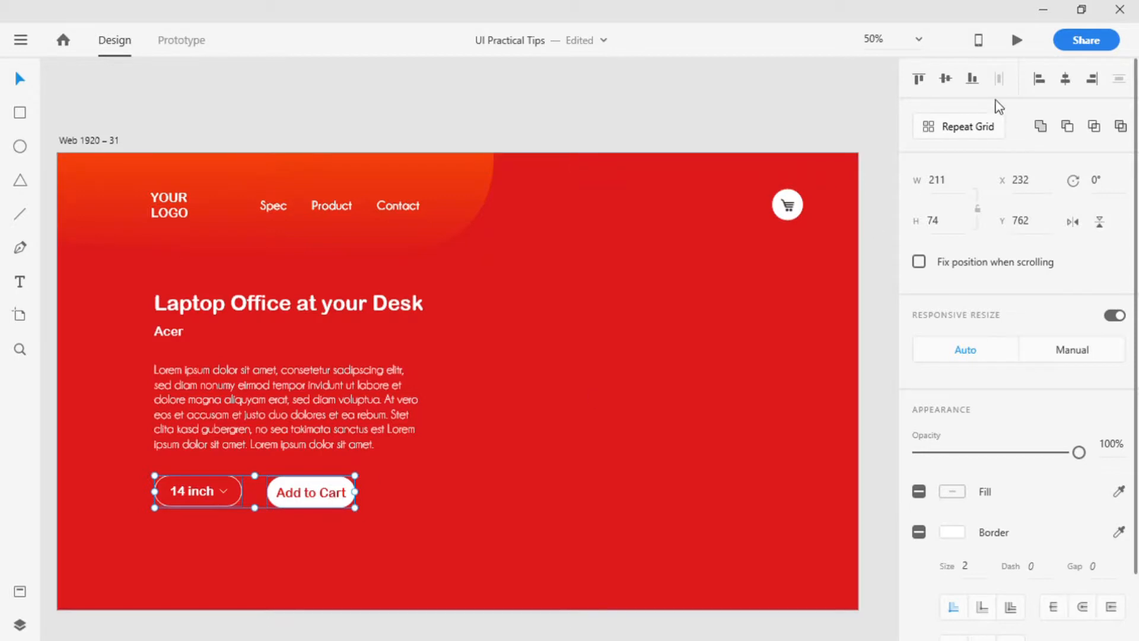
pyautogui.click(920, 79)
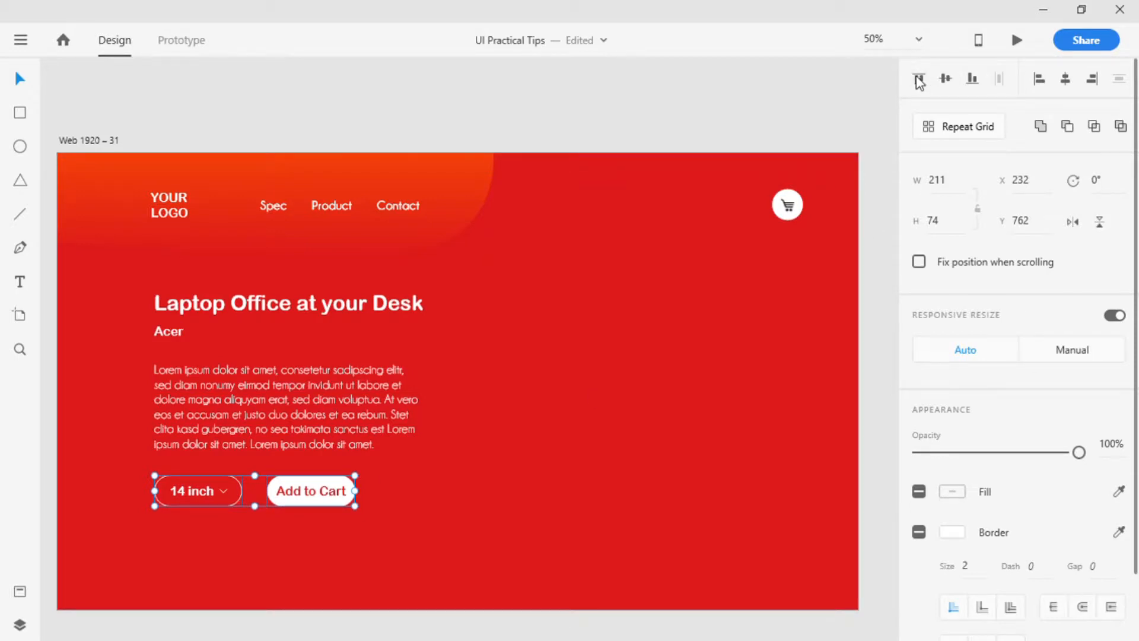
pyautogui.click(320, 130)
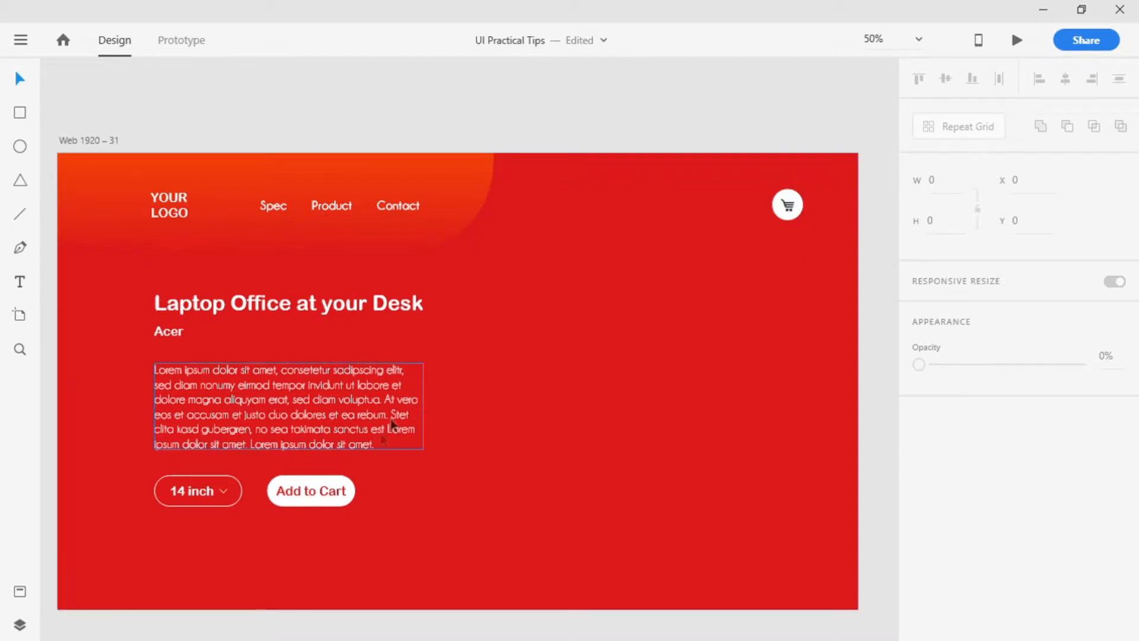
# Group both buttons with the paragraph, the "Acer" subtitle and the "Laptop Office at your Desk" headline.
pyautogui.click(325, 496)
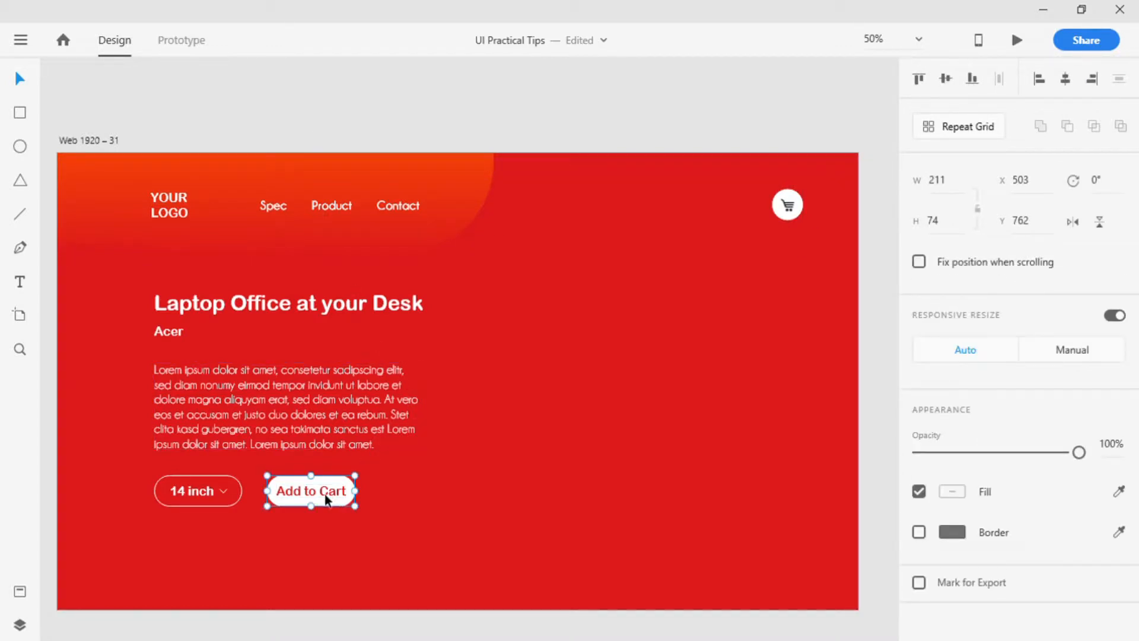
pyautogui.keyDown('shift'); pyautogui.click(205, 494); pyautogui.keyUp('shift')
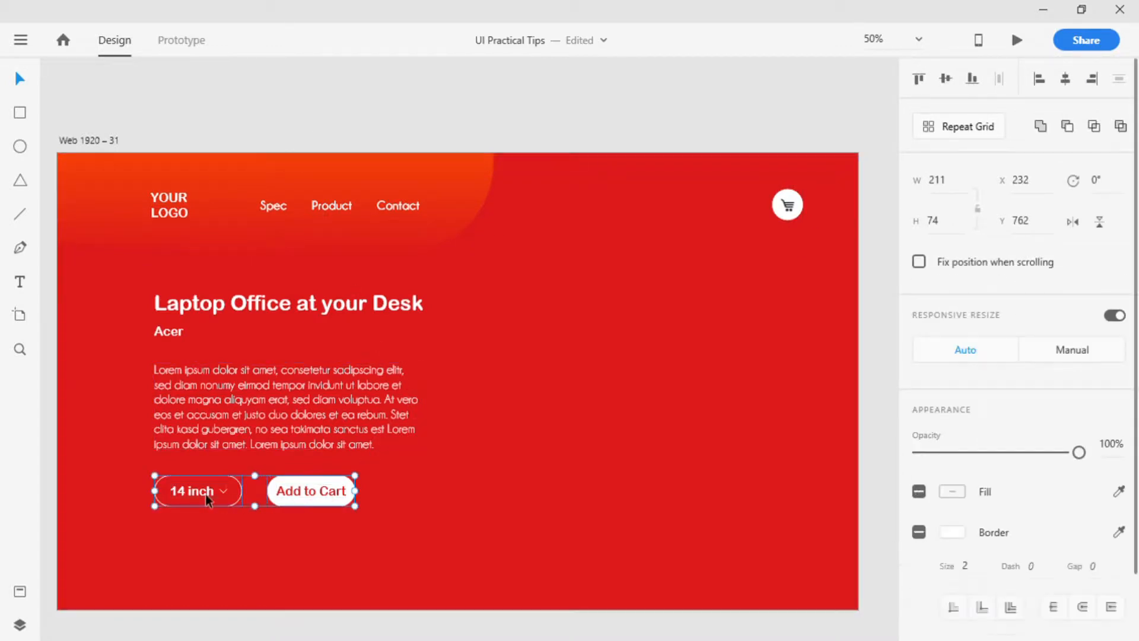
pyautogui.keyDown('shift'); pyautogui.click(215, 433); pyautogui.keyUp('shift')
pyautogui.keyDown('shift'); pyautogui.click(169, 332); pyautogui.keyUp('shift')
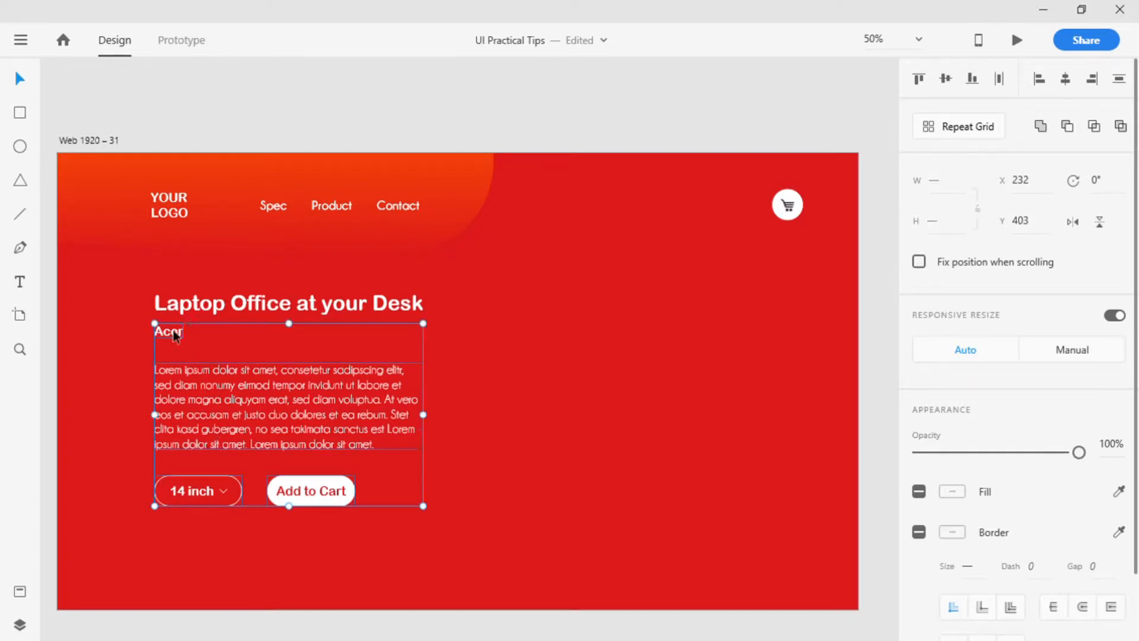
pyautogui.keyDown('shift'); pyautogui.click(187, 305); pyautogui.keyUp('shift')
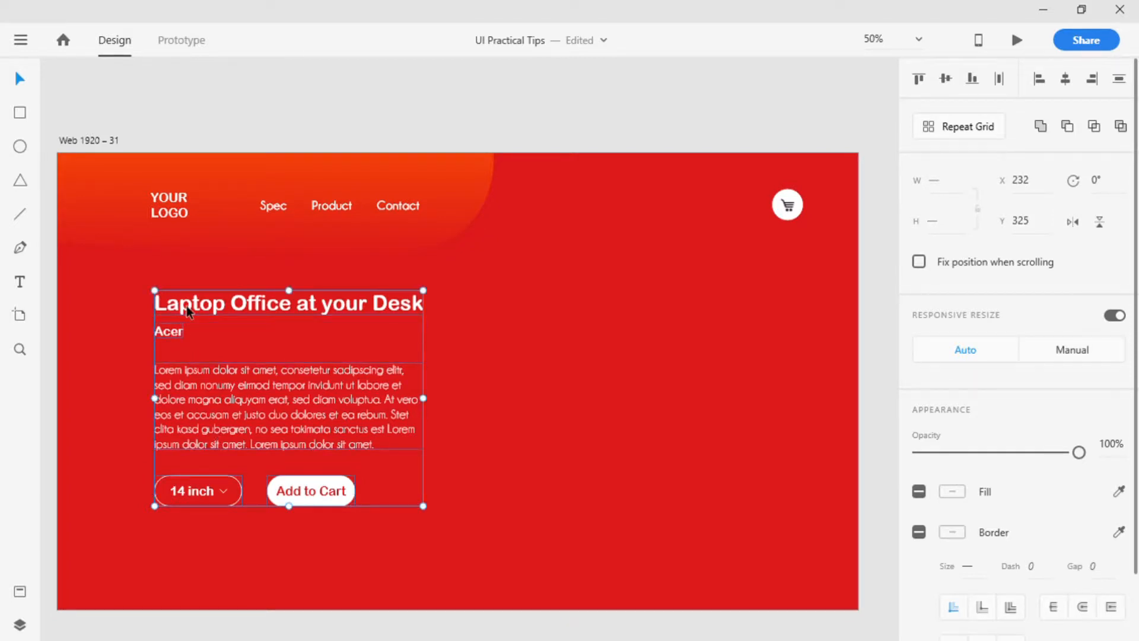
pyautogui.hotkey('ctrl', 'g')
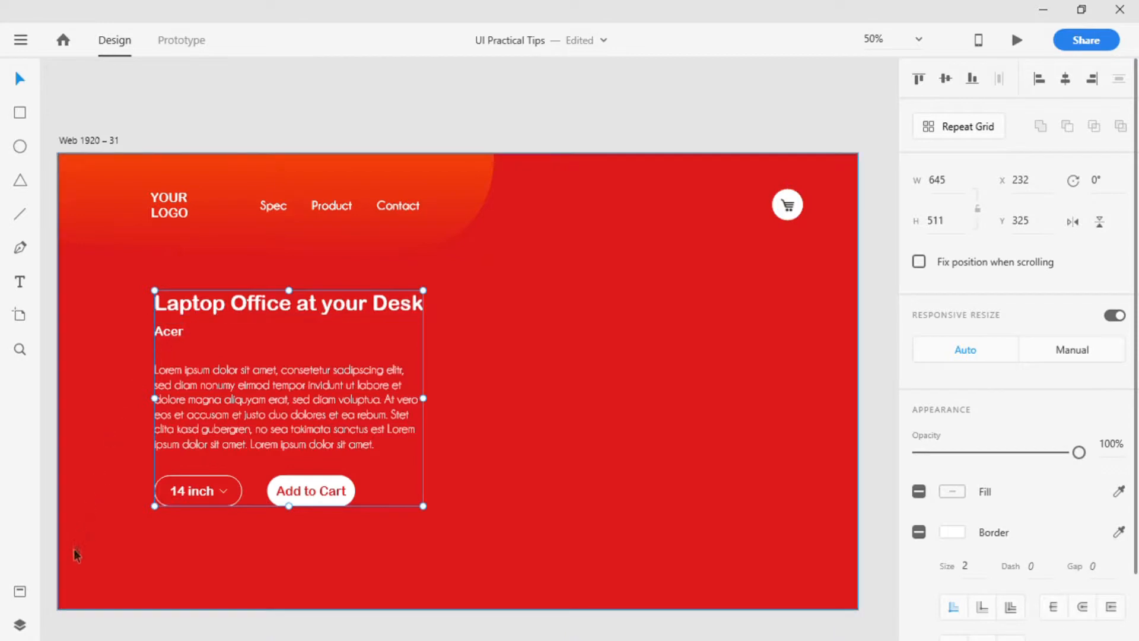
# Rename the group holding the headline, paragraph and buttons "Tex" in the layer list.
pyautogui.click(20, 623)
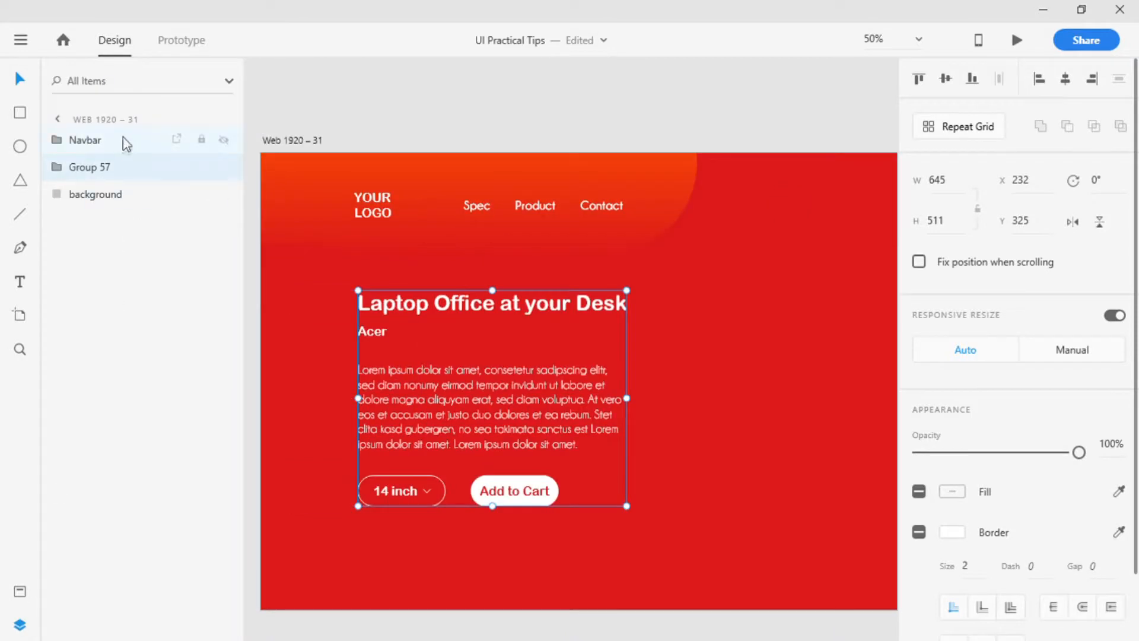
pyautogui.doubleClick(84, 164)
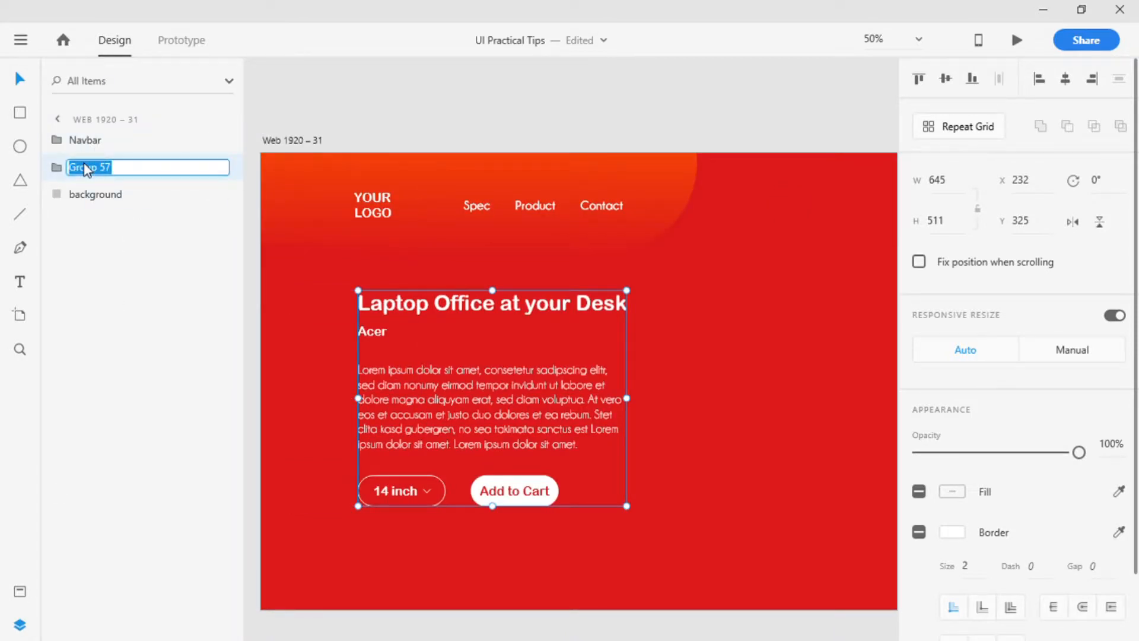
pyautogui.write('Tex')
pyautogui.press('Return')
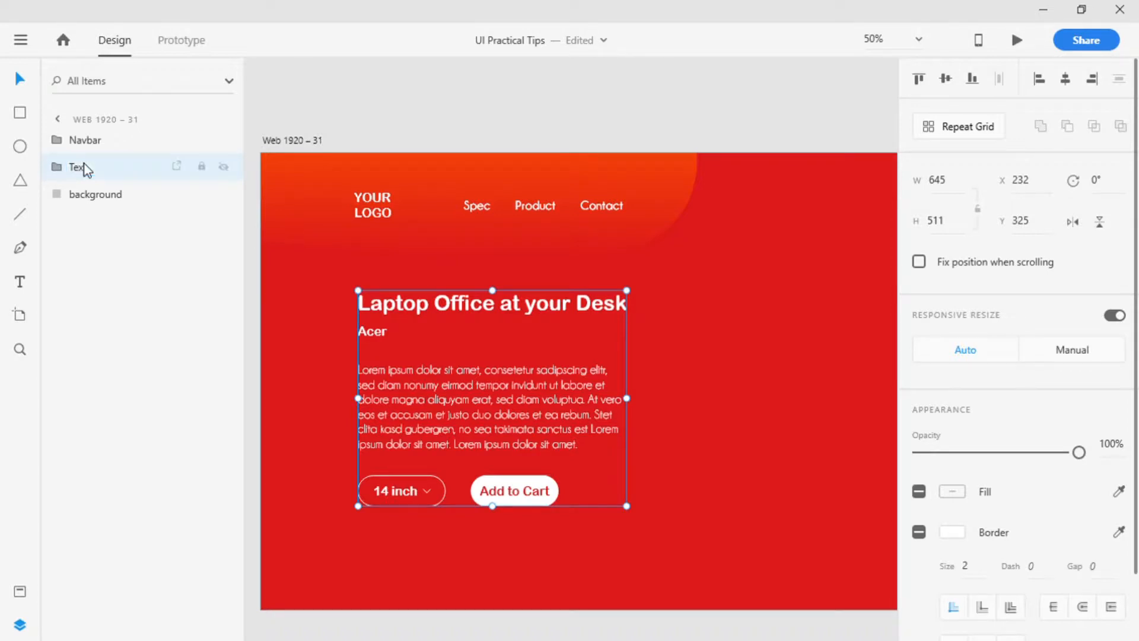
pyautogui.click(20, 624)
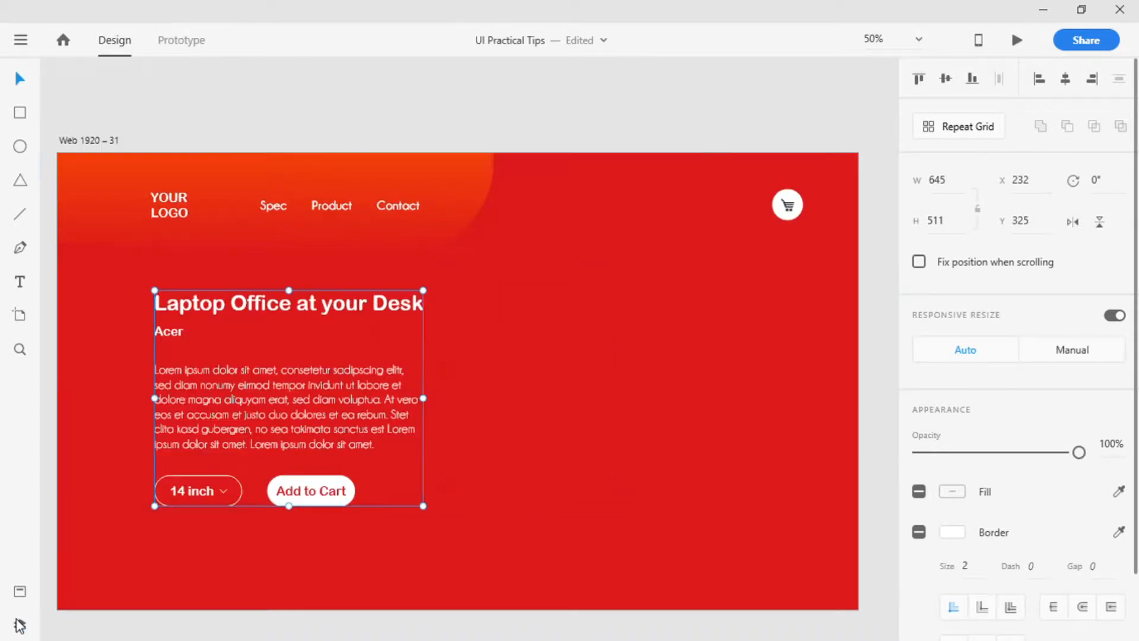
# Paste the copied laptop image onto the artboard beside the text content, at X 1105, Y 271.
pyautogui.click(632, 405)
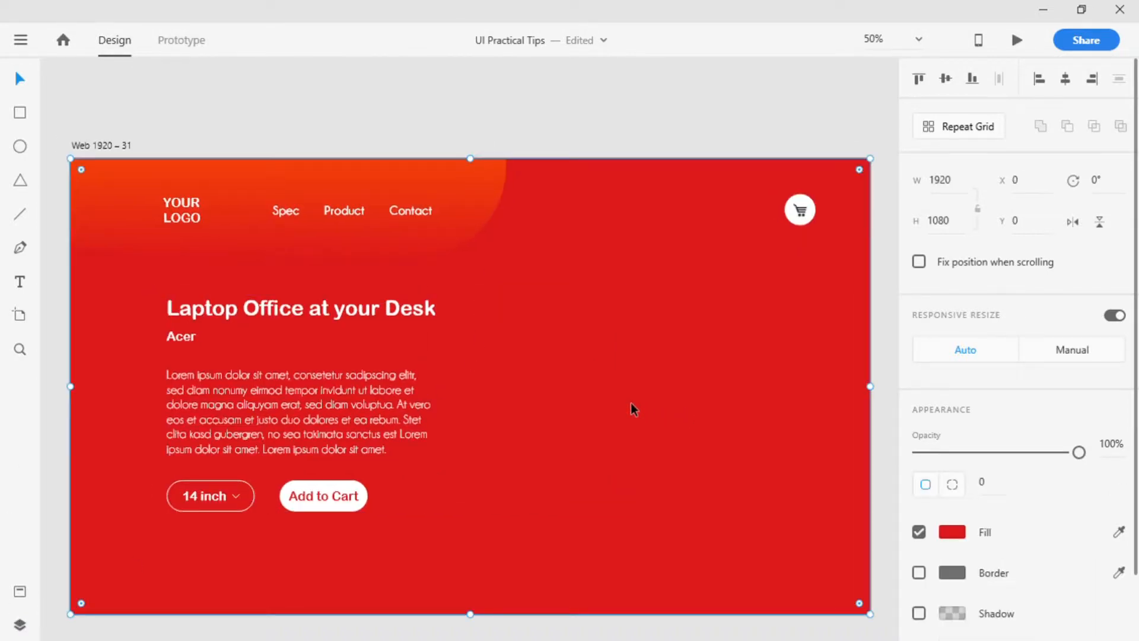
pyautogui.hotkey('ctrl', 'v')
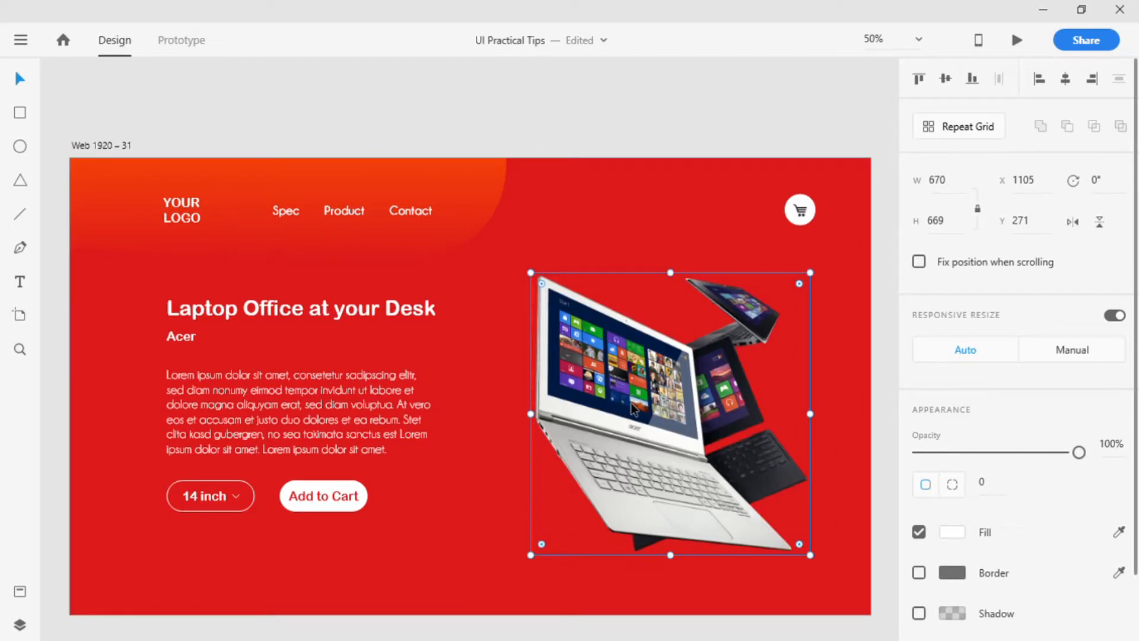
# Draw a white circle about 20 by 20 between the Add to Cart button and the laptops, and remove its border.
pyautogui.click(20, 147)
pyautogui.moveTo(442, 520); pyautogui.dragTo(450, 524)
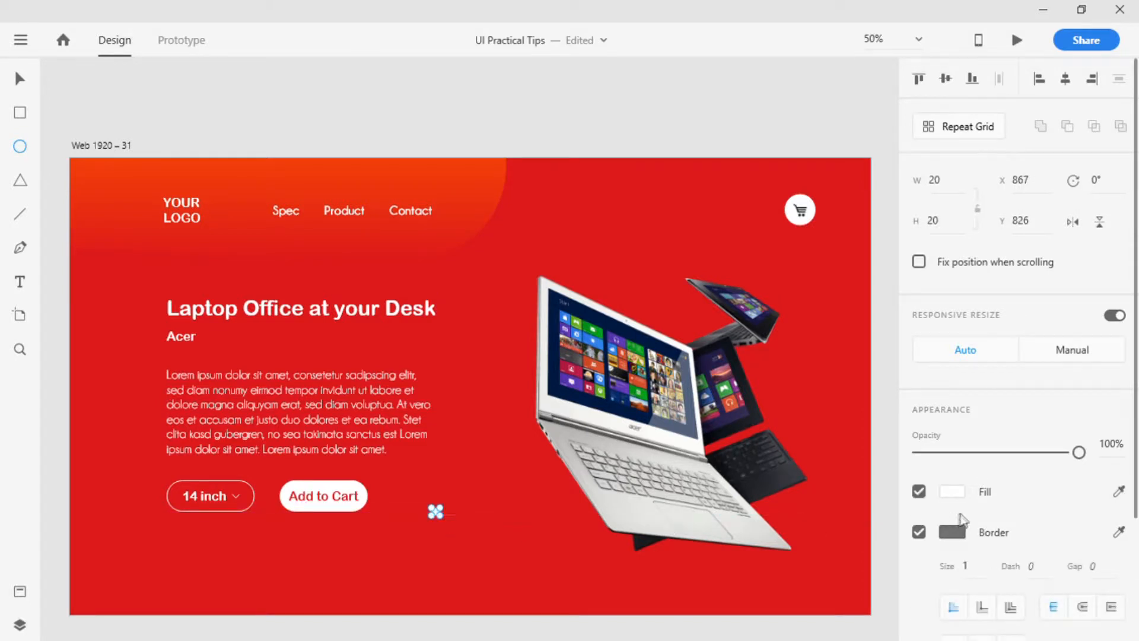
pyautogui.click(918, 532)
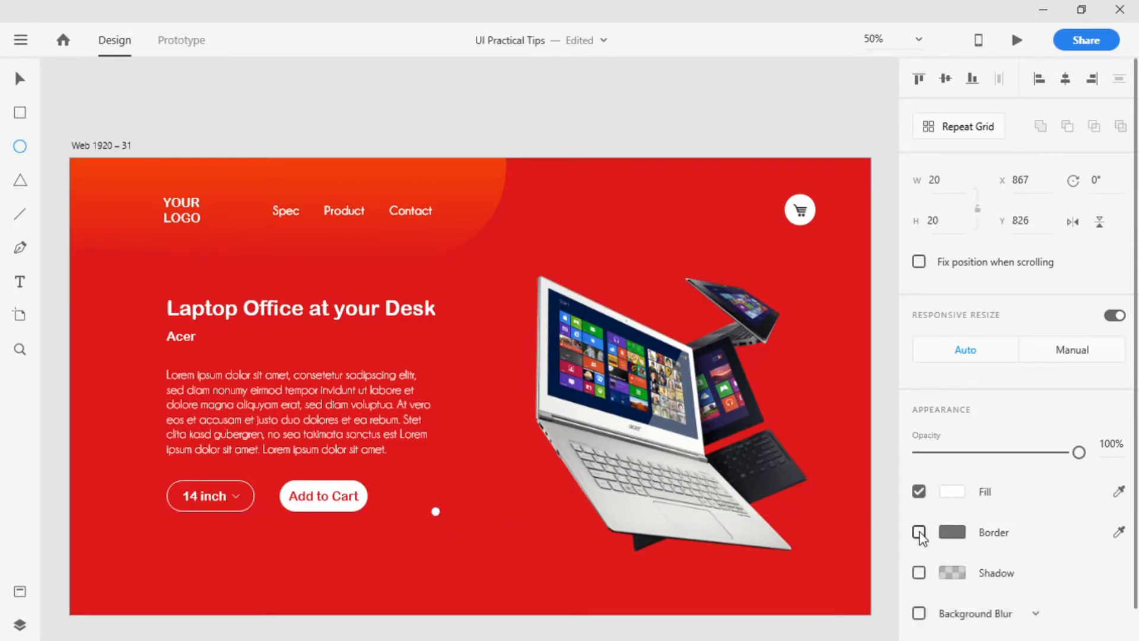
# Repeat the small white circle into a horizontal row of five dots with Repeat Grid, and ungroup the grid.
pyautogui.click(954, 126)
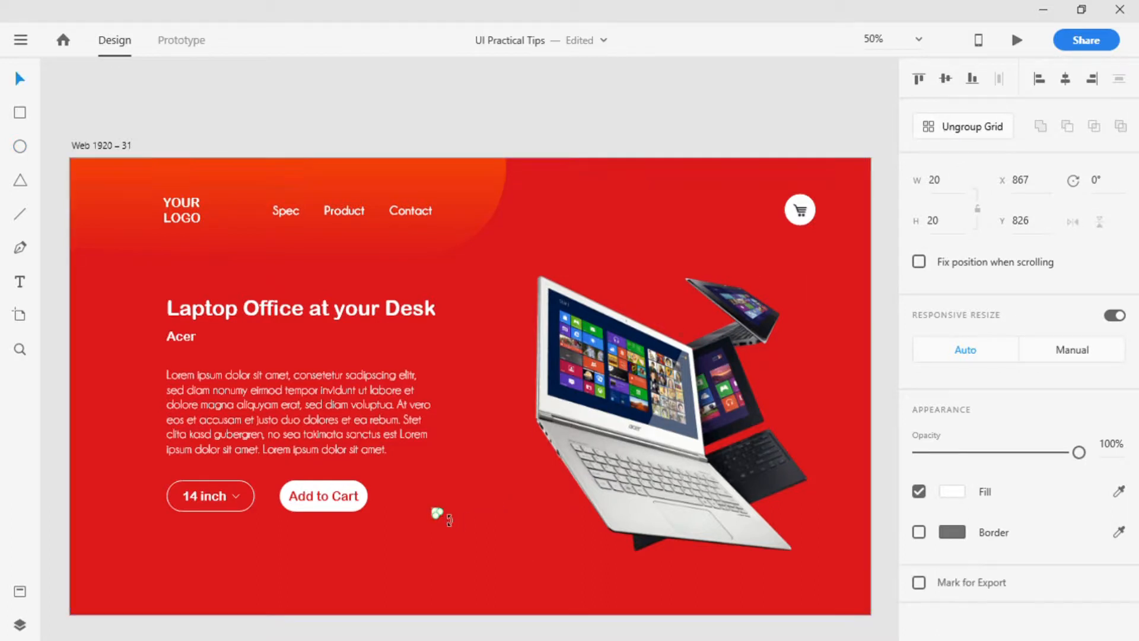
pyautogui.moveTo(451, 519); pyautogui.dragTo(516, 524)
pyautogui.click(955, 132)
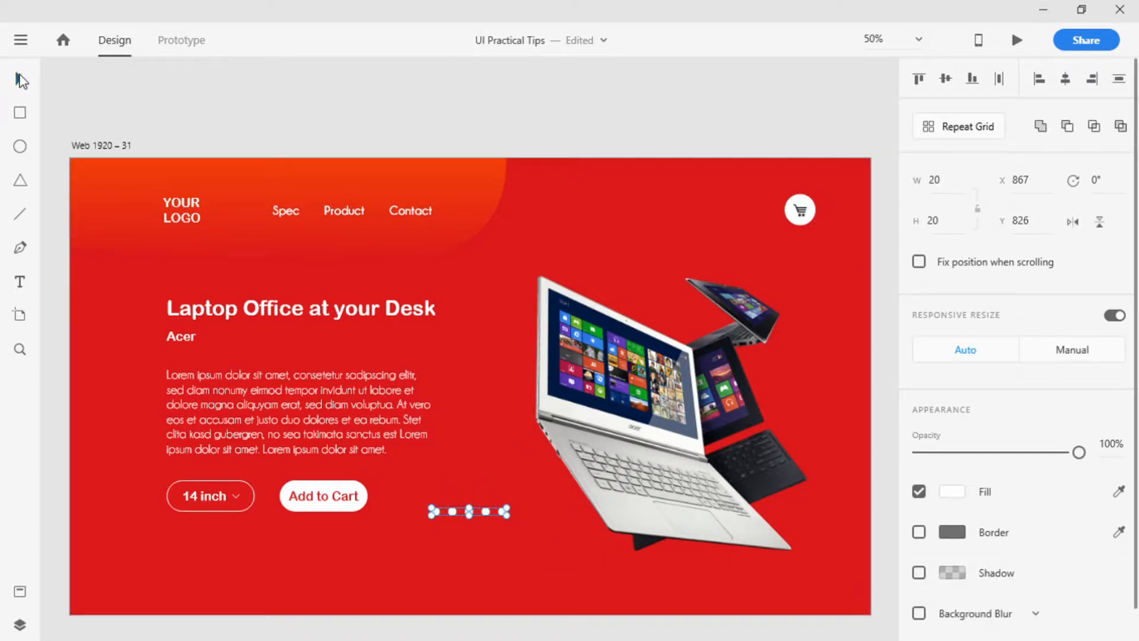
# Make the last four pagination dots hollow by removing their fill and giving them a white border of size 2.
pyautogui.click(375, 85)
pyautogui.click(453, 514)
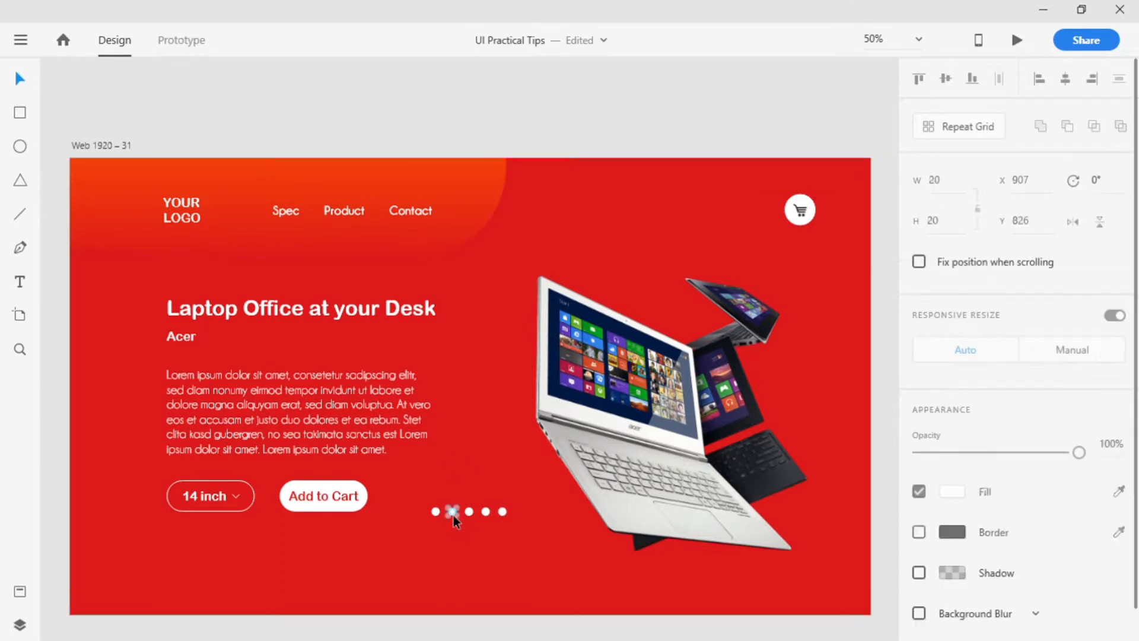
pyautogui.keyDown('shift'); pyautogui.click(487, 513); pyautogui.keyUp('shift')
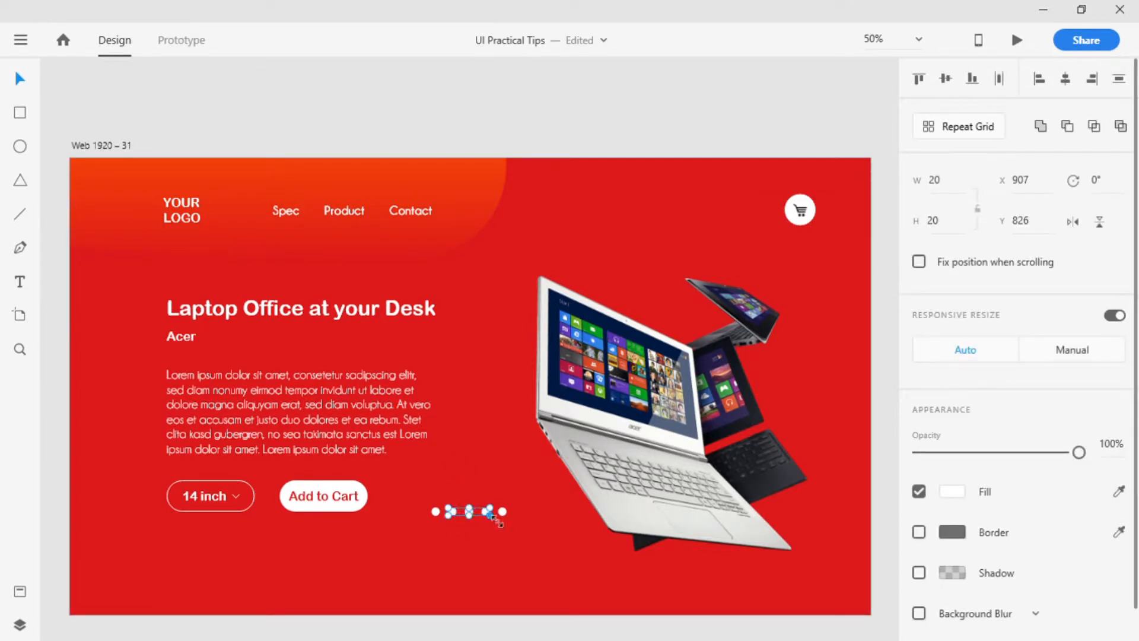
pyautogui.keyDown('shift'); pyautogui.click(503, 513); pyautogui.keyUp('shift')
pyautogui.click(919, 532)
pyautogui.click(920, 492)
pyautogui.click(951, 532)
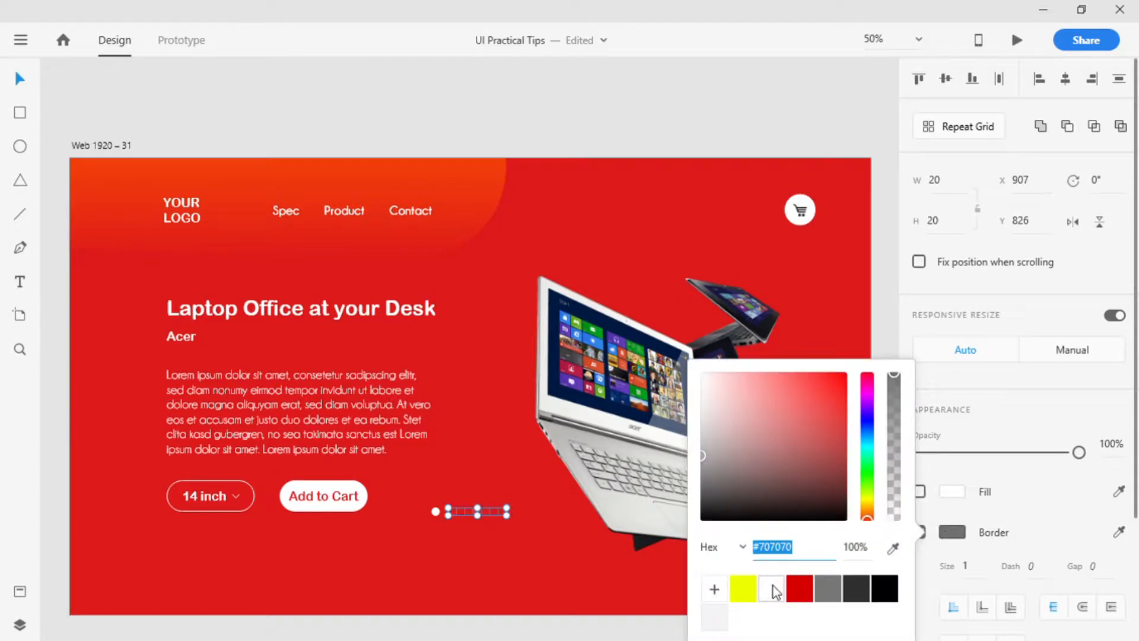
pyautogui.click(772, 589)
pyautogui.click(980, 576)
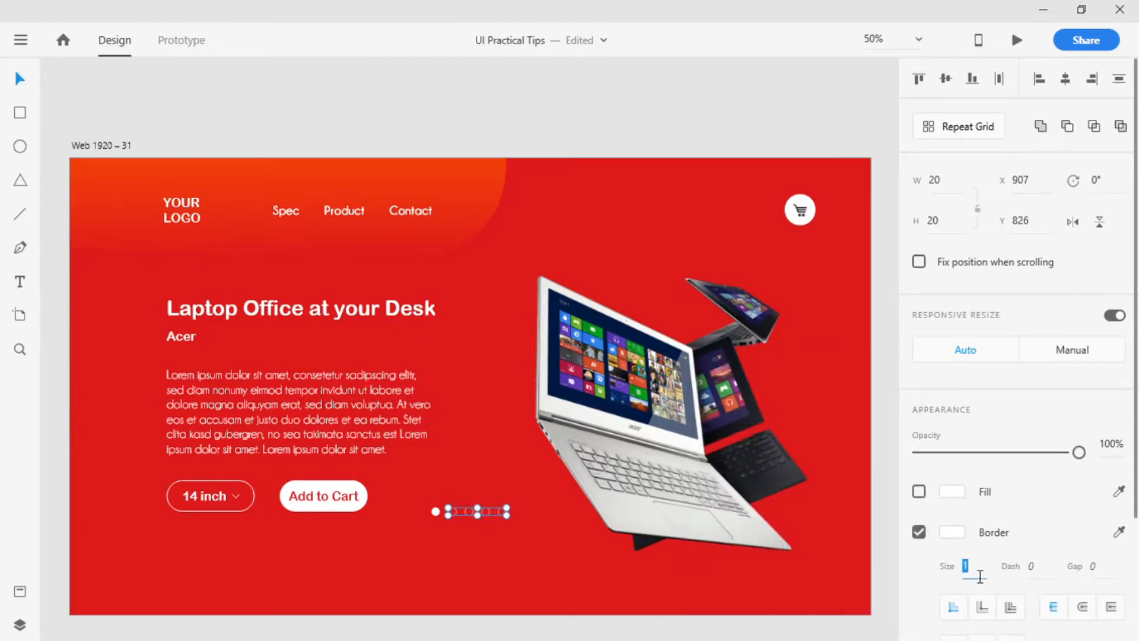
pyautogui.press('Return')
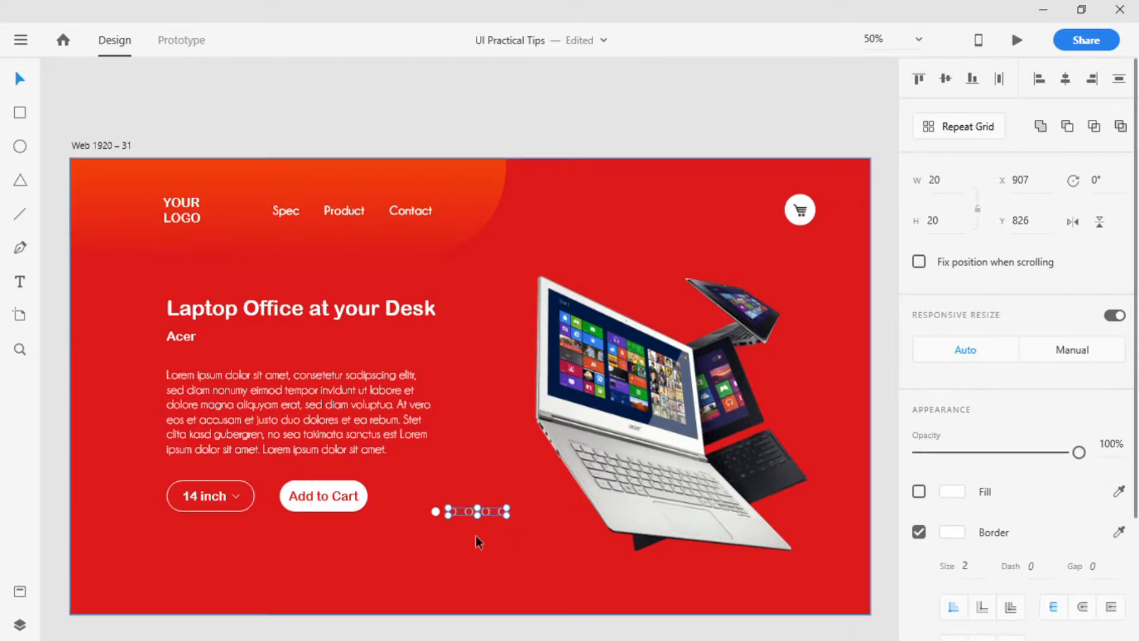
# Move the second dot closer to the filled one, at X 902, and shift the three remaining dots toward it.
pyautogui.hotkey('ctrl', '+')
pyautogui.hotkey('ctrl', '+')
pyautogui.hotkey('ctrl', '+')
pyautogui.hotkey('ctrl', '+')
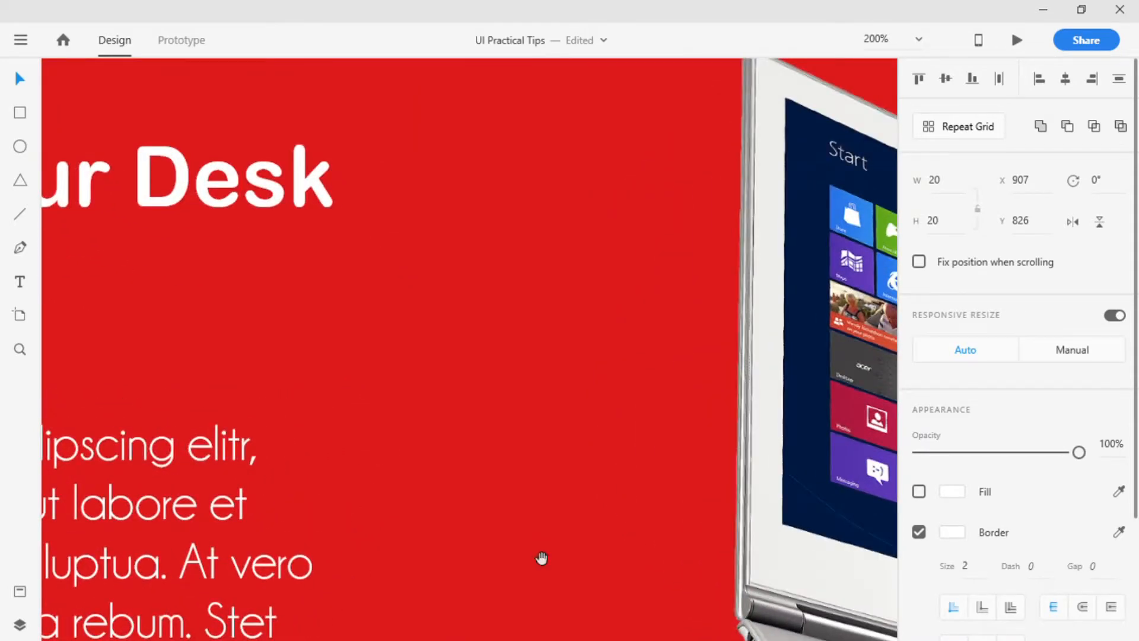
pyautogui.scroll(-10, 532, 551)
pyautogui.click(446, 476)
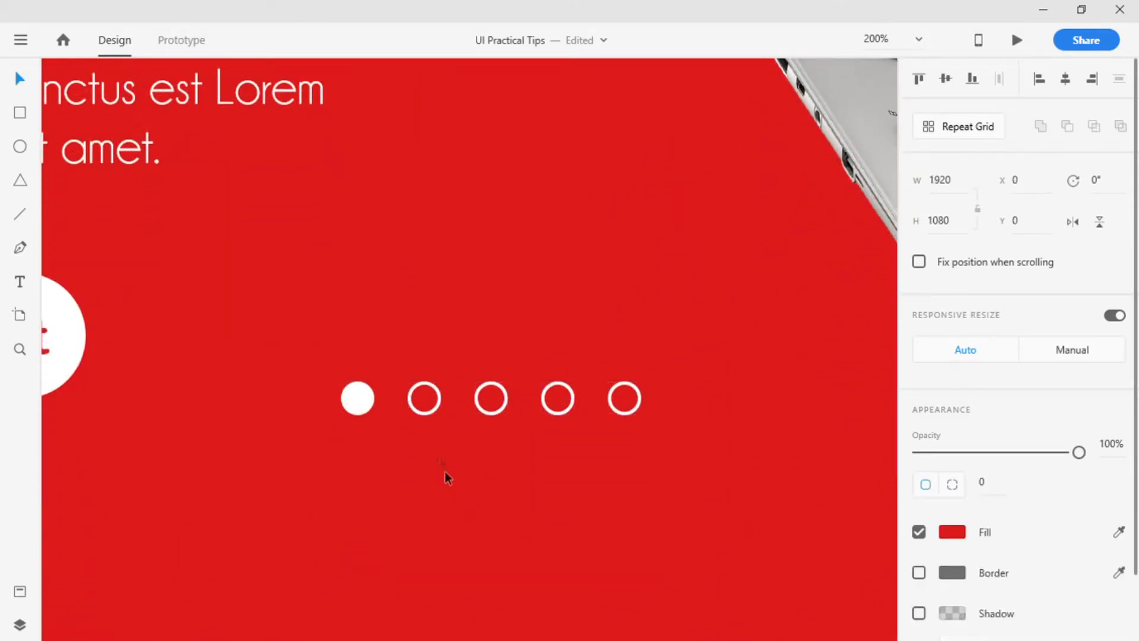
pyautogui.moveTo(429, 419); pyautogui.dragTo(421, 422)
pyautogui.click(498, 415)
pyautogui.keyDown('shift'); pyautogui.click(553, 416); pyautogui.keyUp('shift')
pyautogui.keyDown('shift'); pyautogui.click(636, 415); pyautogui.keyUp('shift')
pyautogui.moveTo(633, 418); pyautogui.dragTo(616, 415)
pyautogui.keyDown('shift'); pyautogui.click(476, 410); pyautogui.keyUp('shift')
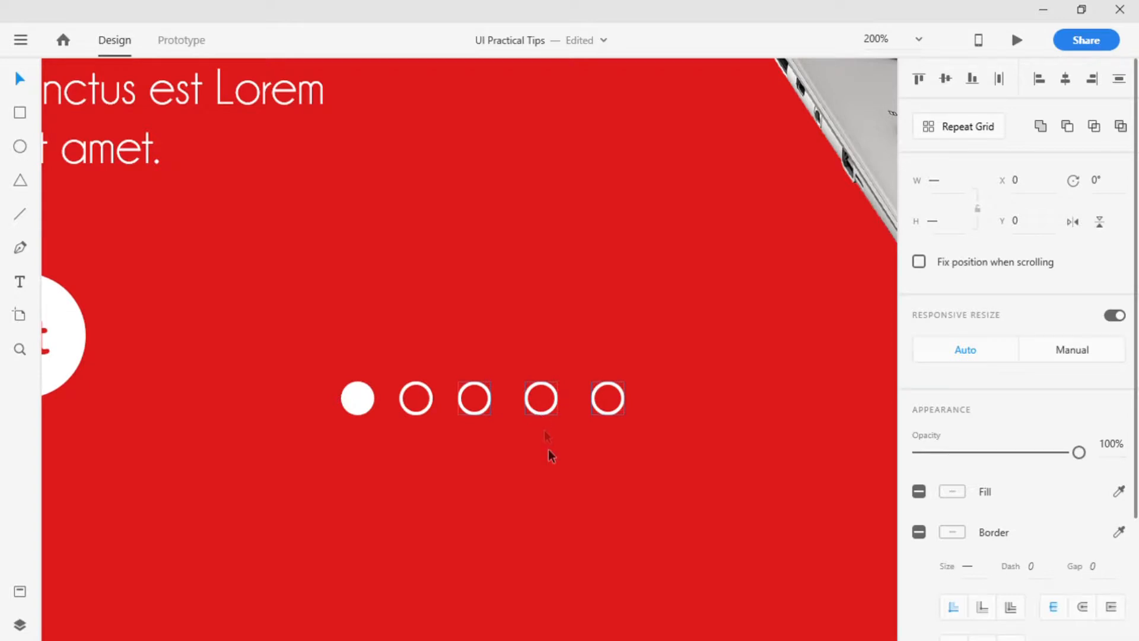
# Shift the last two dots closer to the third, with the fourth at X 972, to even the row's spacing.
pyautogui.click(423, 416)
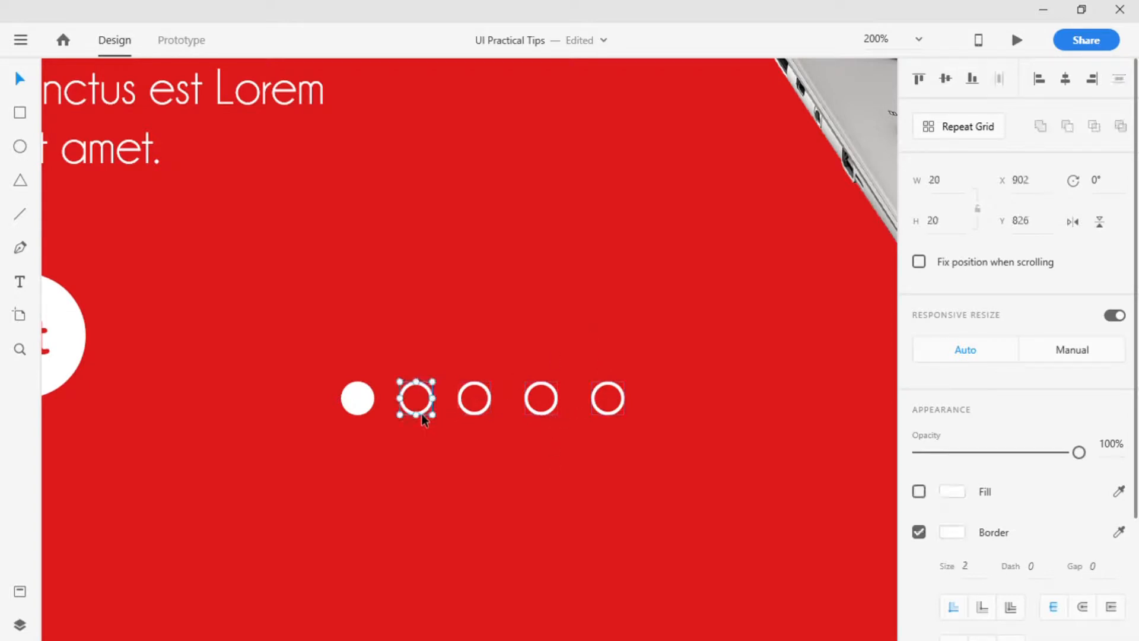
pyautogui.click(470, 416)
pyautogui.click(541, 415)
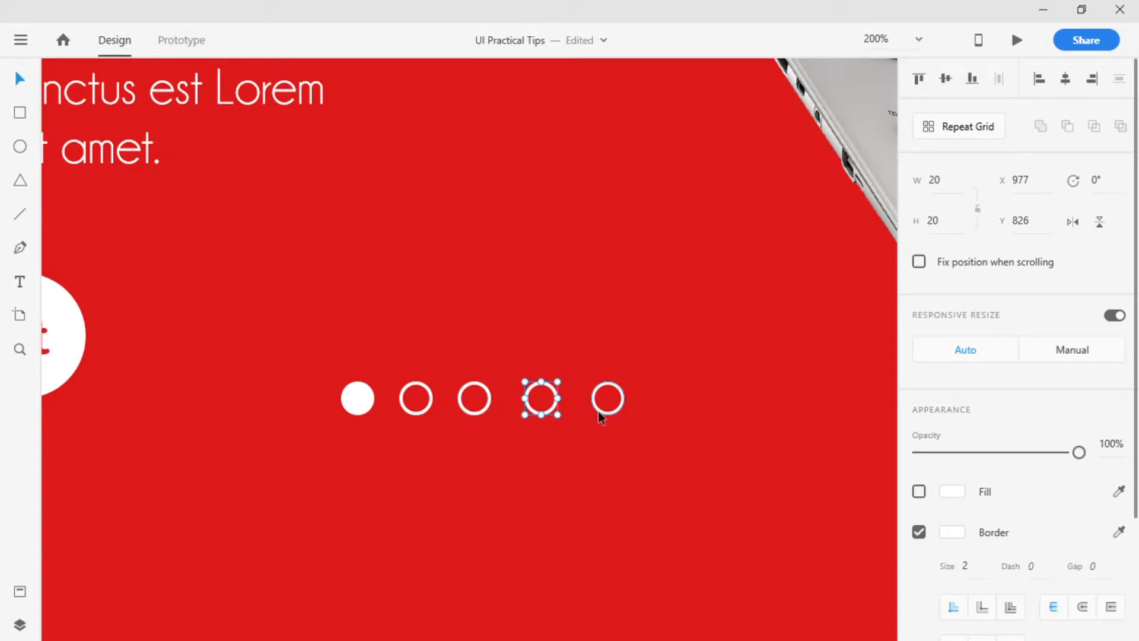
pyautogui.keyDown('shift'); pyautogui.click(600, 415); pyautogui.keyUp('shift')
pyautogui.moveTo(598, 413); pyautogui.dragTo(591, 415)
pyautogui.keyDown('shift'); pyautogui.click(541, 415); pyautogui.keyUp('shift')
pyautogui.moveTo(596, 417); pyautogui.dragTo(587, 415)
# Group all five pagination dots and rename the group "navigator" in the layer list.
pyautogui.keyDown('shift'); pyautogui.click(541, 418); pyautogui.keyUp('shift')
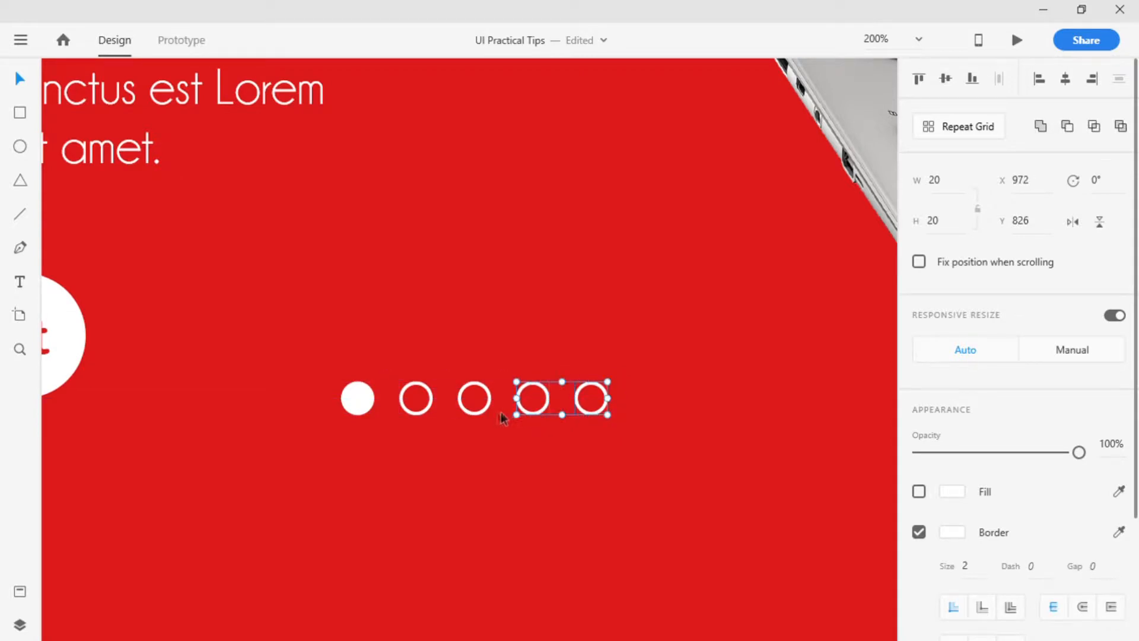
pyautogui.keyDown('shift'); pyautogui.click(482, 416); pyautogui.keyUp('shift')
pyautogui.keyDown('shift'); pyautogui.click(423, 420); pyautogui.keyUp('shift')
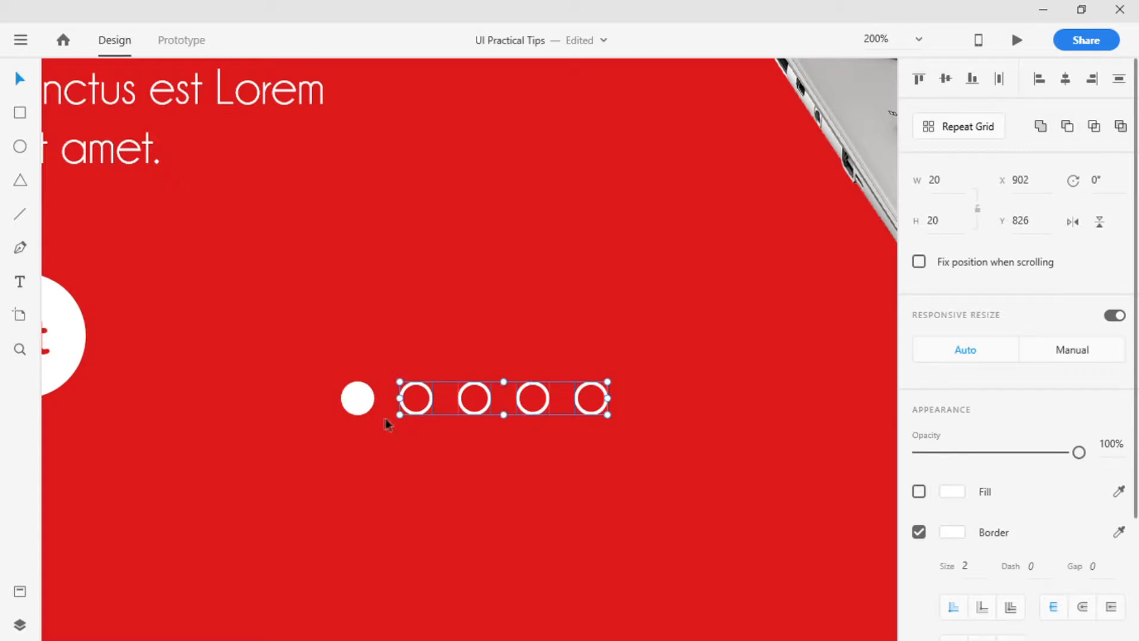
pyautogui.keyDown('shift'); pyautogui.click(365, 418); pyautogui.keyUp('shift')
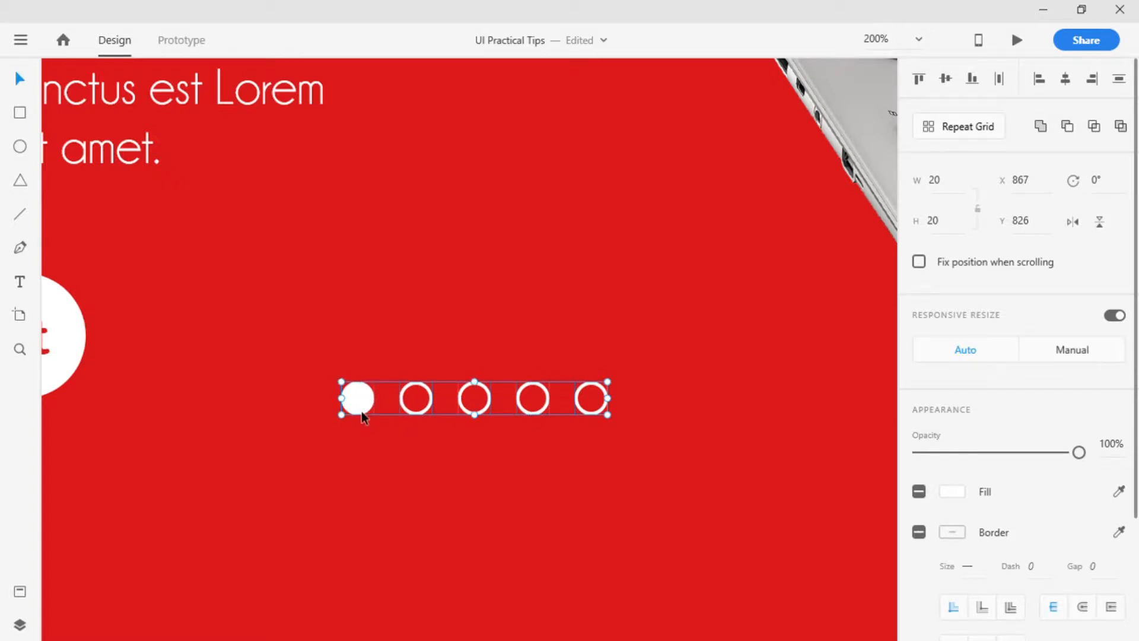
pyautogui.click(19, 625)
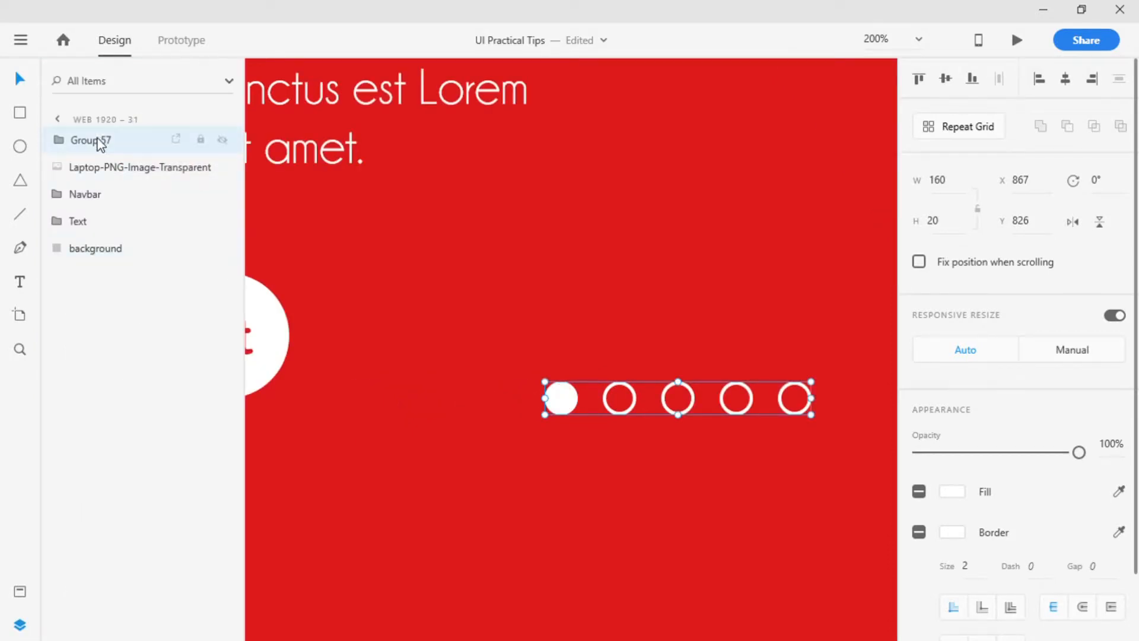
pyautogui.doubleClick(89, 141)
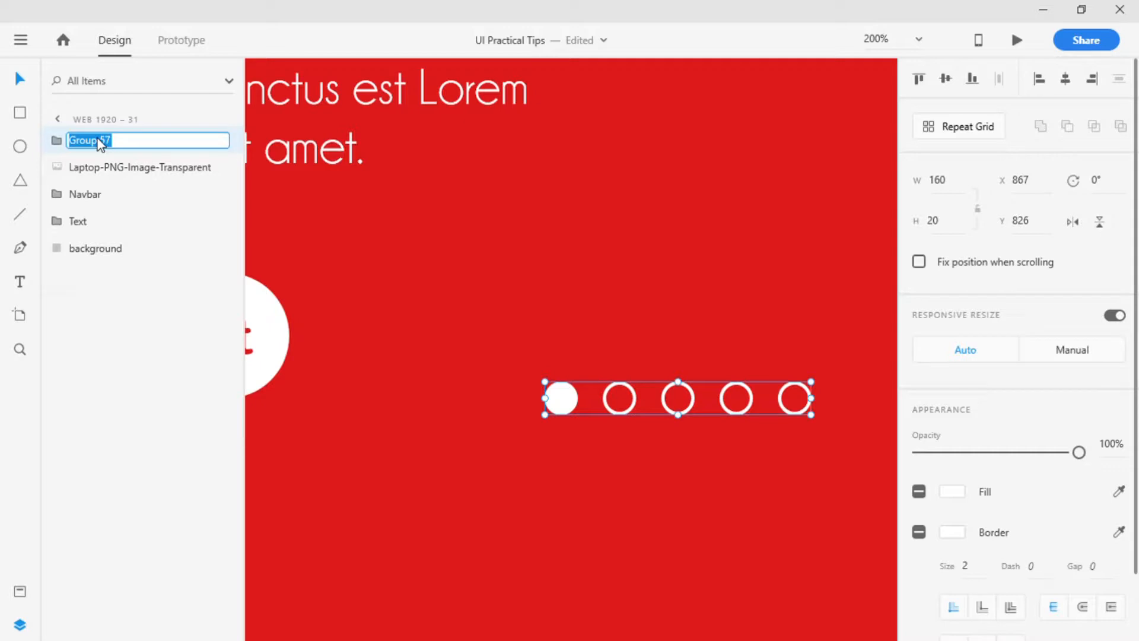
pyautogui.write('n')
pyautogui.write('avigator')
pyautogui.press('Return')
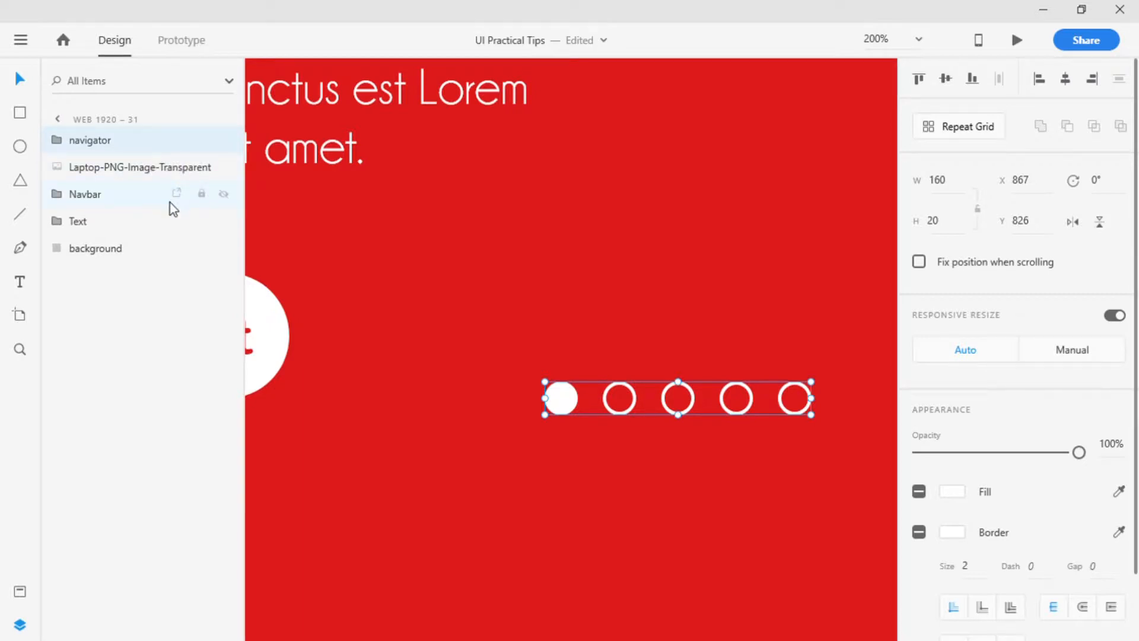
# Reorder the layers so that the laptop image sits below Navbar and the navigator group sits directly above Text.
pyautogui.hotkey('ctrl', '[')
pyautogui.hotkey('ctrl', '[')
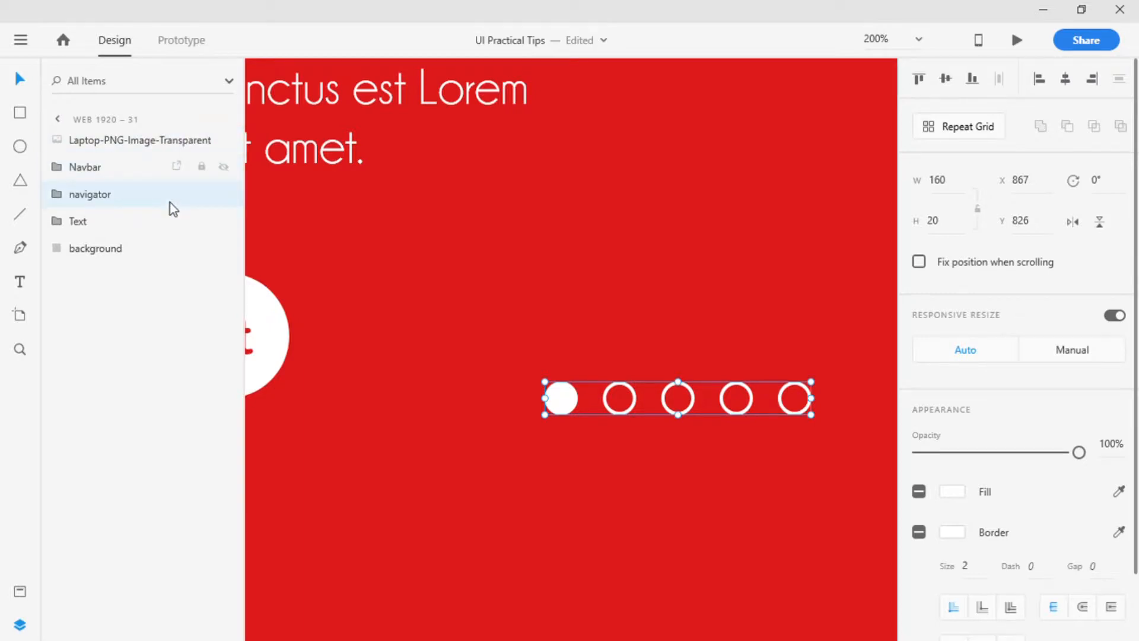
pyautogui.click(102, 140)
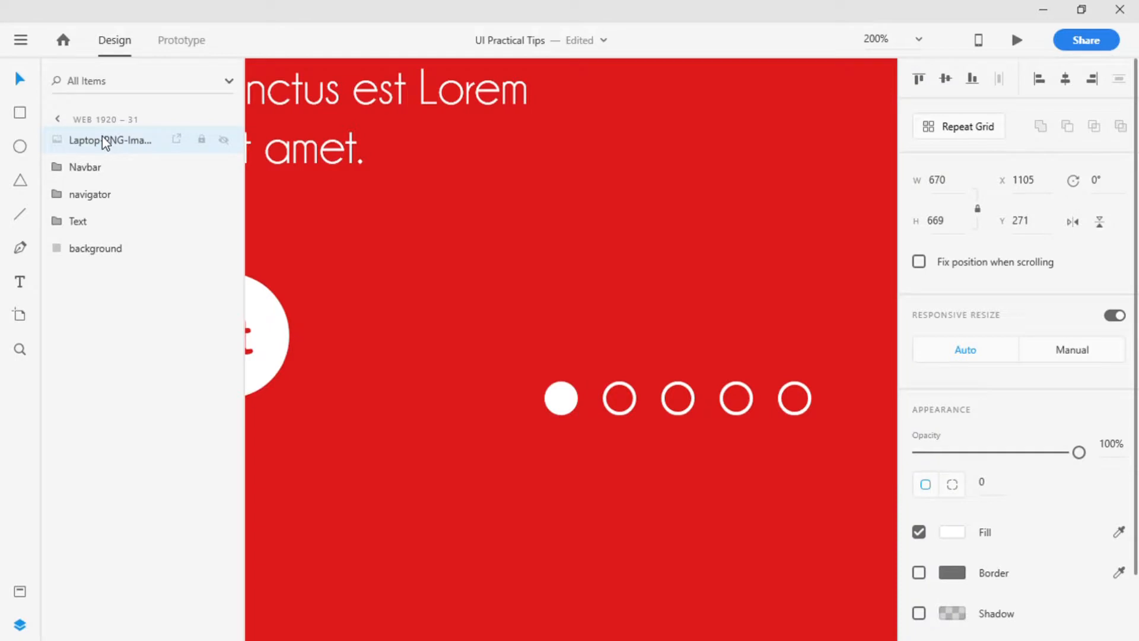
pyautogui.hotkey('ctrl', '[')
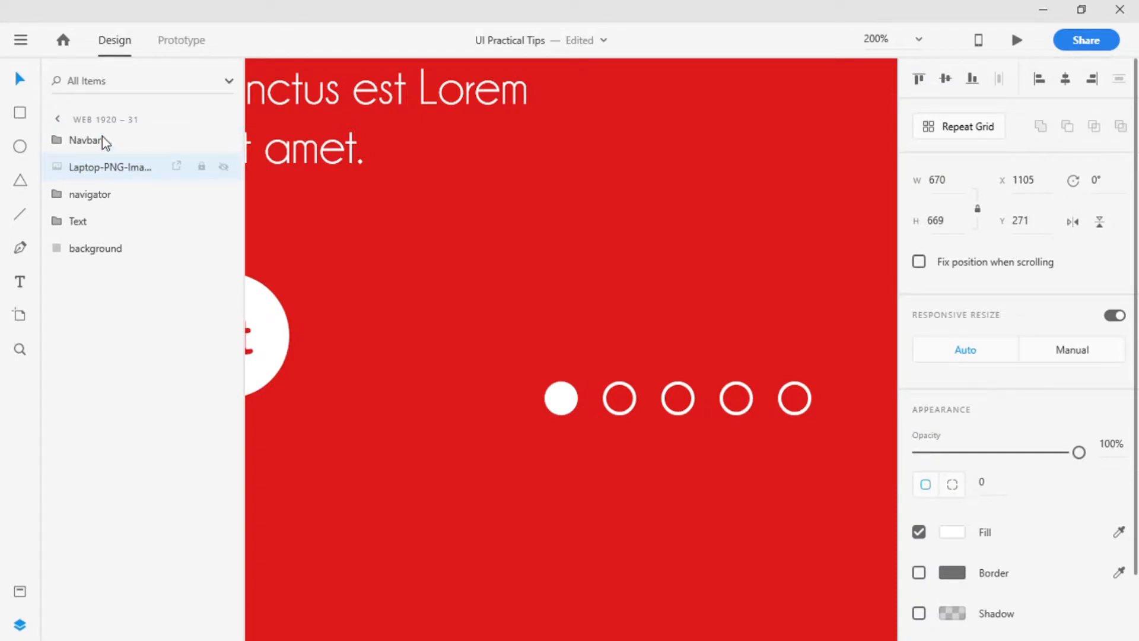
pyautogui.click(20, 624)
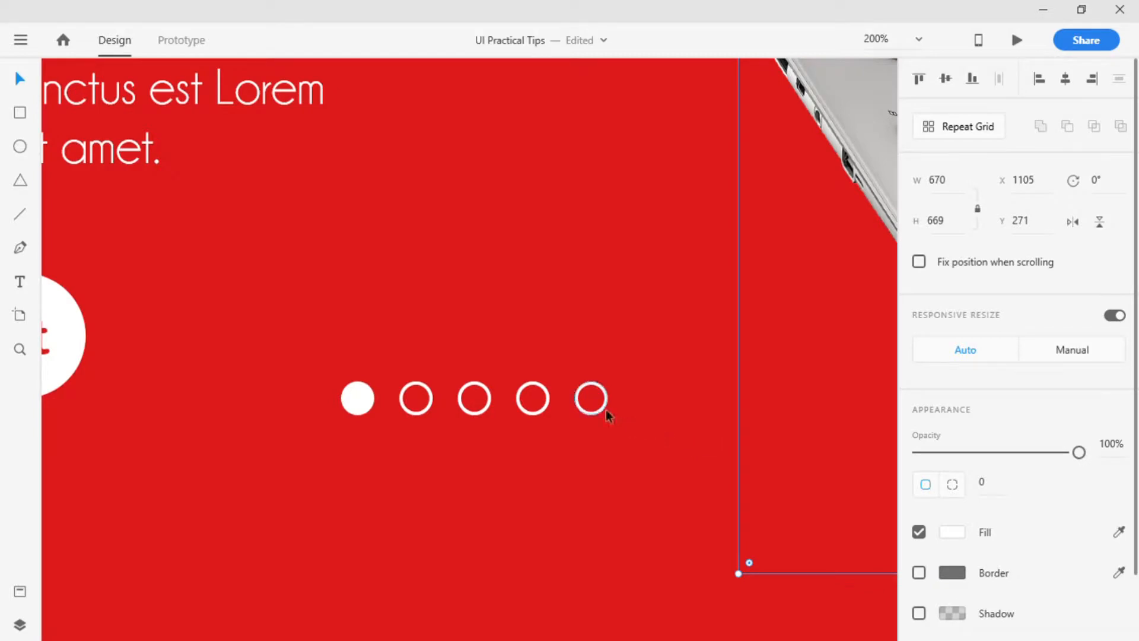
# Move the navigator dots below the laptop image and align them horizontally to its centre.
pyautogui.hotkey('ctrl', '1')
pyautogui.hotkey('ctrl', '-')
pyautogui.hotkey('ctrl', '-')
pyautogui.moveTo(578, 278); pyautogui.dragTo(567, 388)
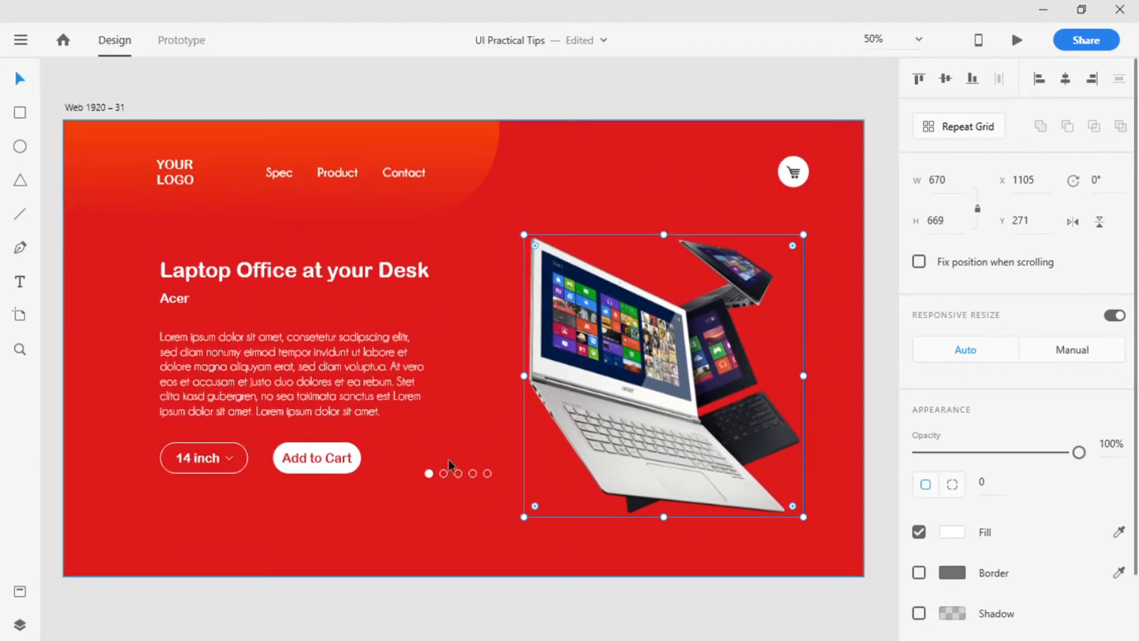
pyautogui.moveTo(431, 477); pyautogui.dragTo(611, 544)
pyautogui.keyDown('shift'); pyautogui.click(642, 411); pyautogui.keyUp('shift')
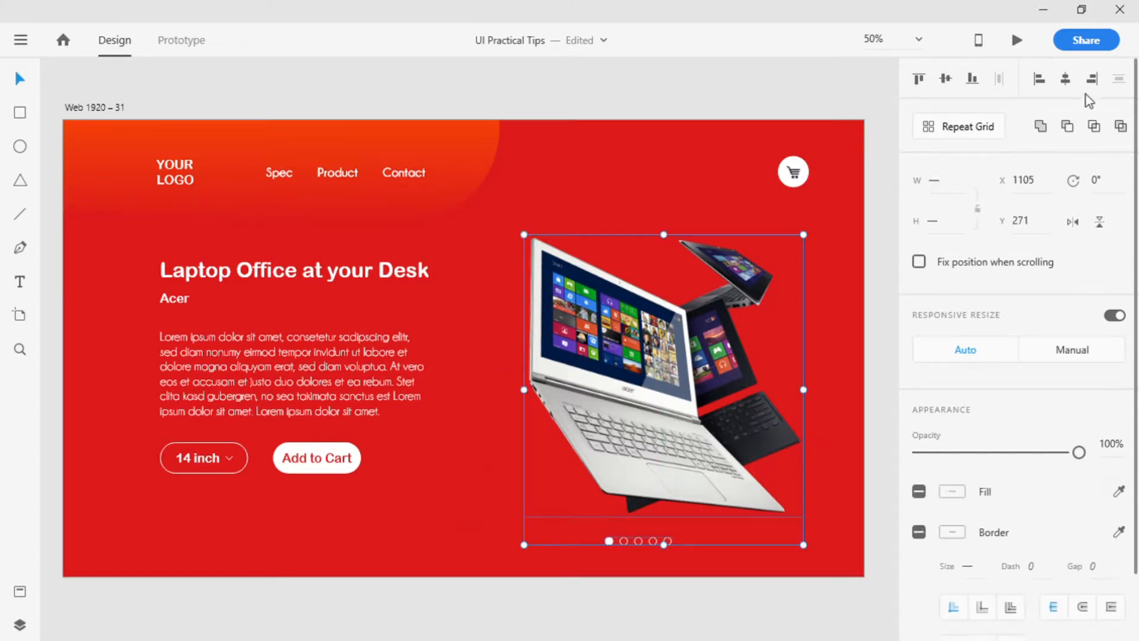
pyautogui.click(1066, 79)
pyautogui.click(785, 606)
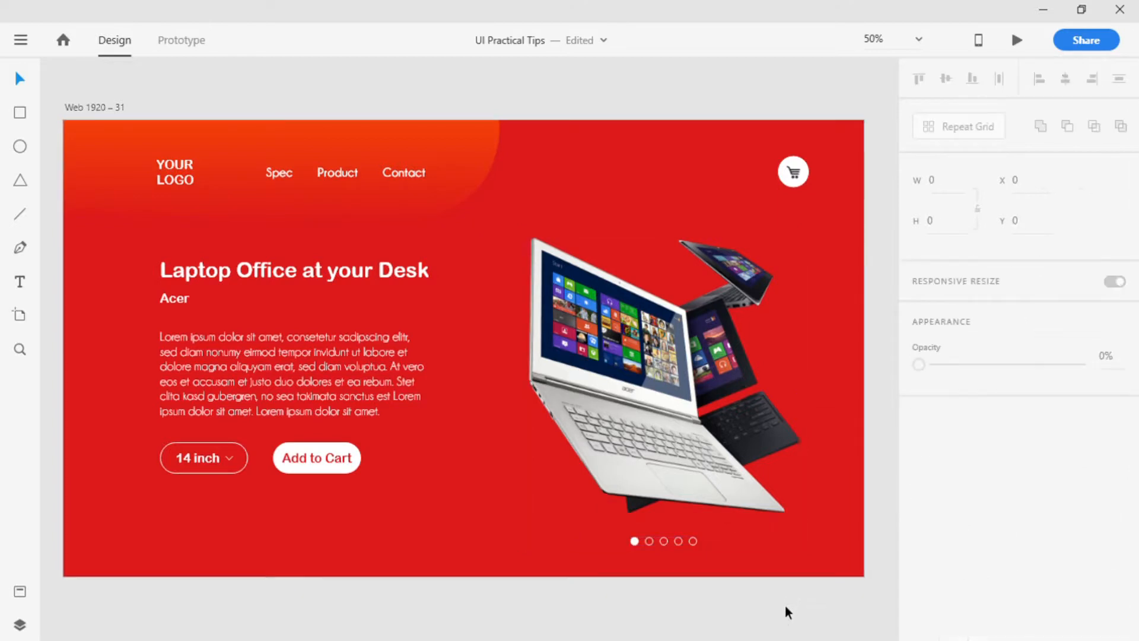
# Draw a borderless 40 by 40 white circle at X 1000, Y 540, and copy it above and to the right of the laptops.
pyautogui.scroll(-1, 660, 546)
pyautogui.press('e')
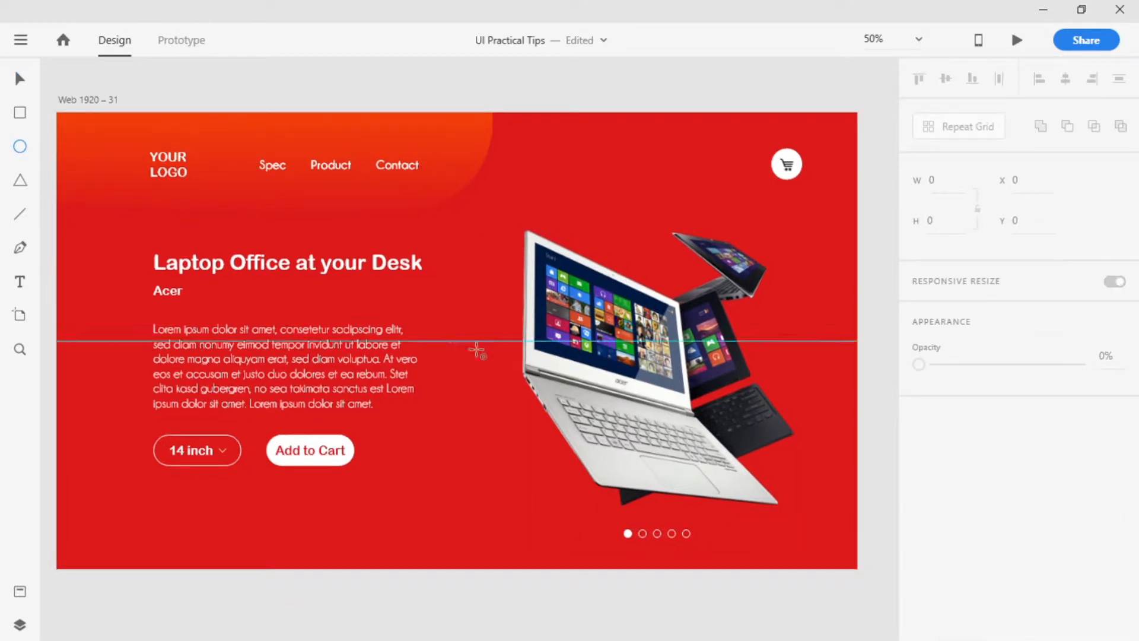
pyautogui.moveTo(479, 346); pyautogui.dragTo(497, 367)
pyautogui.click(923, 537)
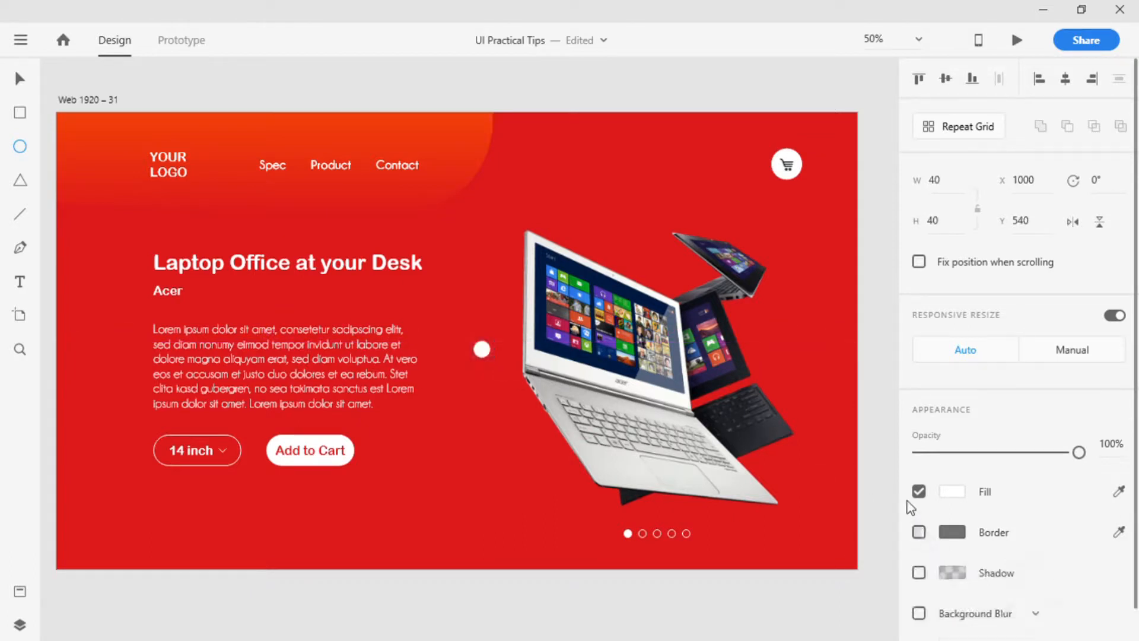
pyautogui.click(16, 77)
pyautogui.press('alt')
pyautogui.moveTo(481, 354); pyautogui.dragTo(815, 456)
# Group the three white circles around the laptops and rename the group "decoration".
pyautogui.keyDown('shift'); pyautogui.click(650, 208); pyautogui.keyUp('shift')
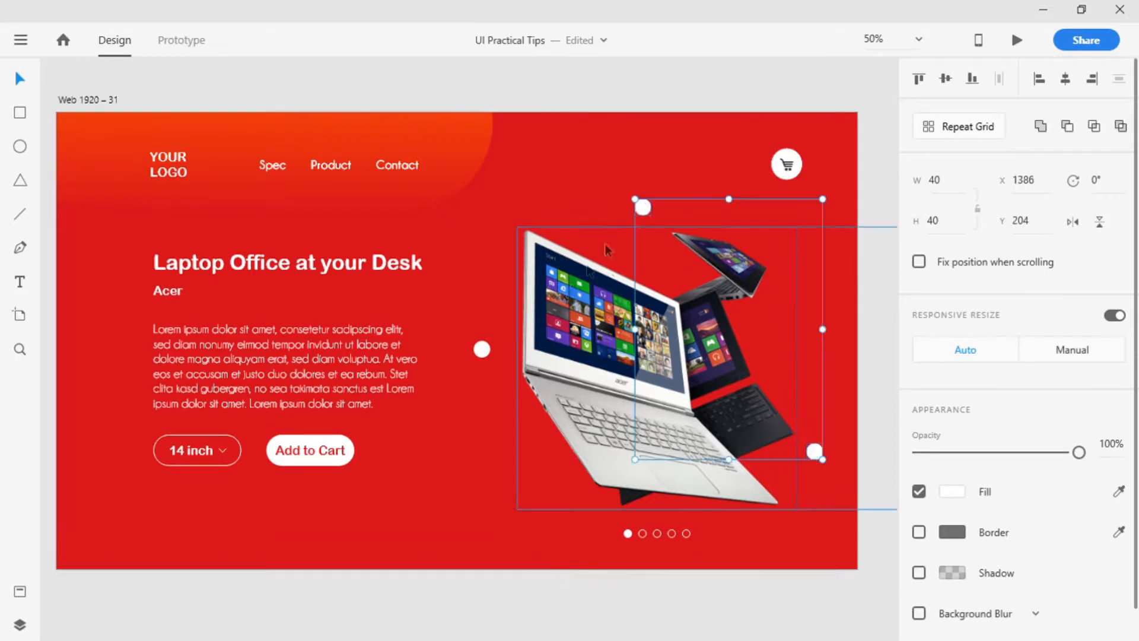
pyautogui.keyDown('shift'); pyautogui.click(482, 351); pyautogui.keyUp('shift')
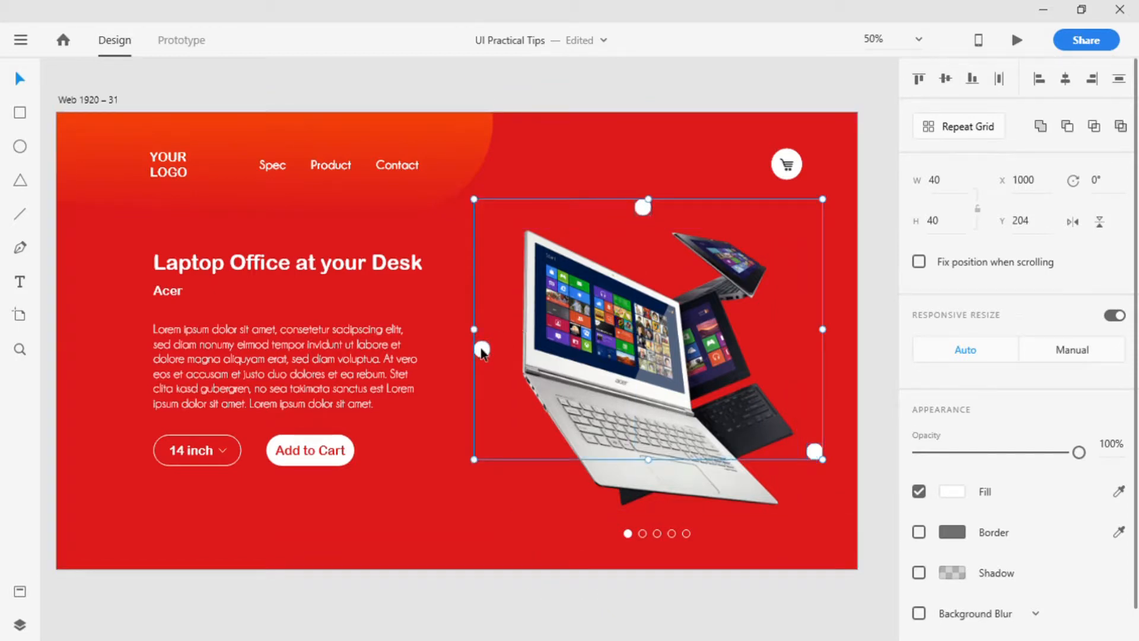
pyautogui.hotkey('ctrl', 'g')
pyautogui.click(20, 624)
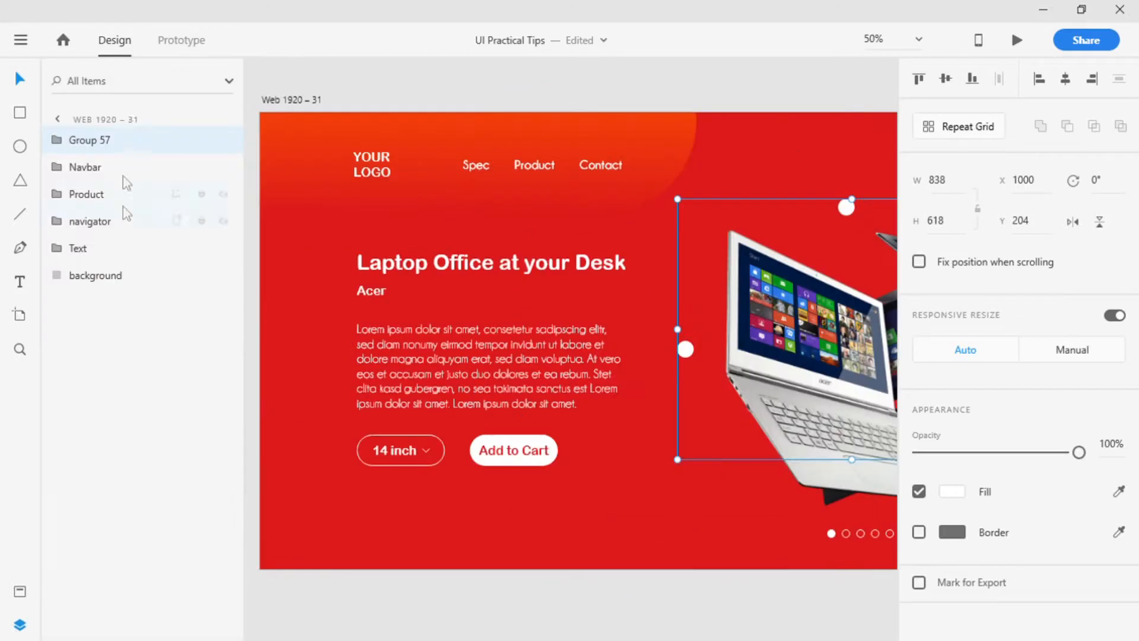
pyautogui.doubleClick(105, 141)
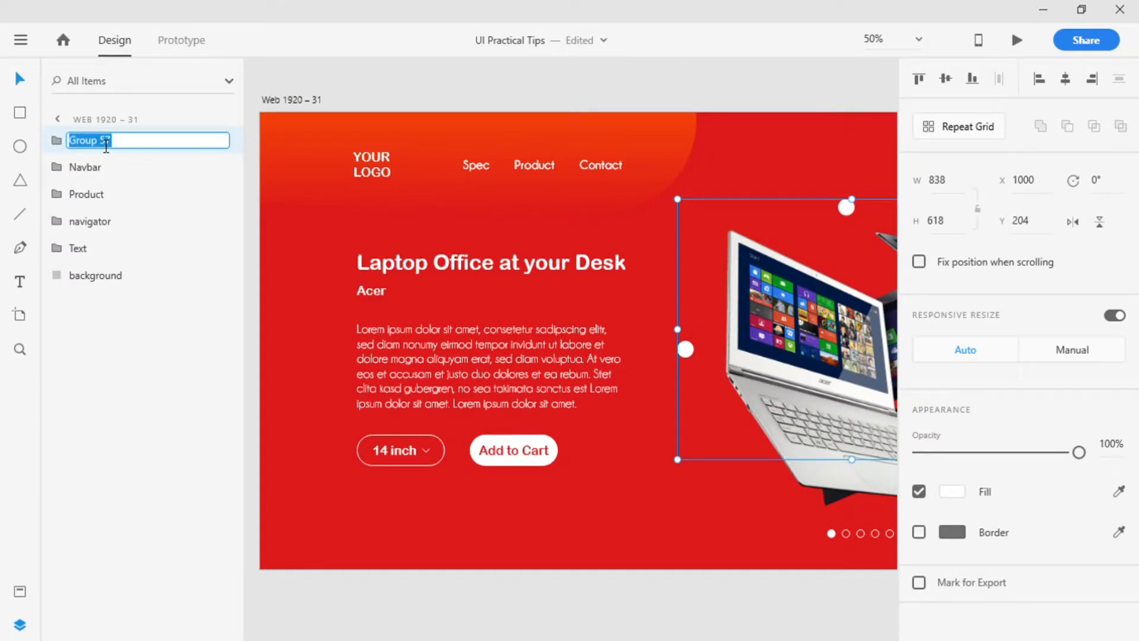
pyautogui.write('decora')
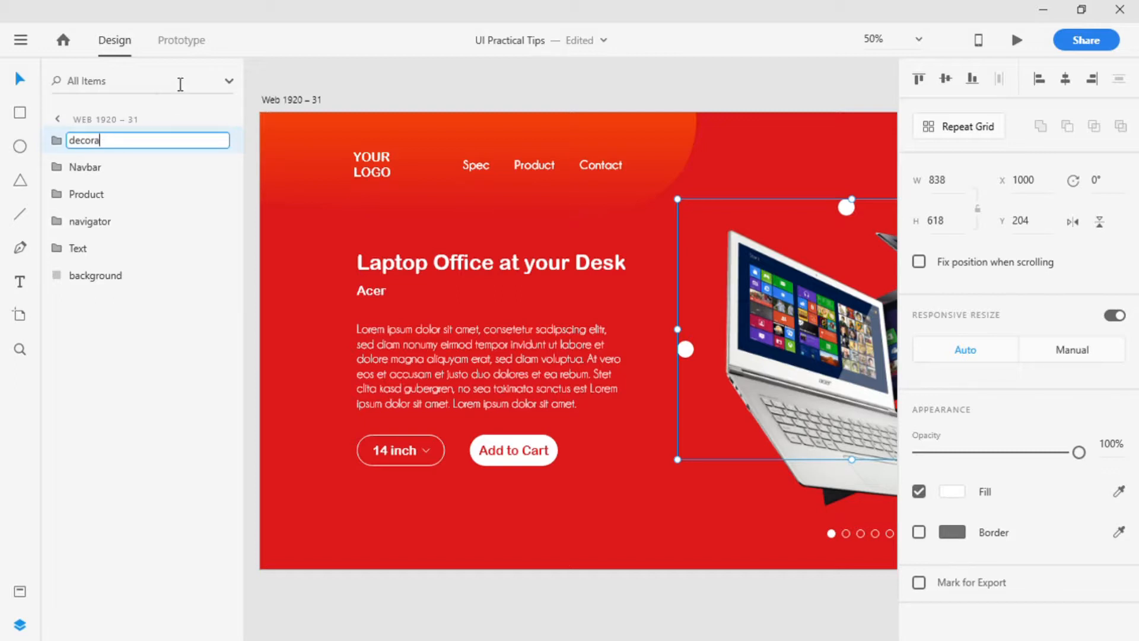
pyautogui.write('tion')
pyautogui.press('Return')
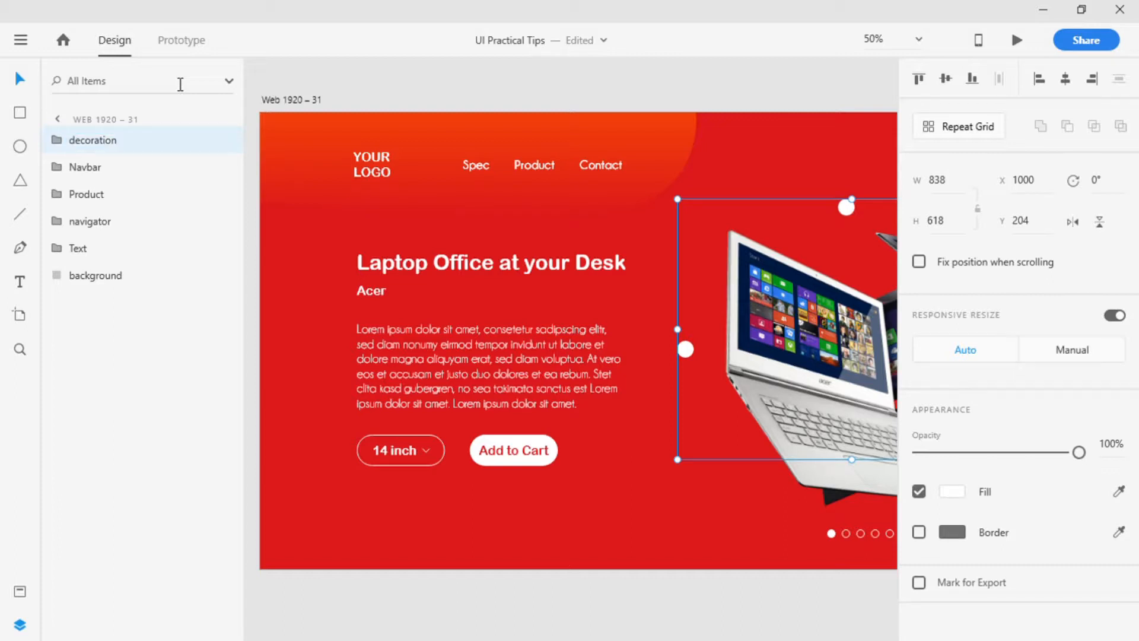
pyautogui.click(20, 624)
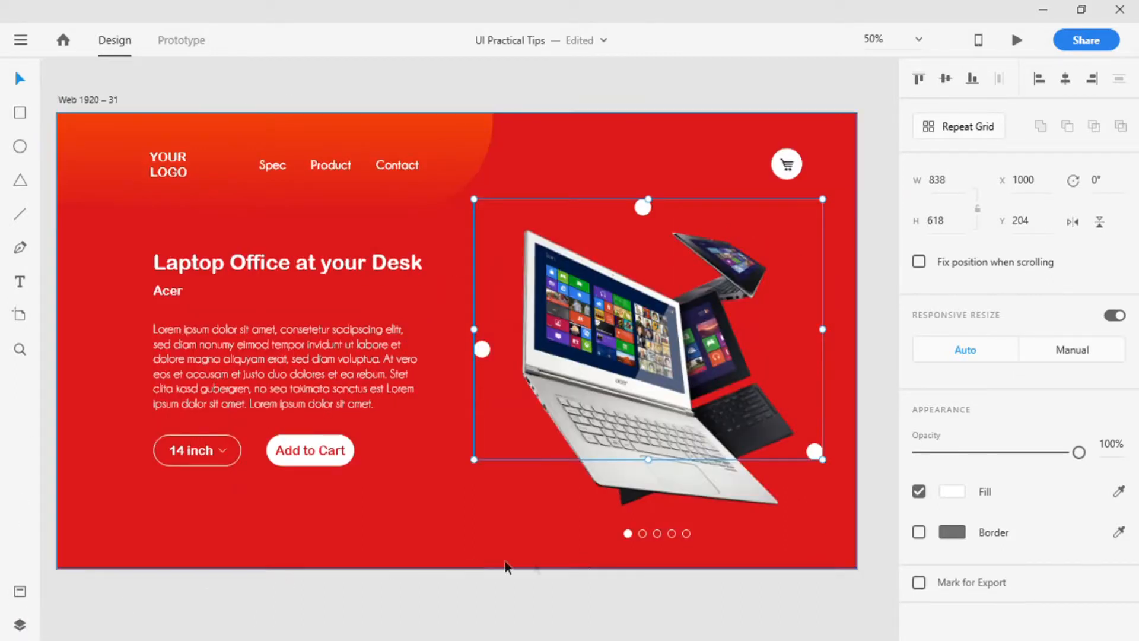
pyautogui.click(576, 595)
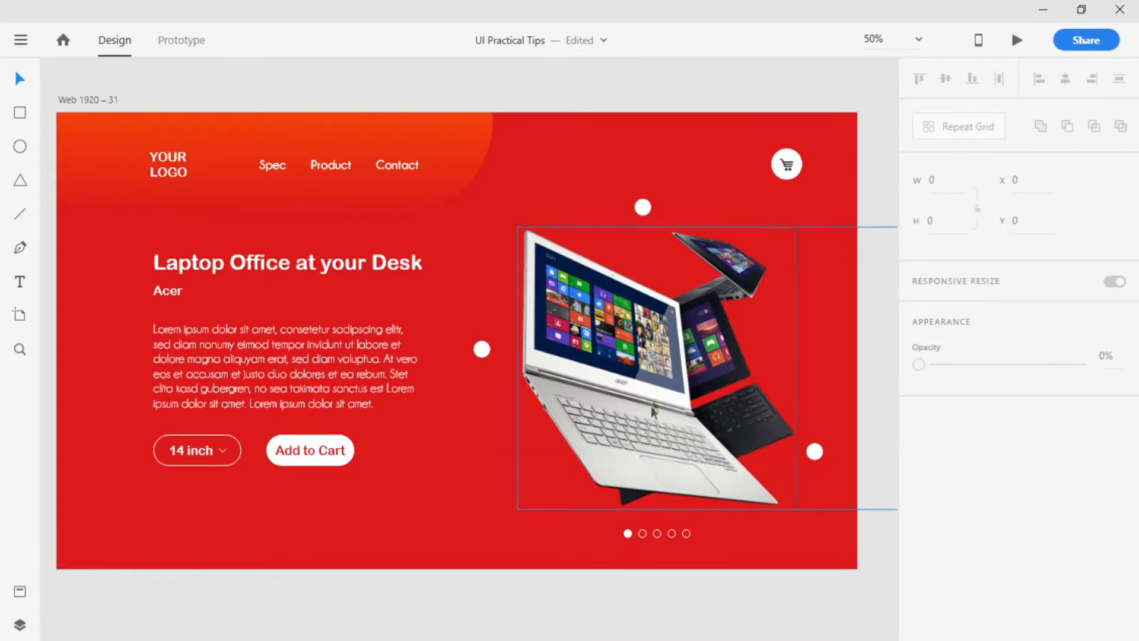
# Group the laptop image, navigator dots, decoration circles, text group and red background into one group, and display the artboard's layers.
pyautogui.press('space')
pyautogui.moveTo(653, 400)
pyautogui.mouseDown()
pyautogui.moveTo(641, 401)
pyautogui.moveTo(651, 407)
pyautogui.mouseUp()
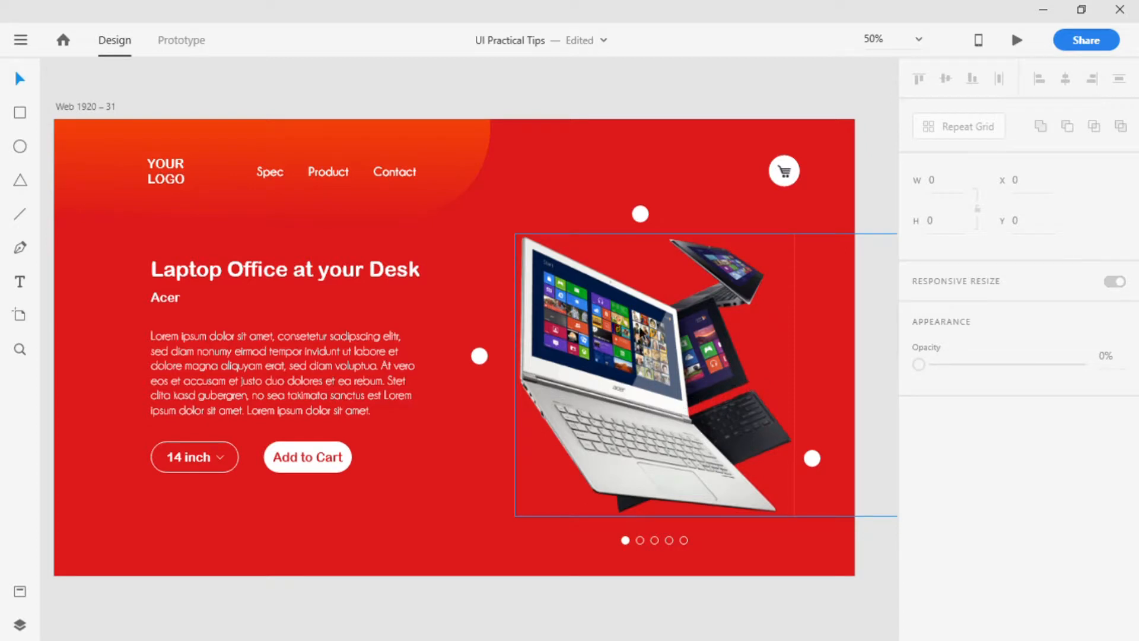
pyautogui.click(642, 334)
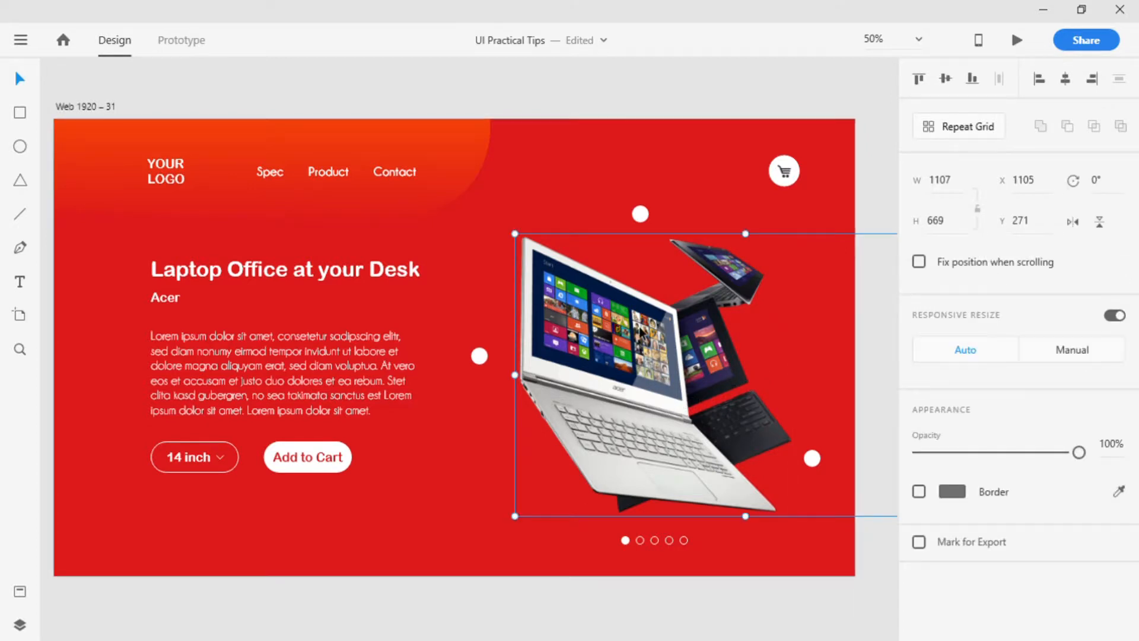
pyautogui.keyDown('shift'); pyautogui.click(625, 542); pyautogui.keyUp('shift')
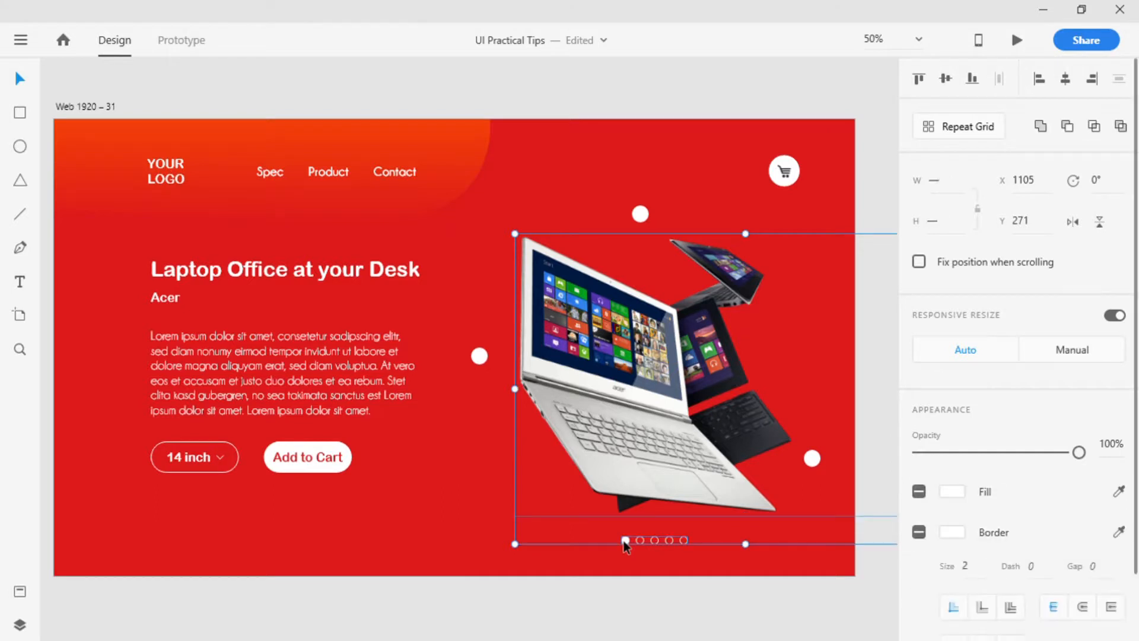
pyautogui.keyDown('shift'); pyautogui.click(480, 358); pyautogui.keyUp('shift')
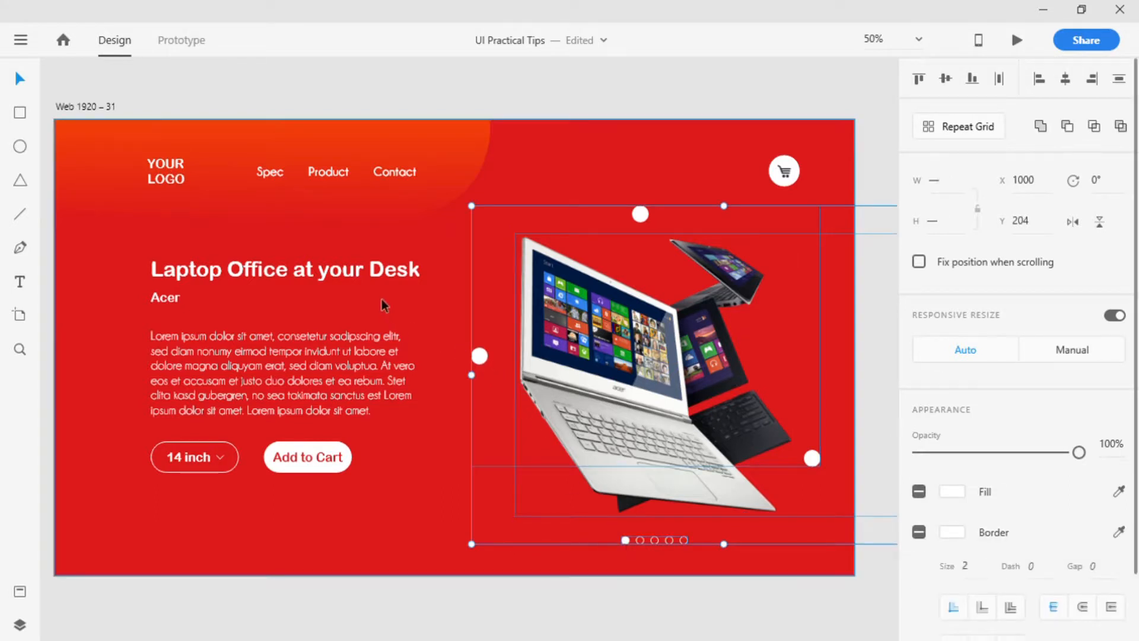
pyautogui.keyDown('shift'); pyautogui.click(368, 273); pyautogui.keyUp('shift')
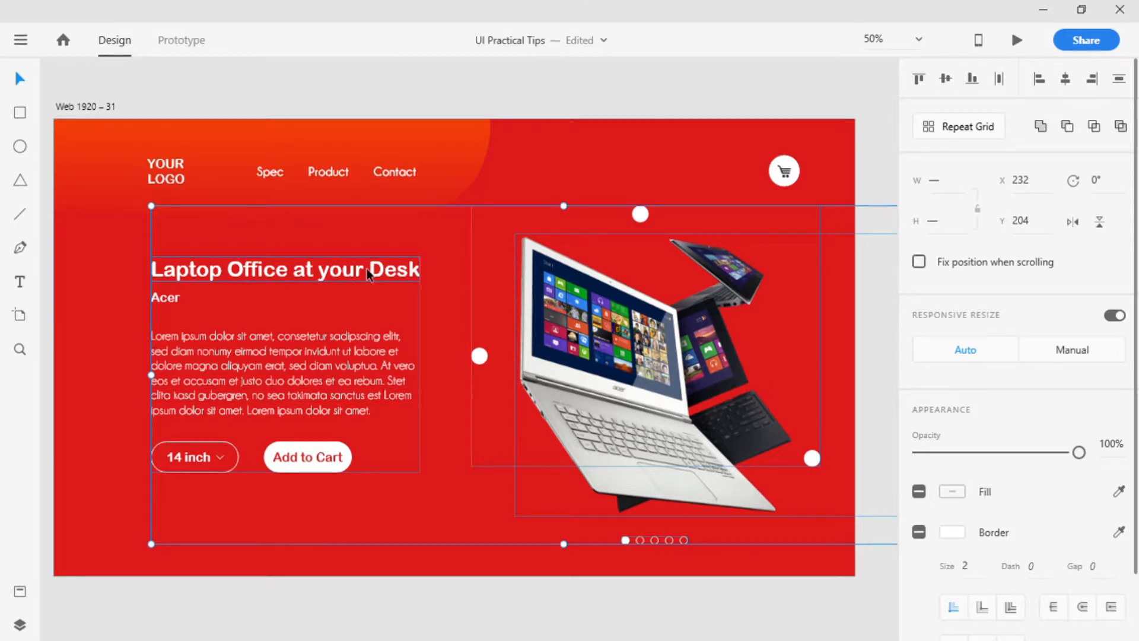
pyautogui.press('Escape')
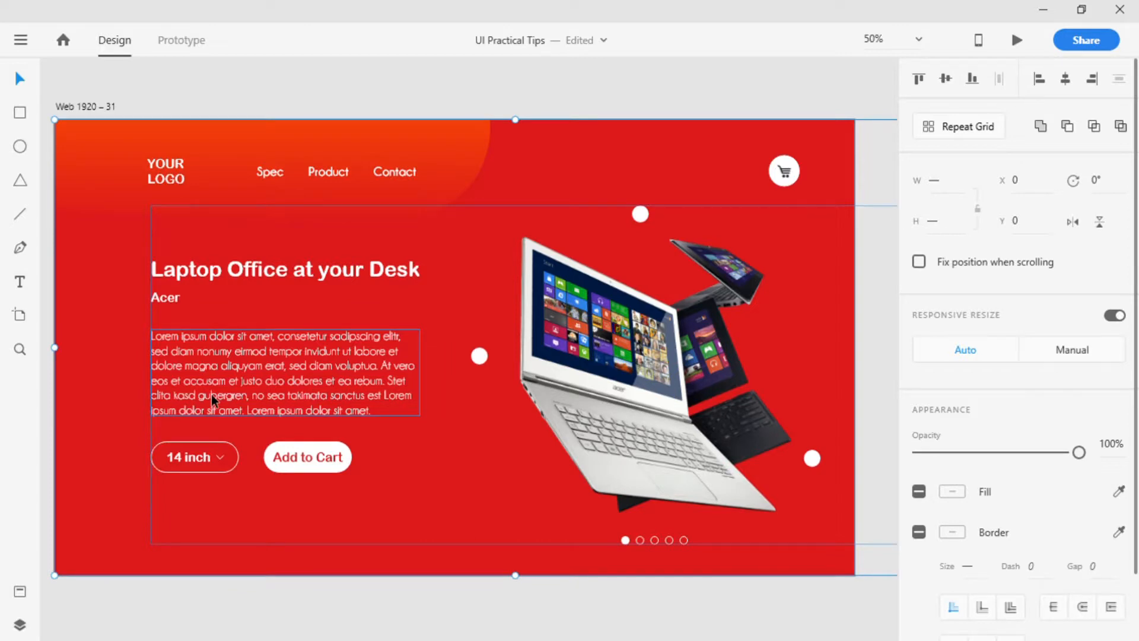
pyautogui.hotkey('ctrl', 'z')
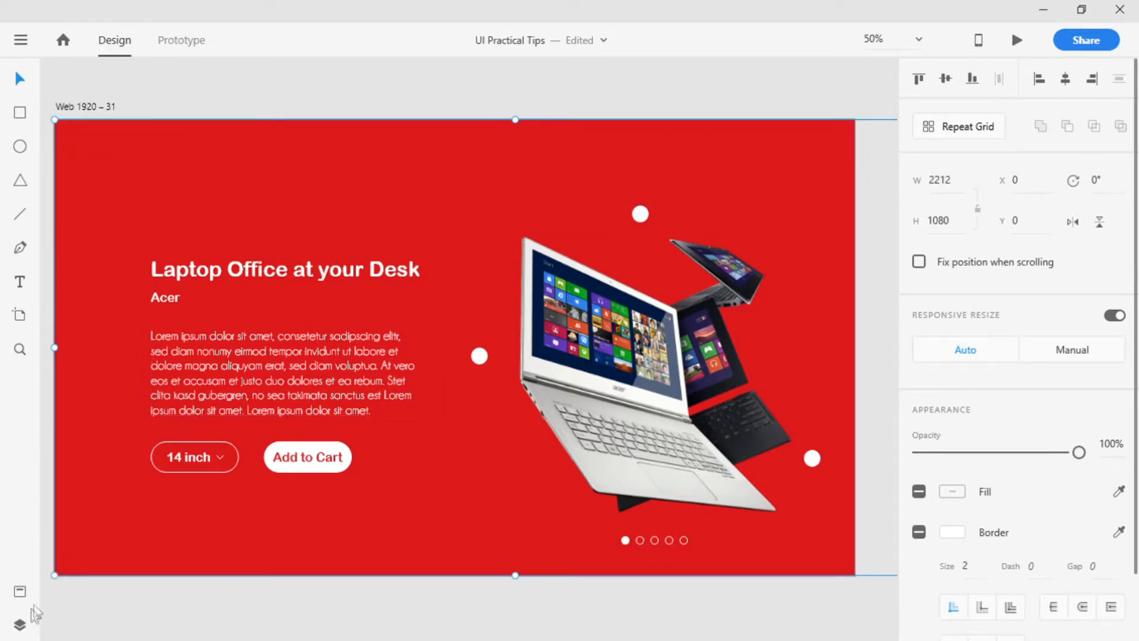
pyautogui.click(20, 624)
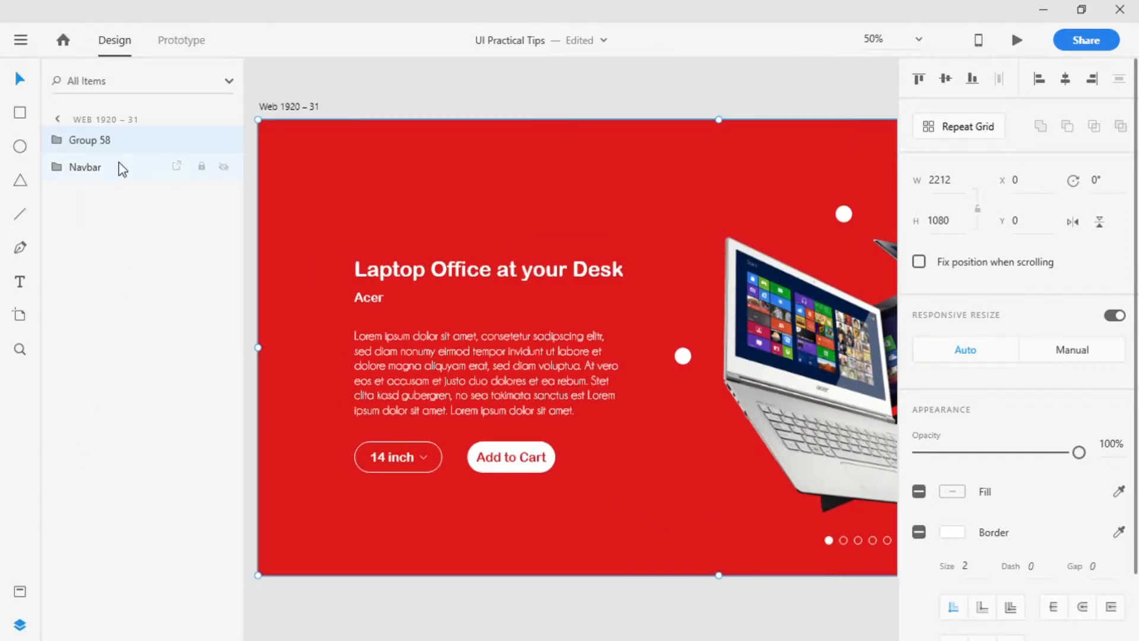
# Send Group 58 behind the Navbar group in the layer order and rename it Parallax.
pyautogui.hotkey('ctrl', '[')
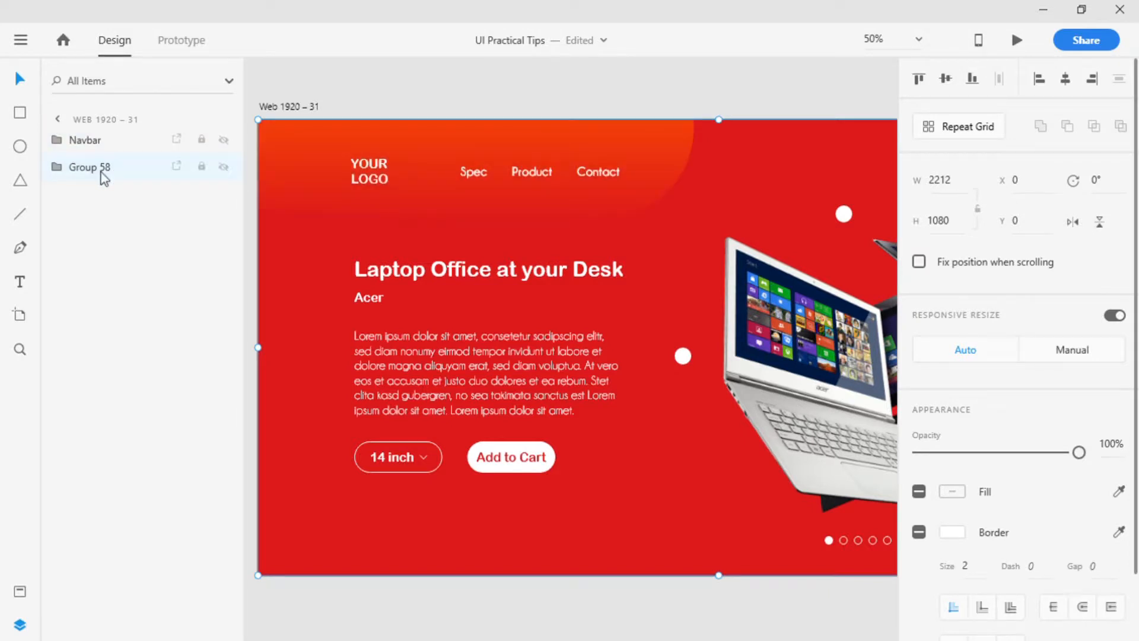
pyautogui.doubleClick(100, 169)
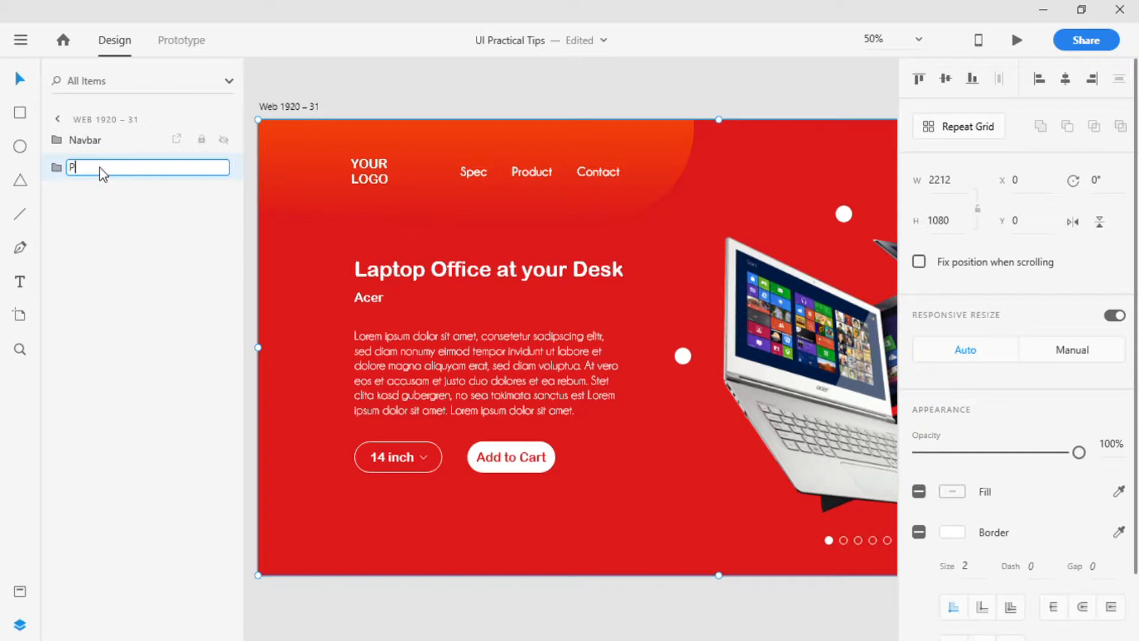
pyautogui.write('Parallax')
pyautogui.press('Return')
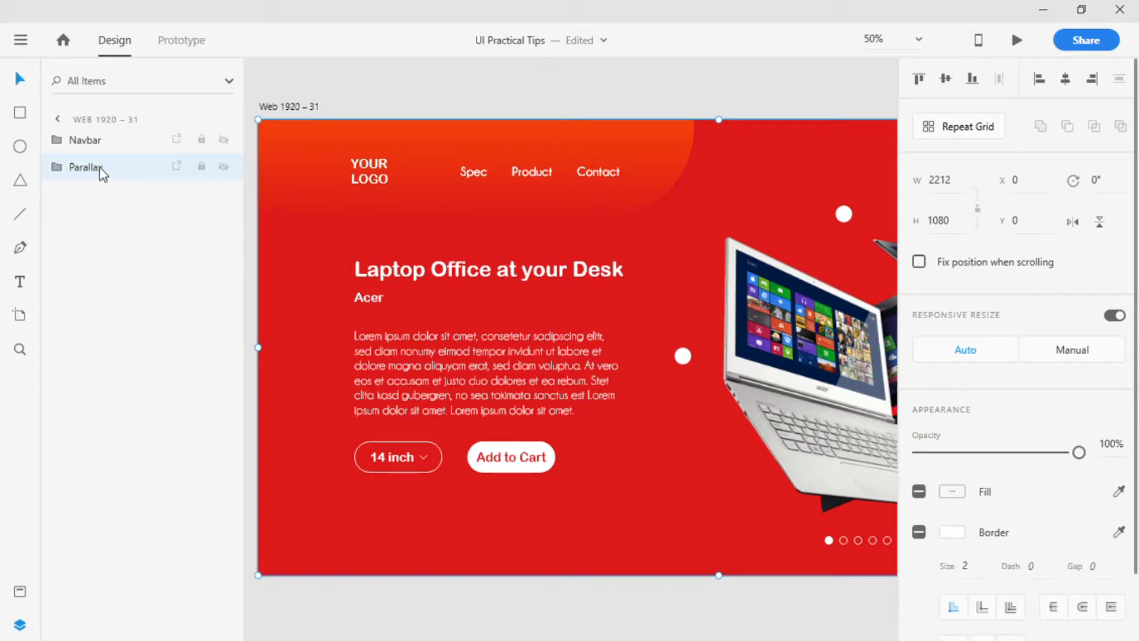
pyautogui.click(19, 624)
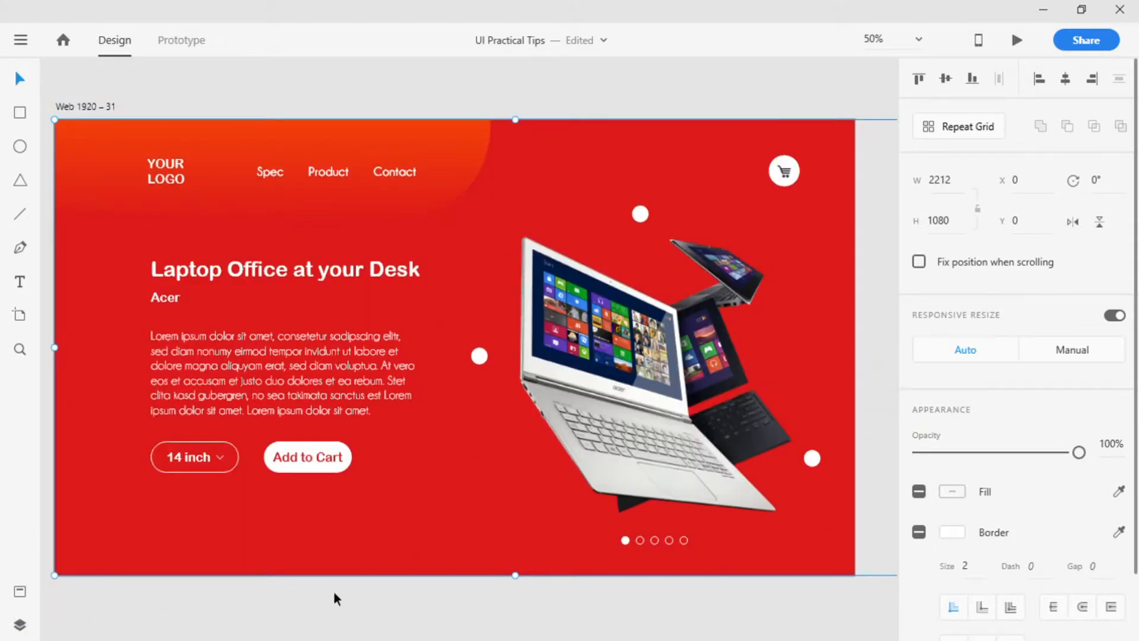
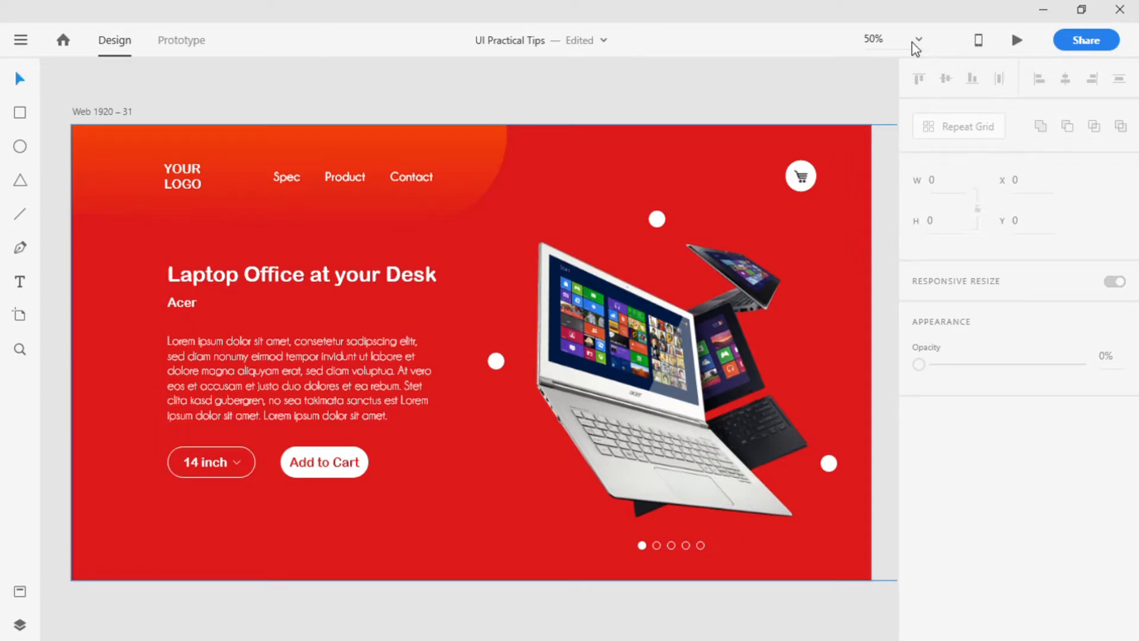
# Set the height of the Web 1920 – 31 artboard to 2160.
pyautogui.click(116, 112)
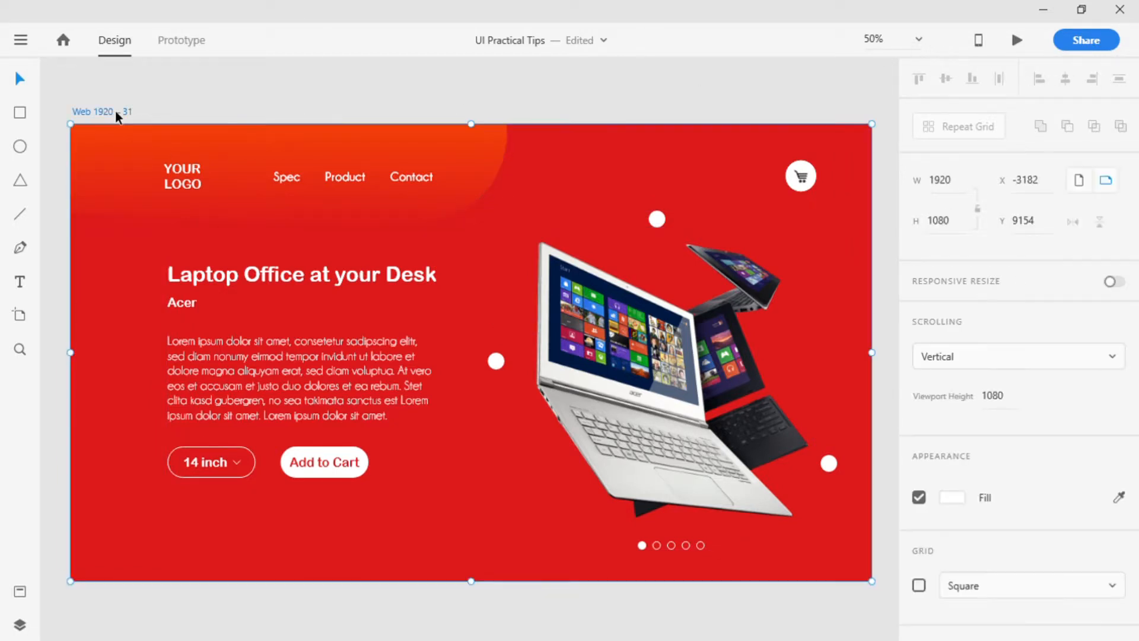
pyautogui.click(962, 223)
pyautogui.write('2160')
pyautogui.press('Return')
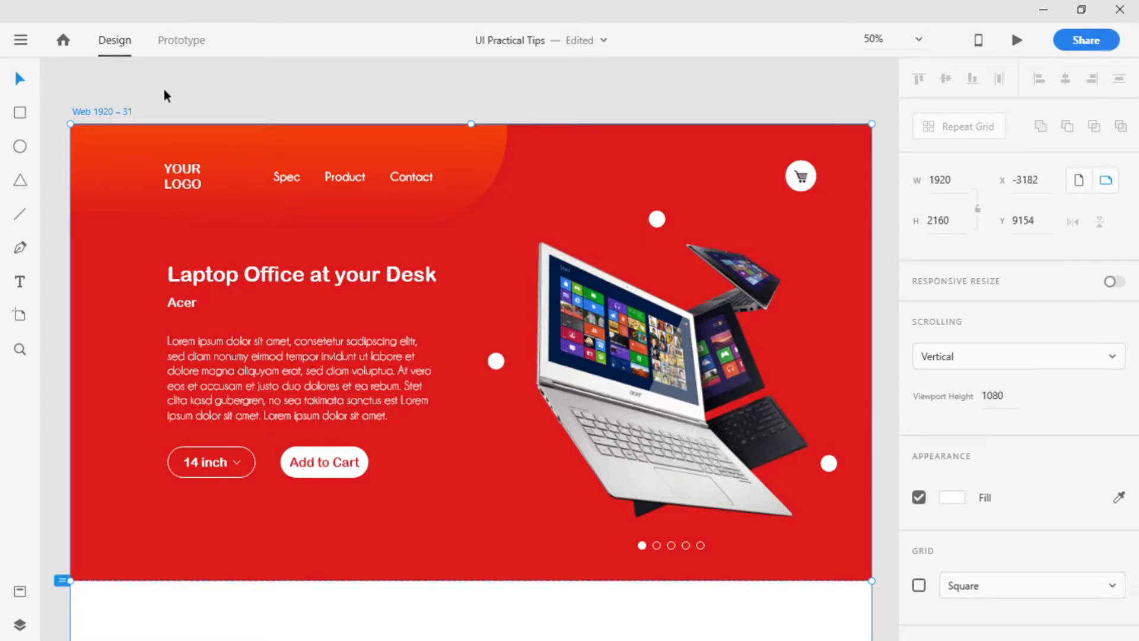
# Paste a copy of the laptop image, scale it to about 378 × 377 and place it low in the blank section, around X 1145, Y 1735.
pyautogui.hotkey('ctrl', '-')
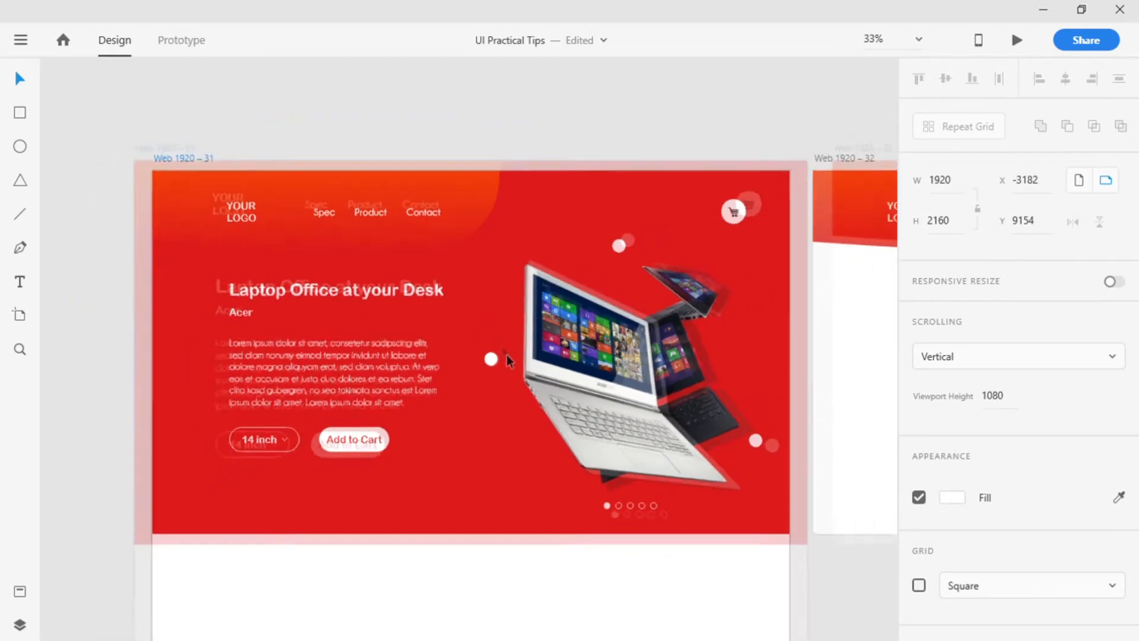
pyautogui.moveTo(514, 370); pyautogui.dragTo(496, 212)
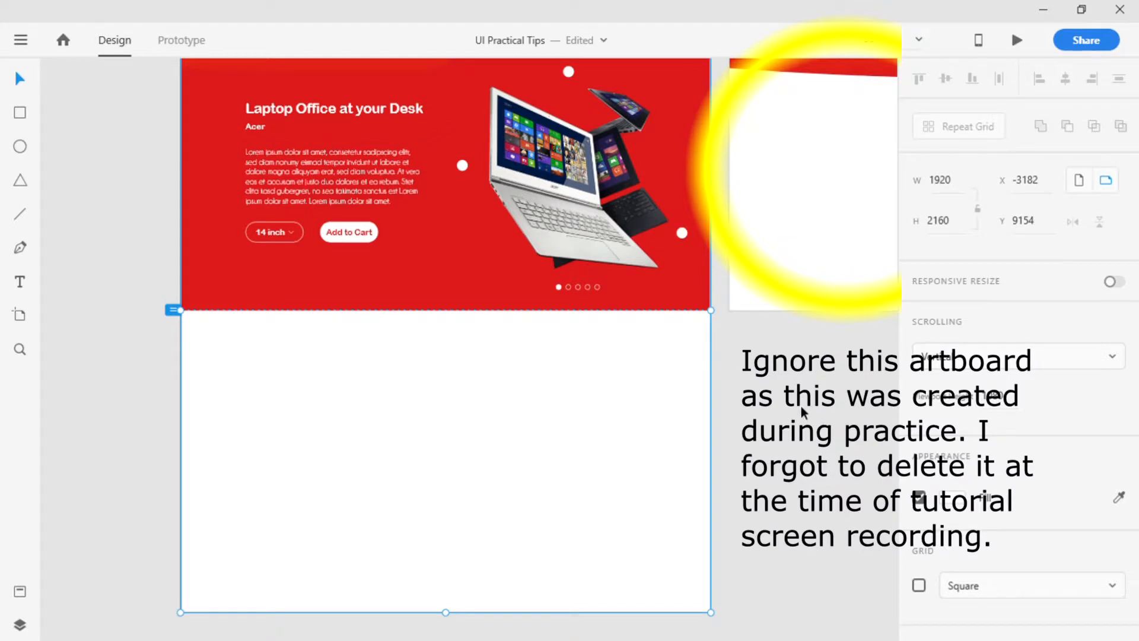
pyautogui.click(547, 445)
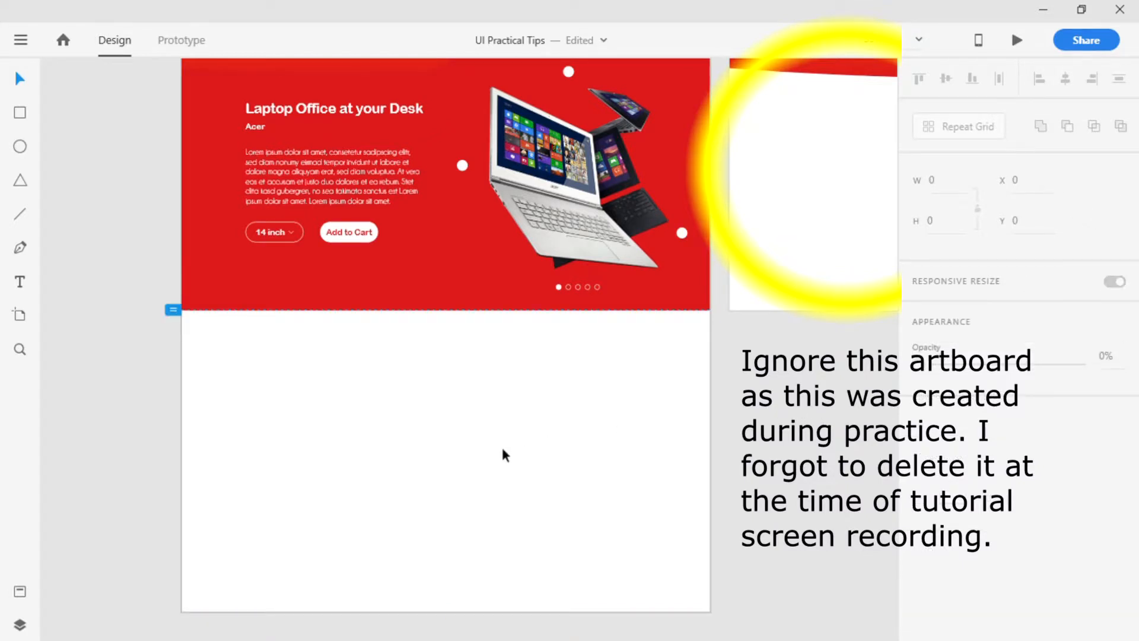
pyautogui.hotkey('ctrl', 'v')
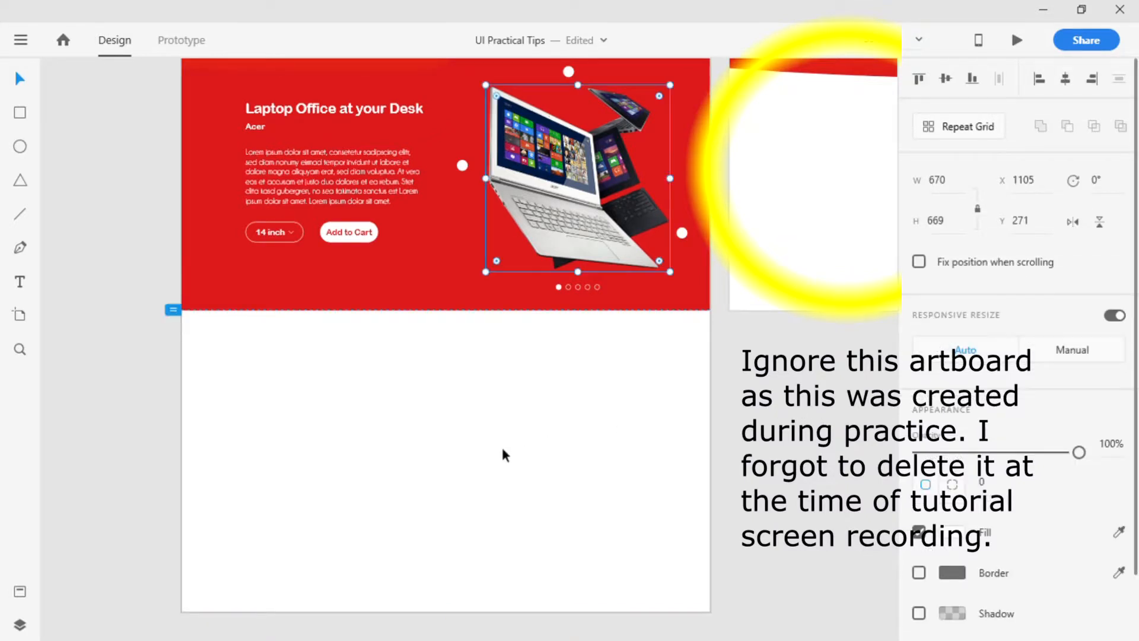
pyautogui.moveTo(558, 208); pyautogui.dragTo(515, 561)
pyautogui.moveTo(631, 445); pyautogui.dragTo(625, 490)
pyautogui.moveTo(531, 554); pyautogui.dragTo(541, 557)
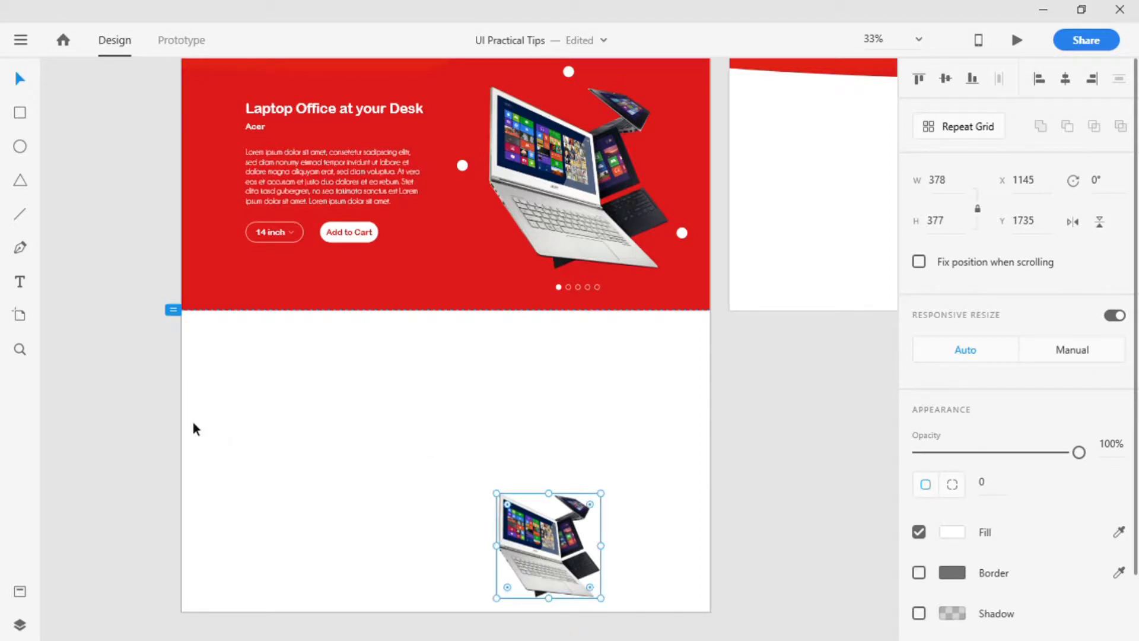
# Copy the hero's text-and-buttons group and paste it into the blank section at about X 205, Y 1431.
pyautogui.click(131, 363)
pyautogui.click(322, 107)
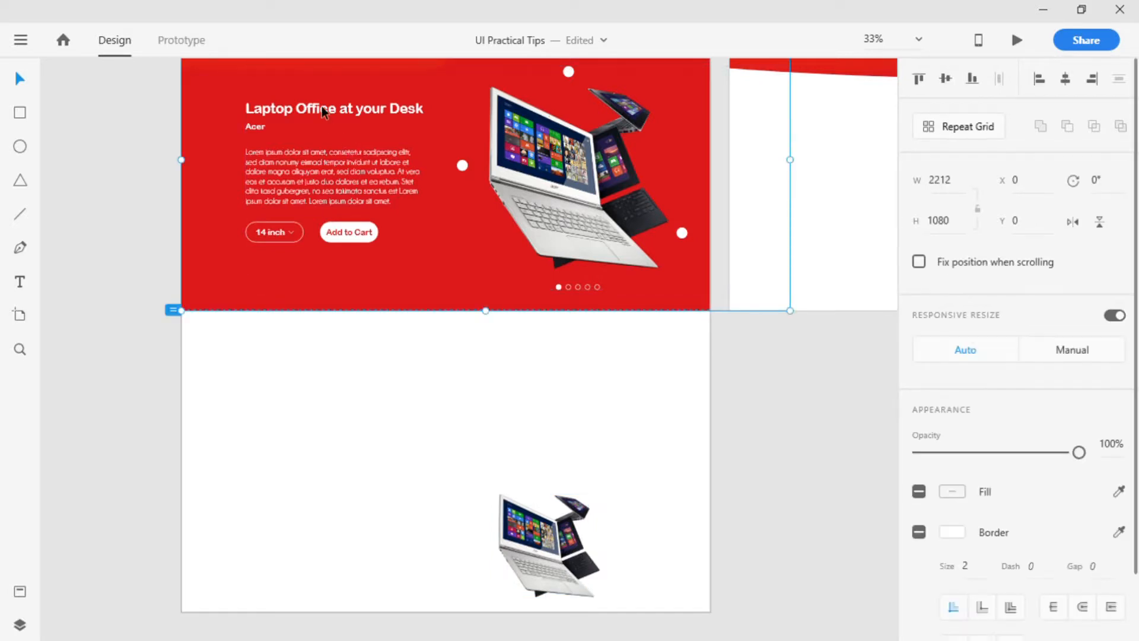
pyautogui.doubleClick(322, 106)
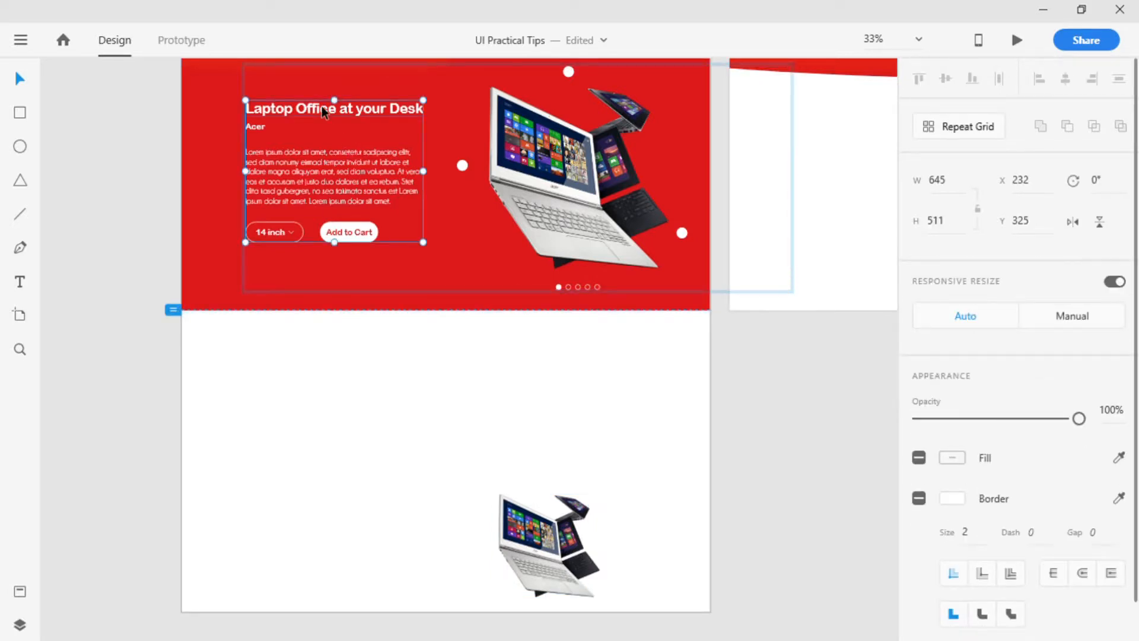
pyautogui.click(376, 434)
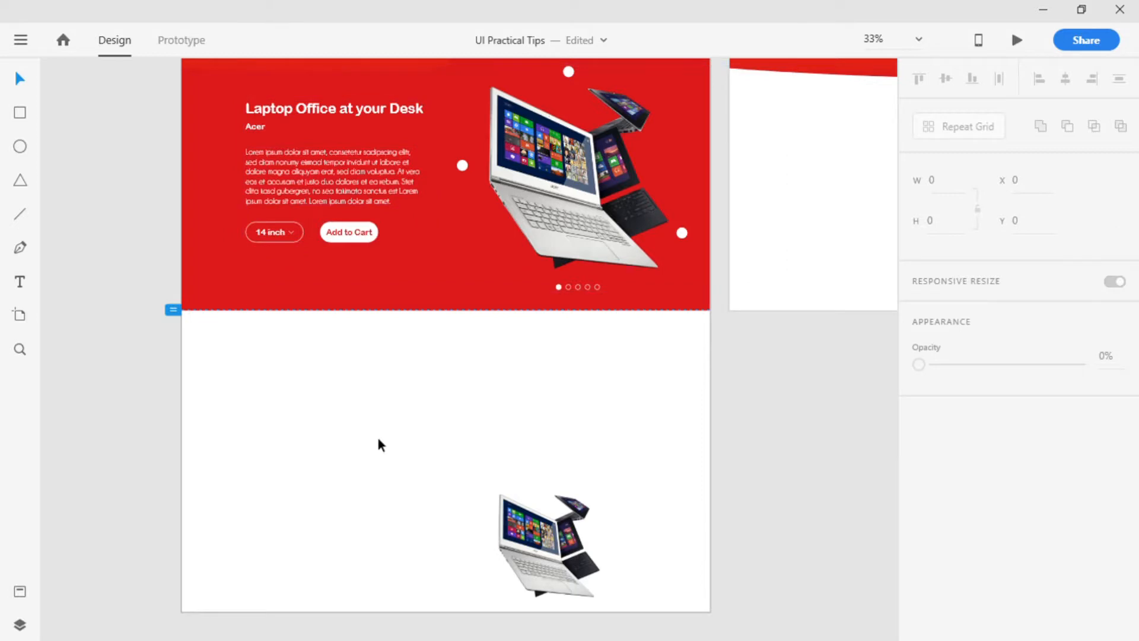
pyautogui.hotkey('ctrl', 'v')
pyautogui.moveTo(353, 110); pyautogui.dragTo(343, 414)
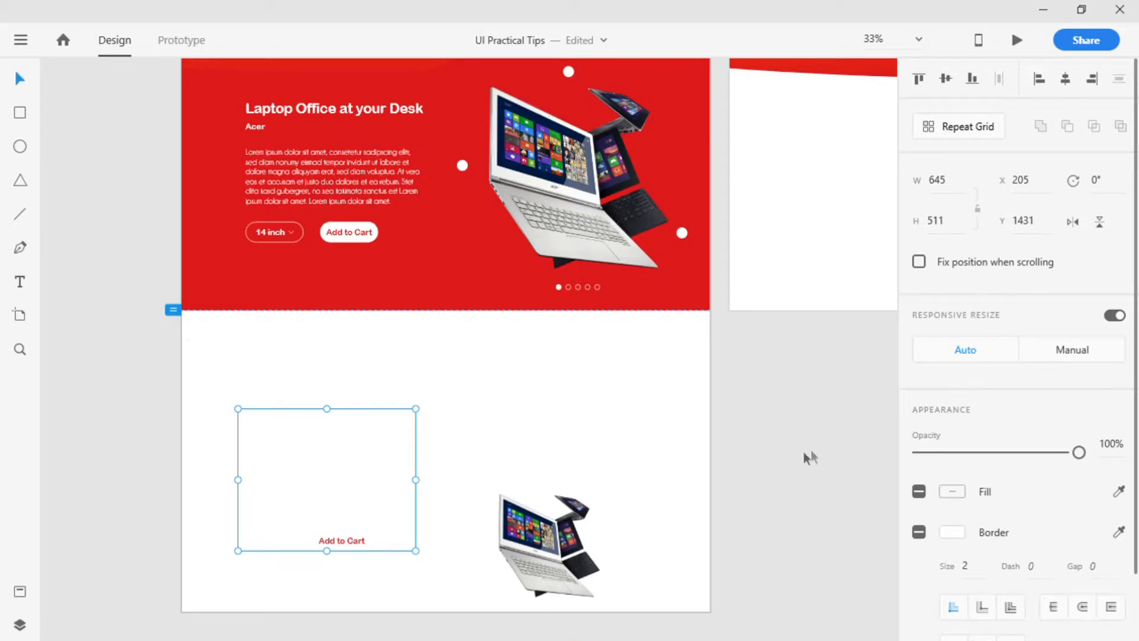
pyautogui.click(789, 457)
# Fill the copied "Laptop Office at your Desk" heading with dark grey #2E2E2E.
pyautogui.doubleClick(323, 411)
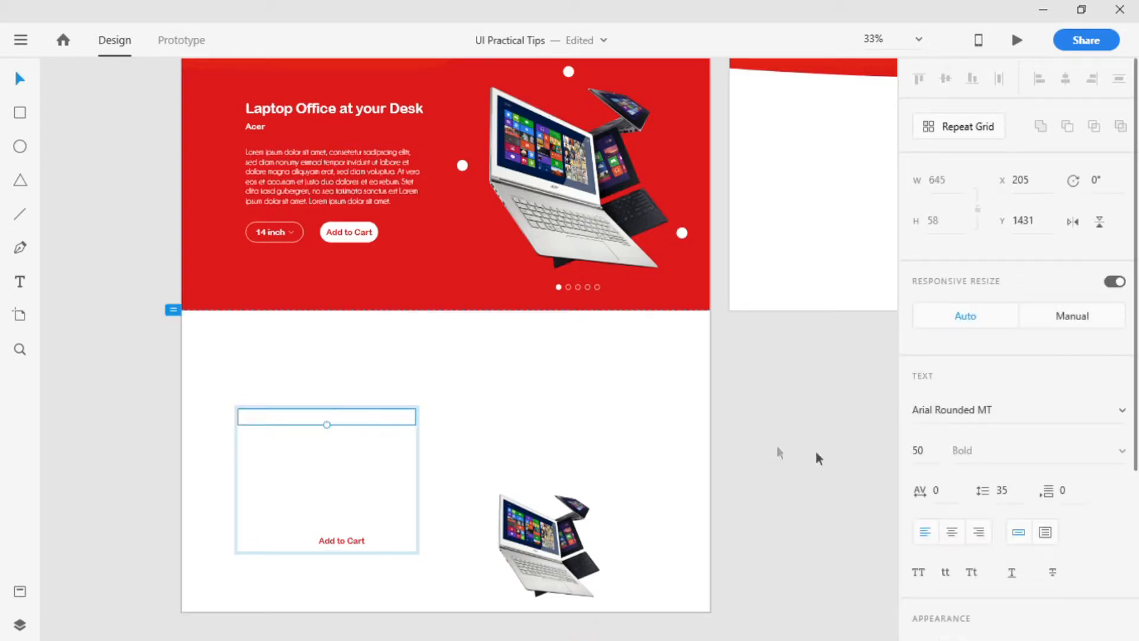
pyautogui.scroll(-5, 997, 473)
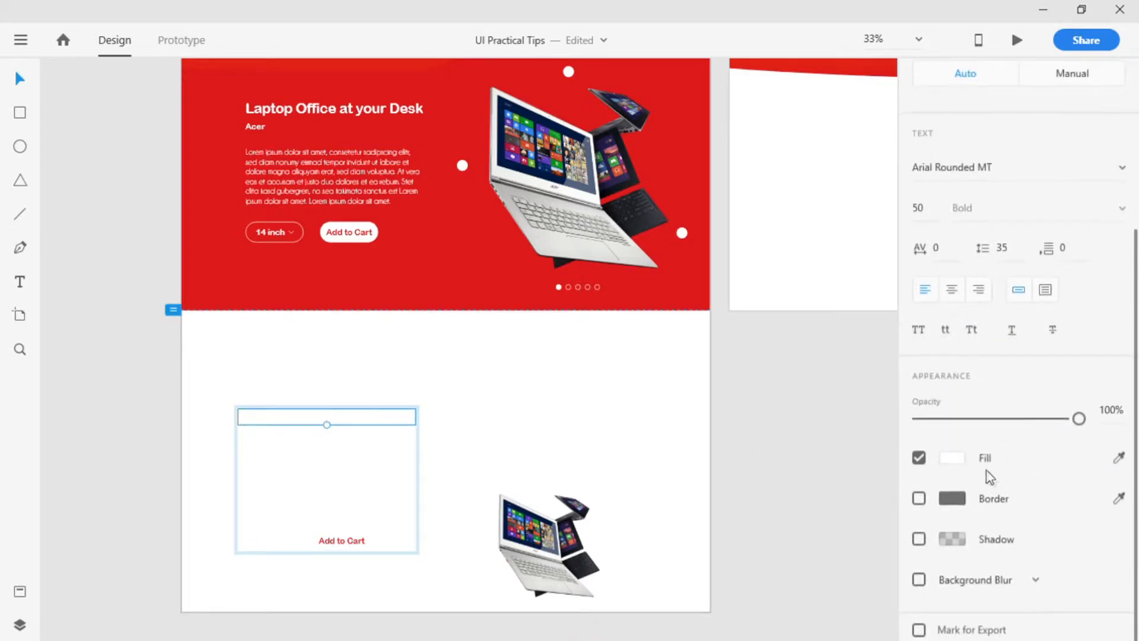
pyautogui.click(952, 458)
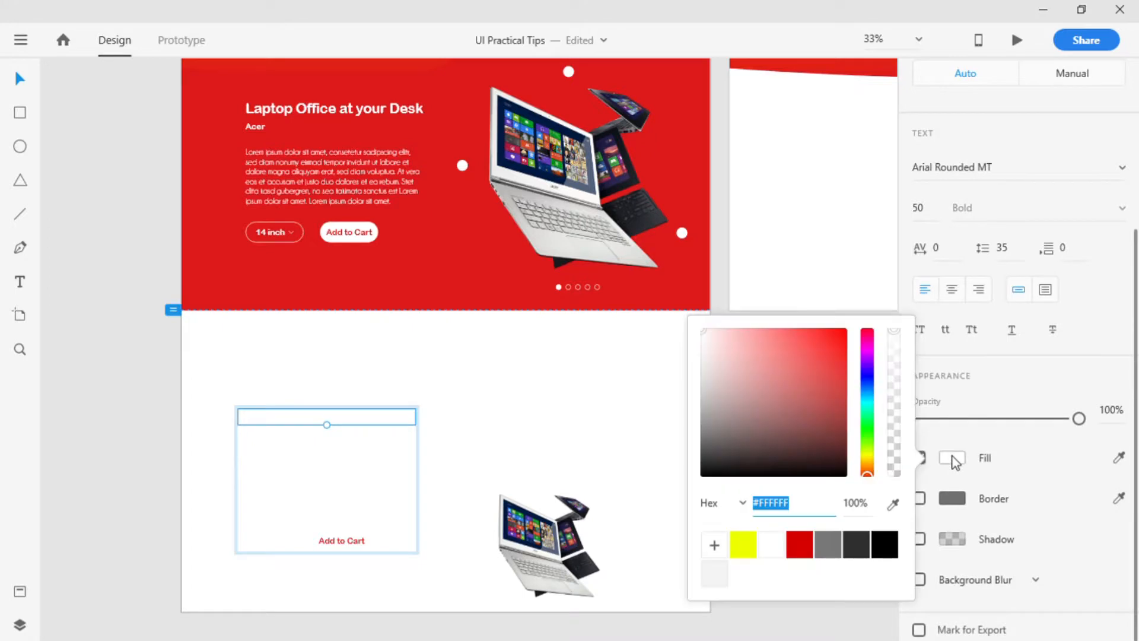
pyautogui.click(858, 550)
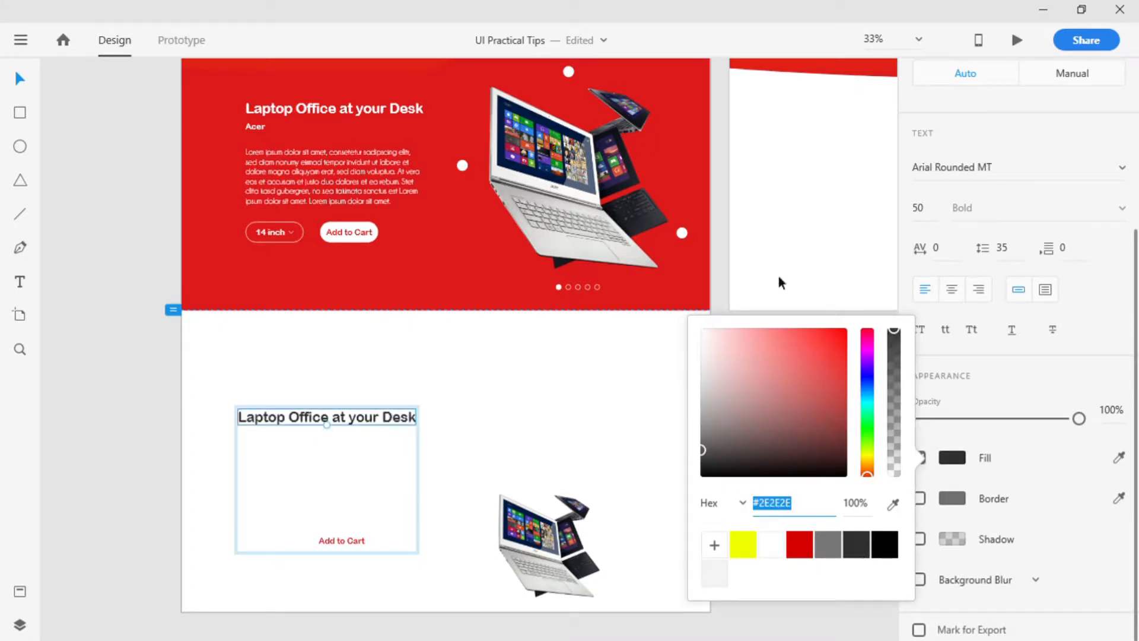
pyautogui.click(111, 415)
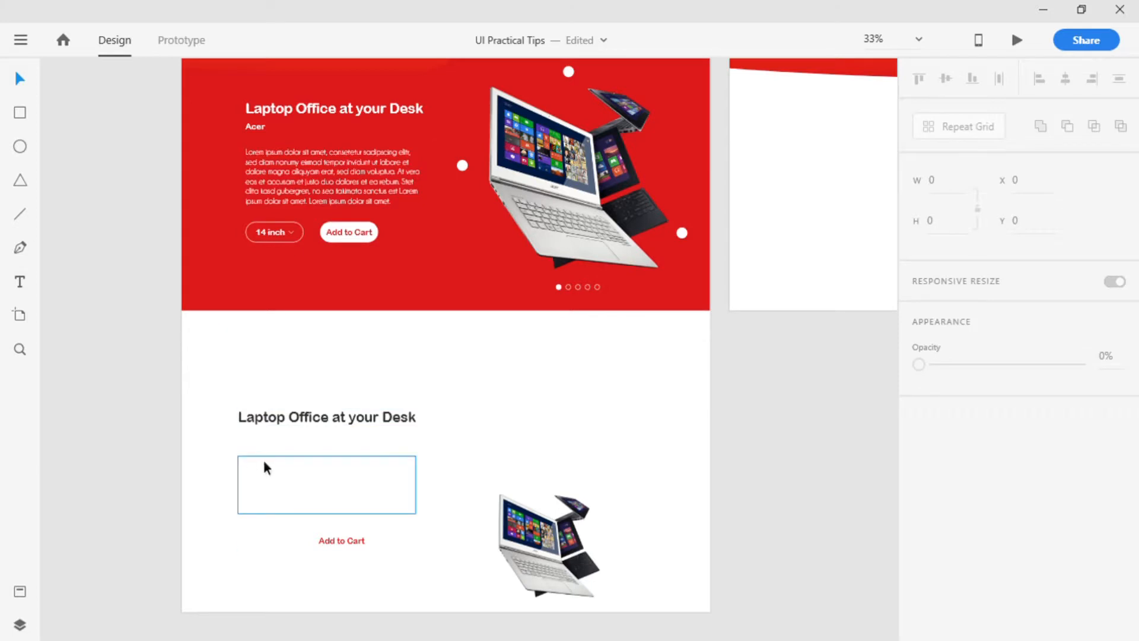
# Fill the copied lorem ipsum paragraph with grey #777777.
pyautogui.click(267, 481)
pyautogui.scroll(-4, 992, 507)
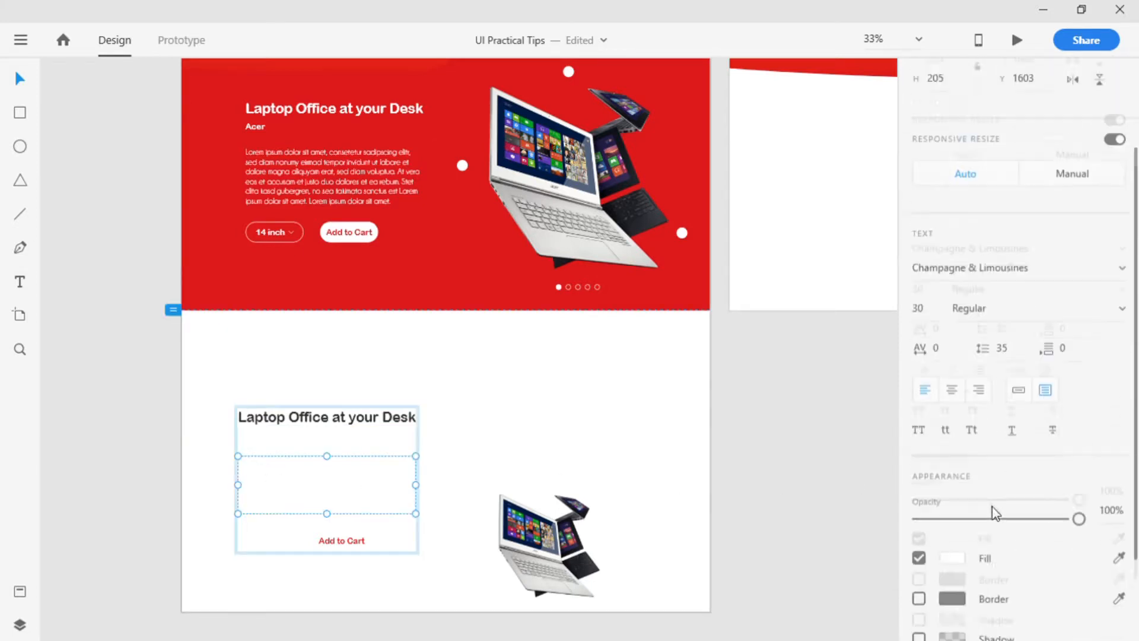
pyautogui.click(949, 498)
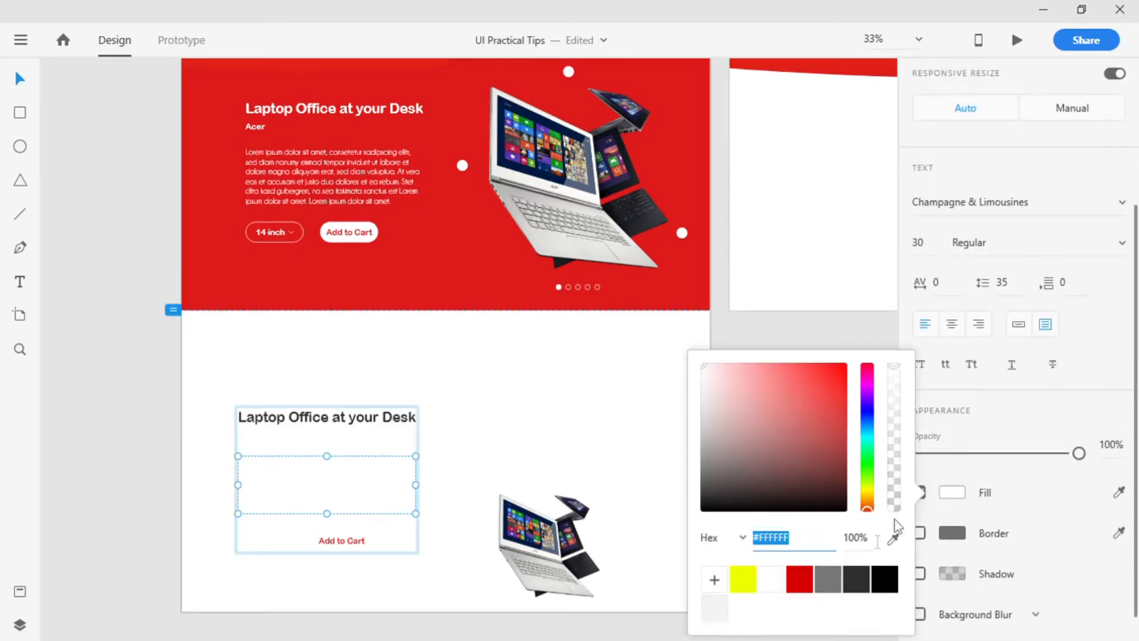
pyautogui.click(831, 576)
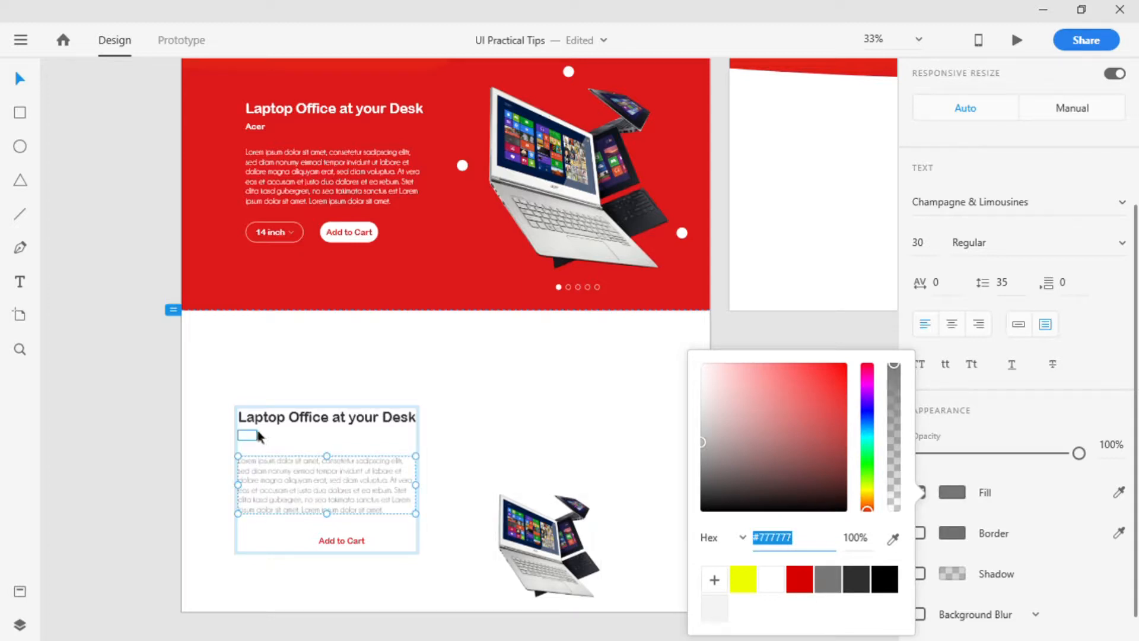
# Delete the Acer subtitle, the Add to Cart button and the 14 inch selector from the copied text group.
pyautogui.click(256, 434)
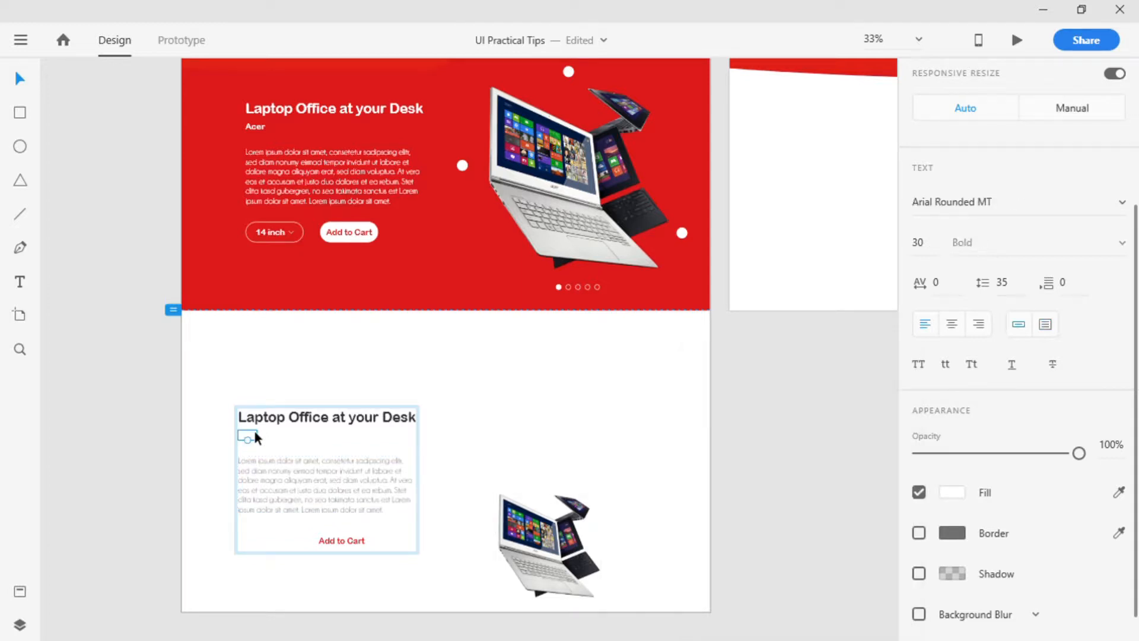
pyautogui.click(414, 449)
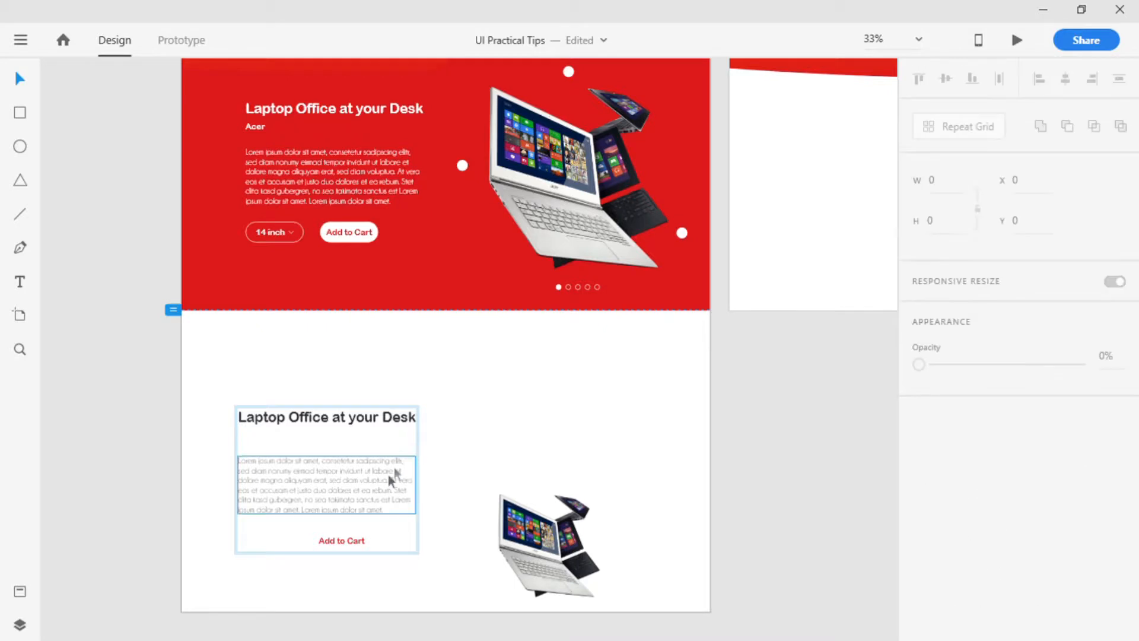
pyautogui.click(360, 543)
pyautogui.press('Delete')
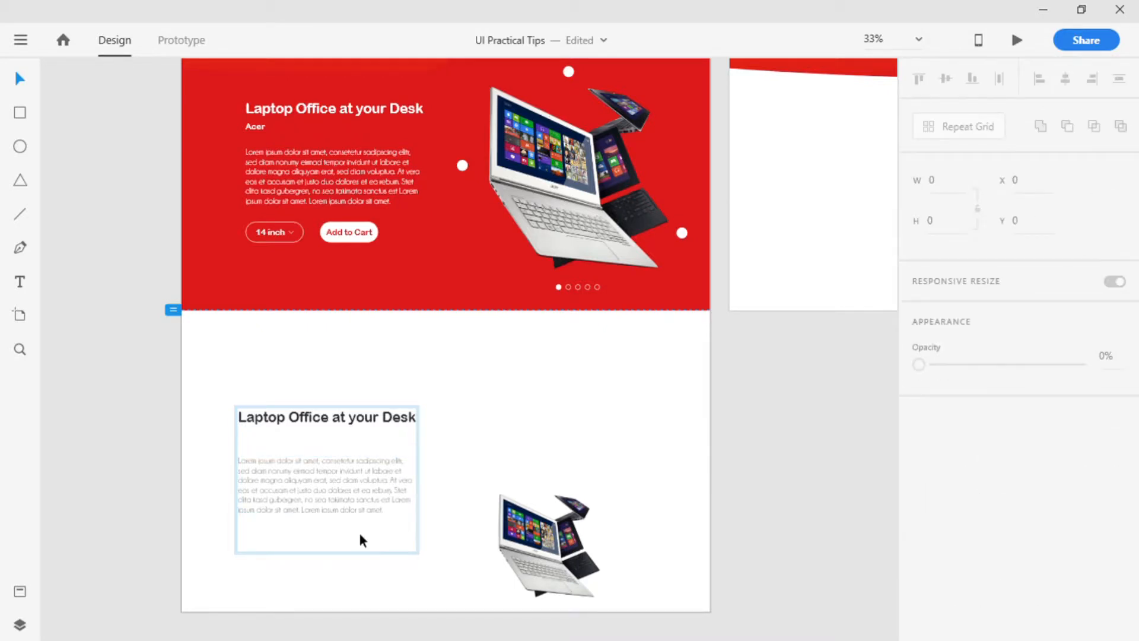
pyautogui.click(272, 539)
pyautogui.press('Delete')
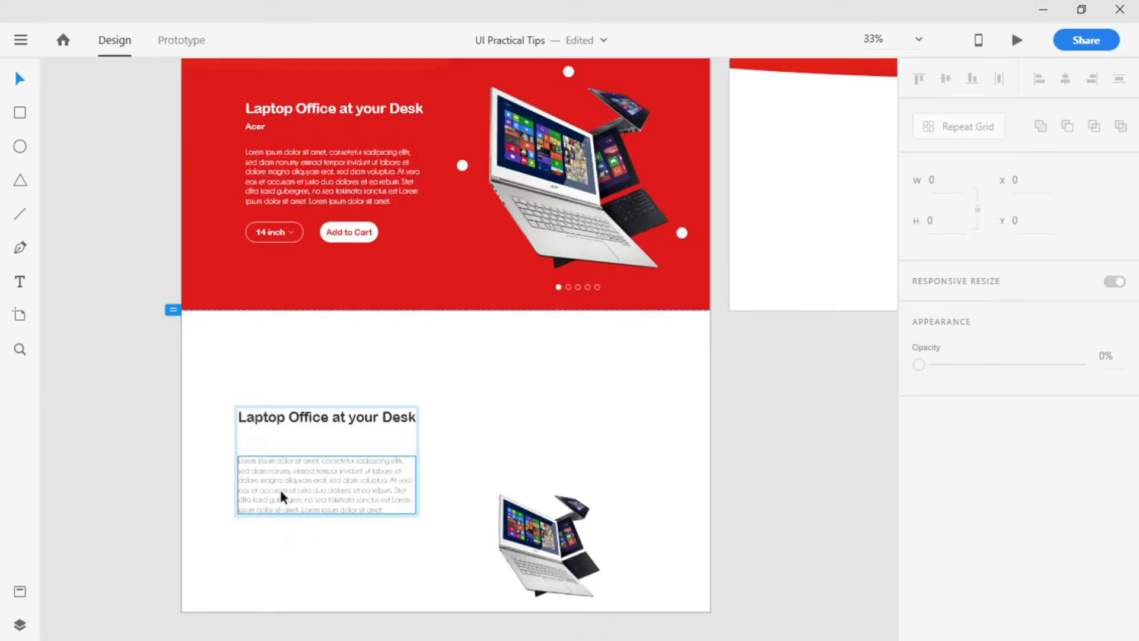
# Move the copied paragraph up closer to its heading and change the heading text to "Full HD".
pyautogui.moveTo(283, 481); pyautogui.dragTo(288, 467)
pyautogui.doubleClick(292, 416)
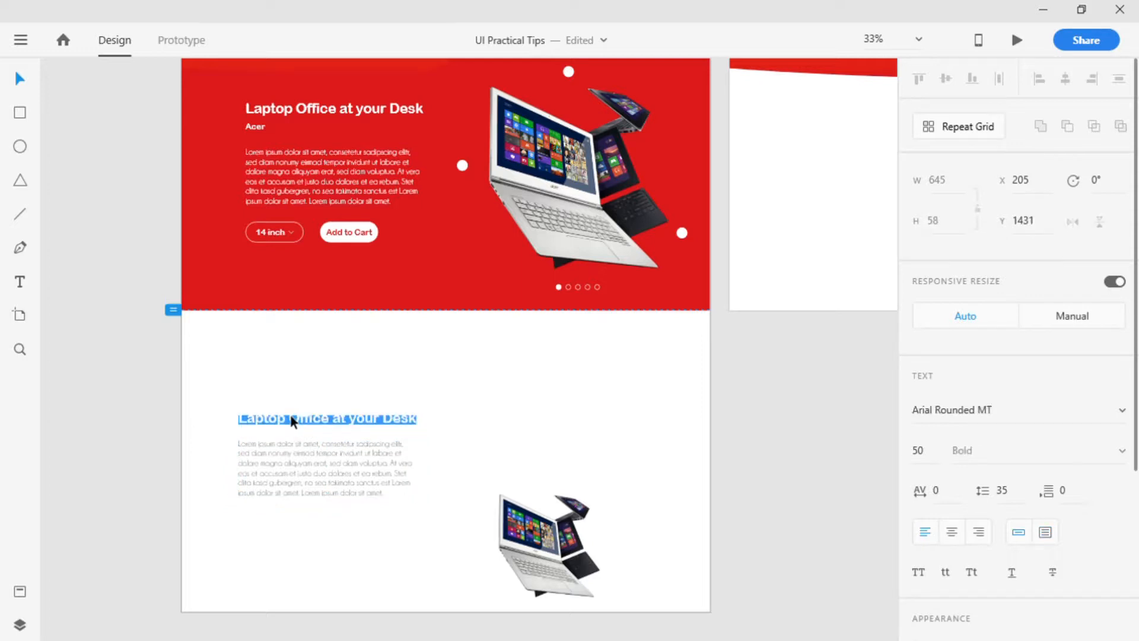
pyautogui.write('Full HD')
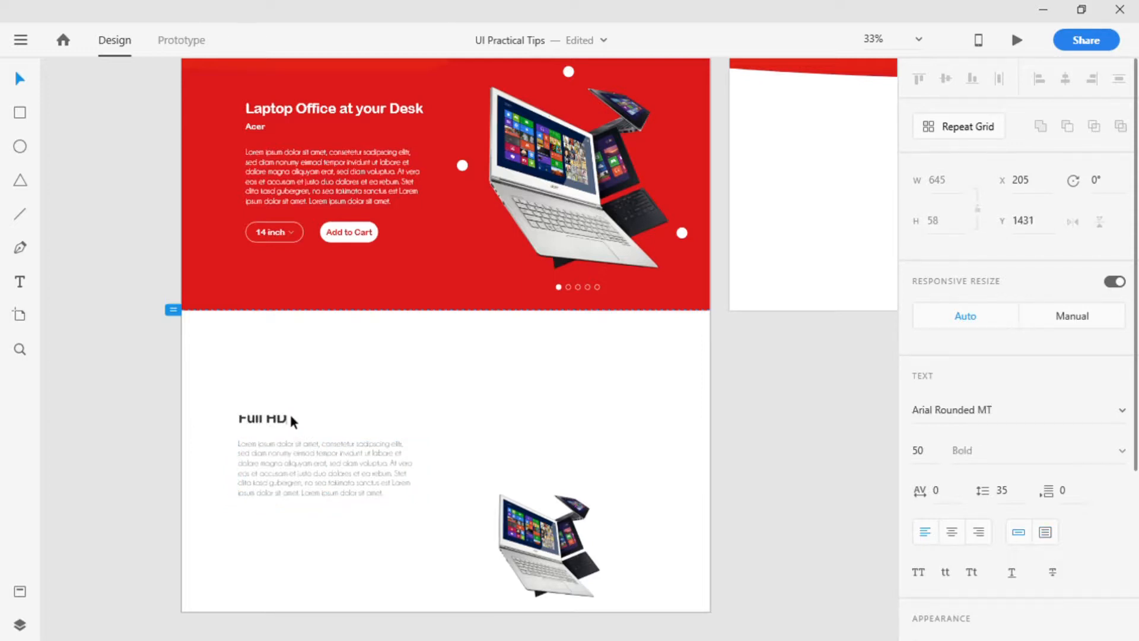
pyautogui.press('Escape')
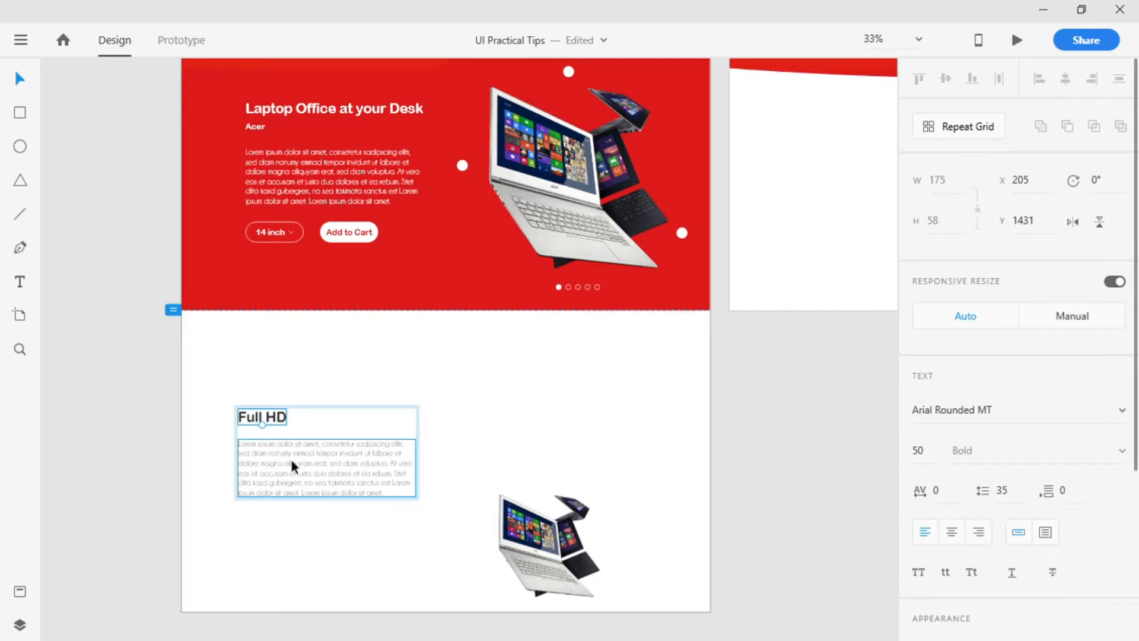
pyautogui.moveTo(290, 458); pyautogui.dragTo(286, 462)
pyautogui.hotkey('ctrl', 'z')
# Move the whole Full HD text group down to about X 250, Y 1766, vertically centred with the small laptop image.
pyautogui.click(101, 456)
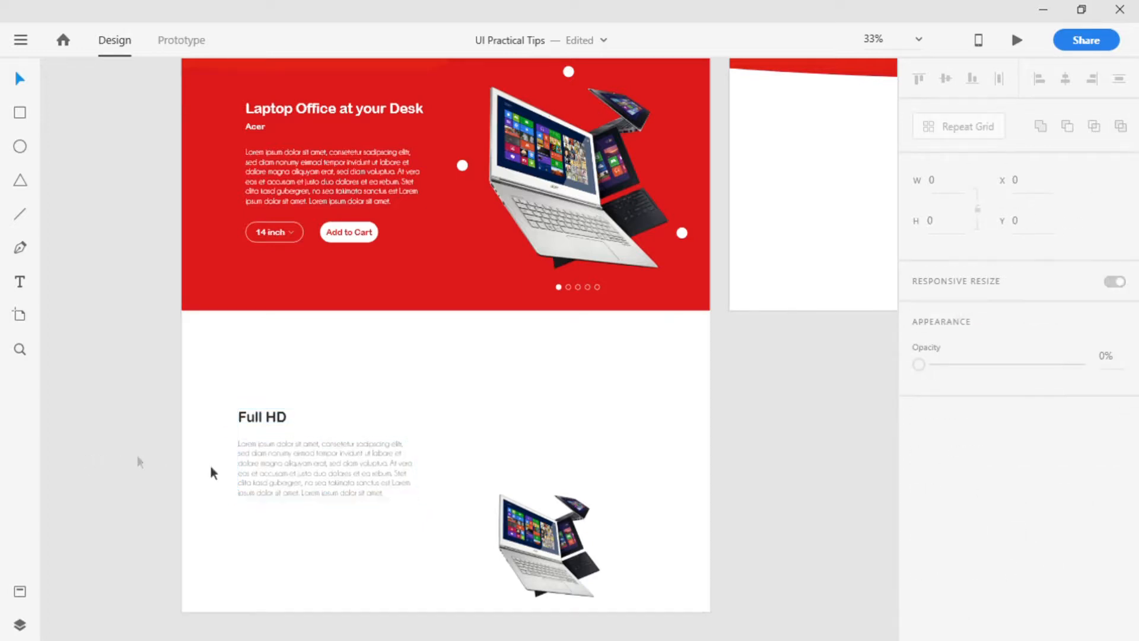
pyautogui.click(315, 471)
pyautogui.moveTo(313, 465); pyautogui.dragTo(325, 565)
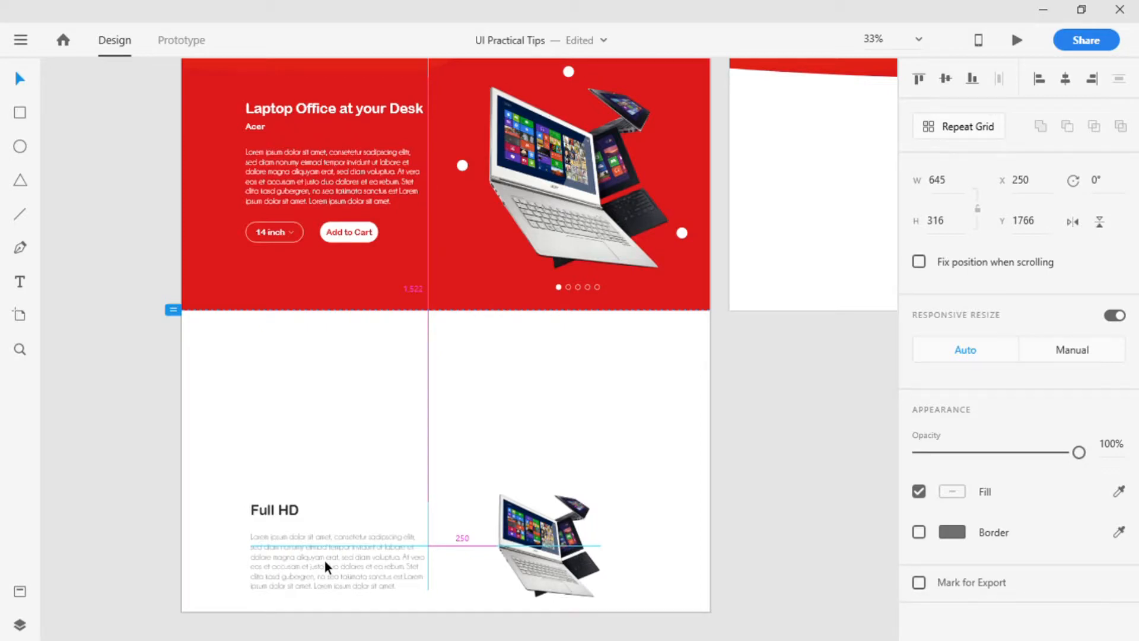
pyautogui.moveTo(328, 560); pyautogui.dragTo(328, 560)
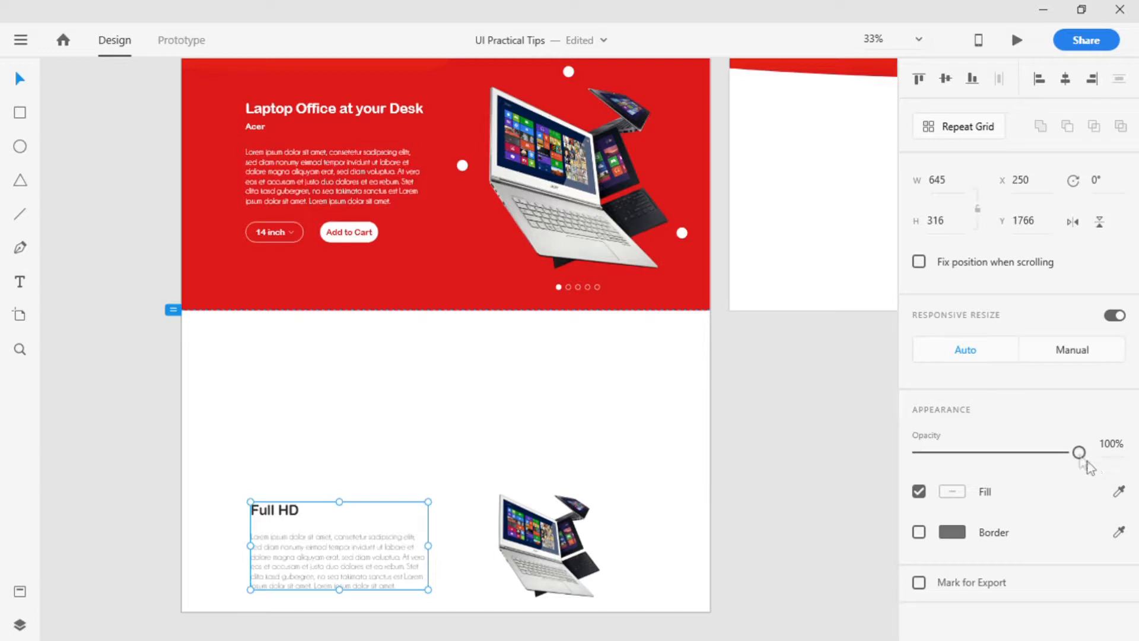
pyautogui.moveTo(1080, 454)
pyautogui.mouseDown()
pyautogui.moveTo(930, 453)
pyautogui.moveTo(1080, 454)
pyautogui.mouseUp()
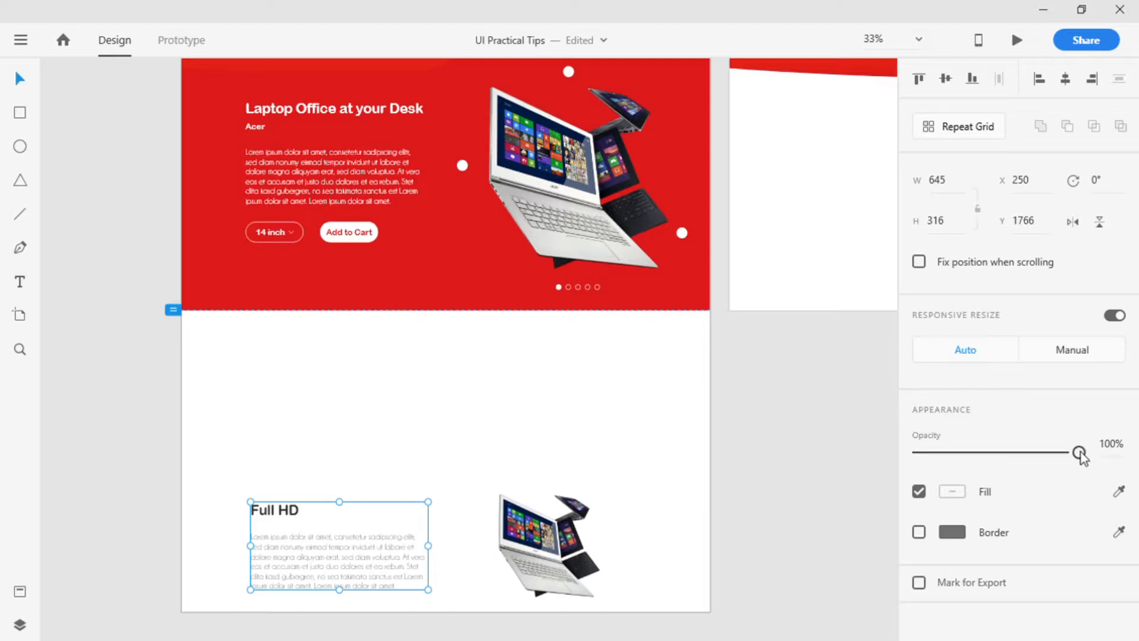
pyautogui.click(749, 501)
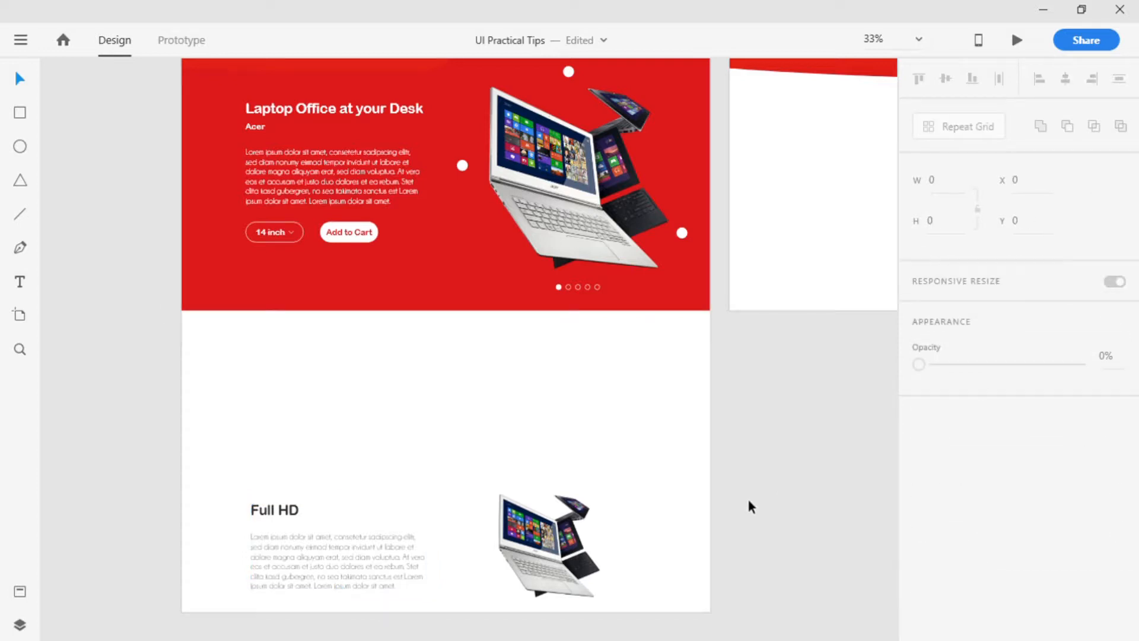
# Draw a short diagonal line about 72 by 39 beside the Full HD heading and a horizontal line about 287 long near its lower end.
pyautogui.click(22, 216)
pyautogui.moveTo(327, 518); pyautogui.dragTo(350, 530)
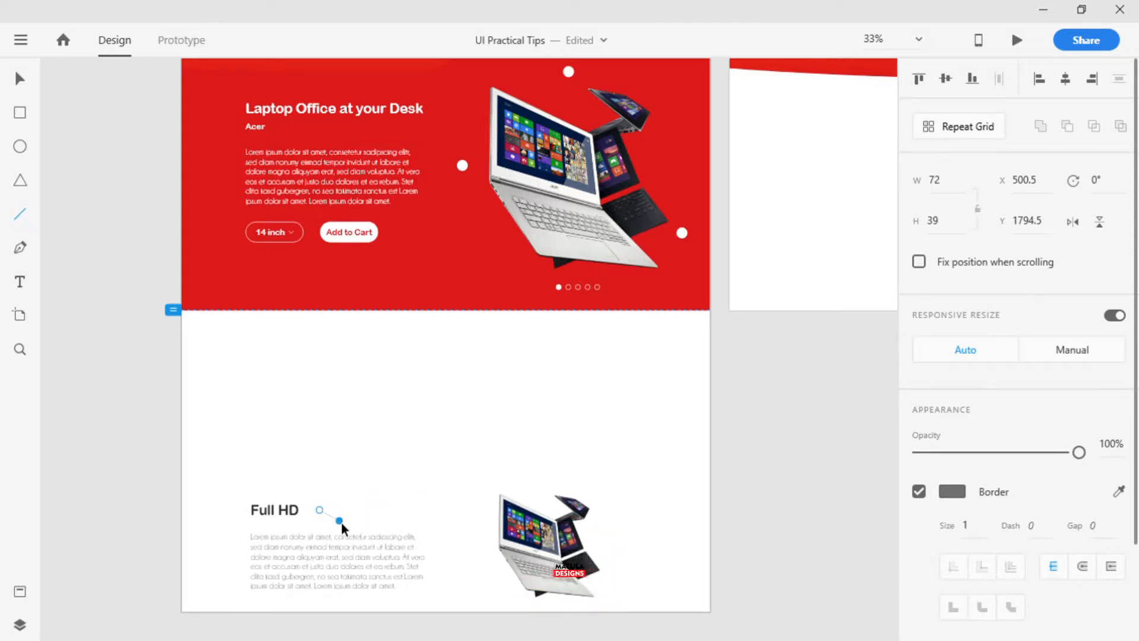
pyautogui.moveTo(352, 528); pyautogui.dragTo(432, 529)
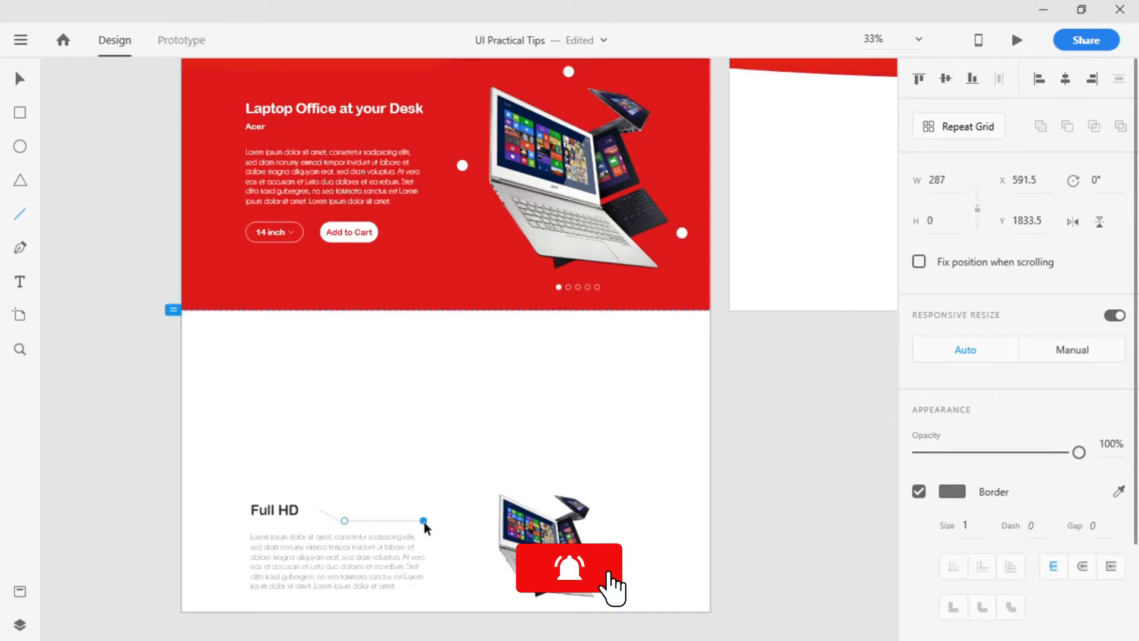
# Set the border size of both the horizontal and the diagonal line to 2.
pyautogui.click(983, 533)
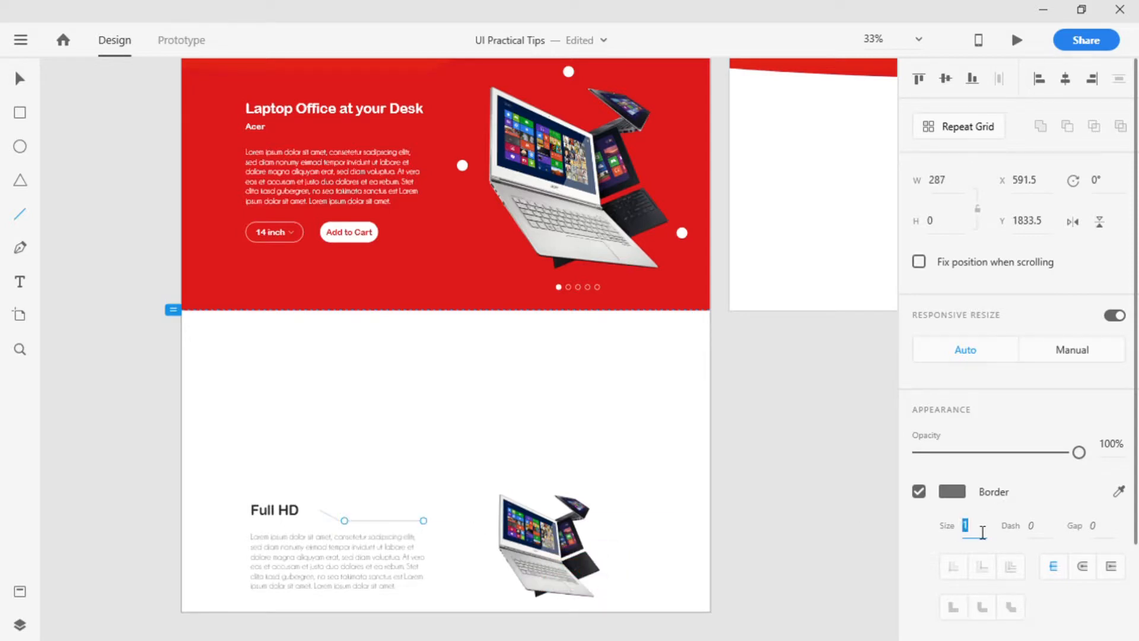
pyautogui.press('Up')
pyautogui.press('Return')
pyautogui.click(20, 78)
pyautogui.click(327, 514)
pyautogui.click(963, 524)
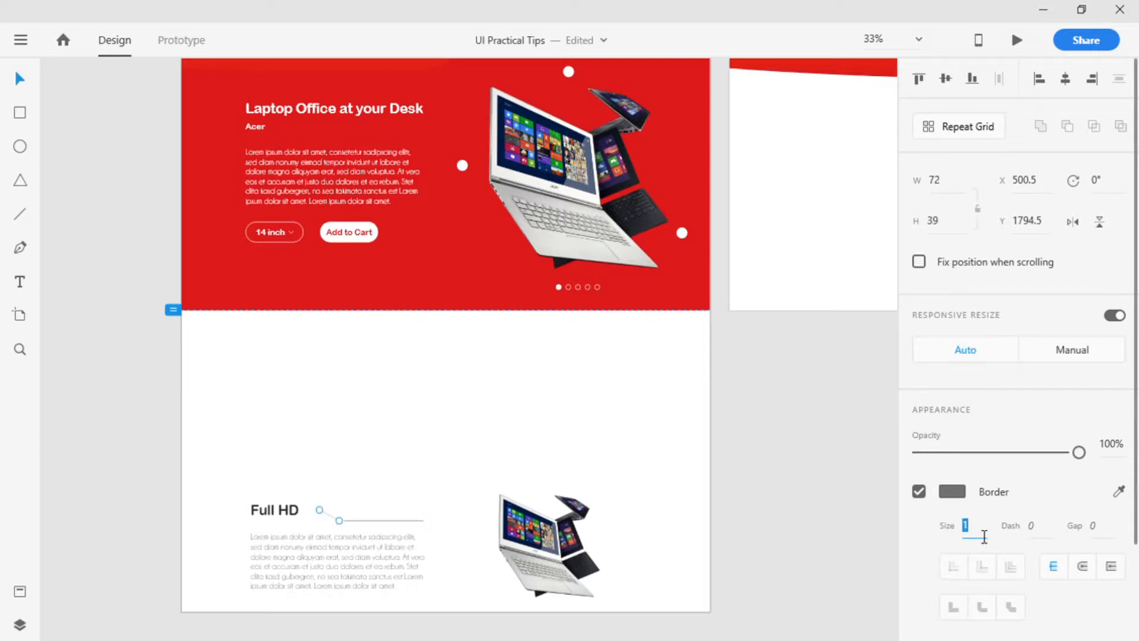
pyautogui.write('2')
pyautogui.press('Return')
# Move the horizontal line to meet the diagonal line's lower end and combine both lines into one shape with Add.
pyautogui.hotkey('ctrl', '1')
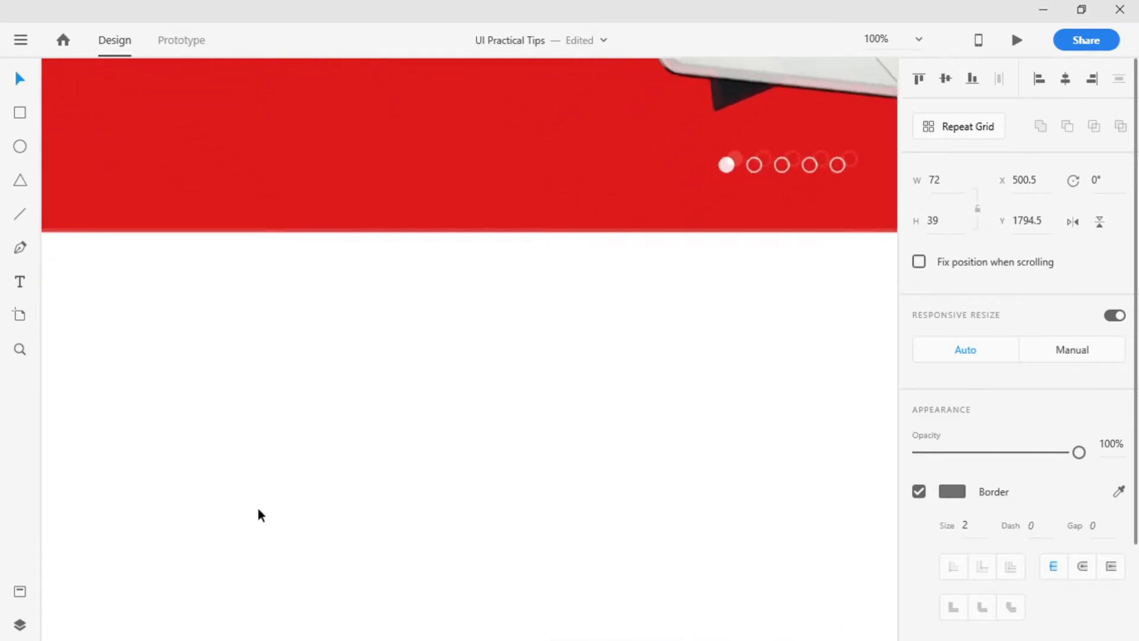
pyautogui.moveTo(281, 547); pyautogui.dragTo(568, 94)
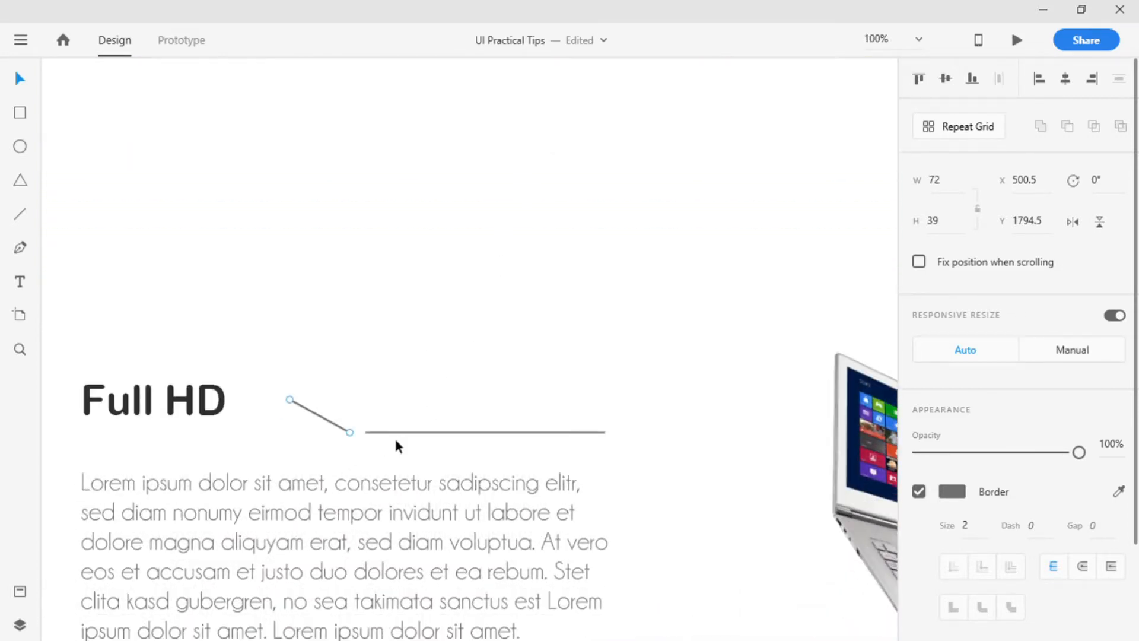
pyautogui.moveTo(405, 433); pyautogui.dragTo(391, 439)
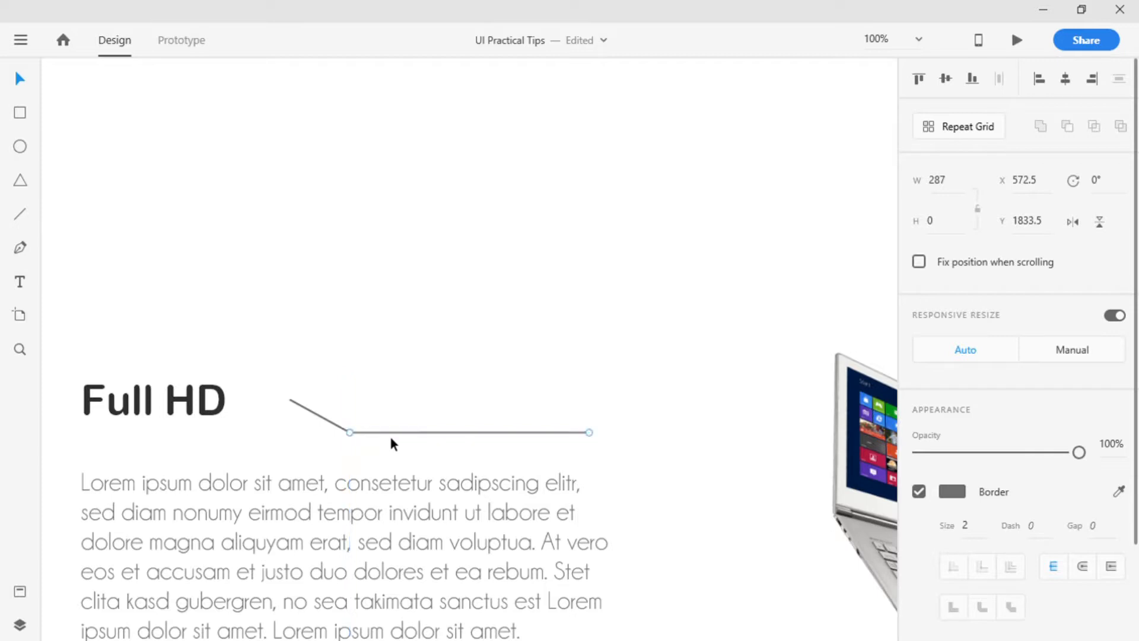
pyautogui.keyDown('shift'); pyautogui.click(336, 426); pyautogui.keyUp('shift')
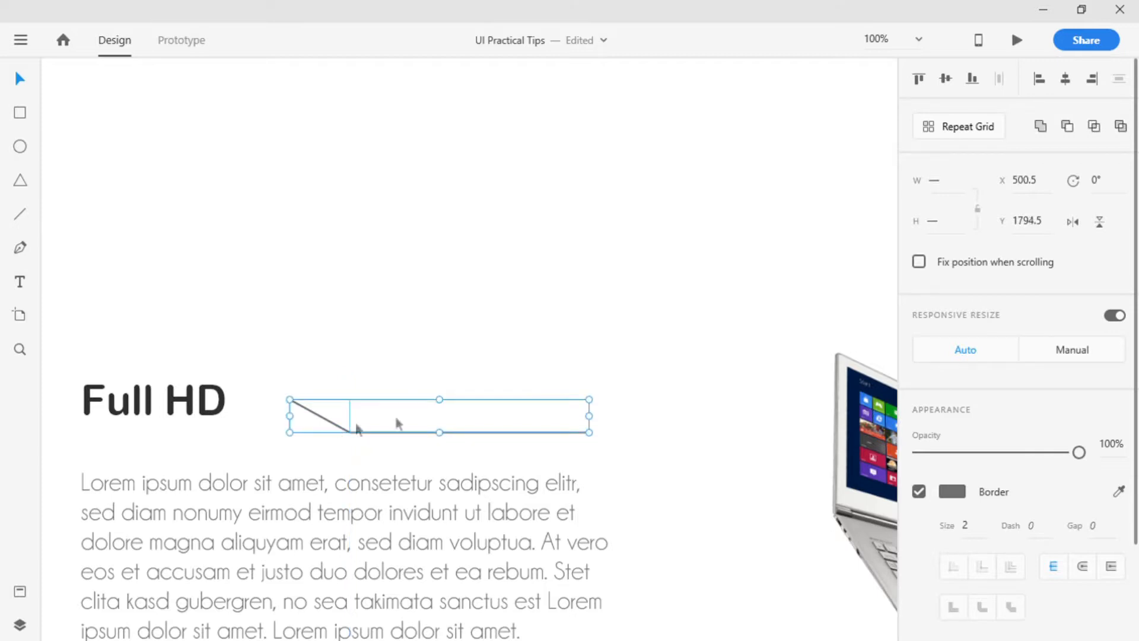
pyautogui.click(1041, 127)
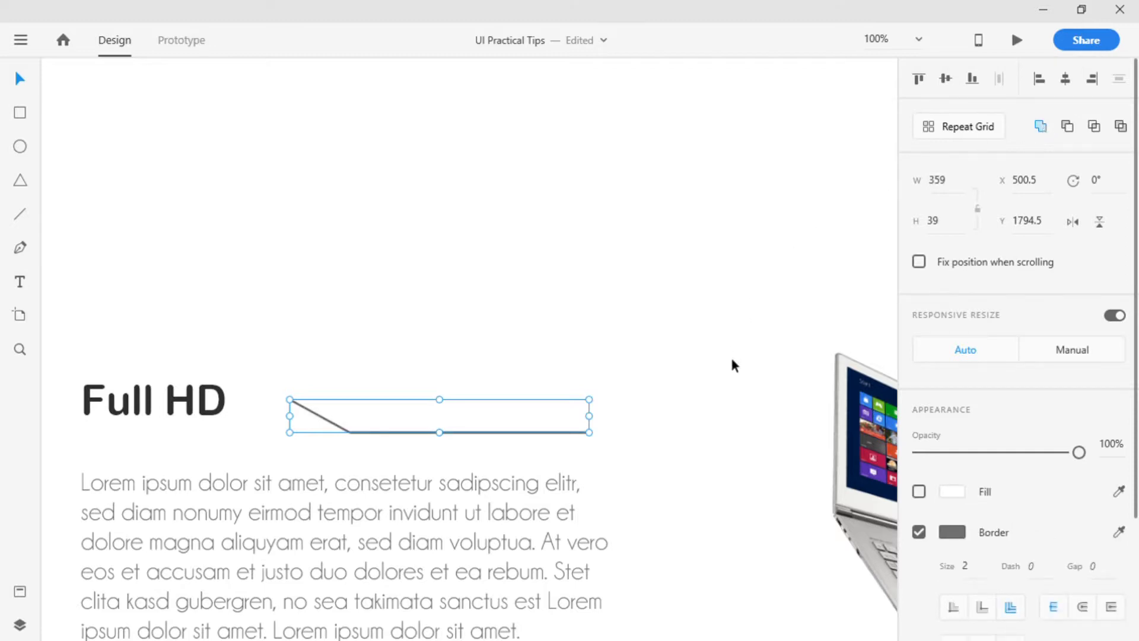
# Move the combined line closer to the Full HD heading, about X 460.5, Y 1796.5, and raise the paragraph to about Y 1856.
pyautogui.moveTo(551, 434); pyautogui.dragTo(518, 436)
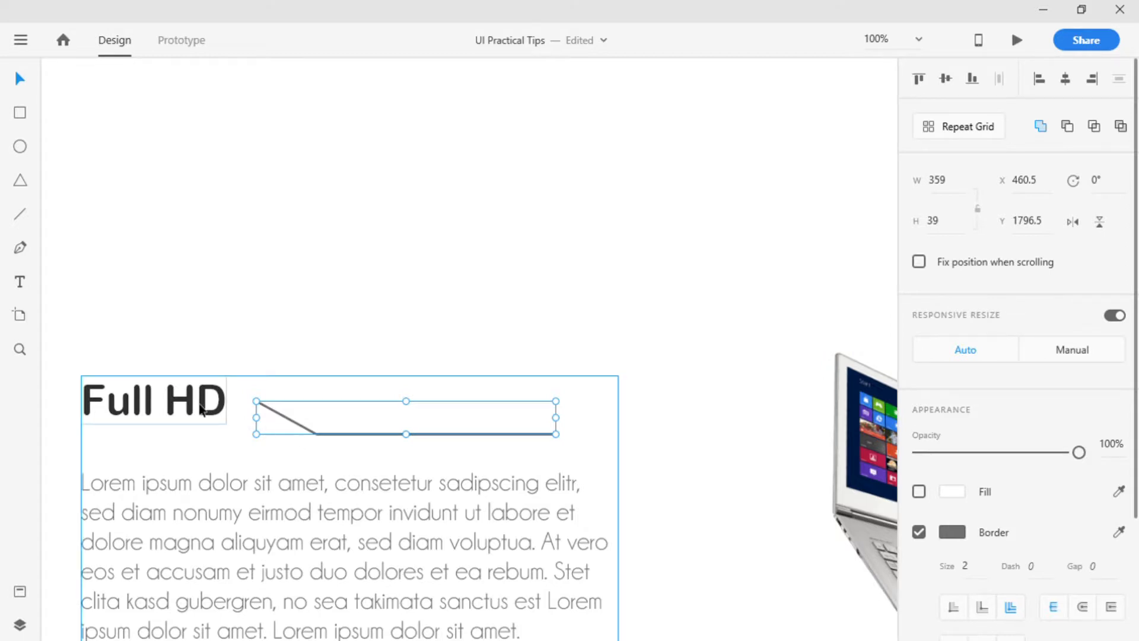
pyautogui.doubleClick(195, 479)
pyautogui.moveTo(201, 479); pyautogui.dragTo(202, 468)
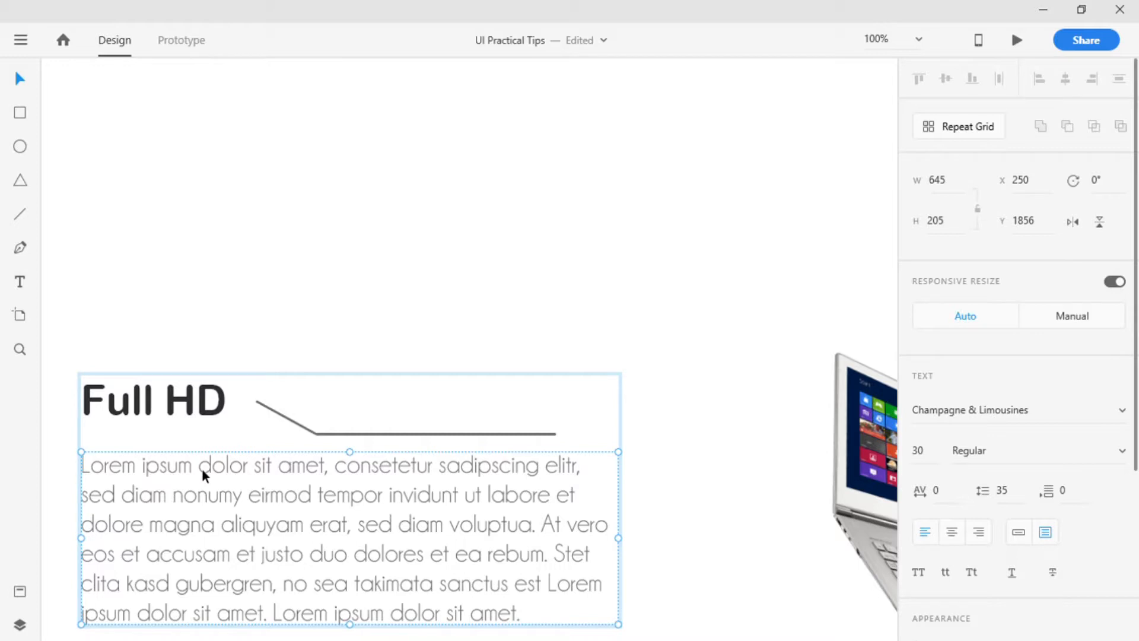
pyautogui.keyDown('shift'); pyautogui.click(205, 407); pyautogui.keyUp('shift')
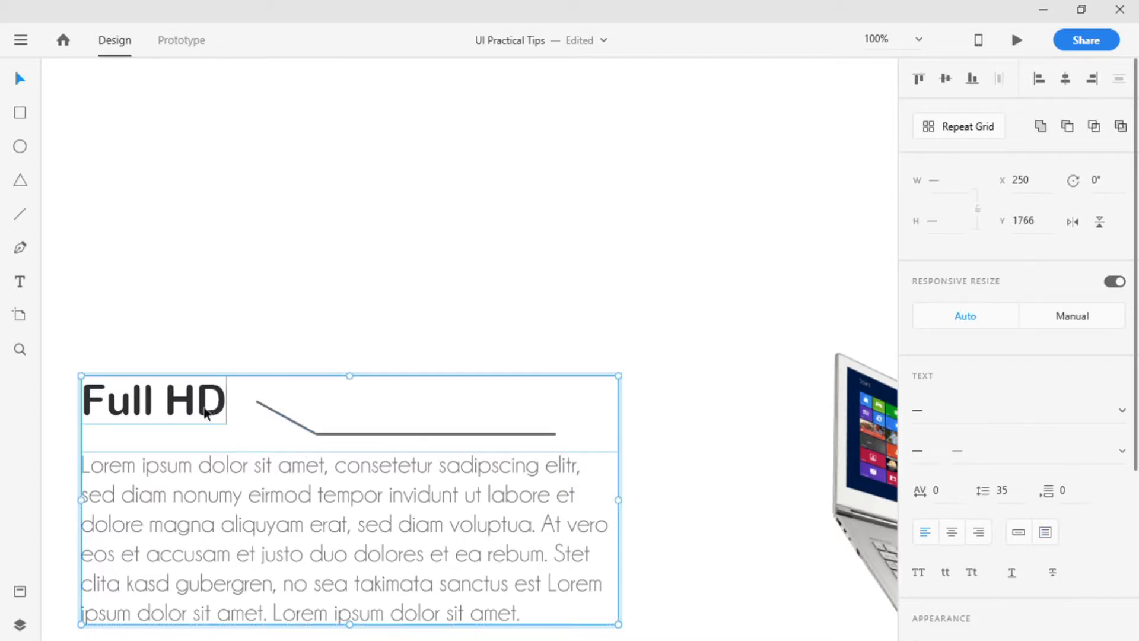
pyautogui.click(326, 302)
# Group the combined line with the Full HD text group.
pyautogui.click(204, 407)
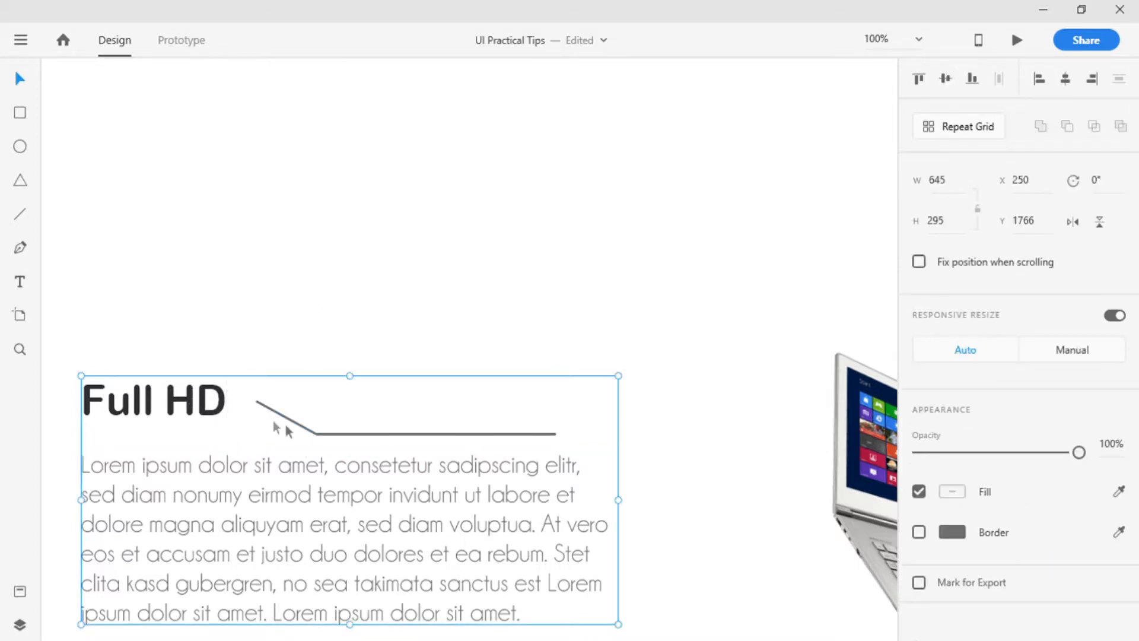
pyautogui.keyDown('shift'); pyautogui.click(305, 429); pyautogui.keyUp('shift')
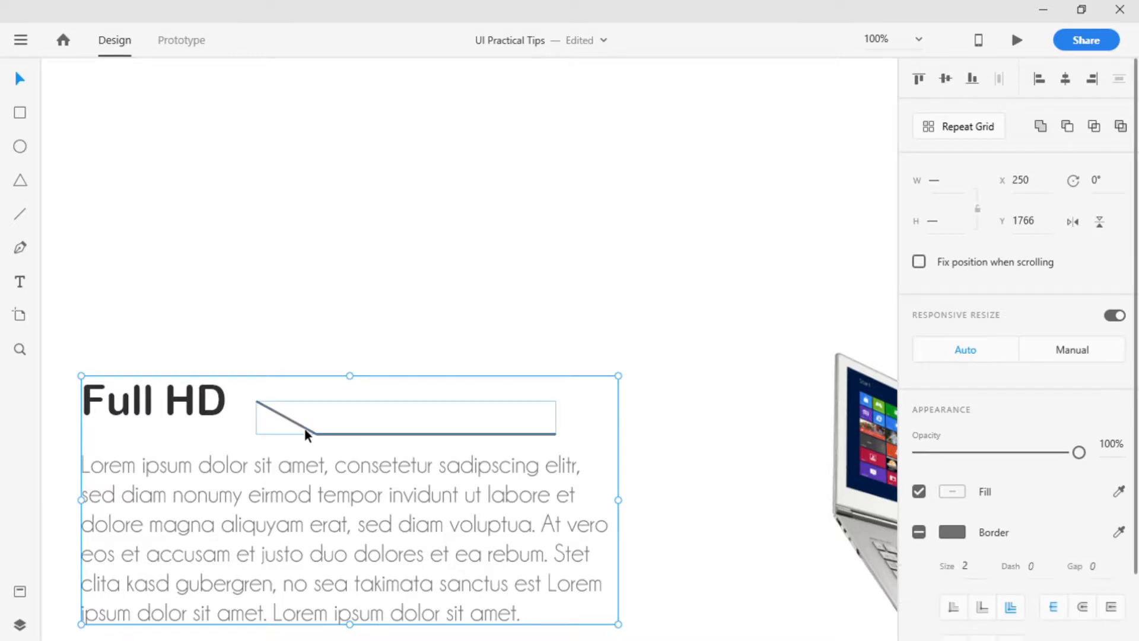
pyautogui.keyDown('shift'); pyautogui.click(305, 429); pyautogui.keyUp('shift')
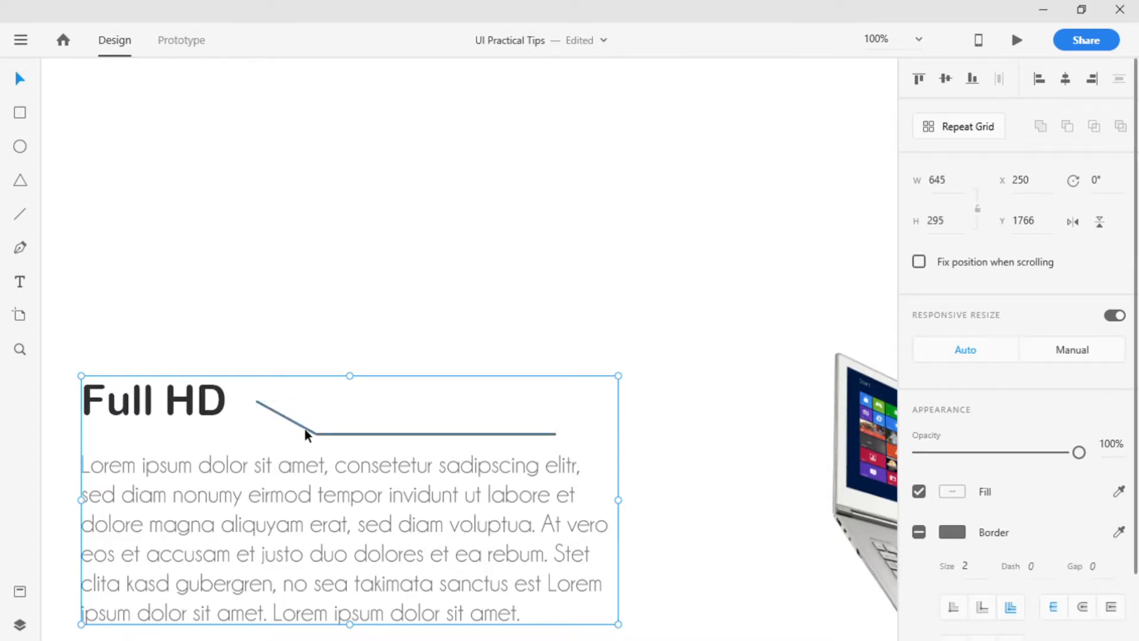
# Group the Full HD text and line with the small laptop image in the second section.
pyautogui.hotkey('ctrl', '-')
pyautogui.hotkey('ctrl', '-')
pyautogui.moveTo(623, 308); pyautogui.dragTo(529, 379)
pyautogui.click(152, 432)
pyautogui.moveTo(155, 426); pyautogui.dragTo(768, 512)
pyautogui.hotkey('ctrl', 'g')
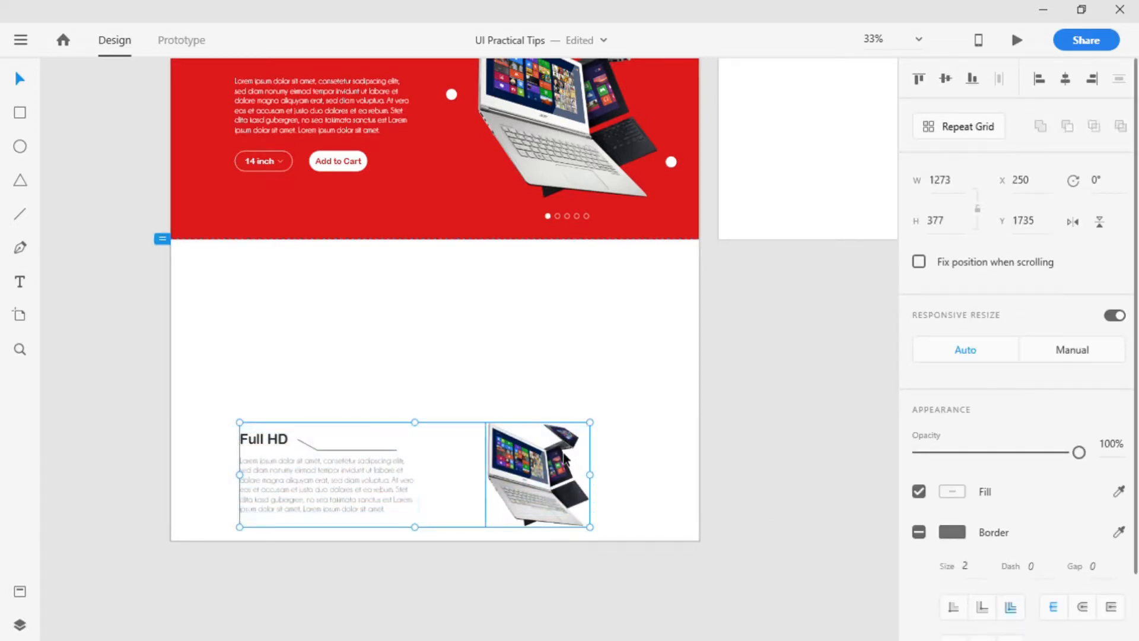
# Rename the new group of Full HD text and laptop image as "Page 2" in the layer list.
pyautogui.click(19, 625)
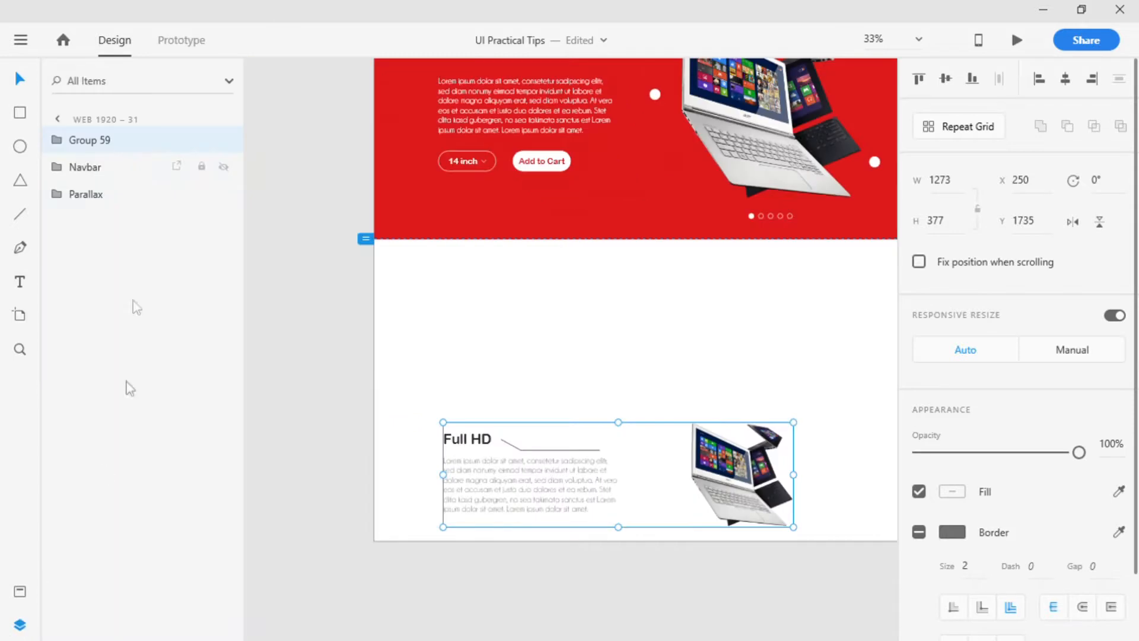
pyautogui.doubleClick(97, 143)
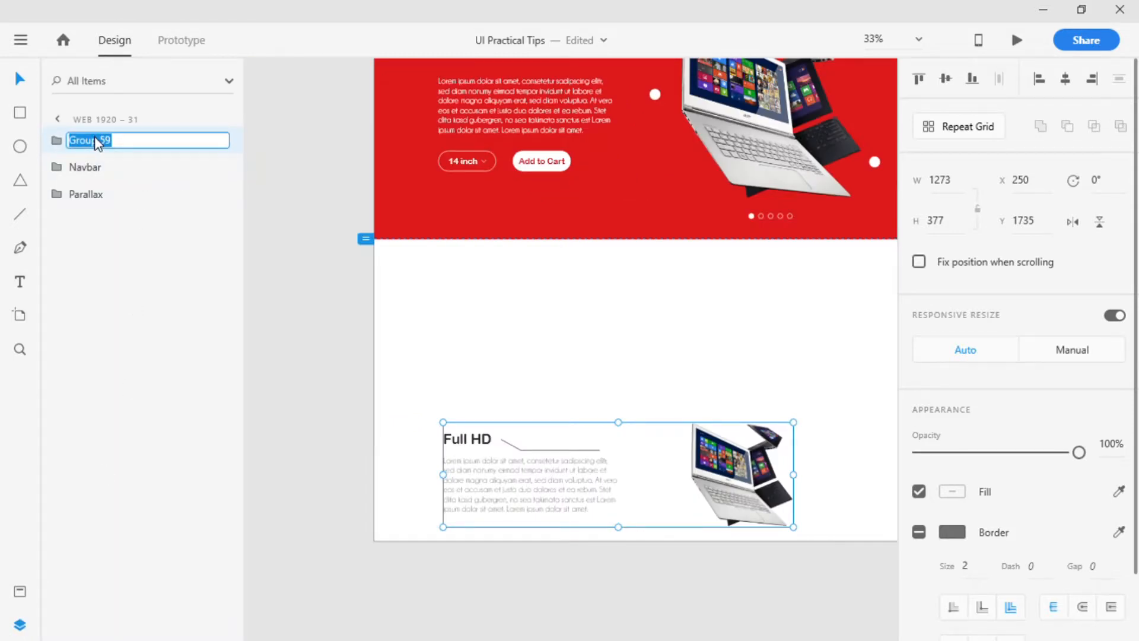
pyautogui.write('Page')
pyautogui.press('Return')
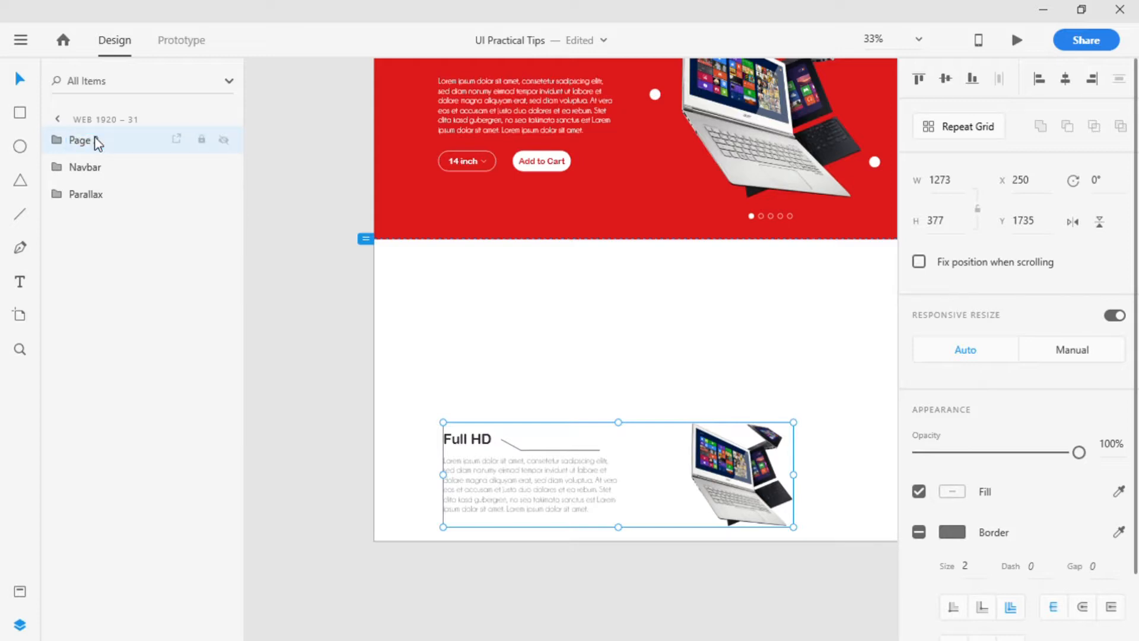
# Send the Page 2 group backward below both the Navbar and Parallax groups in the layer order.
pyautogui.hotkey('ctrl', '[')
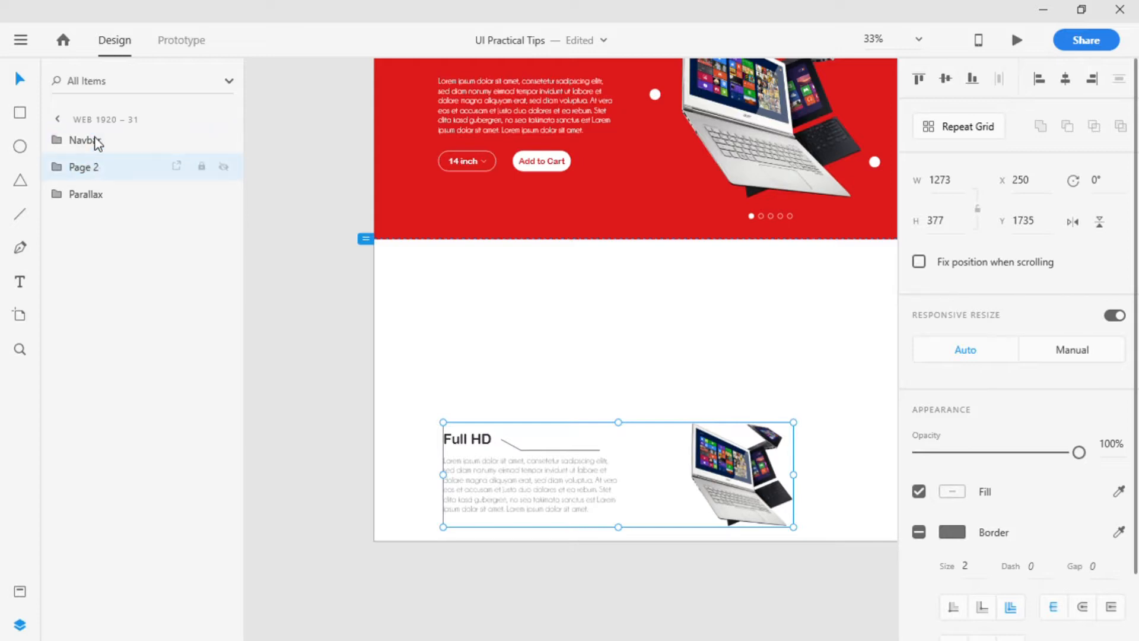
pyautogui.hotkey('ctrl', '[')
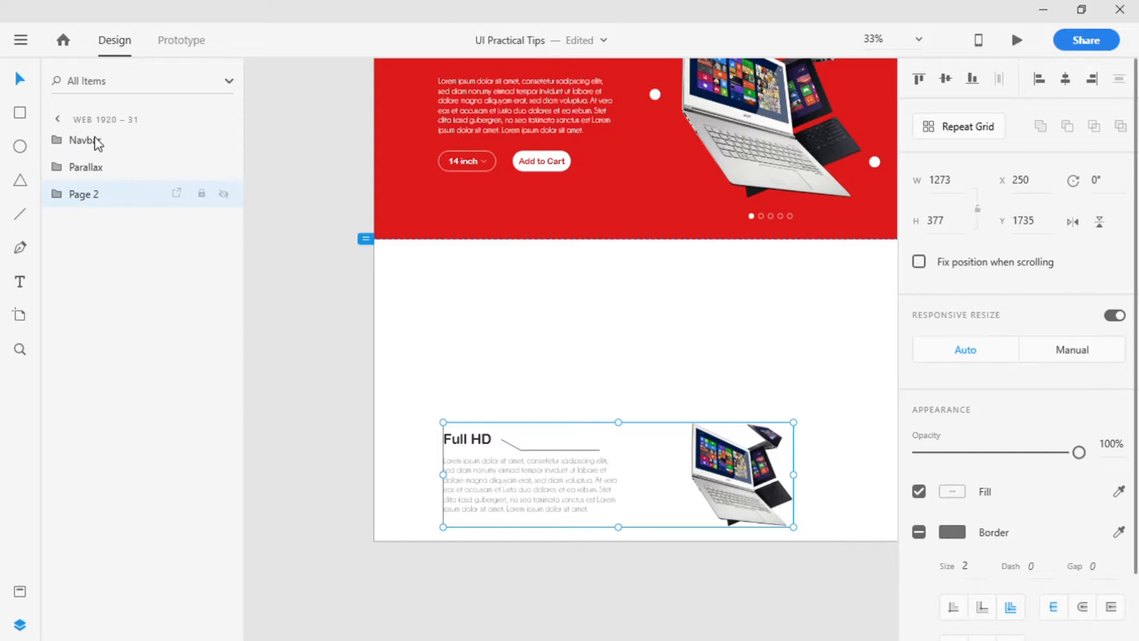
pyautogui.click(19, 624)
pyautogui.moveTo(601, 343); pyautogui.dragTo(547, 428)
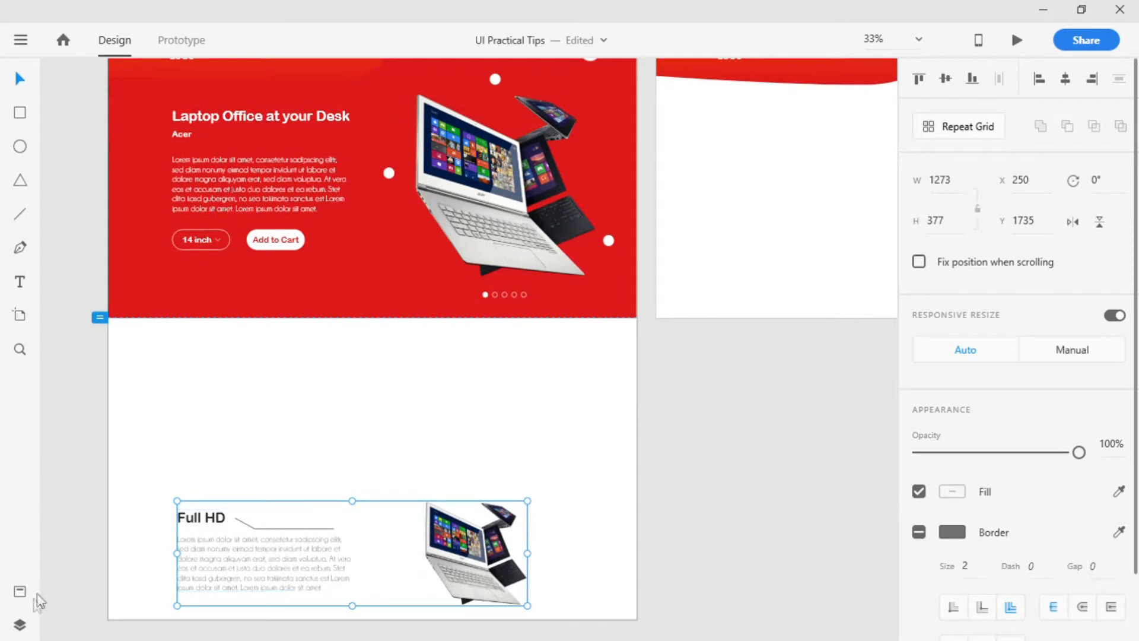
# Group the Navbar, Parallax and Page 2 layers together into a single group.
pyautogui.click(20, 624)
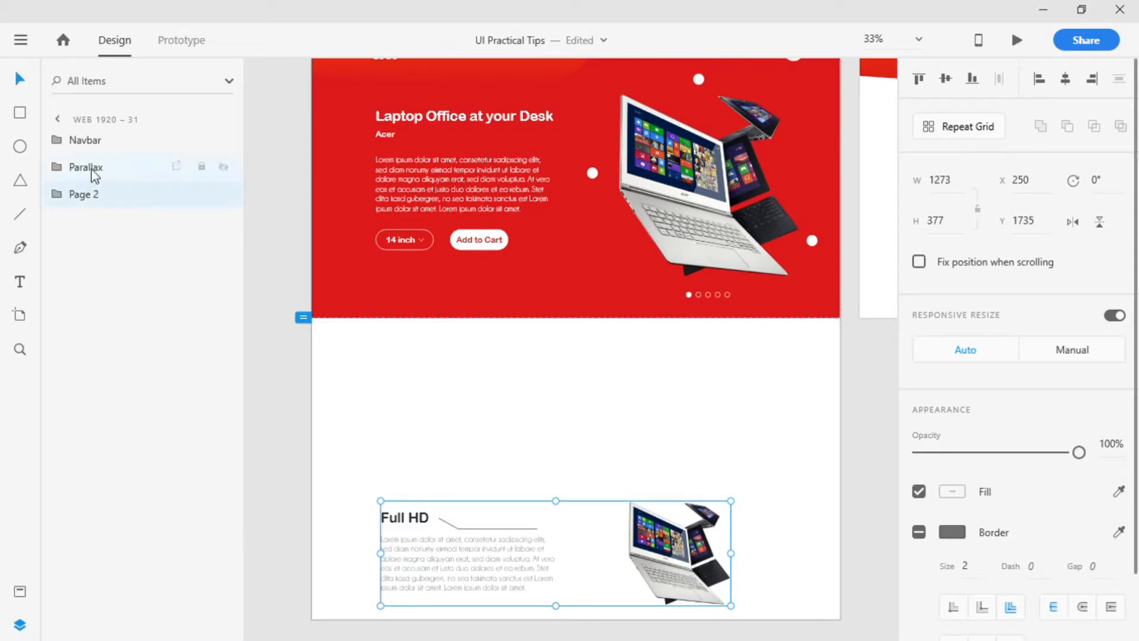
pyautogui.keyDown('shift'); pyautogui.click(91, 169); pyautogui.keyUp('shift')
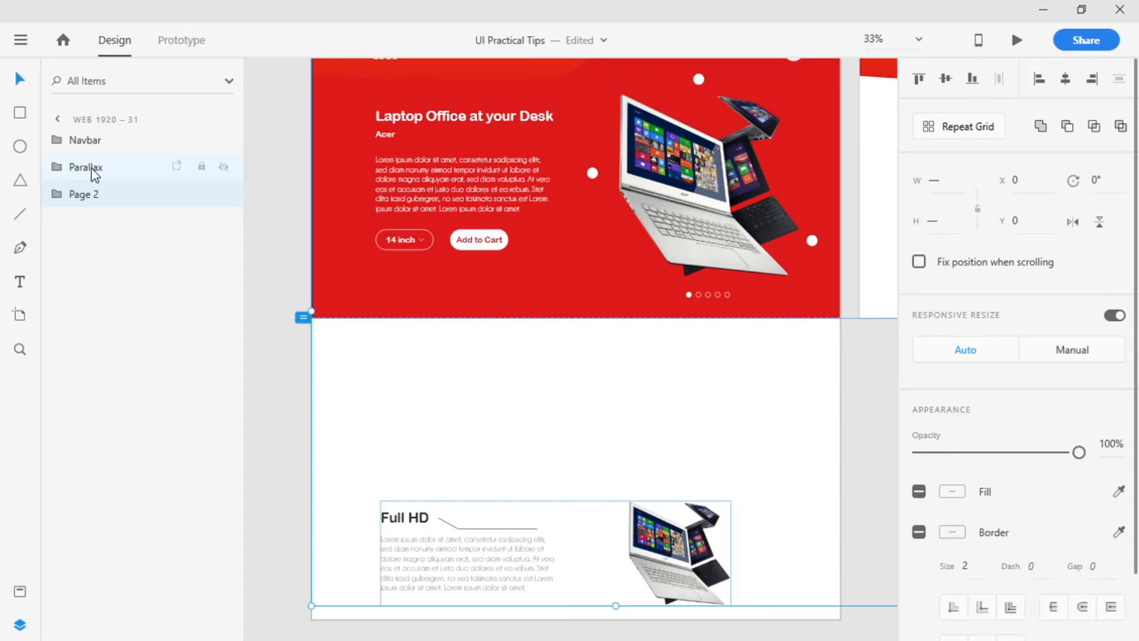
pyautogui.keyDown('shift'); pyautogui.click(97, 148); pyautogui.keyUp('shift')
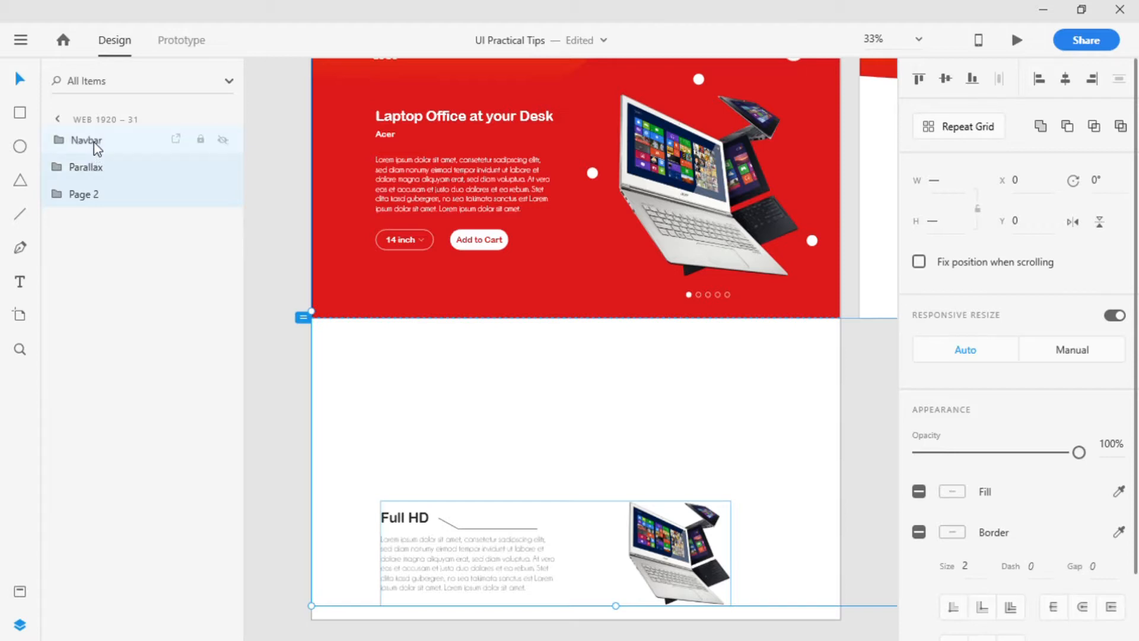
pyautogui.hotkey('ctrl', 'g')
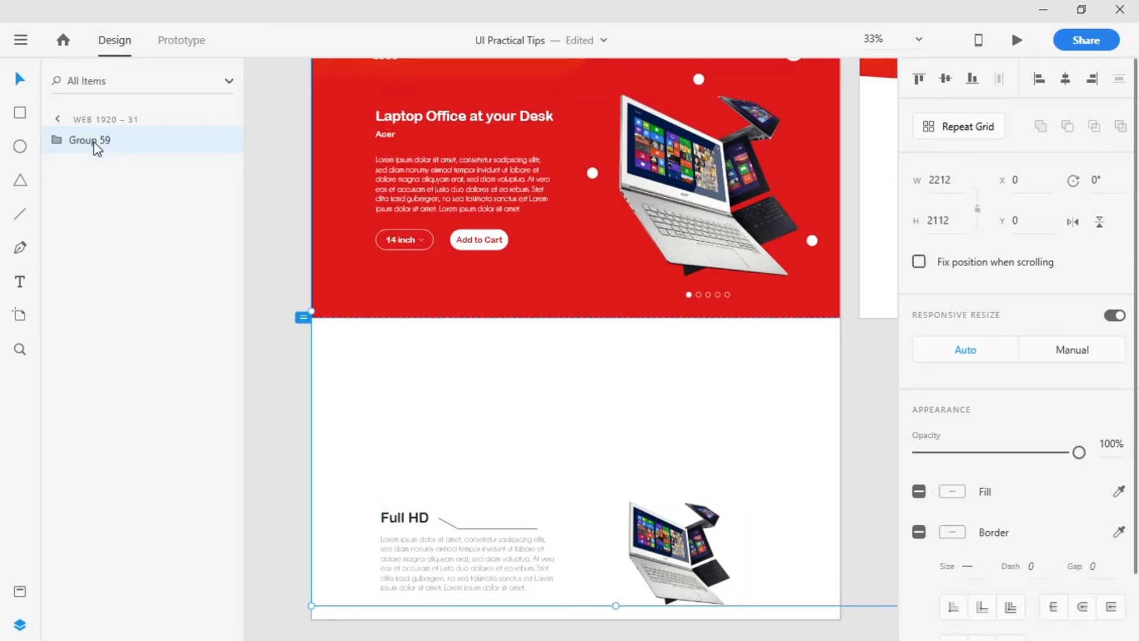
pyautogui.click(19, 624)
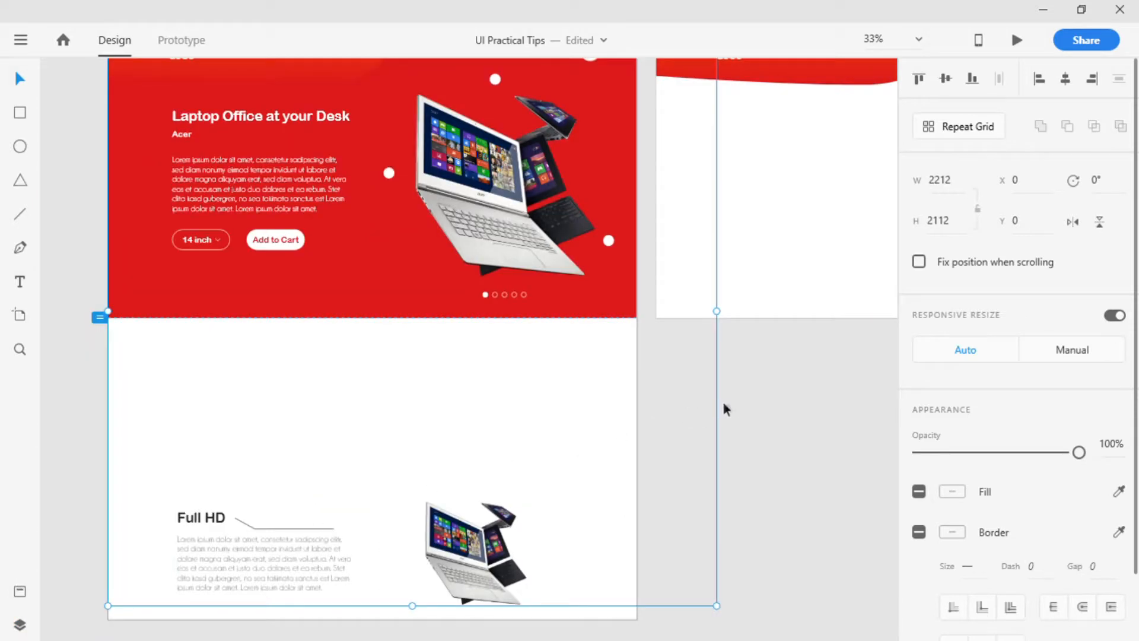
pyautogui.click(743, 401)
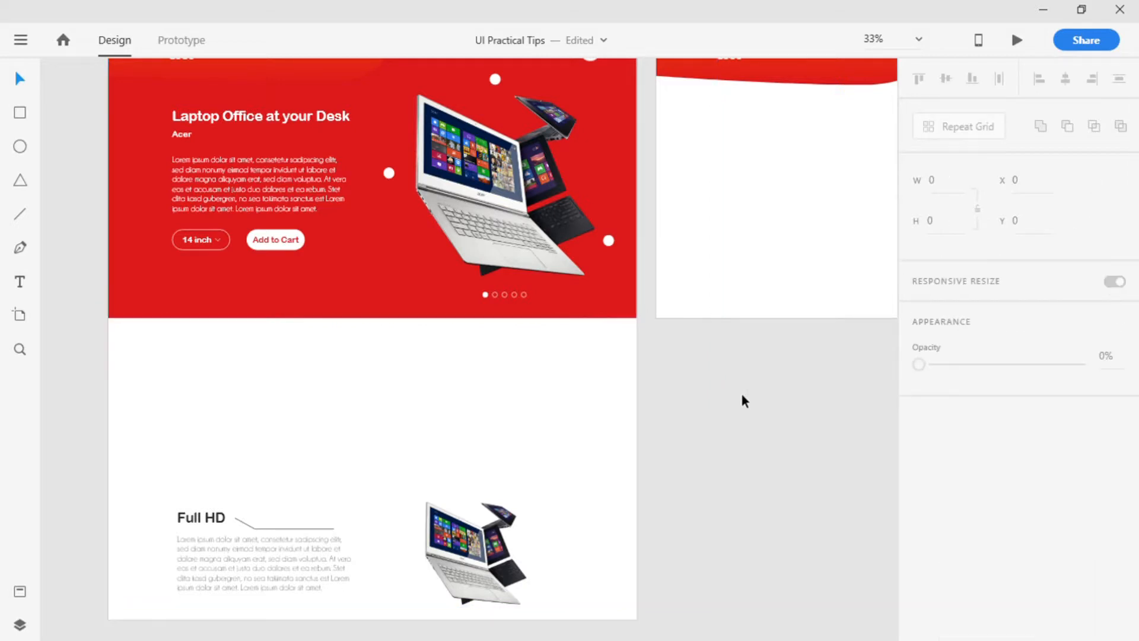
# Set the opacity of the Full HD text and line group inside Page 2 to 0%.
pyautogui.doubleClick(468, 540)
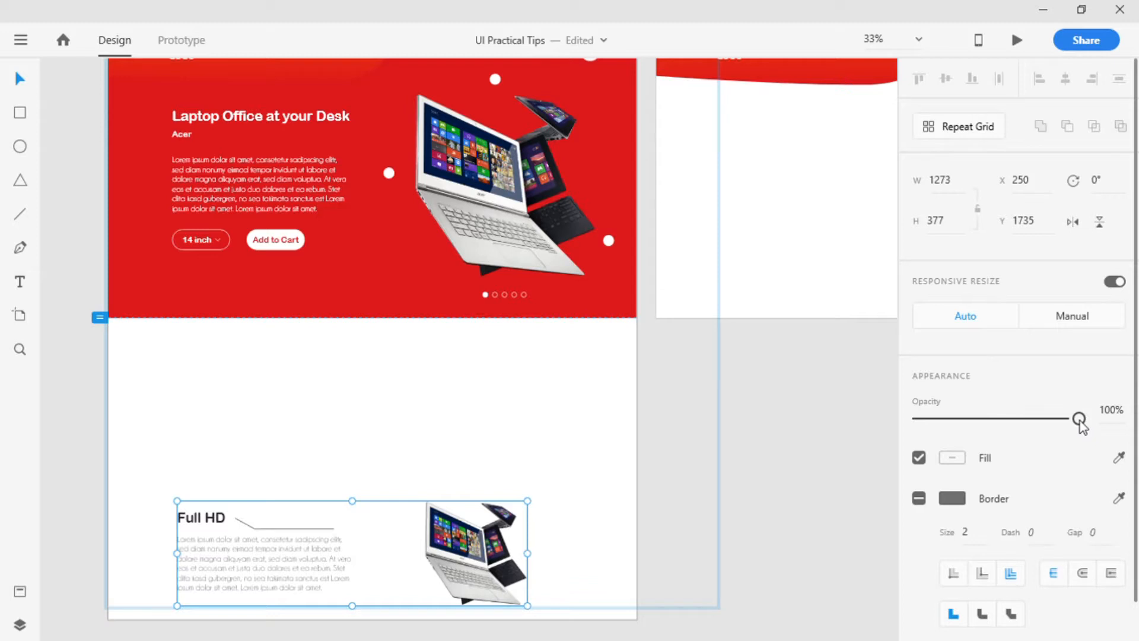
pyautogui.click(794, 419)
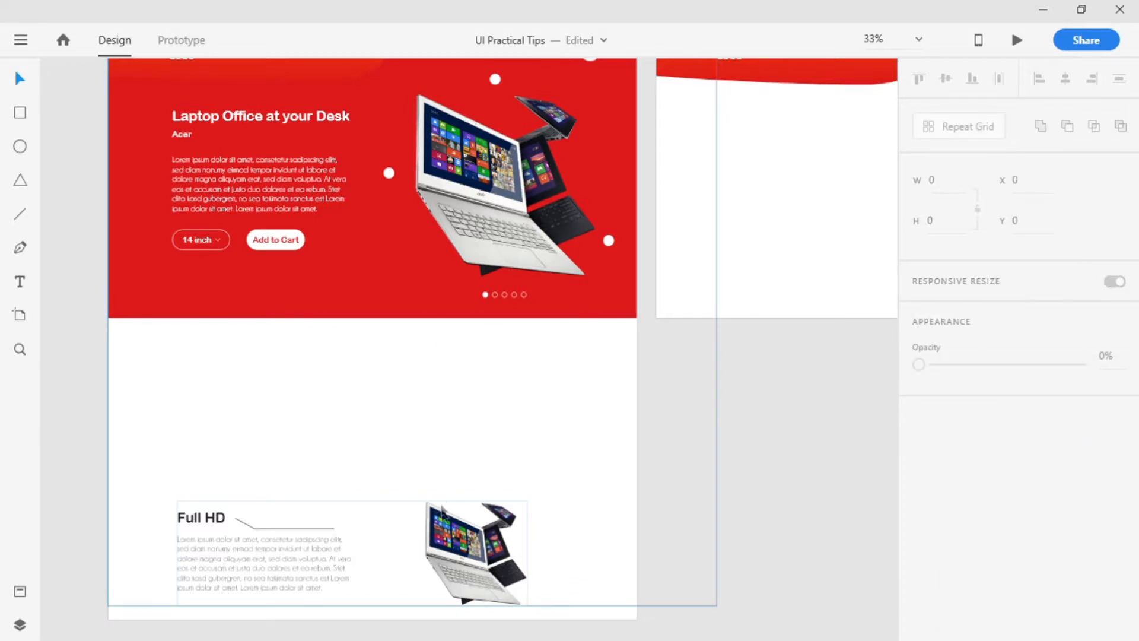
pyautogui.click(445, 517)
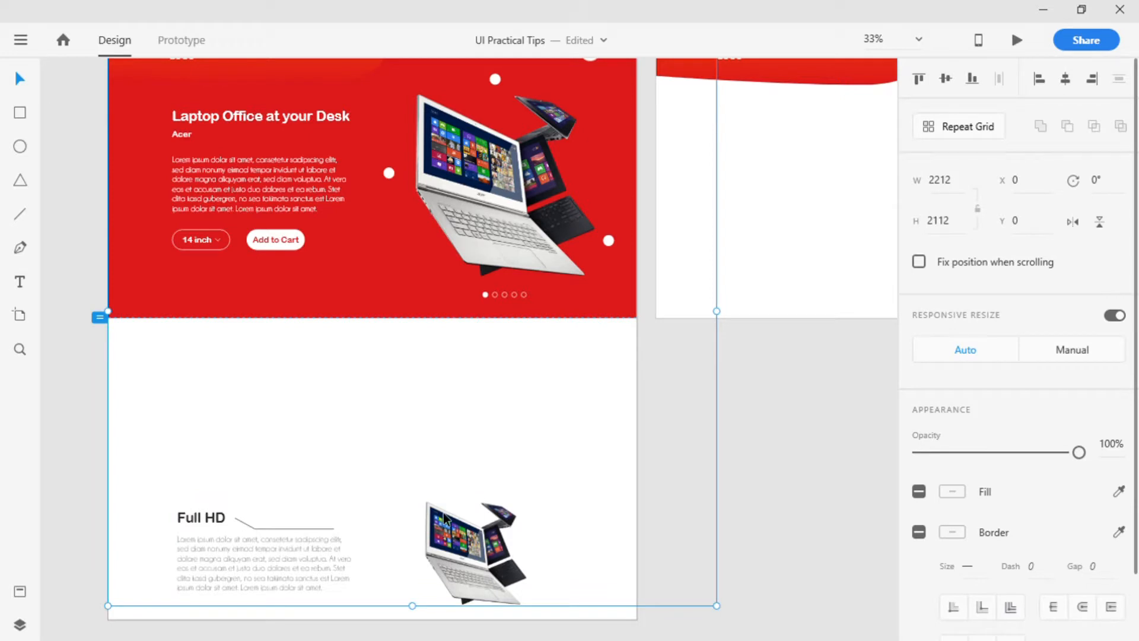
pyautogui.doubleClick(445, 518)
pyautogui.doubleClick(283, 539)
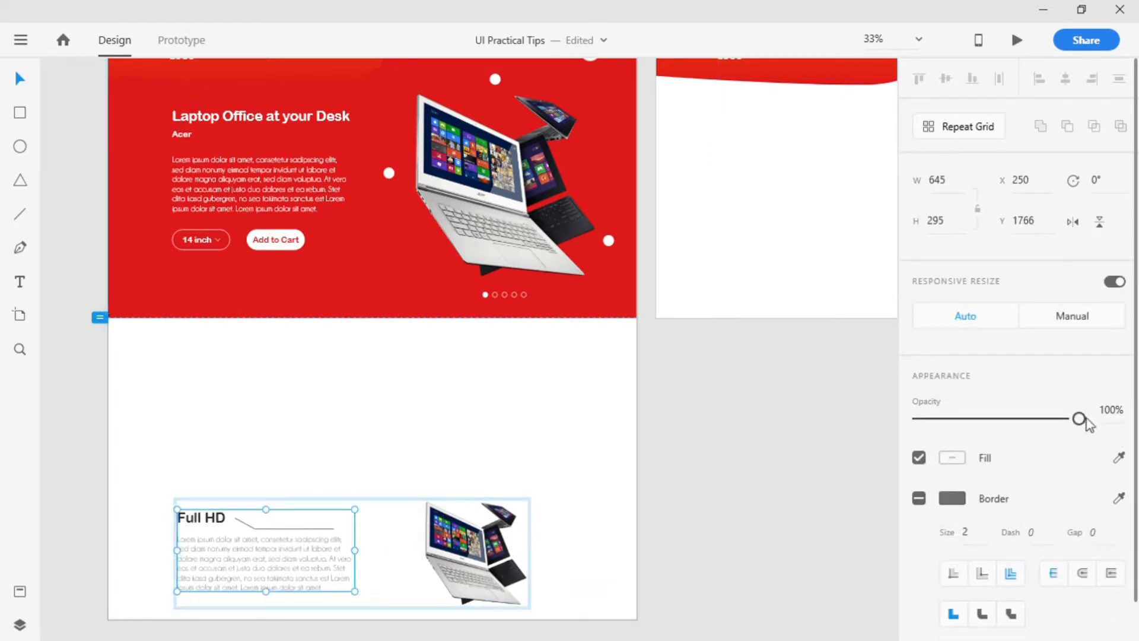
pyautogui.moveTo(1081, 419); pyautogui.dragTo(871, 427)
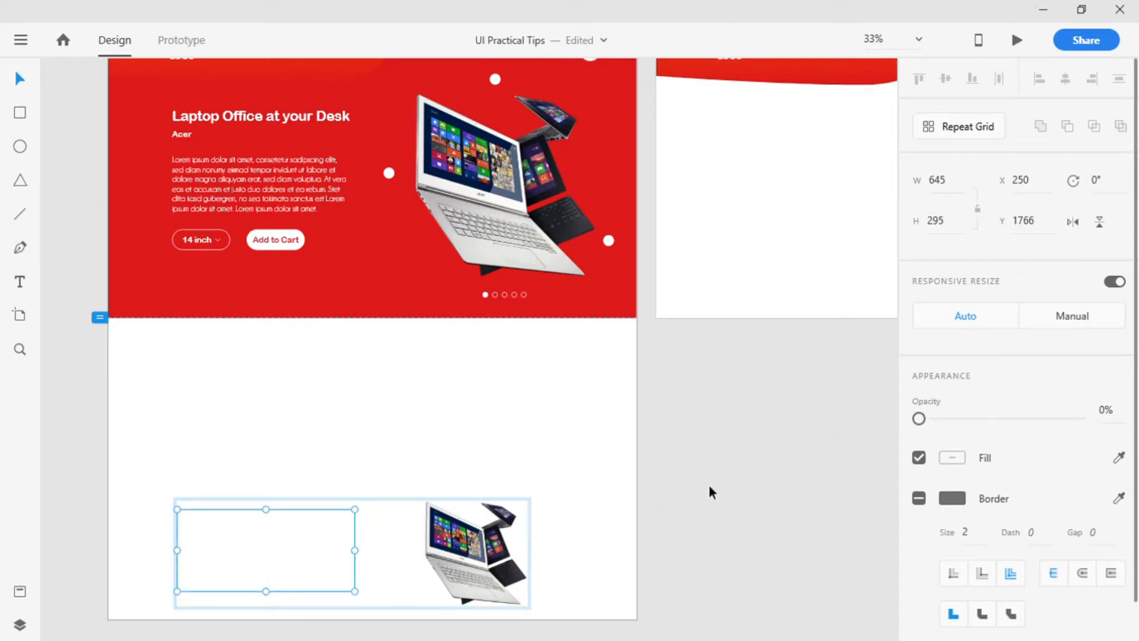
# Set the opacity of the laptop image in the Page 2 group to 0%.
pyautogui.click(458, 553)
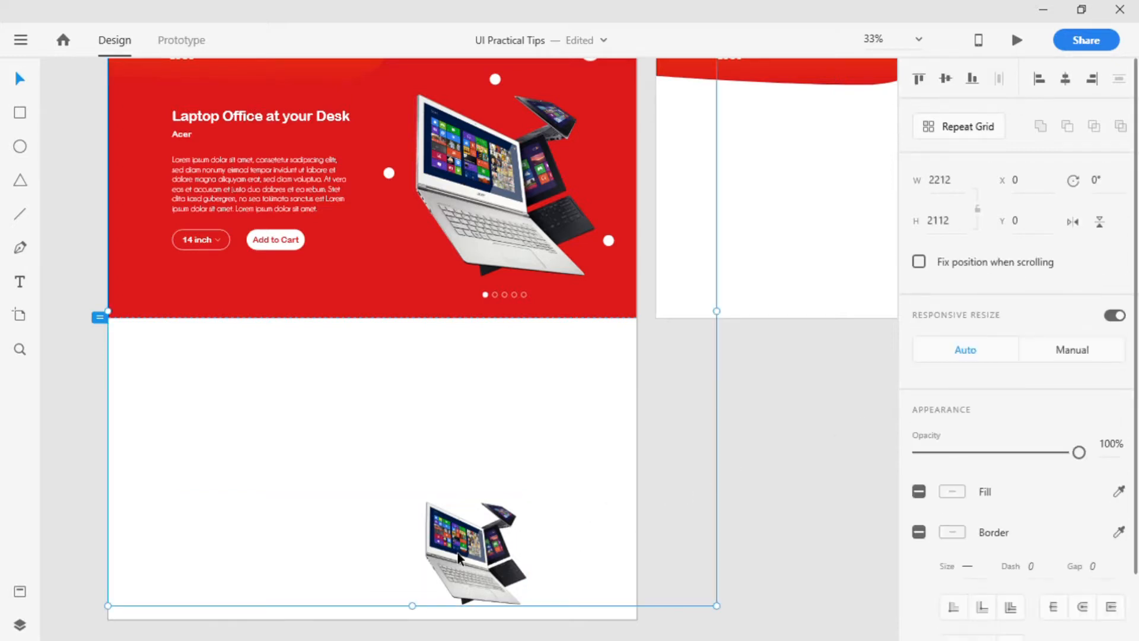
pyautogui.doubleClick(458, 553)
pyautogui.moveTo(1078, 420); pyautogui.dragTo(897, 431)
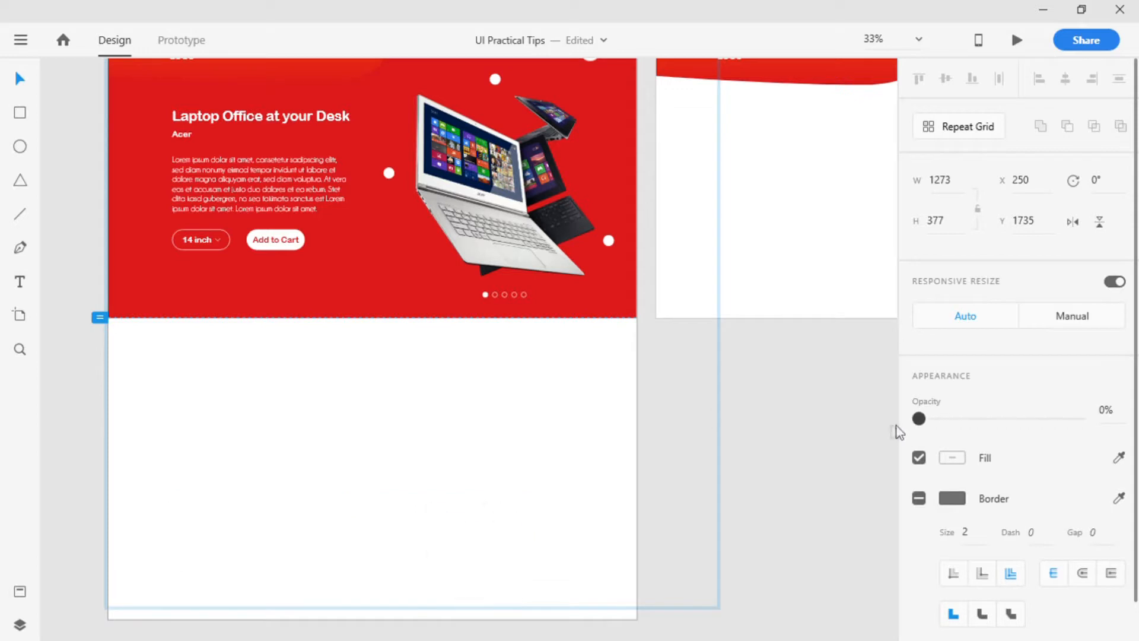
pyautogui.click(757, 376)
# Set the height of the Web 1920 – 31 artboard to 1080.
pyautogui.moveTo(531, 280); pyautogui.dragTo(527, 450)
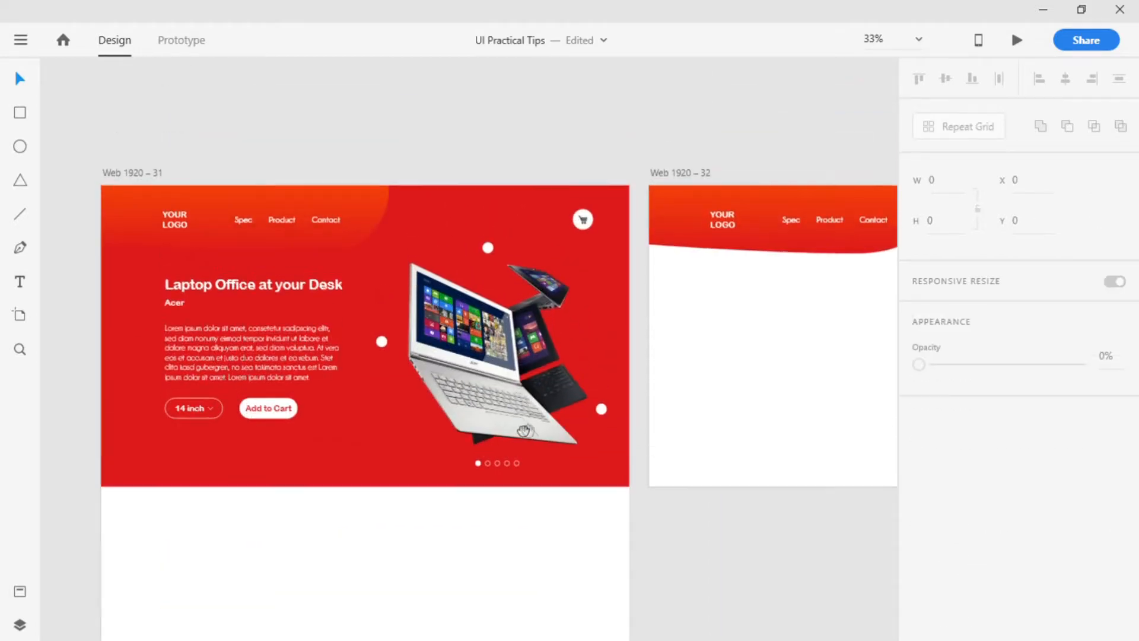
pyautogui.click(155, 172)
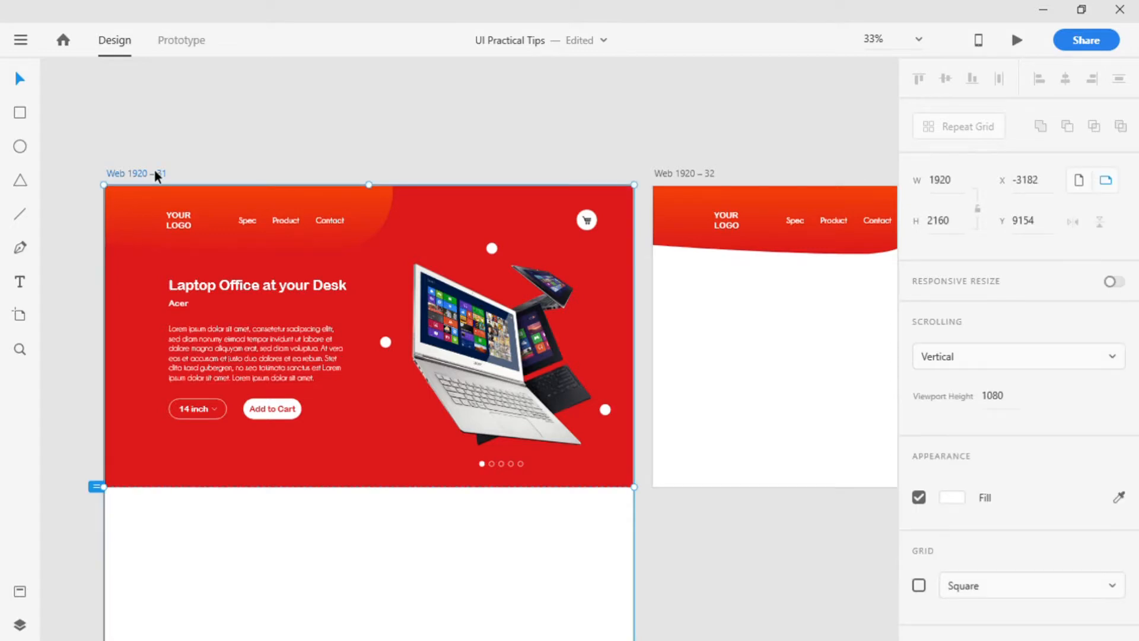
pyautogui.click(953, 226)
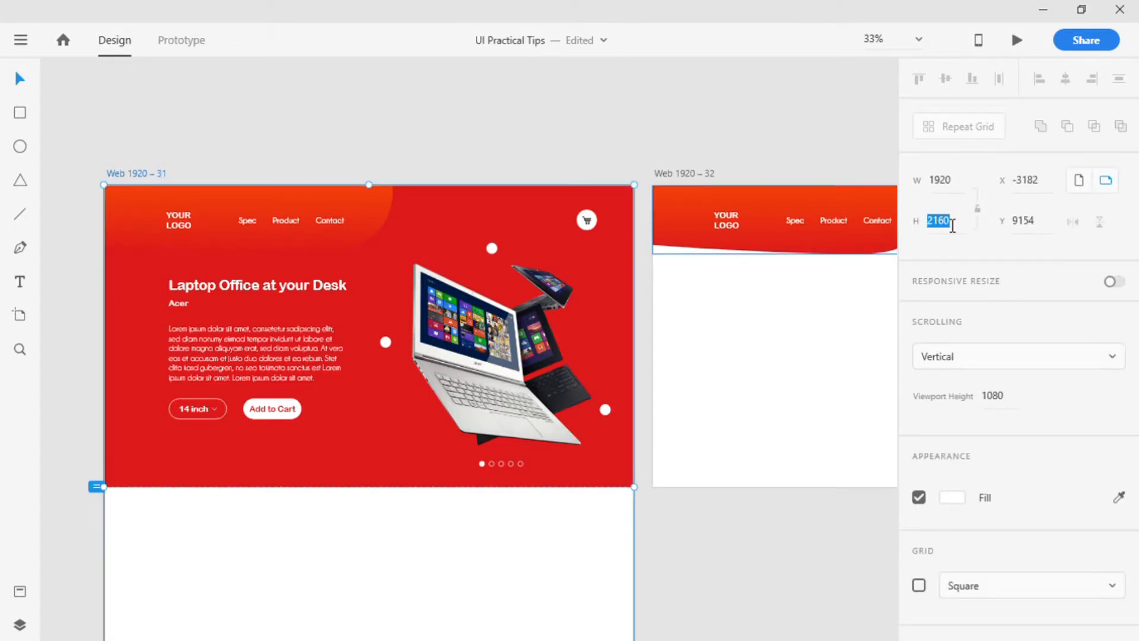
pyautogui.write('1080')
# Check the existing prototype links of the Web 1920 – 31 artboard, and return to the design view.
pyautogui.hotkey('ctrl', 'Tab')
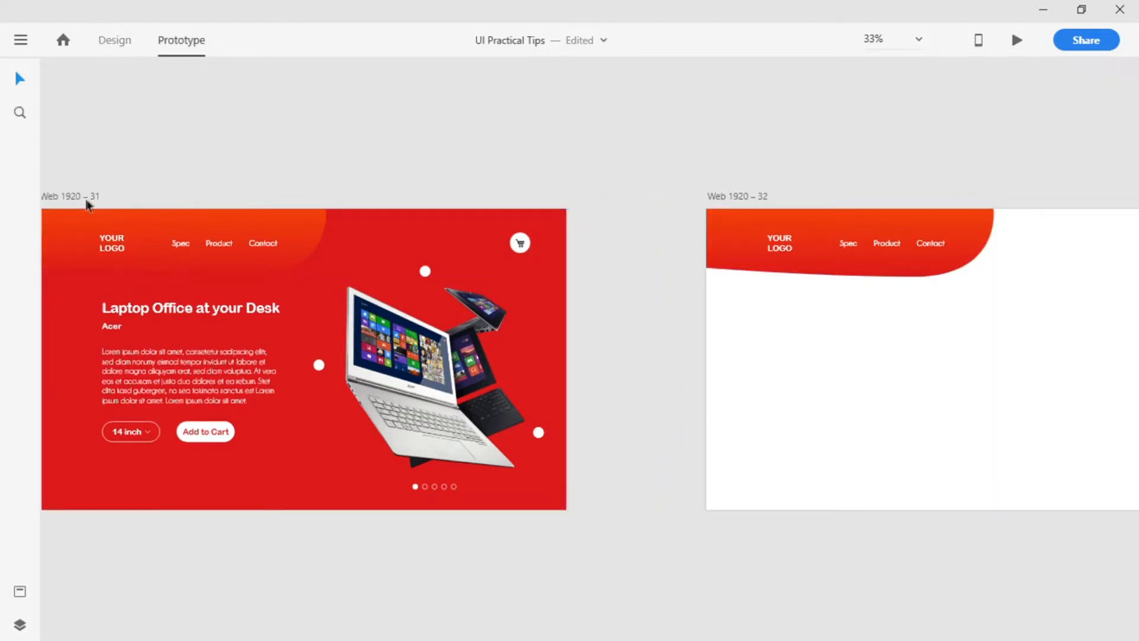
pyautogui.click(131, 193)
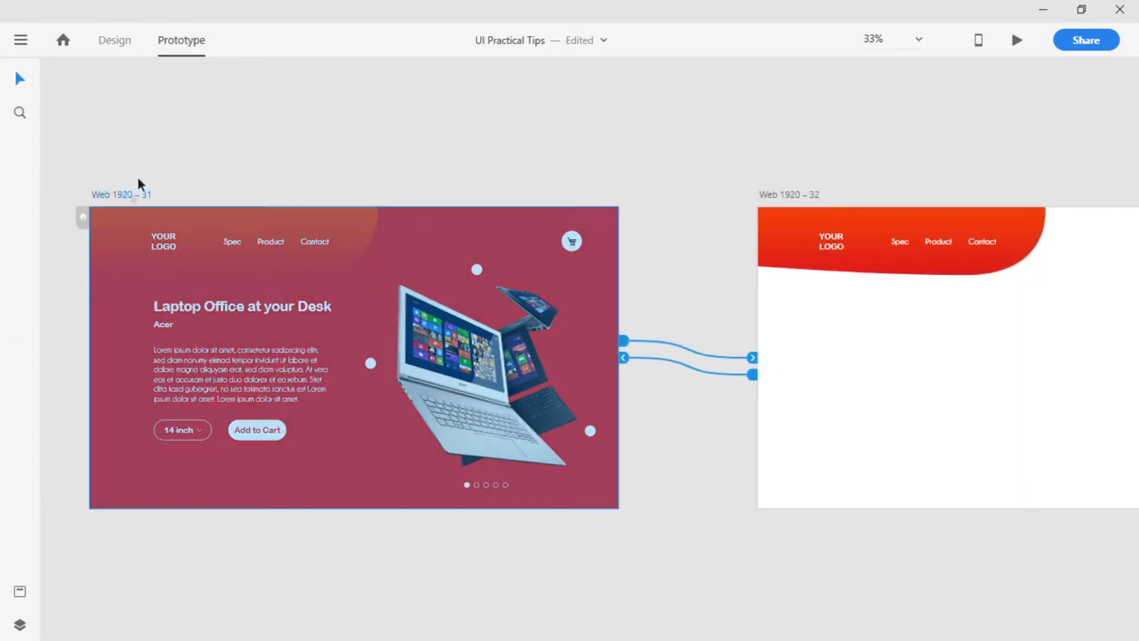
pyautogui.click(116, 42)
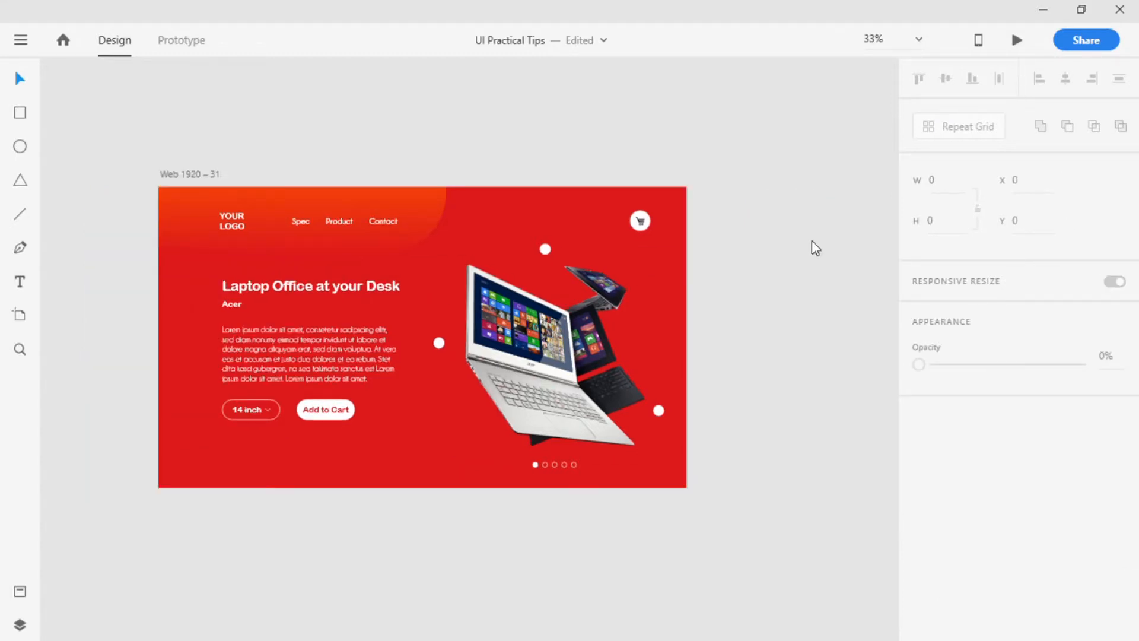
# Duplicate the Web 1920 – 31 artboard and place the copy beside it with a gap of about 506 px.
pyautogui.click(199, 180)
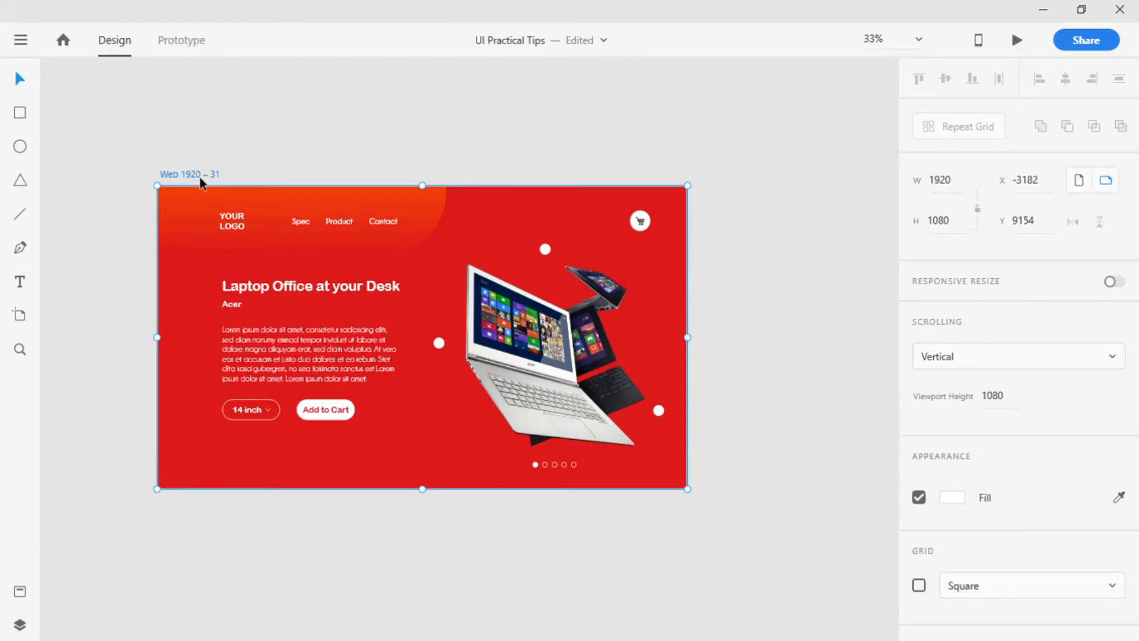
pyautogui.hotkey('ctrl', 'd')
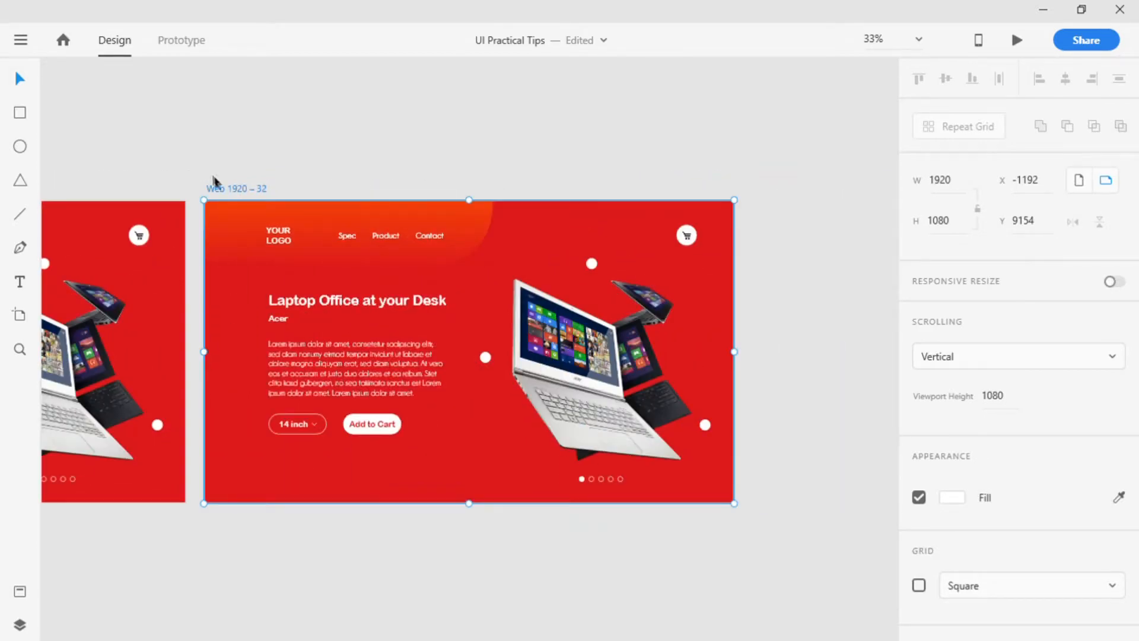
pyautogui.moveTo(212, 189); pyautogui.dragTo(330, 185)
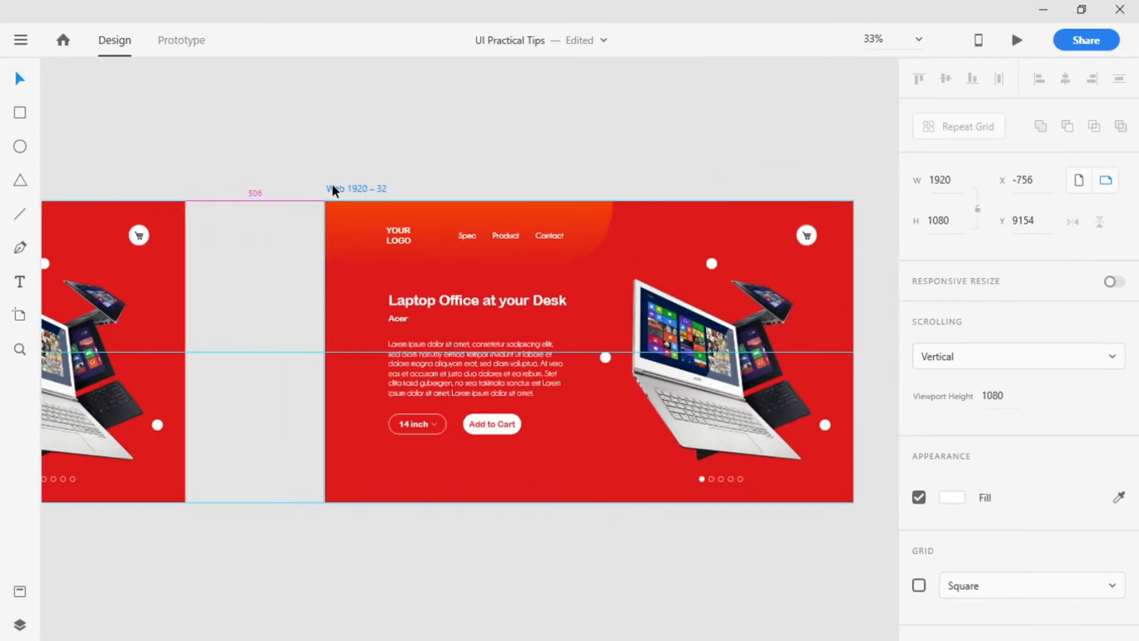
# Move the Laptop Office text and button group straight up above the Web 1920 – 32 artboard, to about Y -939.
pyautogui.moveTo(586, 255); pyautogui.dragTo(441, 228)
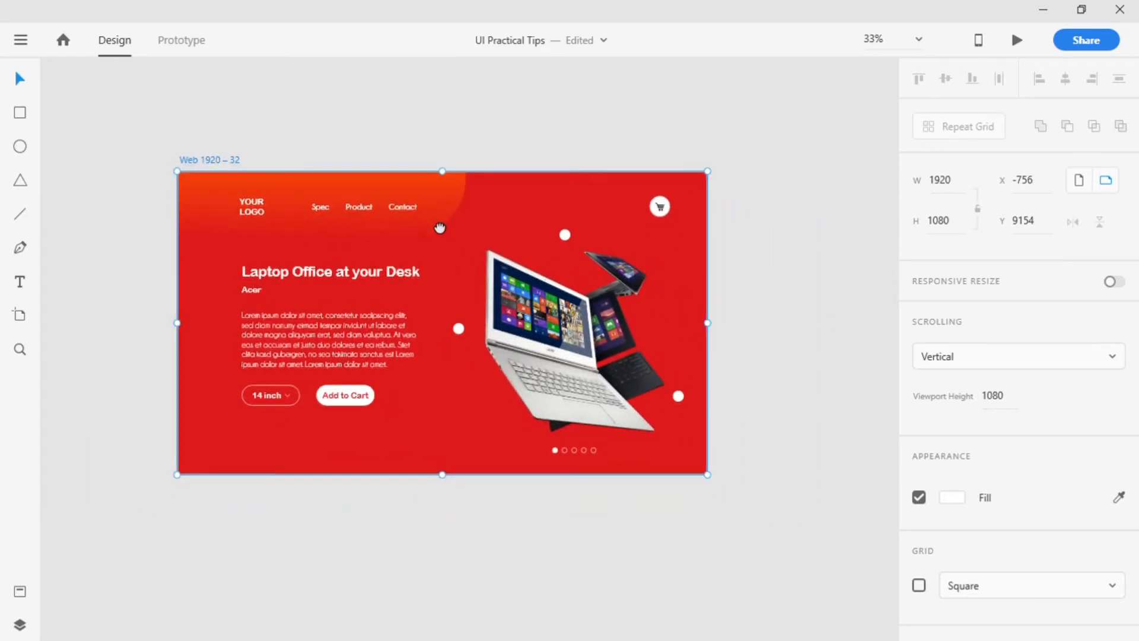
pyautogui.click(472, 263)
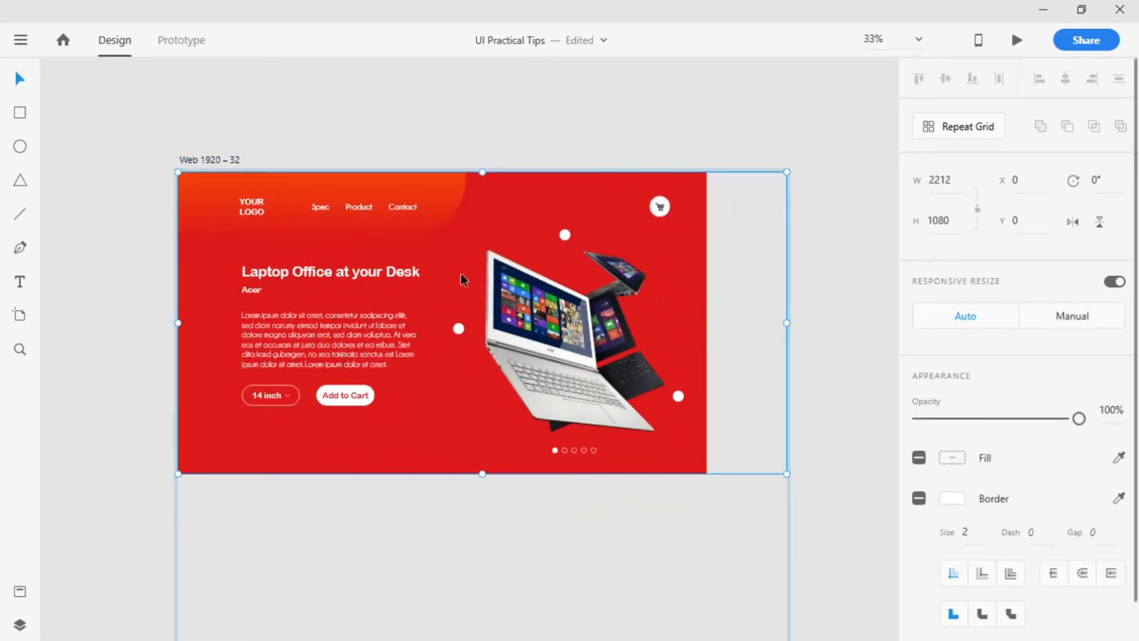
pyautogui.doubleClick(390, 281)
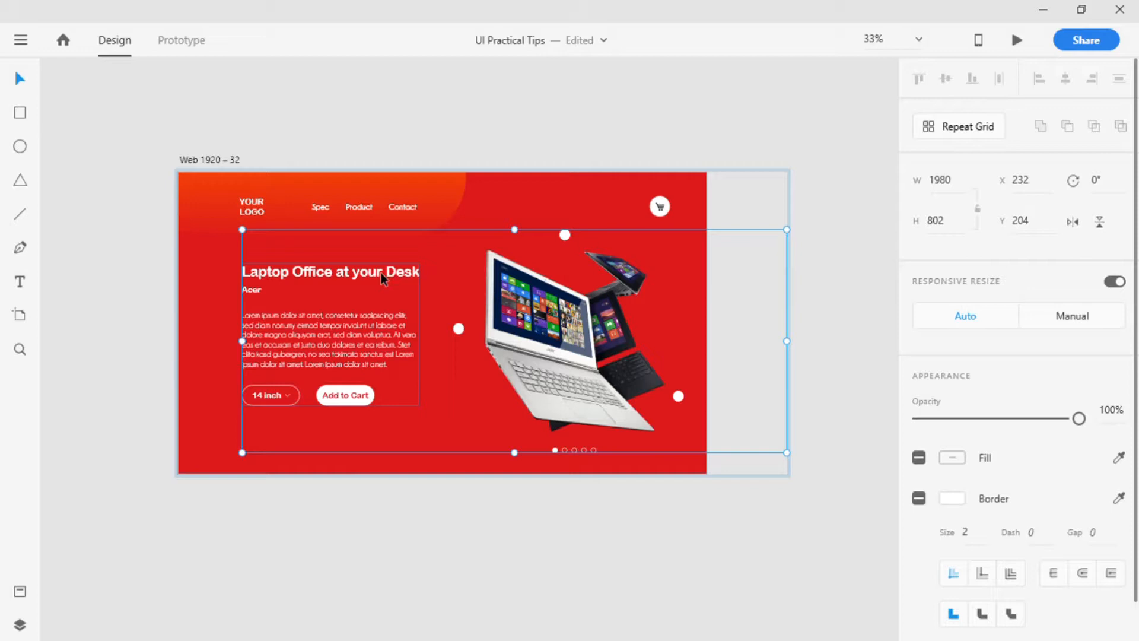
pyautogui.click(383, 278)
pyautogui.moveTo(383, 279); pyautogui.dragTo(379, 29)
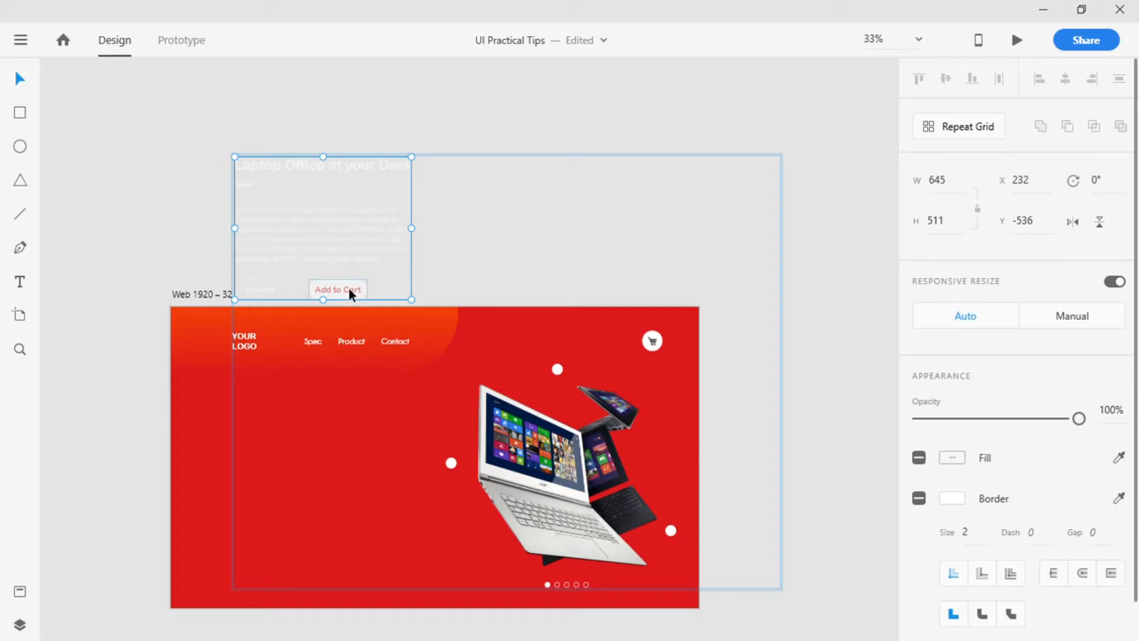
pyautogui.moveTo(349, 289); pyautogui.dragTo(348, 176)
# Move the group of white circles around the laptop straight up to about Y -529.
pyautogui.click(531, 376)
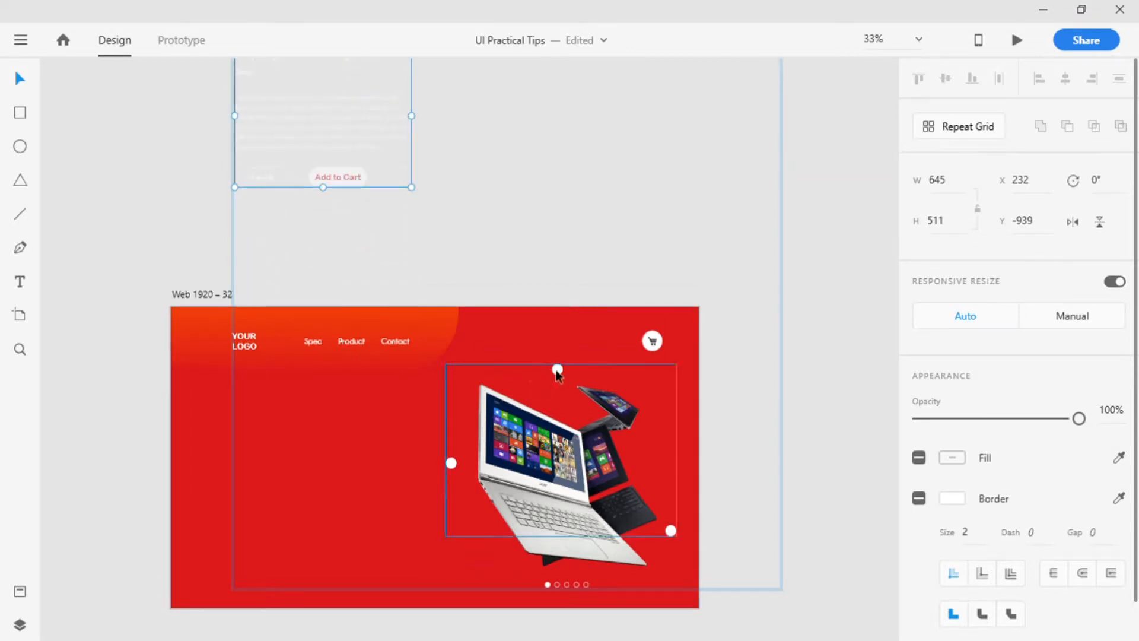
pyautogui.moveTo(557, 372); pyautogui.dragTo(568, 163)
pyautogui.click(537, 522)
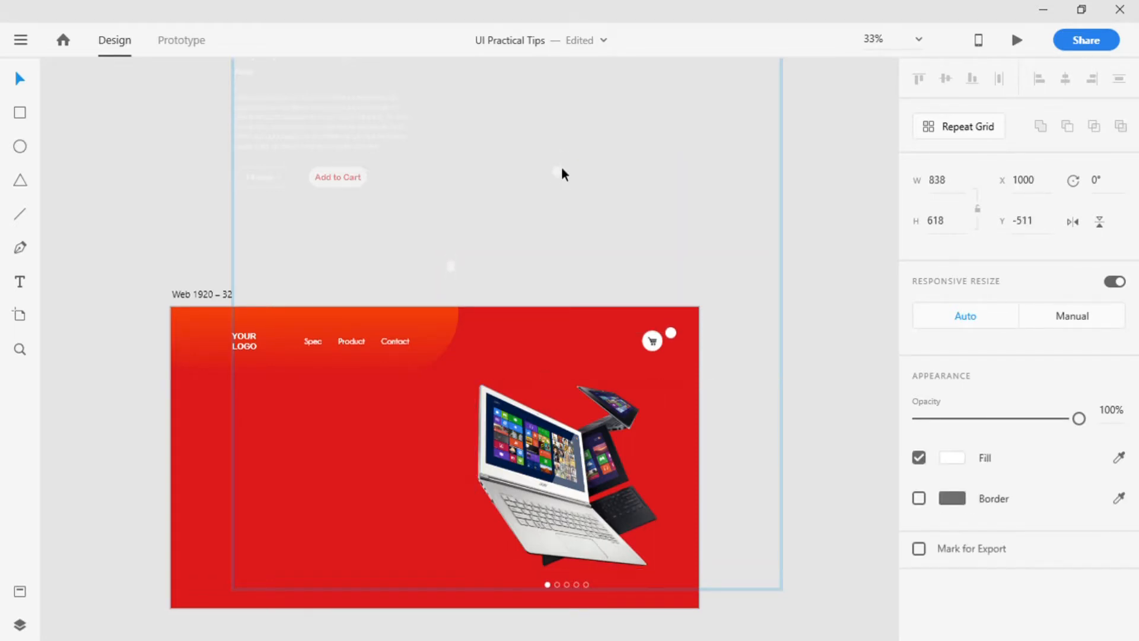
pyautogui.moveTo(561, 167); pyautogui.dragTo(568, 163)
# Move the large laptop image up to about Y -468 and the pagination dots up above the Web 1920 – 32 artboard.
pyautogui.click(525, 521)
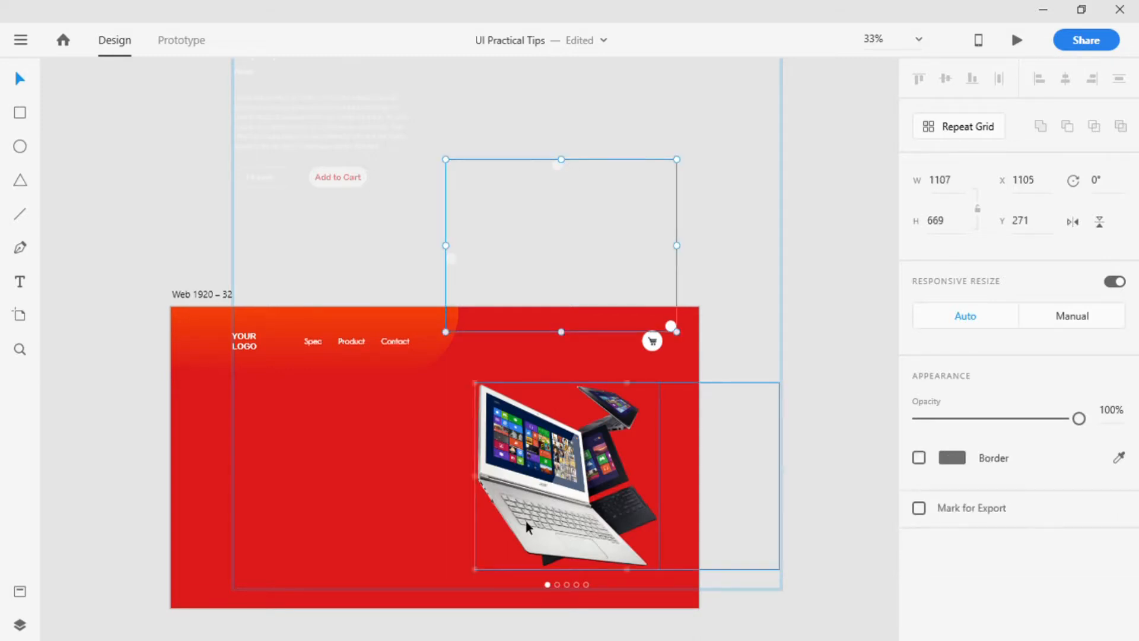
pyautogui.moveTo(539, 518); pyautogui.dragTo(563, 317)
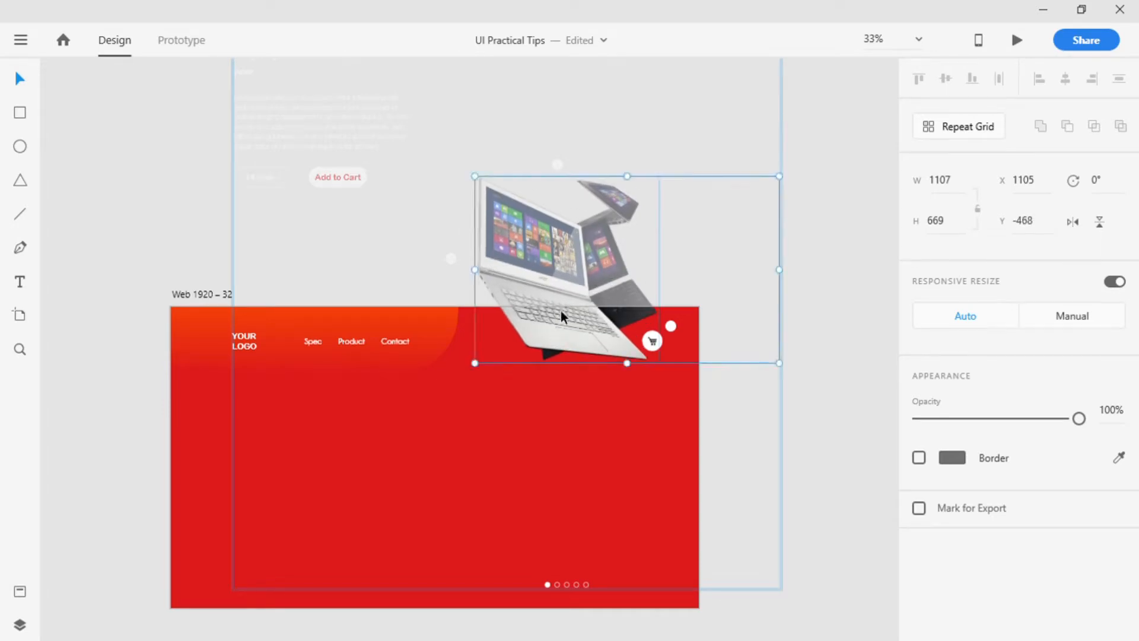
pyautogui.click(549, 583)
pyautogui.moveTo(549, 584); pyautogui.dragTo(617, 261)
# Set the opacity of the moved laptop image and the white circle group to 0%.
pyautogui.click(571, 329)
pyautogui.moveTo(1079, 425); pyautogui.dragTo(885, 436)
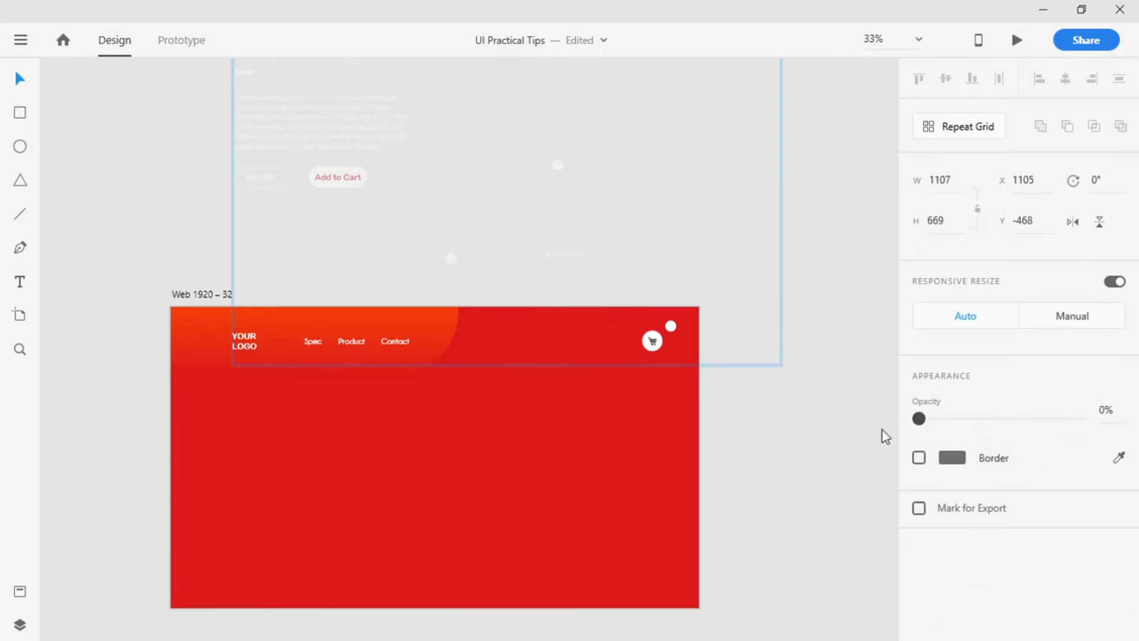
pyautogui.click(676, 328)
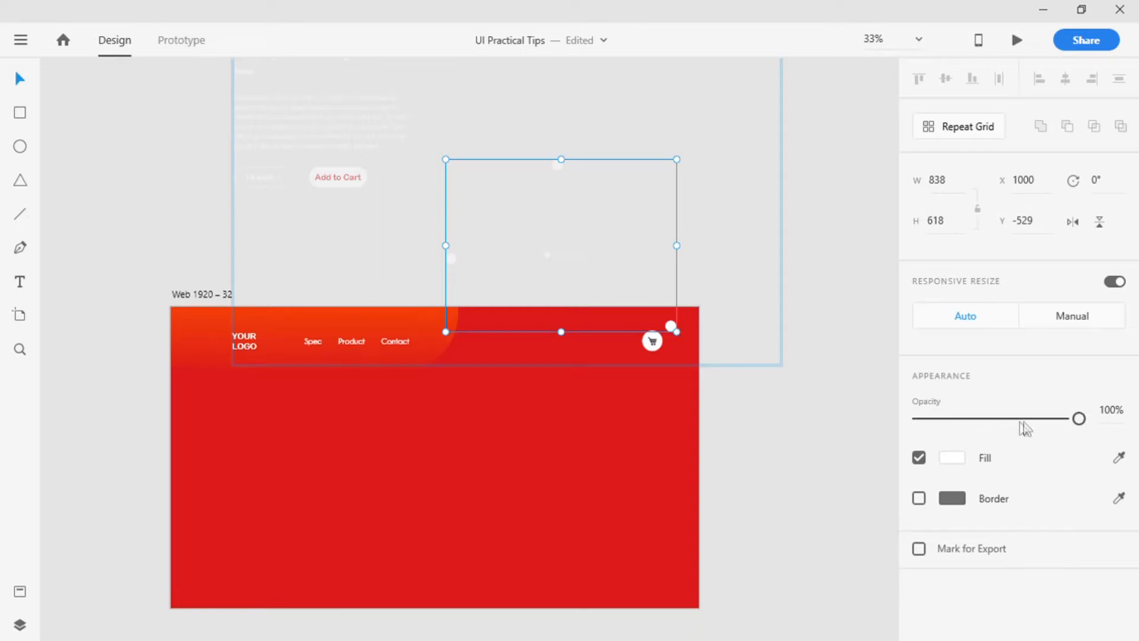
pyautogui.moveTo(1080, 420); pyautogui.dragTo(854, 428)
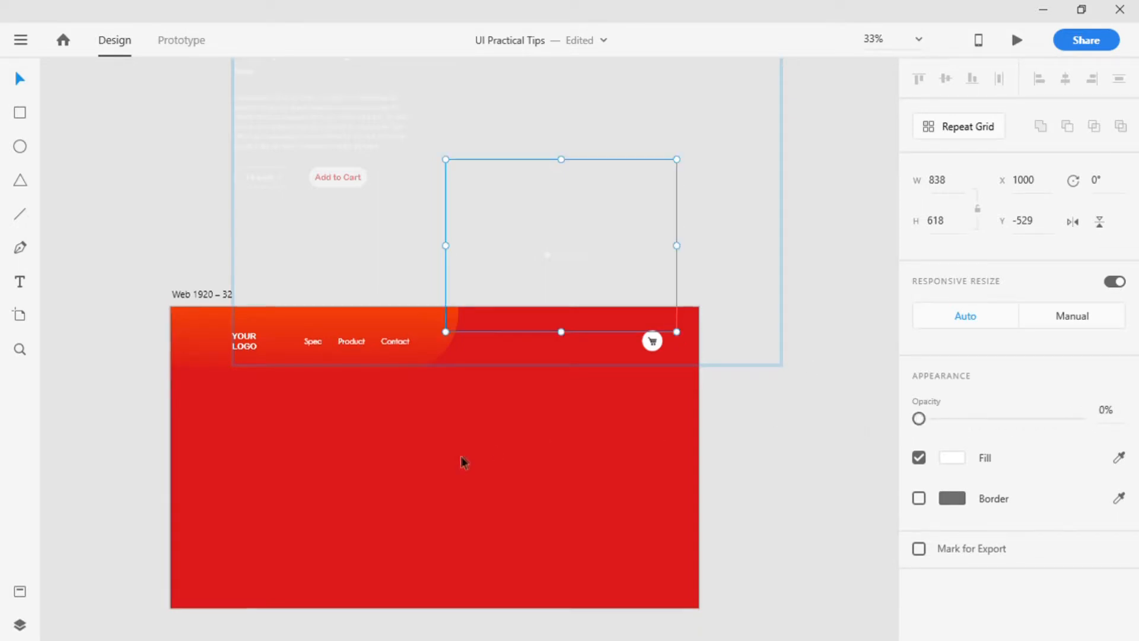
# Move the red background rectangle straight up out of the Web 1920 – 32 artboard, to Y -1080.
pyautogui.click(463, 461)
pyautogui.moveTo(451, 571); pyautogui.dragTo(564, 271)
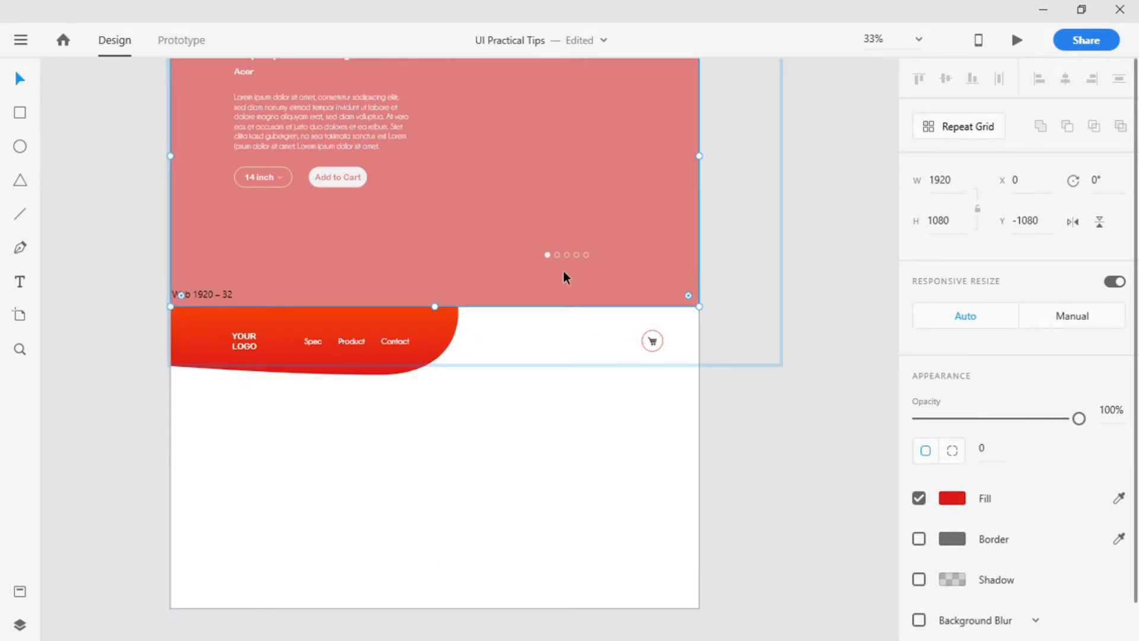
pyautogui.click(747, 436)
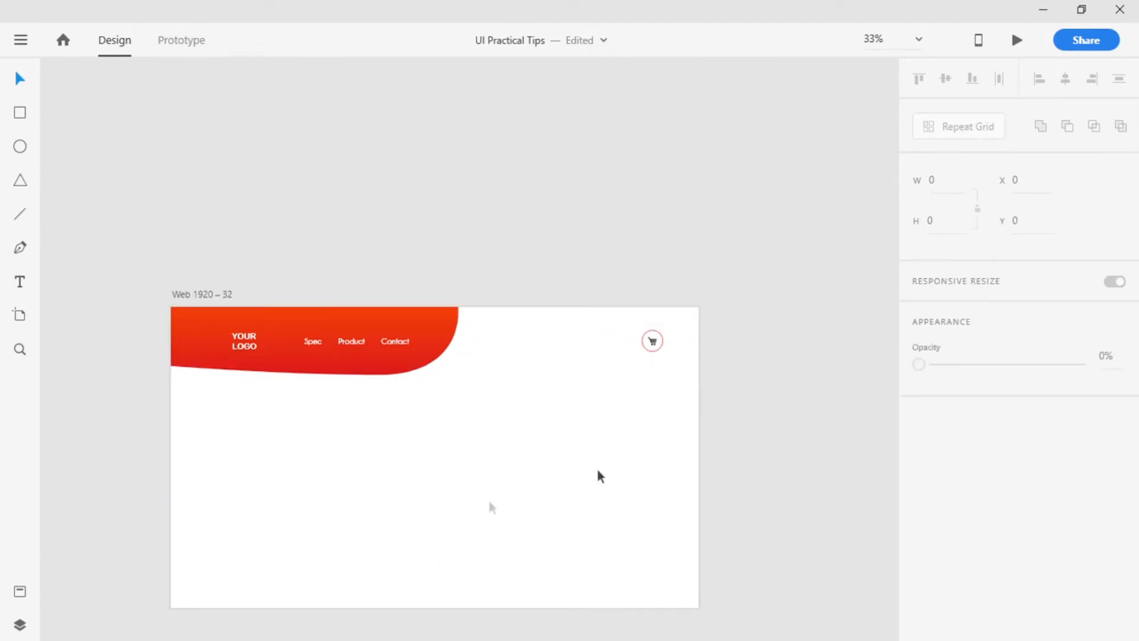
# Link the Web 1920 – 31 artboard to Web 1920 – 32 in the prototype, with a Tap trigger and the Auto-Animate action.
pyautogui.moveTo(247, 536); pyautogui.dragTo(696, 478)
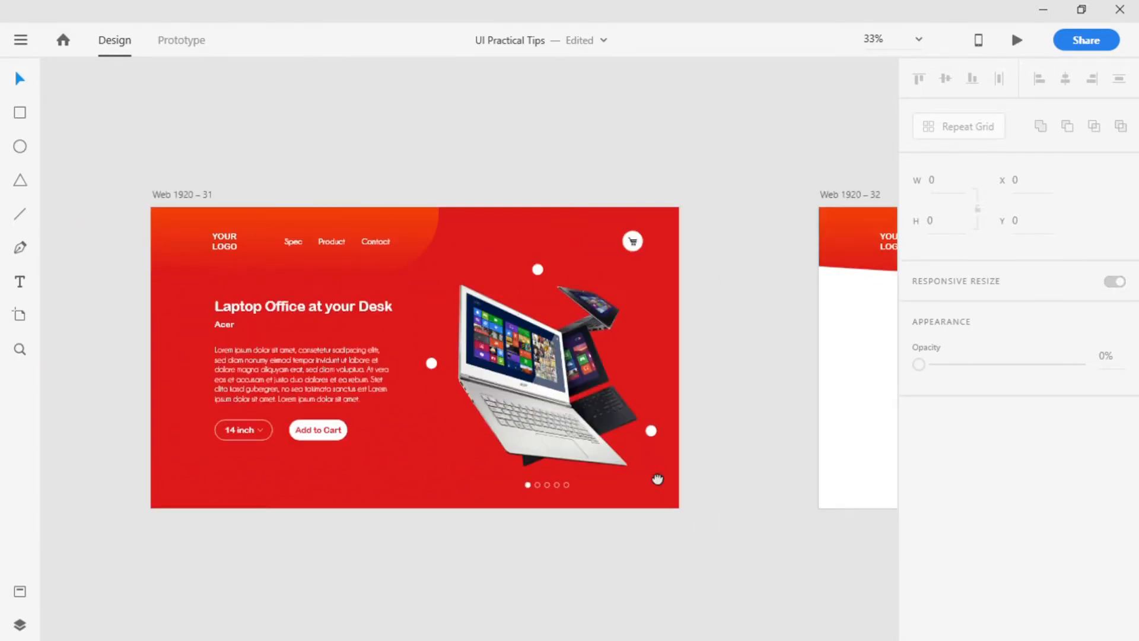
pyautogui.click(201, 197)
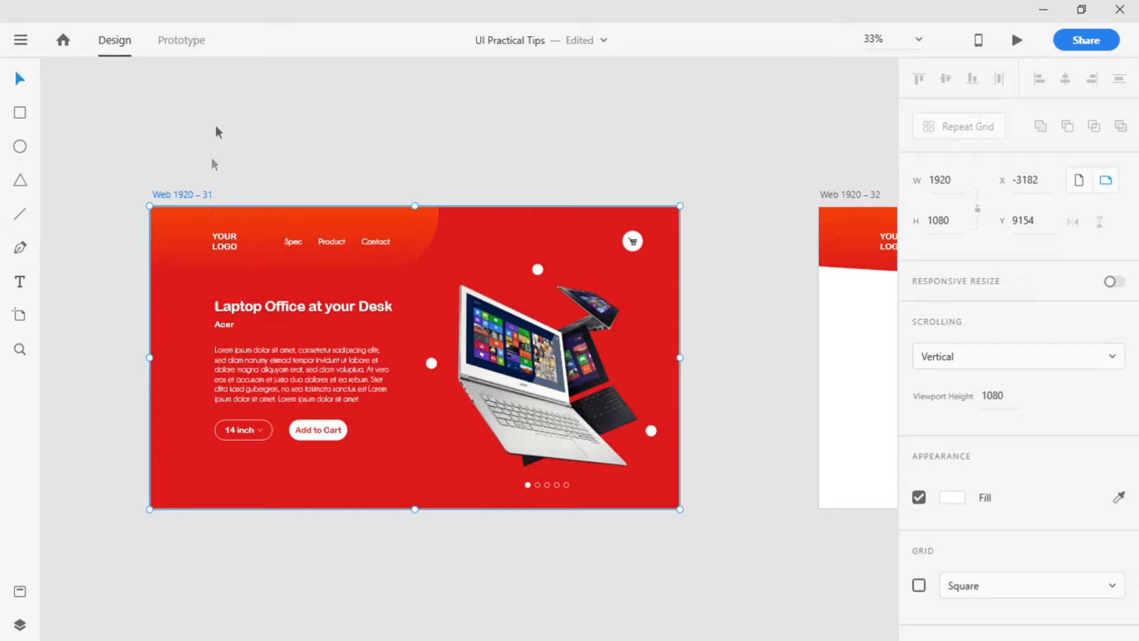
pyautogui.click(189, 40)
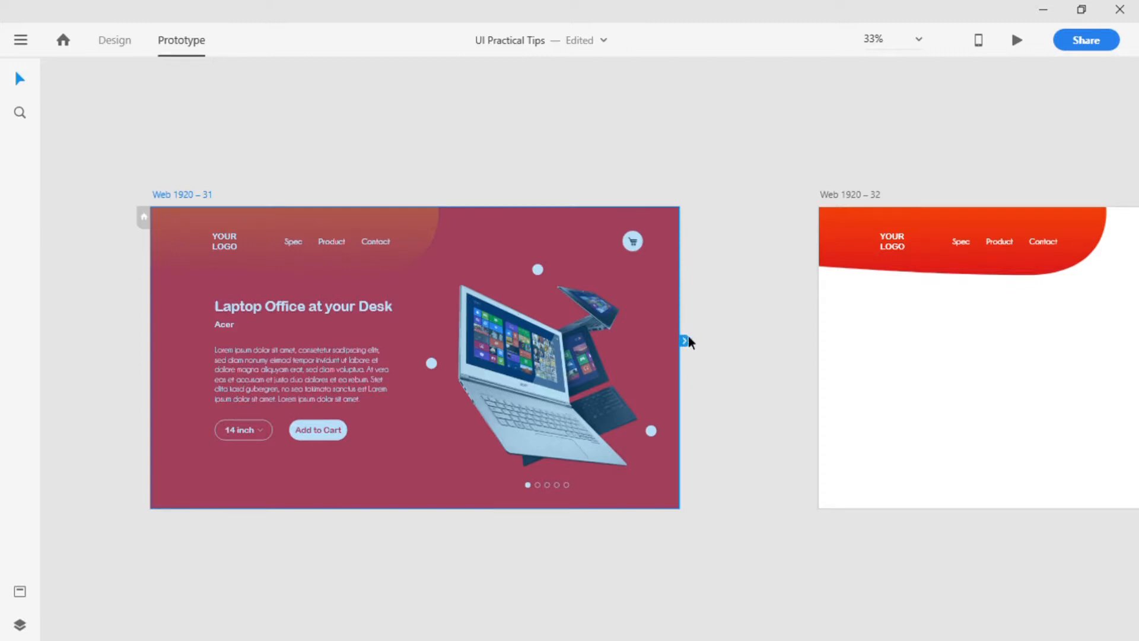
pyautogui.moveTo(685, 335); pyautogui.dragTo(866, 351)
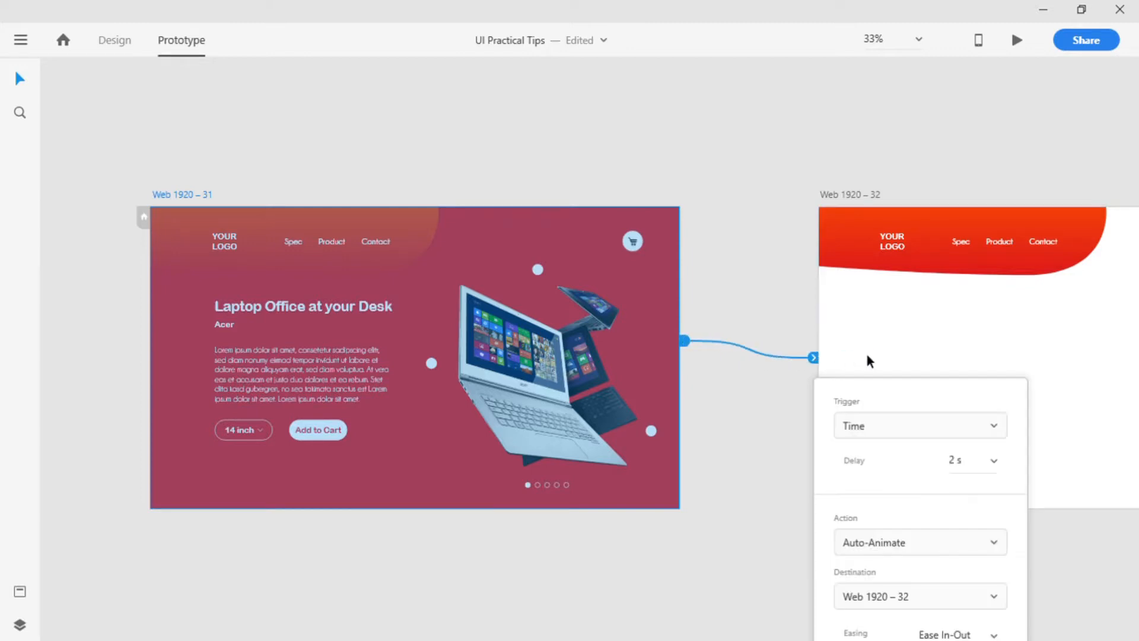
pyautogui.click(888, 439)
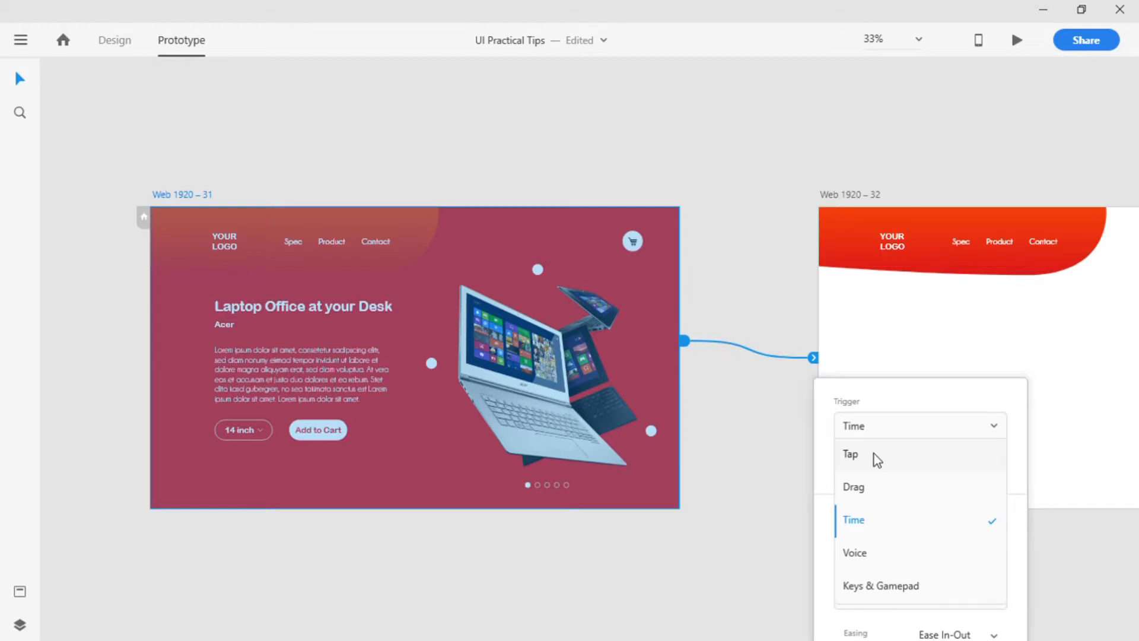
pyautogui.click(874, 453)
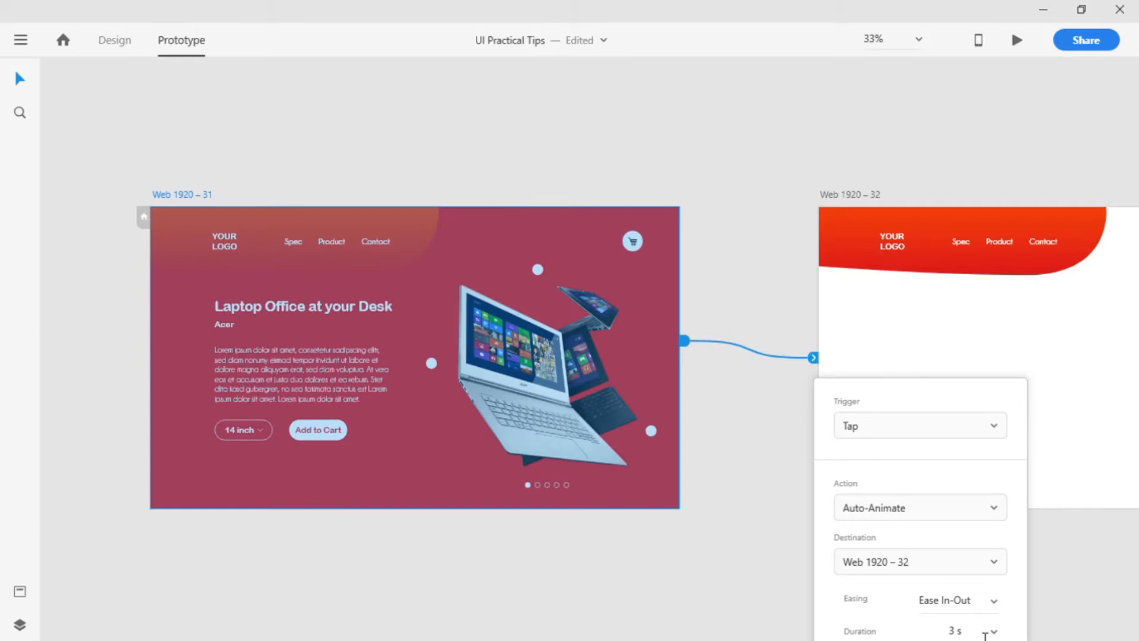
pyautogui.click(1053, 575)
# Link the Web 1920 – 32 artboard back to Web 1920 – 31 with a Time trigger, a 2 s delay and Auto-Animate.
pyautogui.moveTo(1058, 491); pyautogui.dragTo(478, 356)
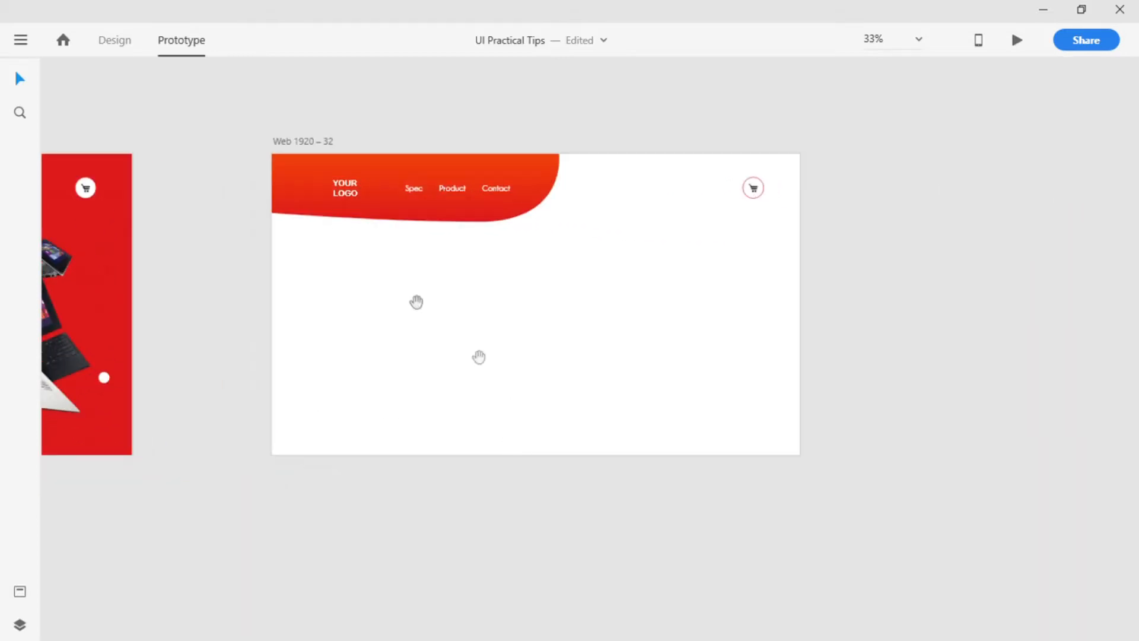
pyautogui.click(318, 143)
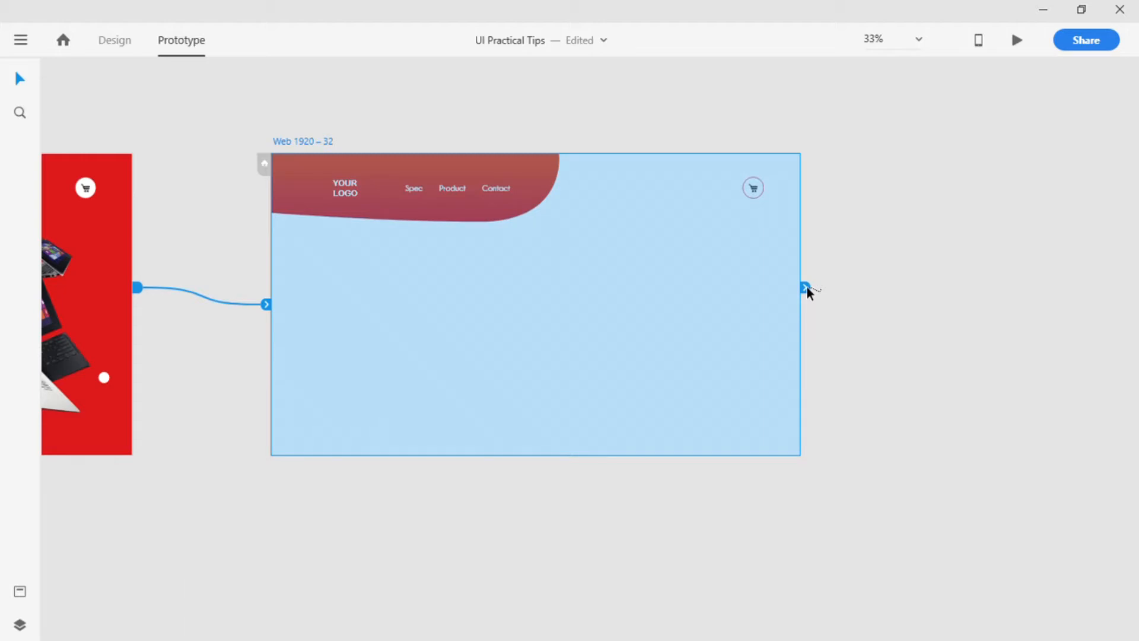
pyautogui.moveTo(807, 286); pyautogui.dragTo(112, 375)
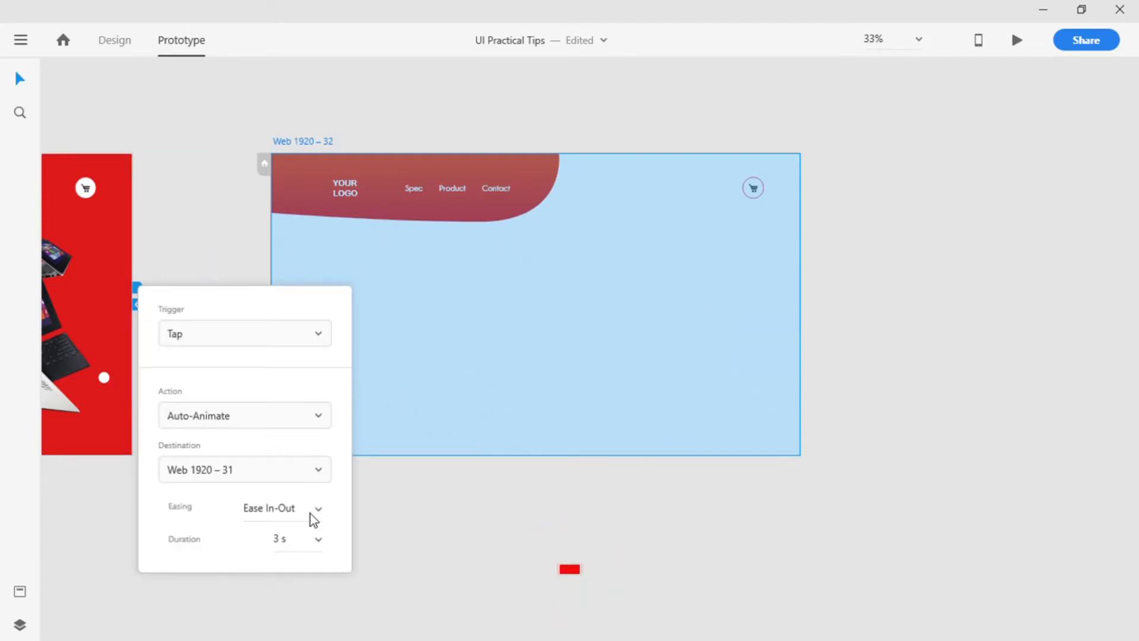
pyautogui.click(235, 356)
pyautogui.click(219, 428)
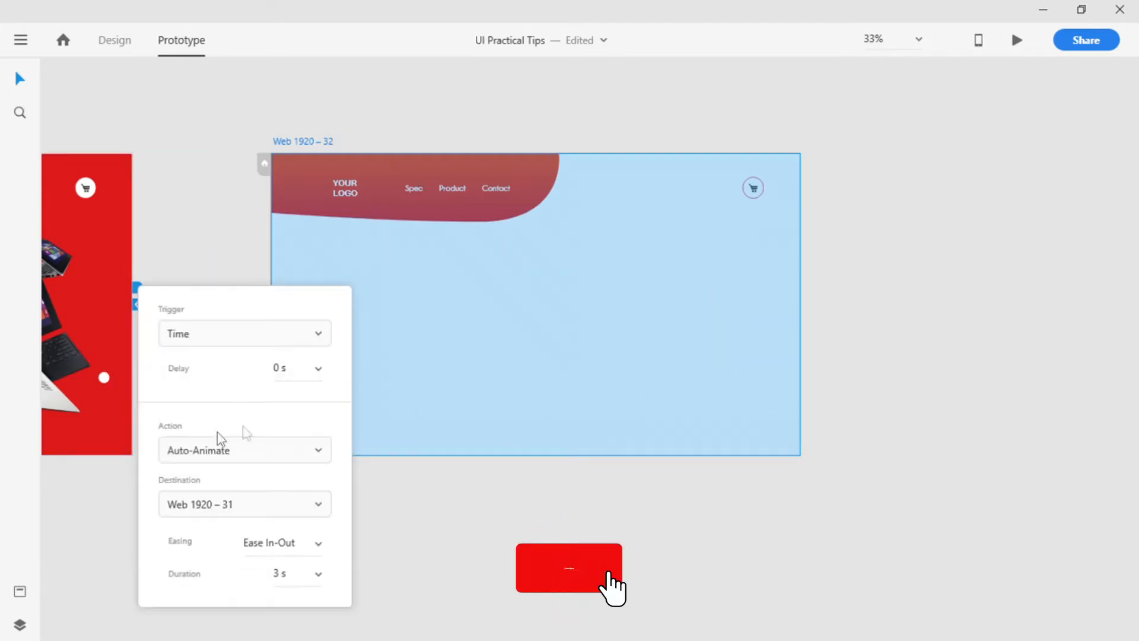
pyautogui.click(302, 367)
pyautogui.write('2')
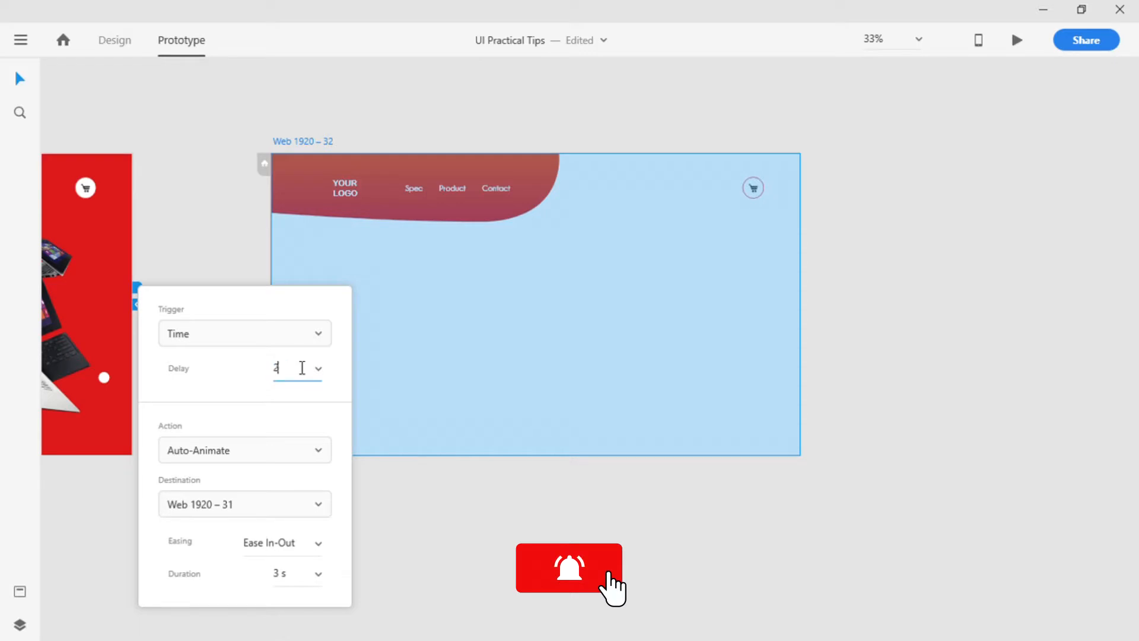
pyautogui.press('Return')
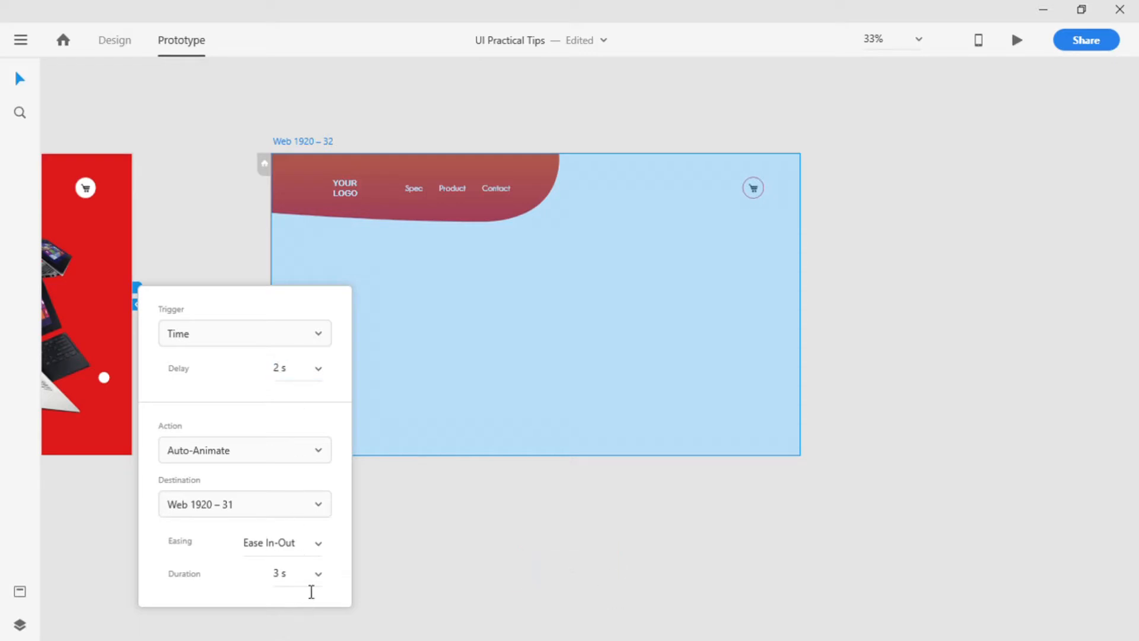
pyautogui.click(429, 559)
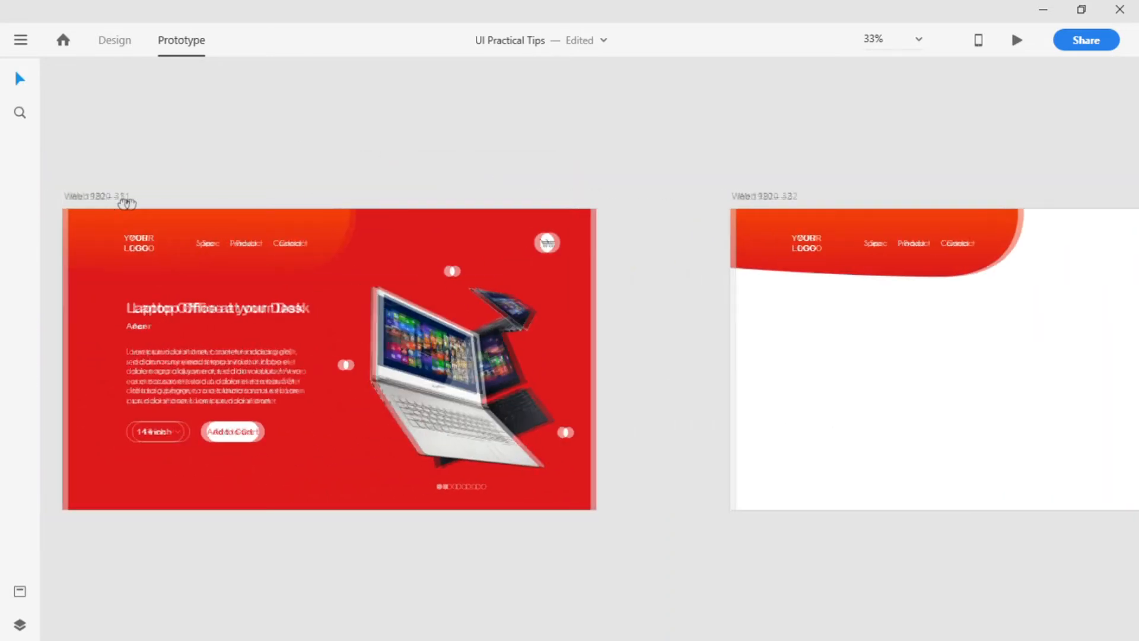
# Preview the prototype starting from the Web 1920 – 31 artboard and play its transitions.
pyautogui.click(130, 193)
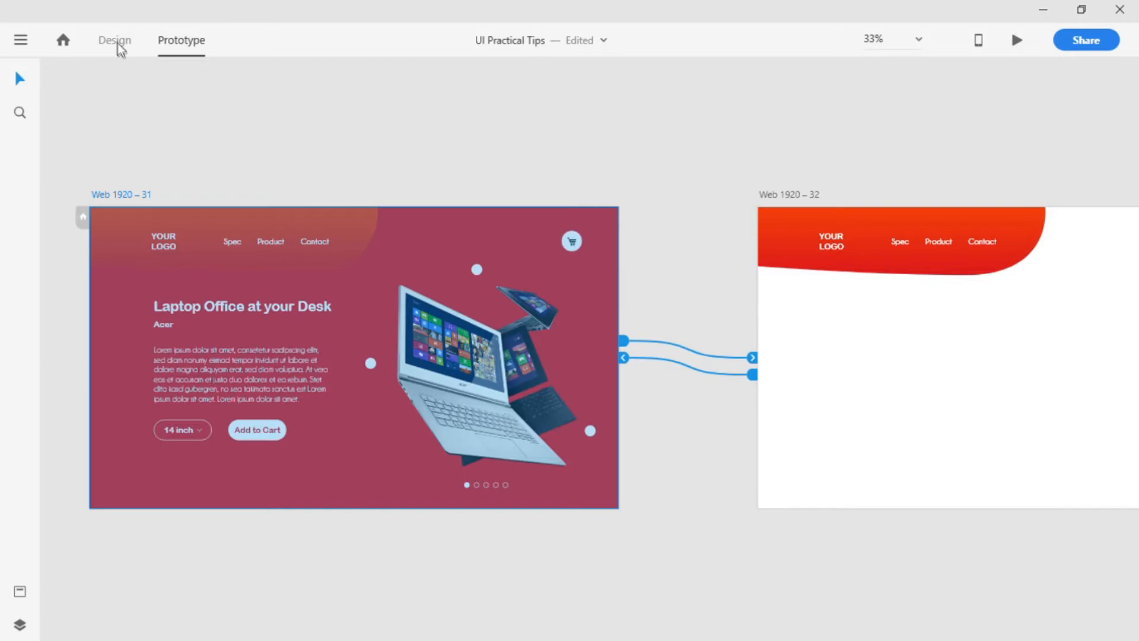
pyautogui.click(117, 41)
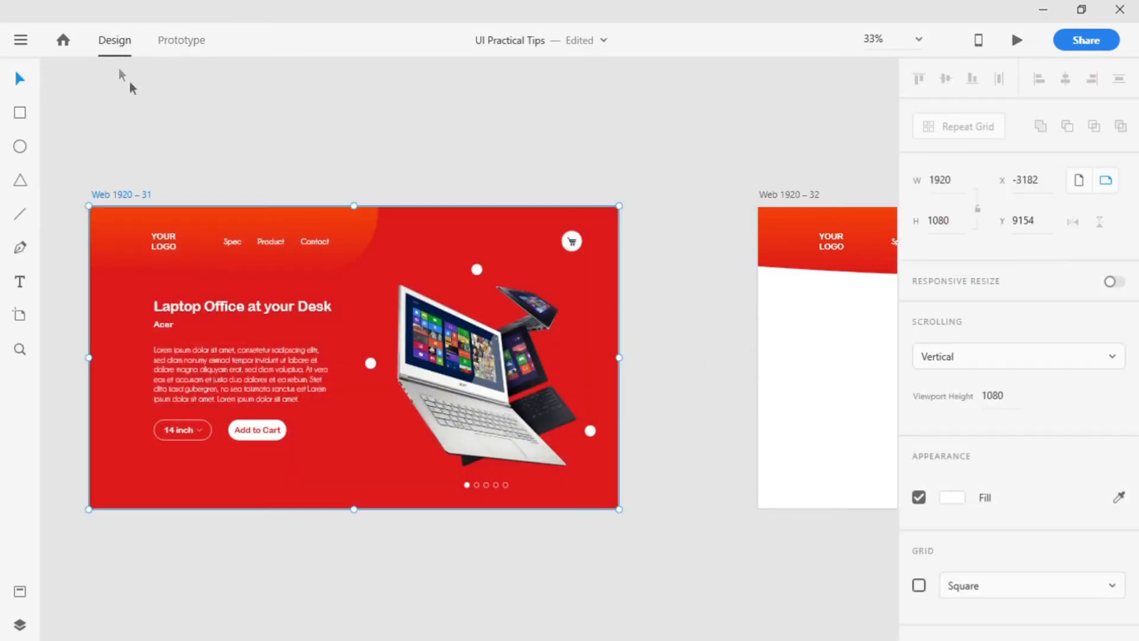
pyautogui.click(1017, 40)
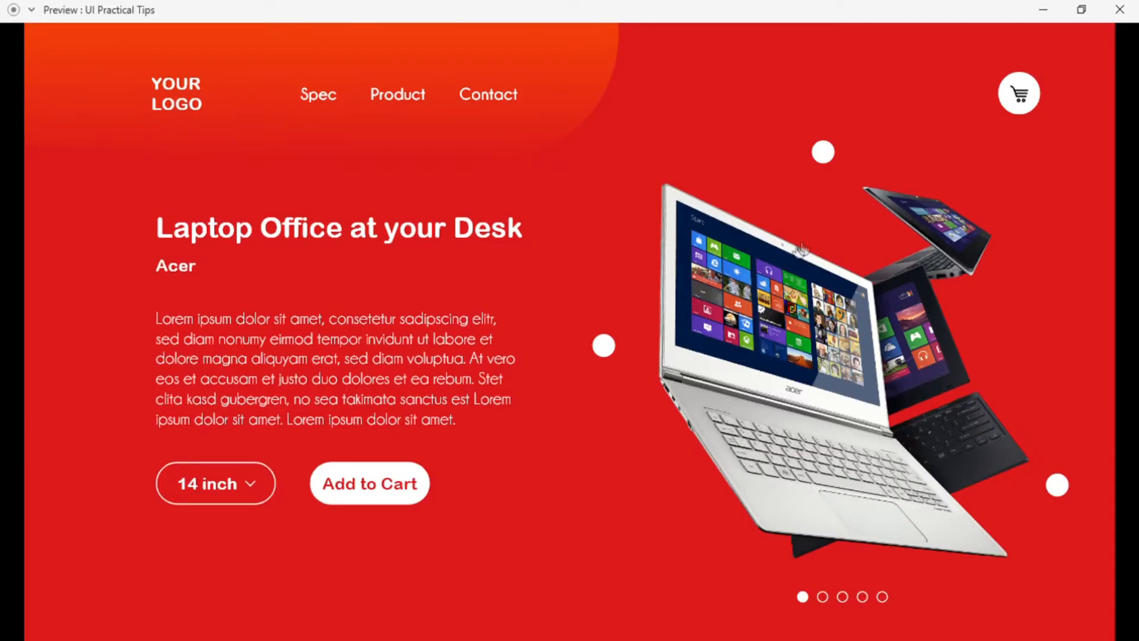
pyautogui.click(1069, 295)
pyautogui.click(1042, 279)
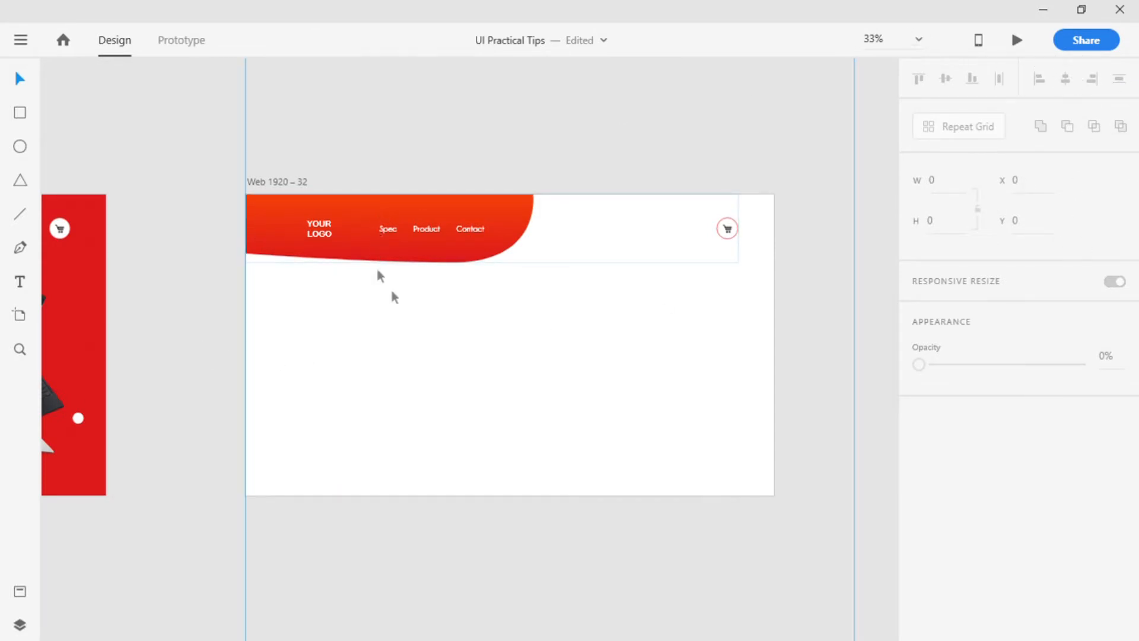
# Move the hidden laptop content group straight up into the Web 1920 – 32 artboard, to Y 703, and set its opacity to 100%.
pyautogui.click(275, 251)
pyautogui.scroll(-5, 470, 453)
pyautogui.hscroll(2, 470, 454)
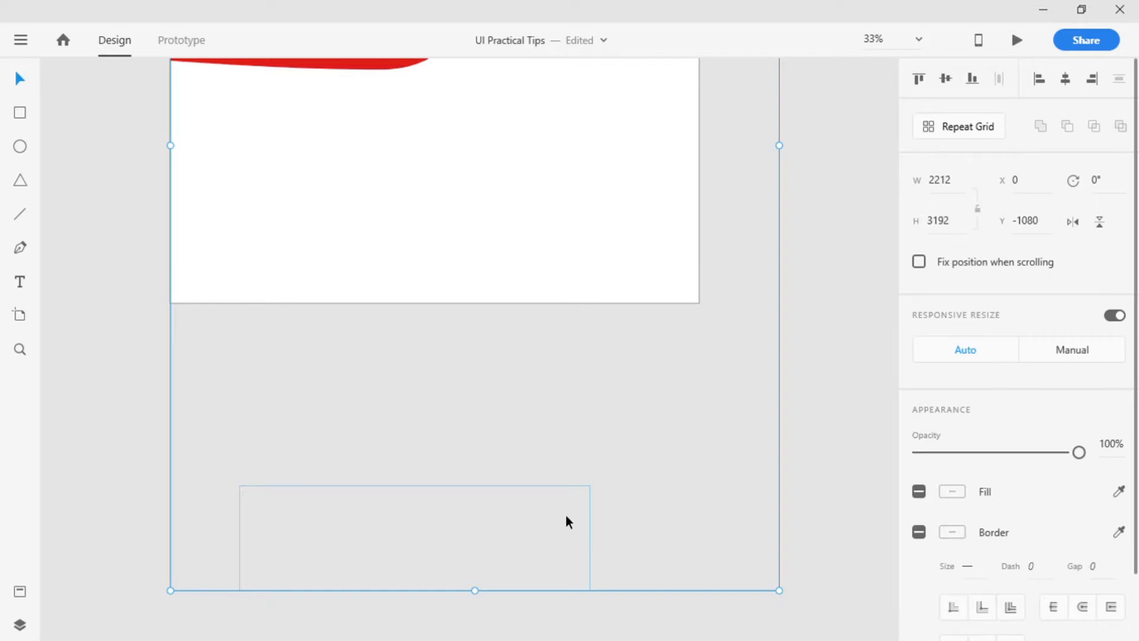
pyautogui.doubleClick(566, 517)
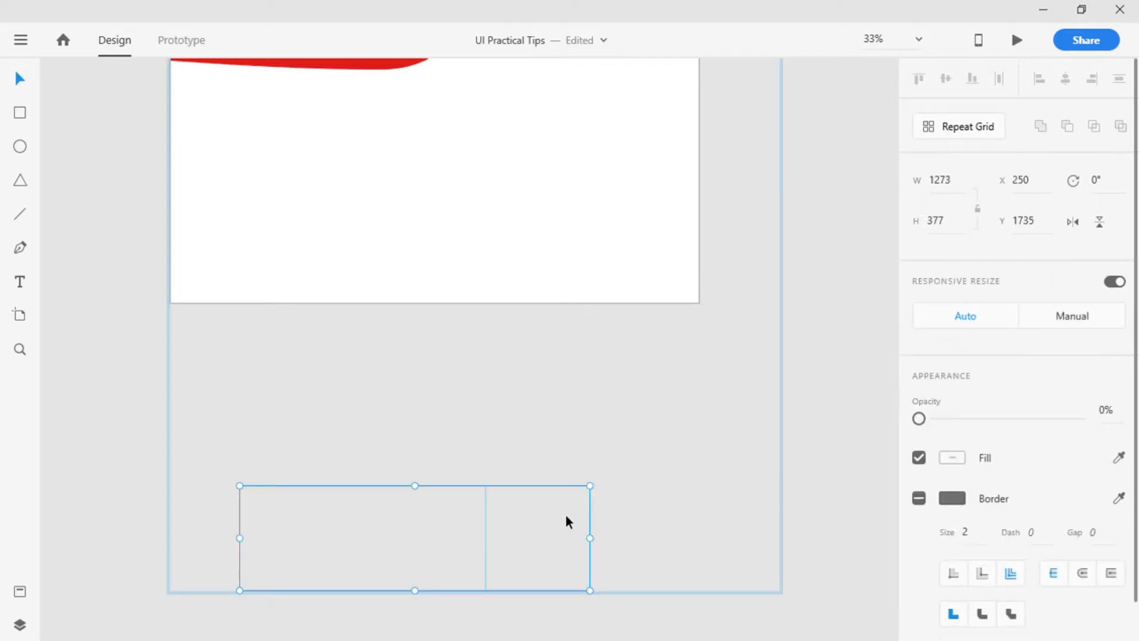
pyautogui.moveTo(565, 522); pyautogui.dragTo(570, 226)
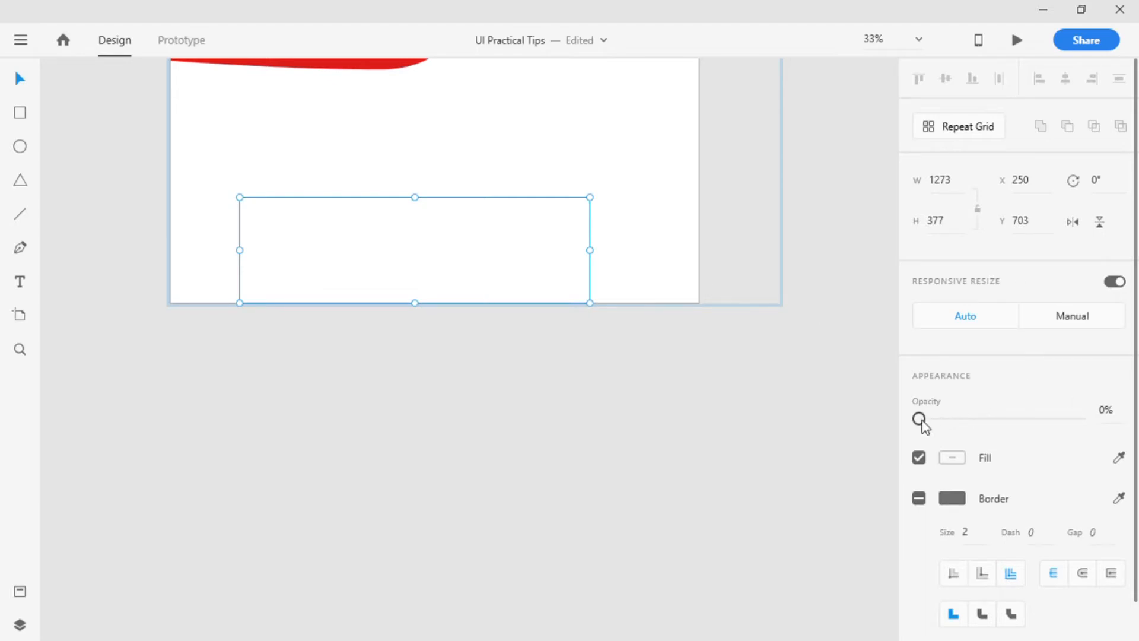
pyautogui.moveTo(920, 419); pyautogui.dragTo(1089, 415)
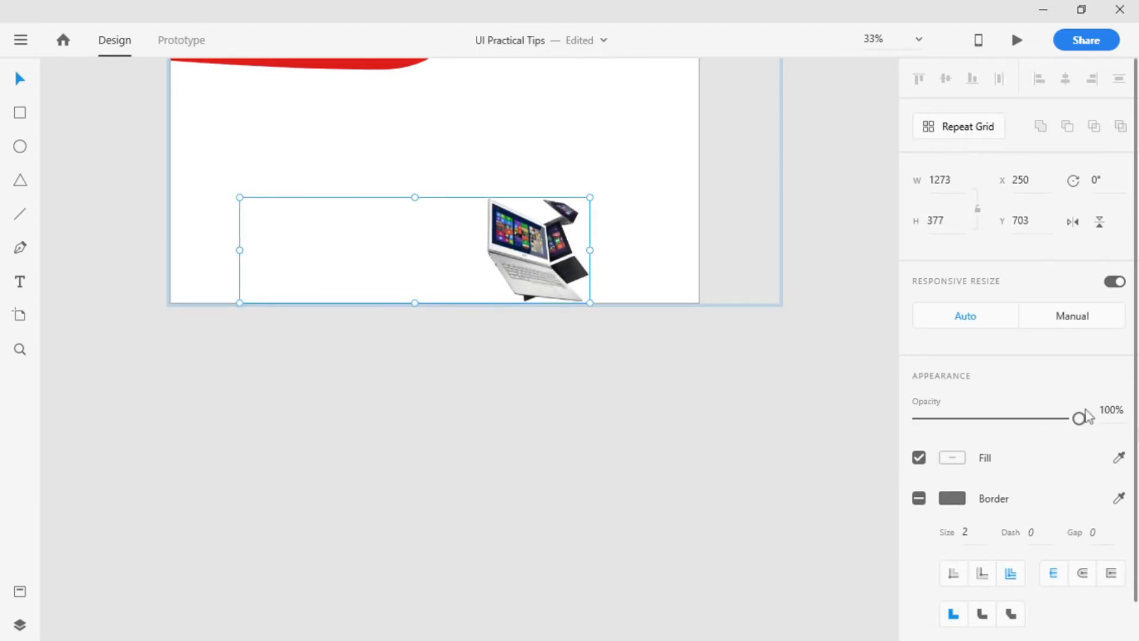
# Enlarge the laptop image inside that group to about 1068 by 1066, placed at X 765, Y 310.
pyautogui.doubleClick(528, 263)
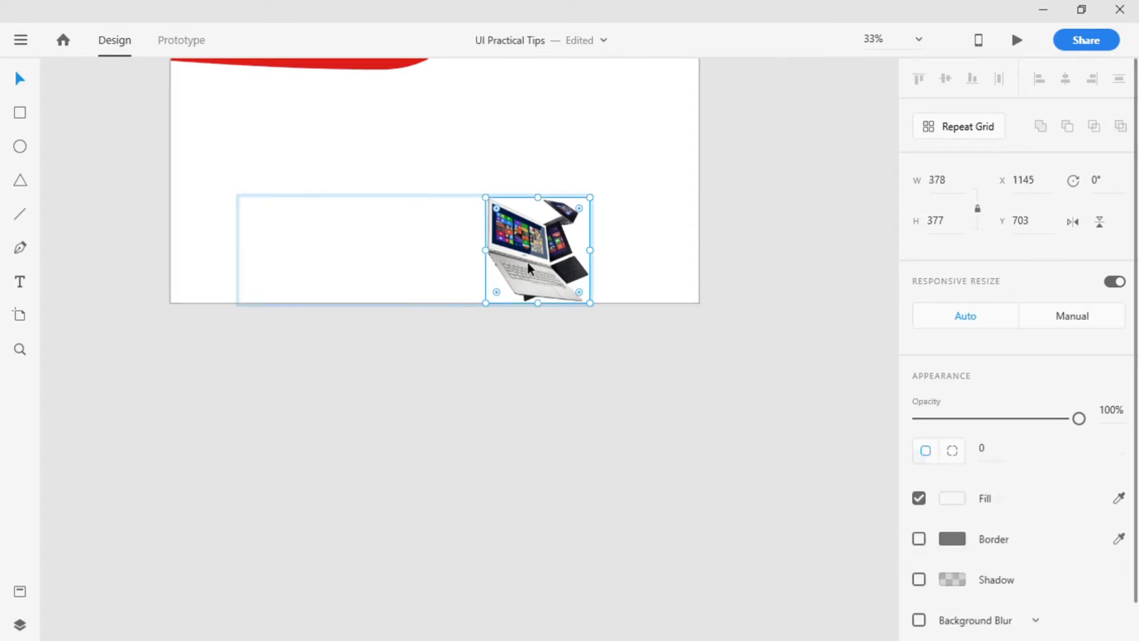
pyautogui.moveTo(488, 200); pyautogui.dragTo(389, 14)
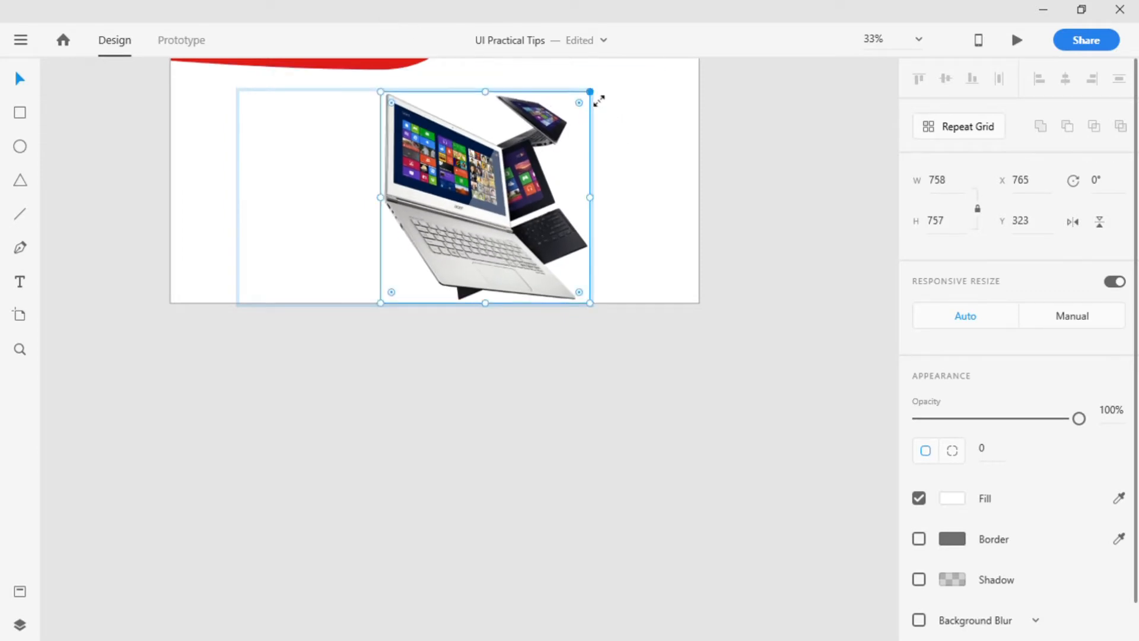
pyautogui.moveTo(598, 101); pyautogui.dragTo(608, 97)
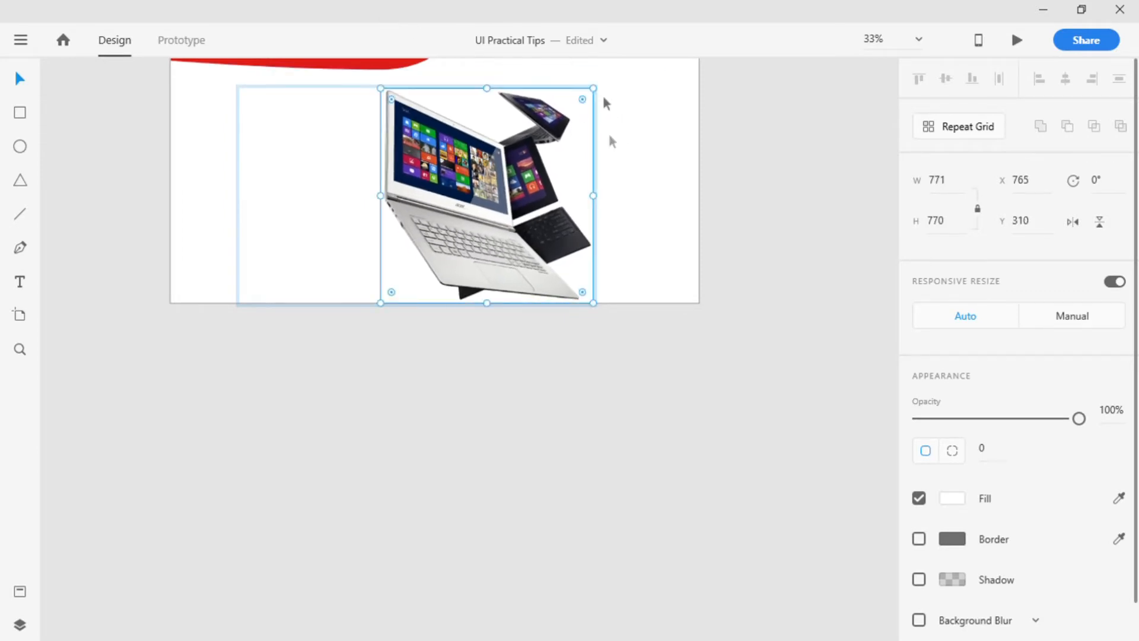
pyautogui.moveTo(596, 306); pyautogui.dragTo(732, 394)
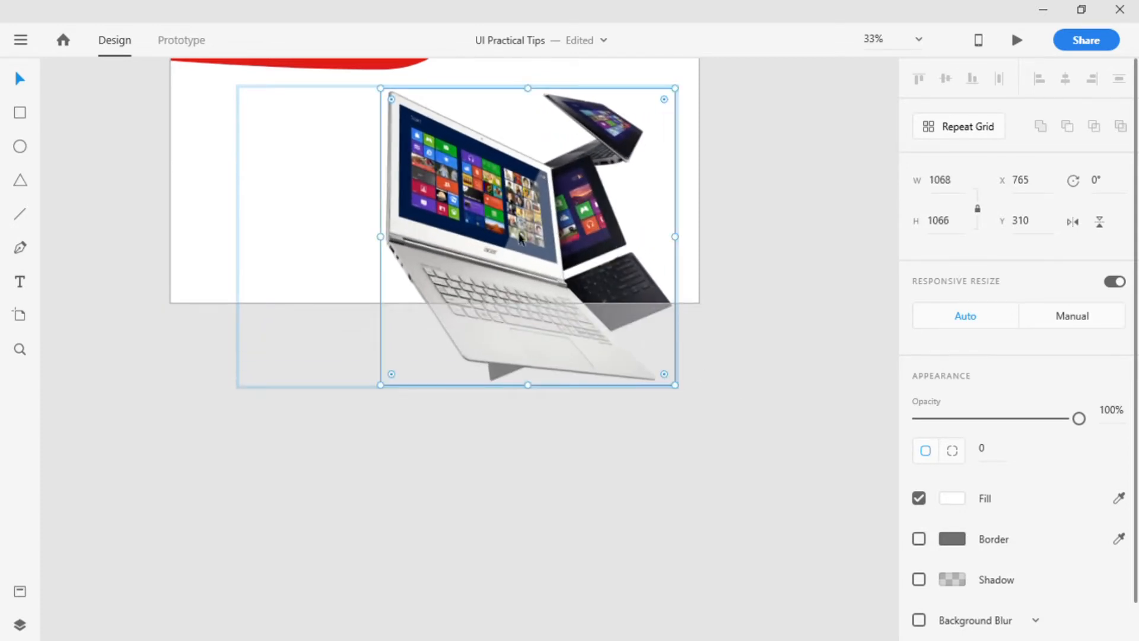
pyautogui.moveTo(521, 230); pyautogui.dragTo(526, 427)
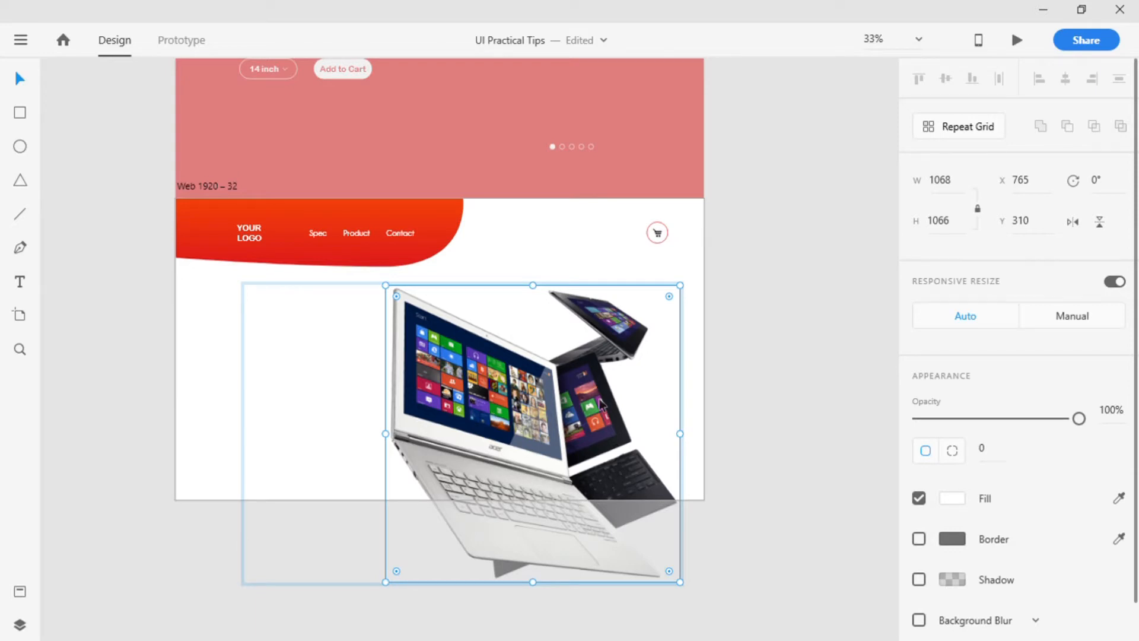
pyautogui.click(745, 355)
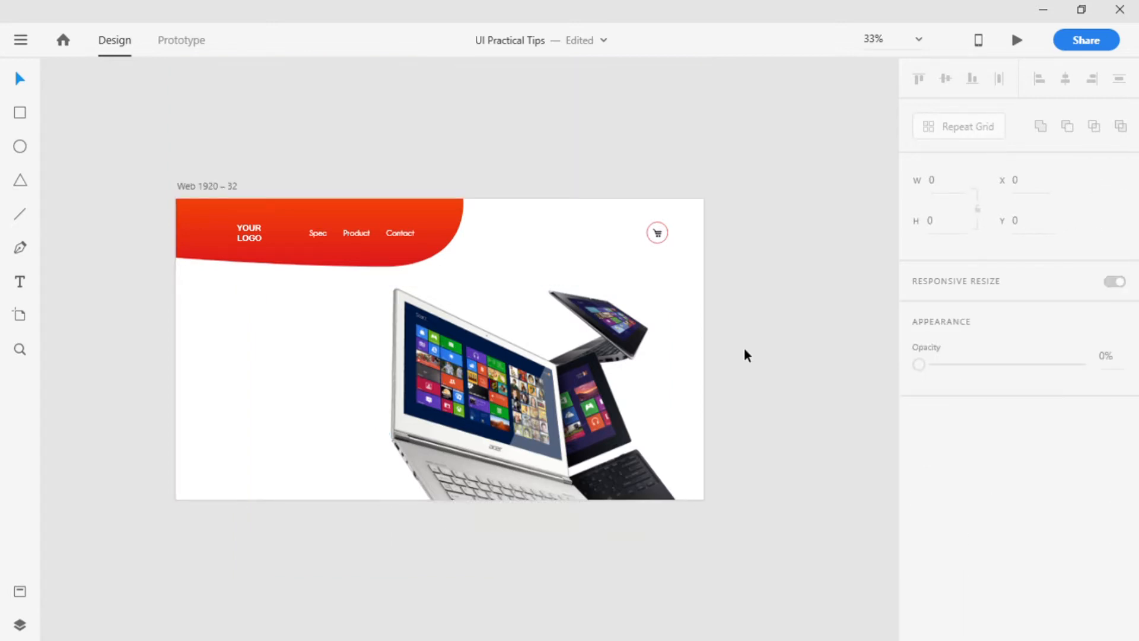
# Duplicate the Web 1920 – 32 artboard and set the hidden Full HD text group in the copy to 100% opacity.
pyautogui.click(208, 187)
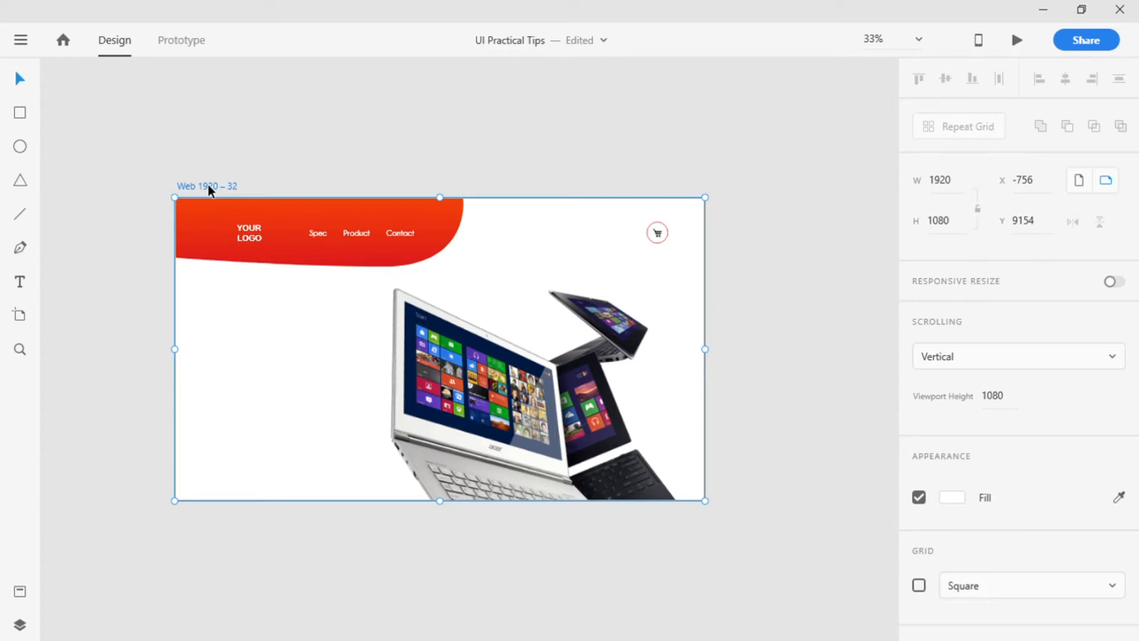
pyautogui.hotkey('ctrl', 'd')
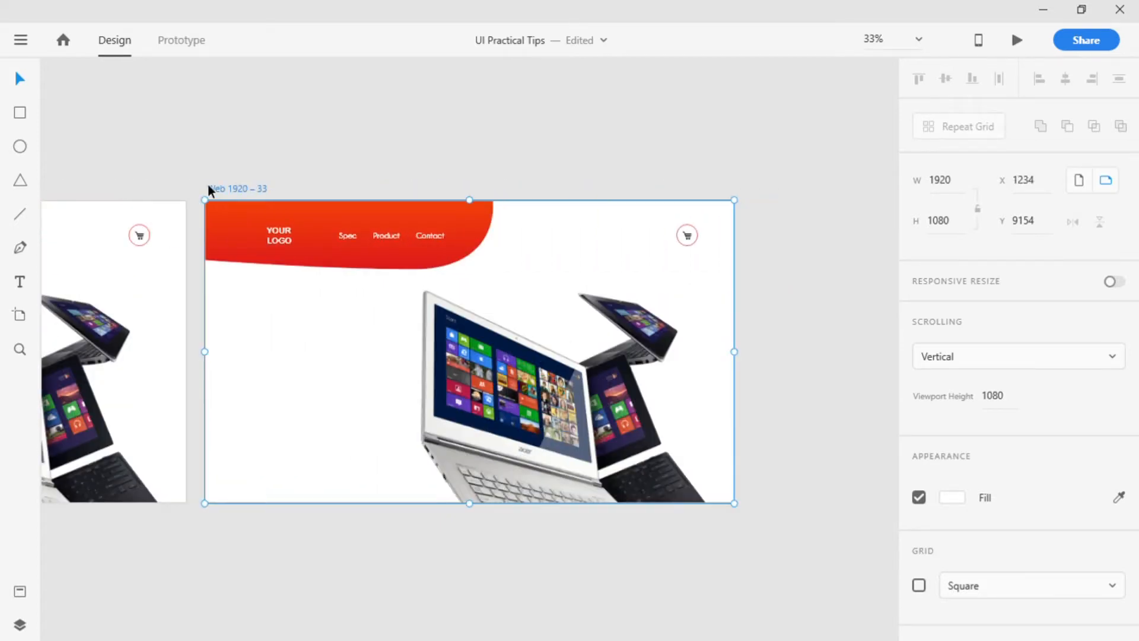
pyautogui.click(454, 394)
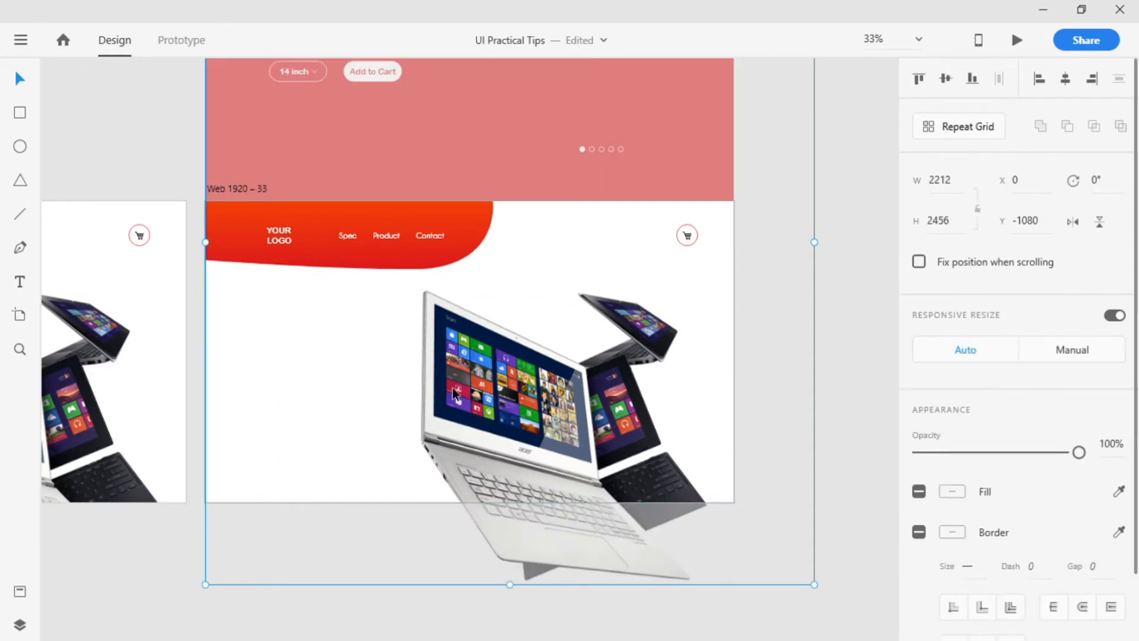
pyautogui.doubleClick(454, 393)
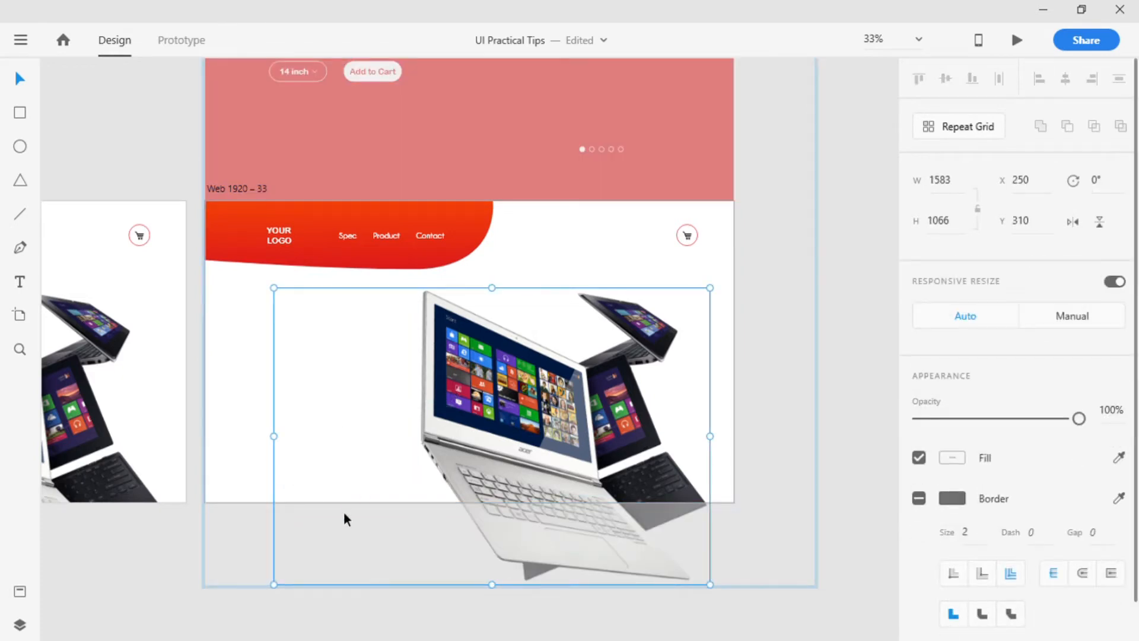
pyautogui.click(339, 462)
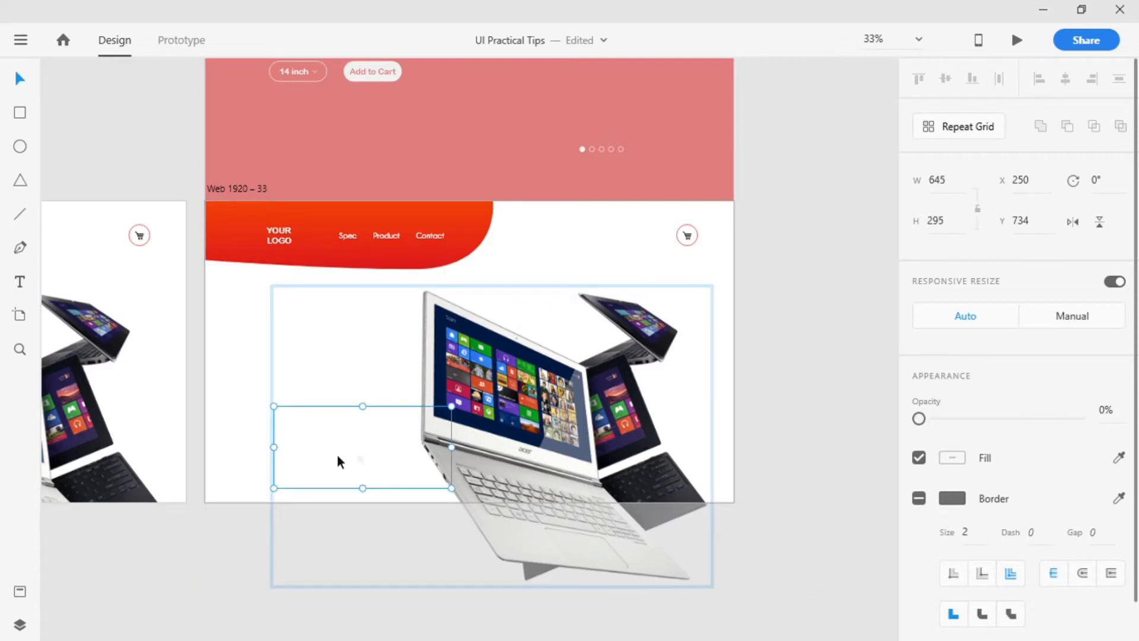
pyautogui.moveTo(919, 418); pyautogui.dragTo(1137, 423)
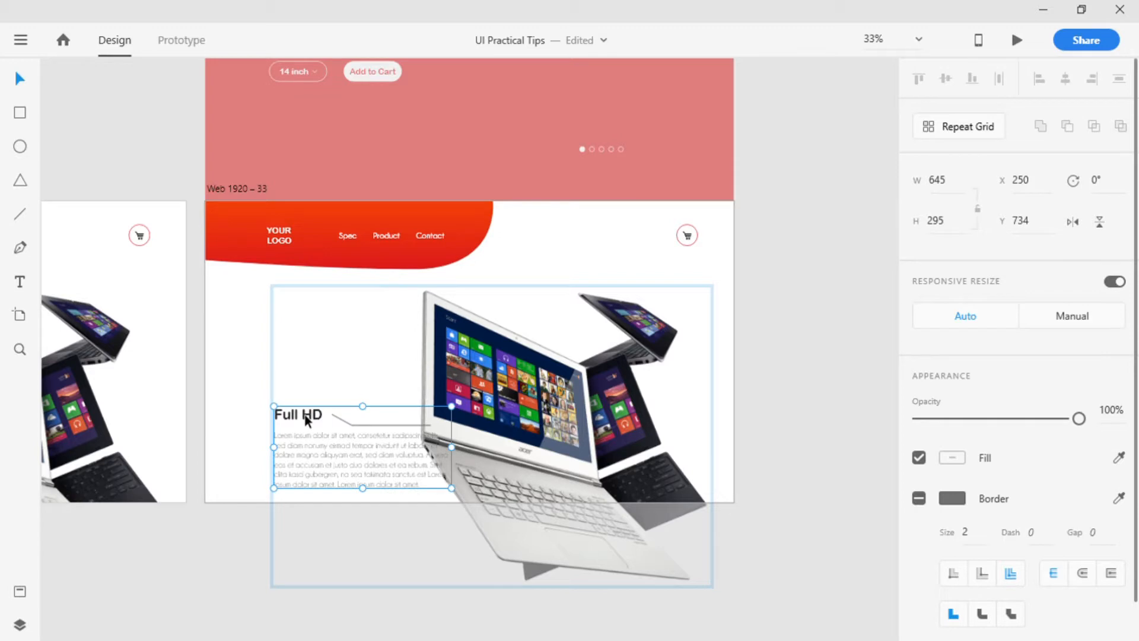
# Move the Full HD text group beside the laptop's screen, to about X 92, Y 348.
pyautogui.moveTo(307, 420); pyautogui.dragTo(263, 347)
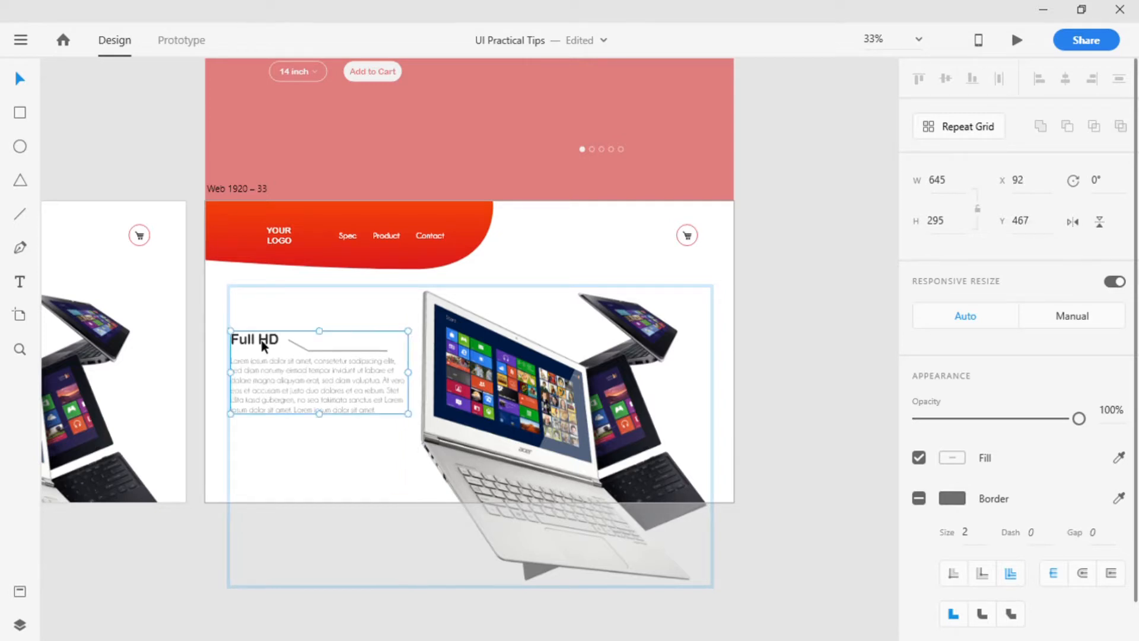
pyautogui.doubleClick(315, 354)
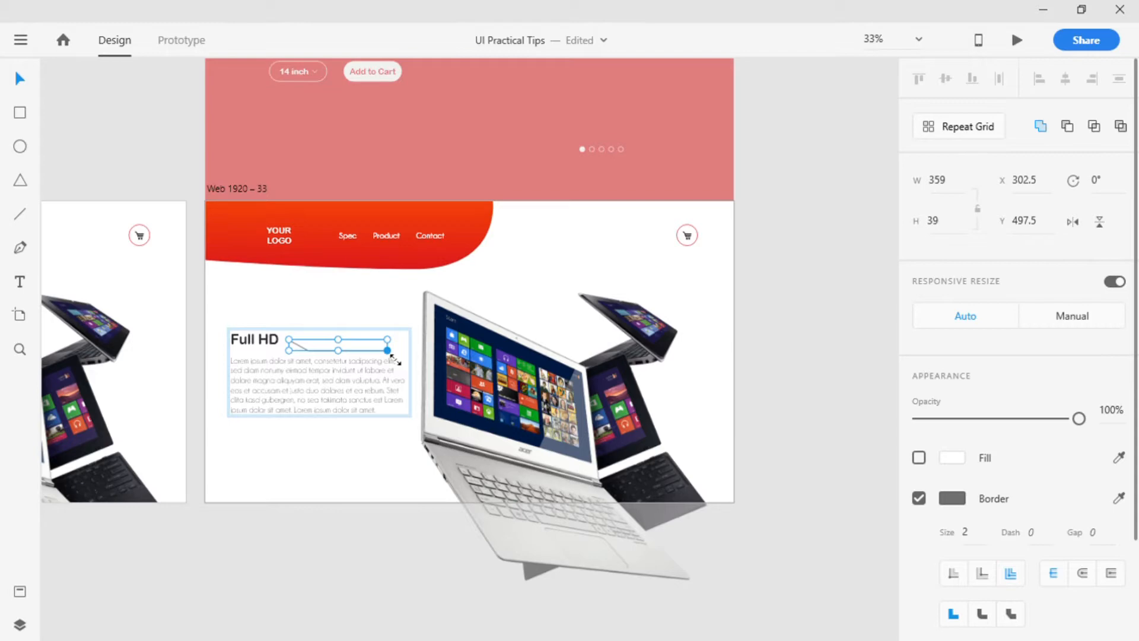
pyautogui.hotkey('ctrl', '=')
pyautogui.hotkey('ctrl', '=')
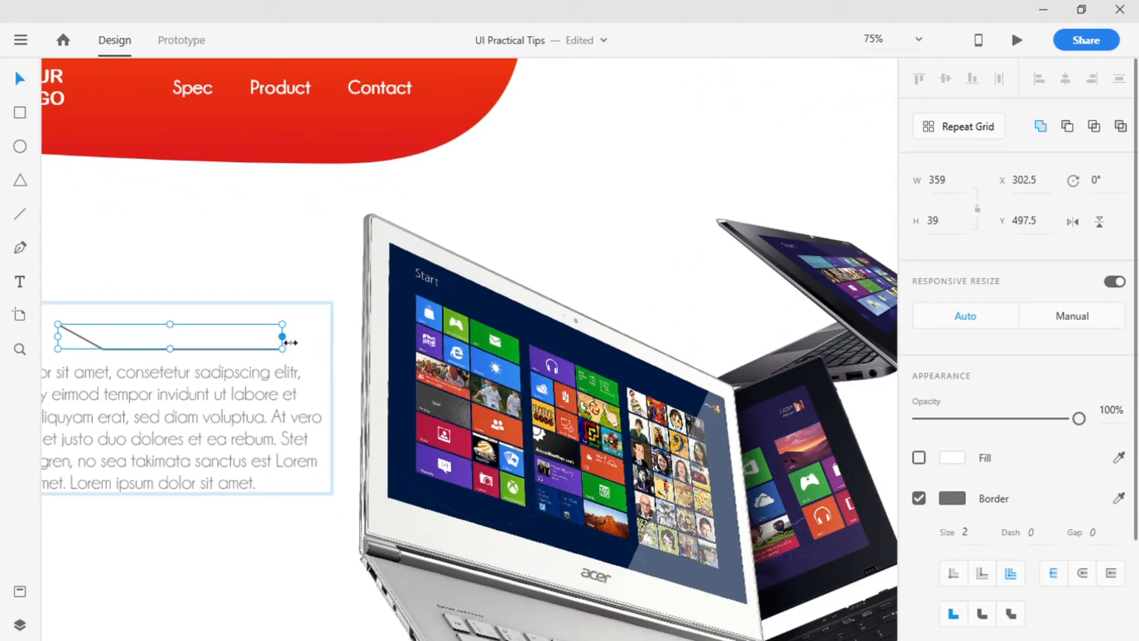
pyautogui.click(235, 410)
pyautogui.click(220, 375)
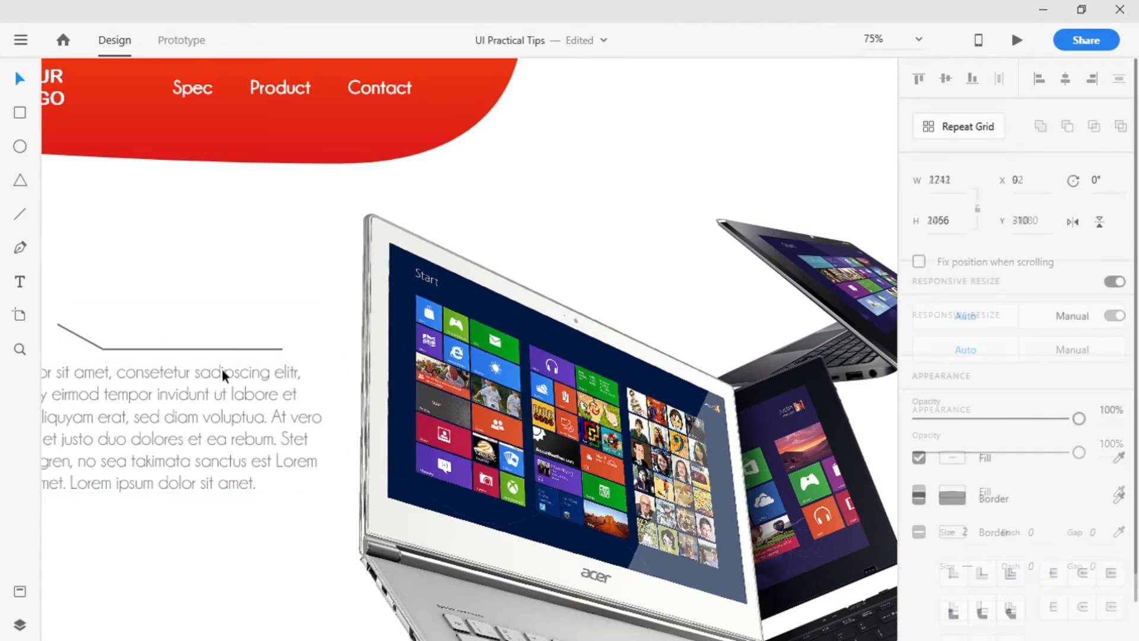
pyautogui.click(218, 377)
pyautogui.moveTo(218, 377); pyautogui.dragTo(443, 280)
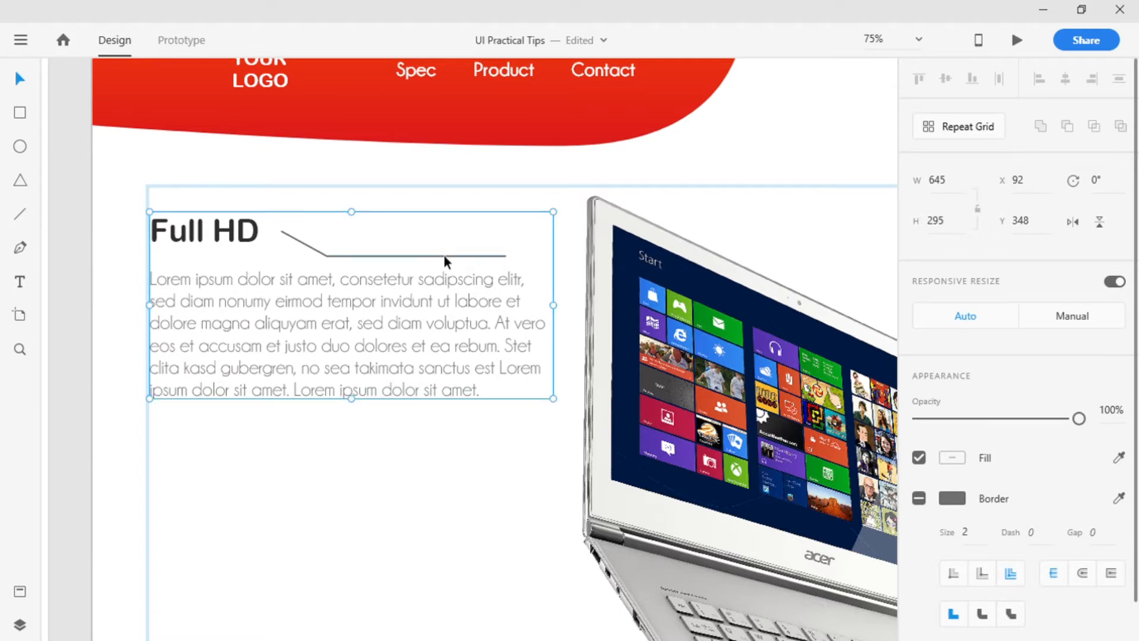
# Stretch the Full HD connector line horizontally to about 546 wide so it reaches the laptop screen.
pyautogui.doubleClick(447, 257)
pyautogui.moveTo(506, 243); pyautogui.dragTo(629, 249)
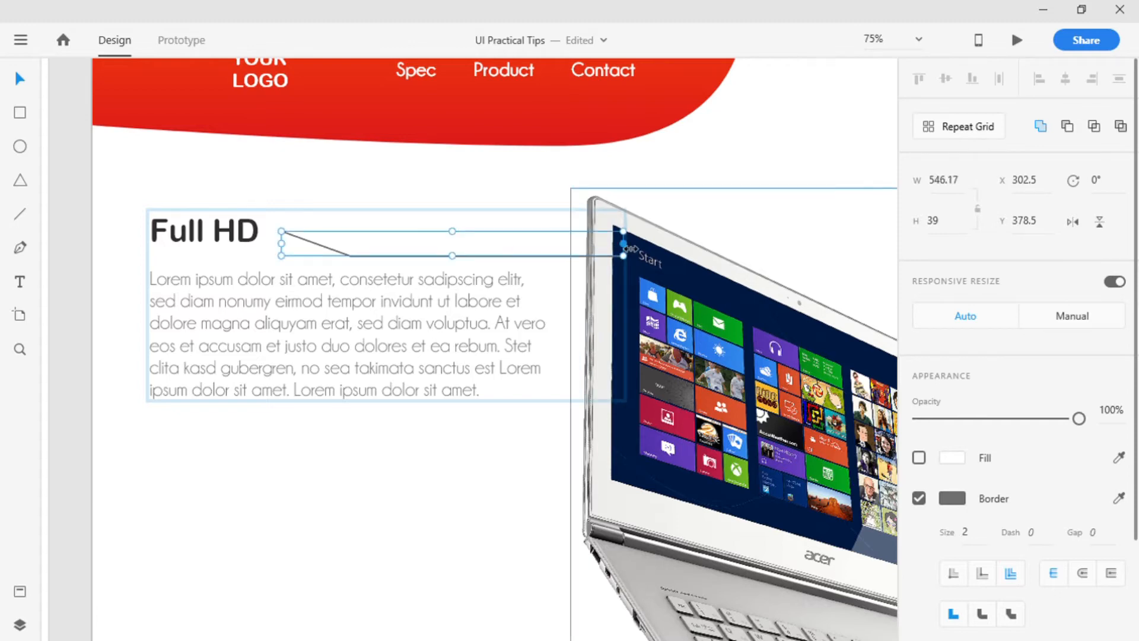
pyautogui.click(456, 182)
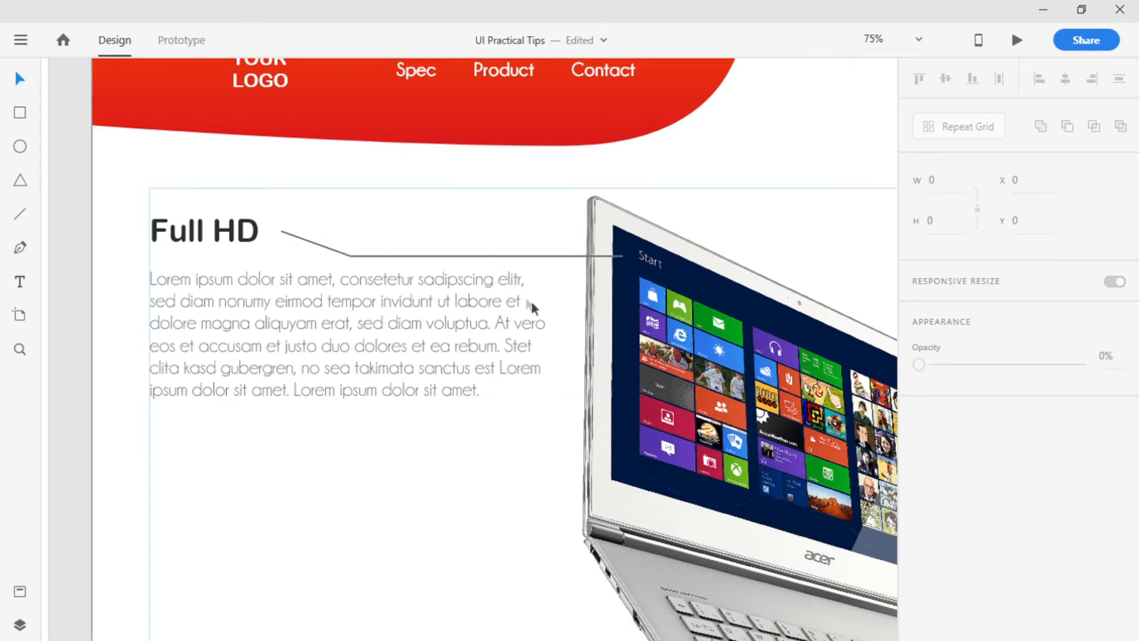
pyautogui.hotkey('ctrl', '-')
pyautogui.hotkey('ctrl', '-')
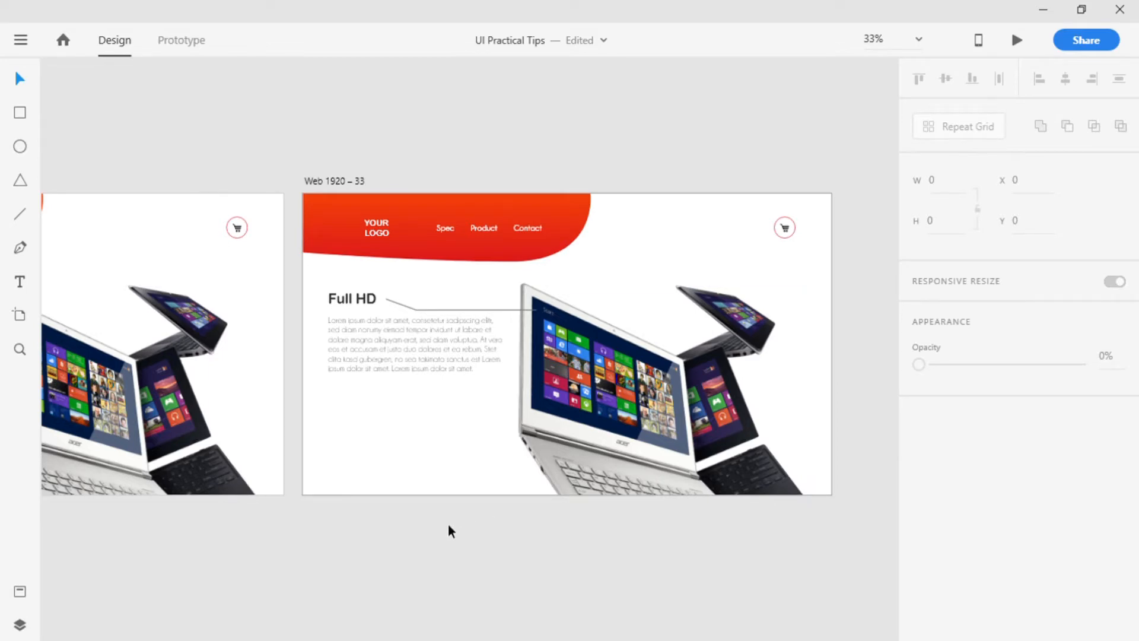
# Link the Web 1920 – 32 artboard to Web 1920 – 33 with a time-triggered Auto-Animate transition.
pyautogui.hotkey('ctrl', '-')
pyautogui.moveTo(402, 437); pyautogui.dragTo(580, 379)
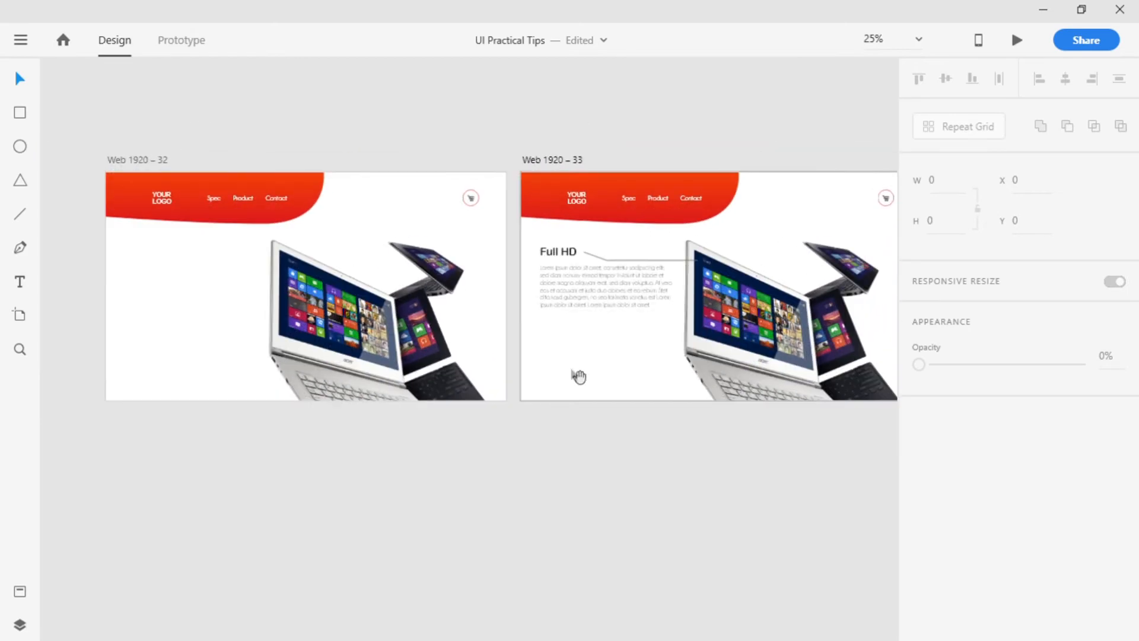
pyautogui.click(183, 41)
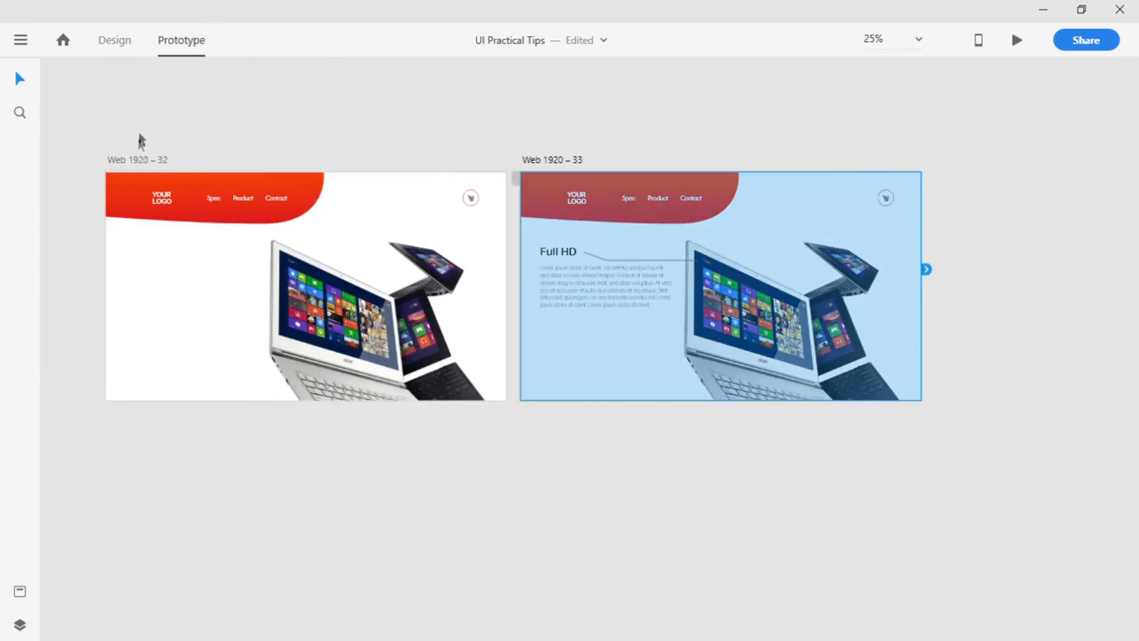
pyautogui.click(138, 161)
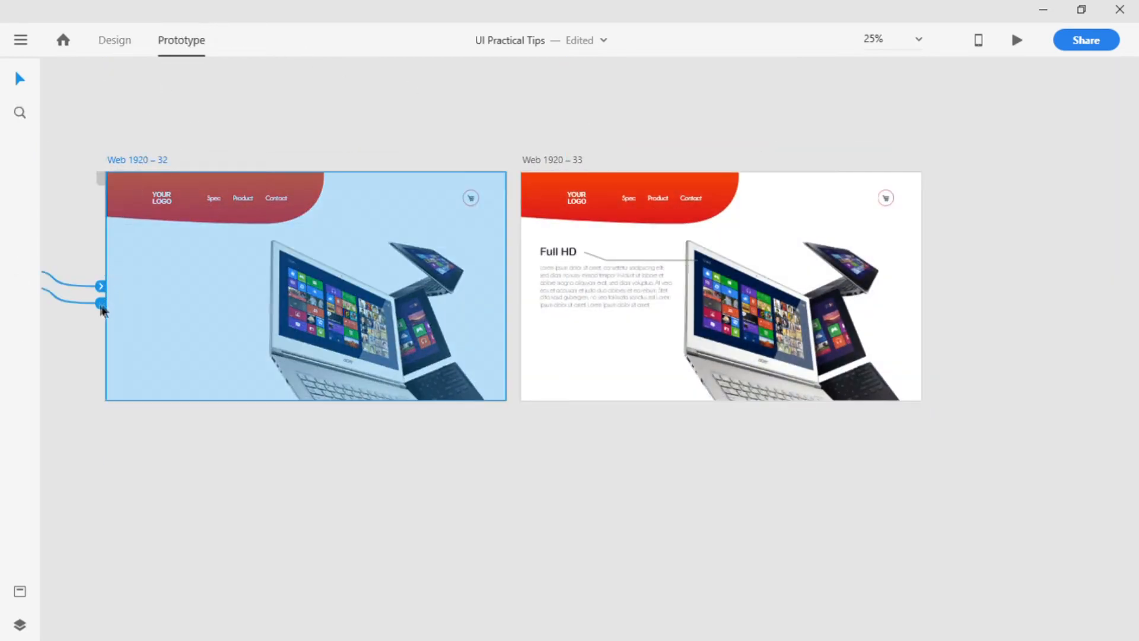
pyautogui.moveTo(512, 270); pyautogui.dragTo(548, 268)
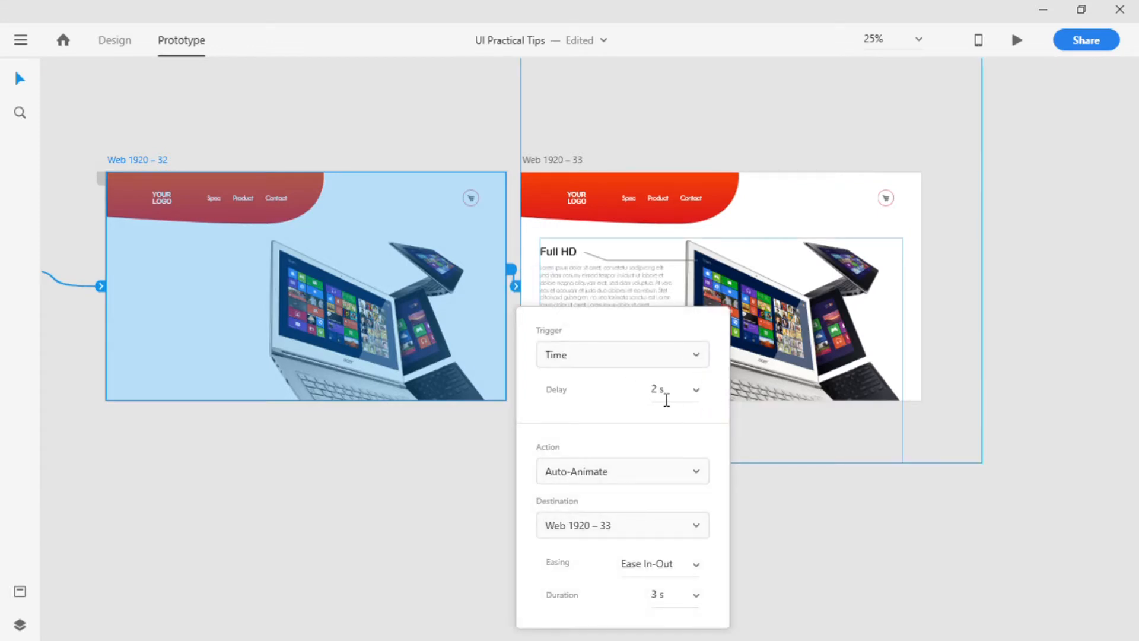
# Set both the delay and the duration of the Web 1920 – 32 to Web 1920 – 33 transition to 0.4 s.
pyautogui.click(665, 399)
pyautogui.write('0.2')
pyautogui.write('4')
pyautogui.press('BackSpace')
pyautogui.press('BackSpace')
pyautogui.write('.2')
pyautogui.press('BackSpace')
pyautogui.press('BackSpace')
pyautogui.write('.4')
pyautogui.press('Return')
pyautogui.click(678, 598)
pyautogui.write('0.24')
pyautogui.press('Return')
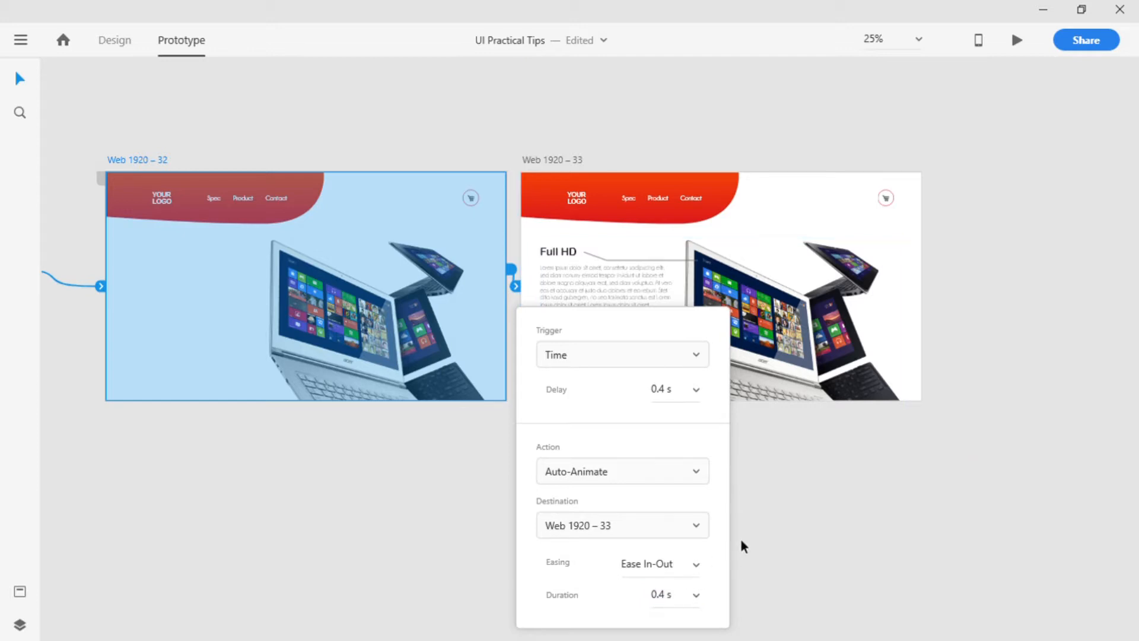
pyautogui.click(784, 526)
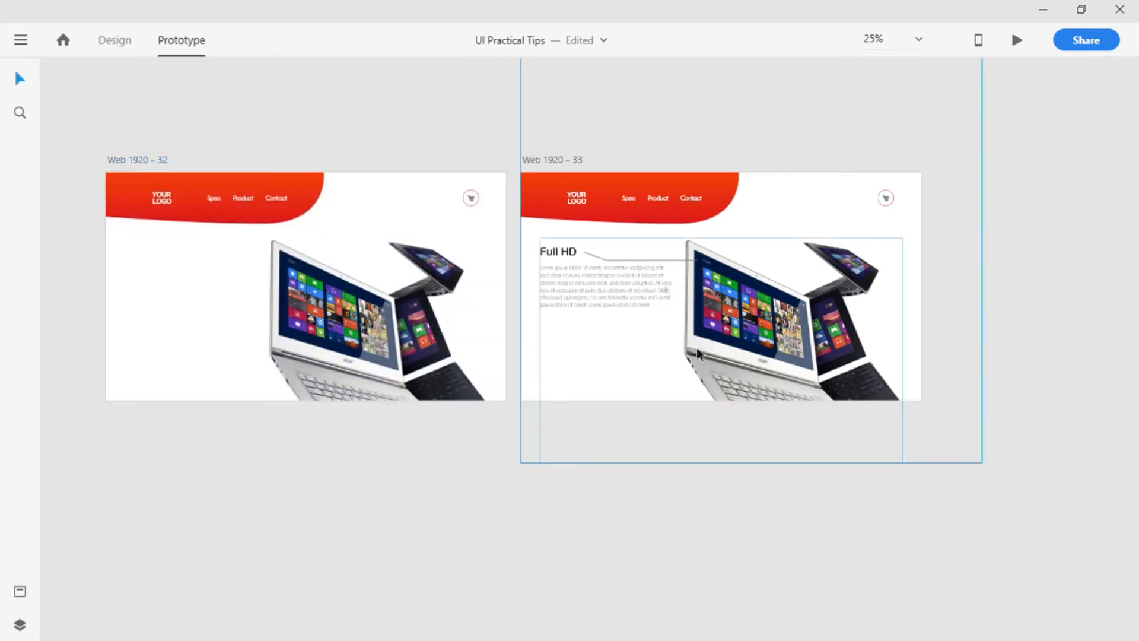
# Link the Web 1920 – 33 artboard back to the red Web 1920 – 31 artboard with a time-triggered Auto-Animate transition.
pyautogui.moveTo(453, 288); pyautogui.dragTo(661, 294)
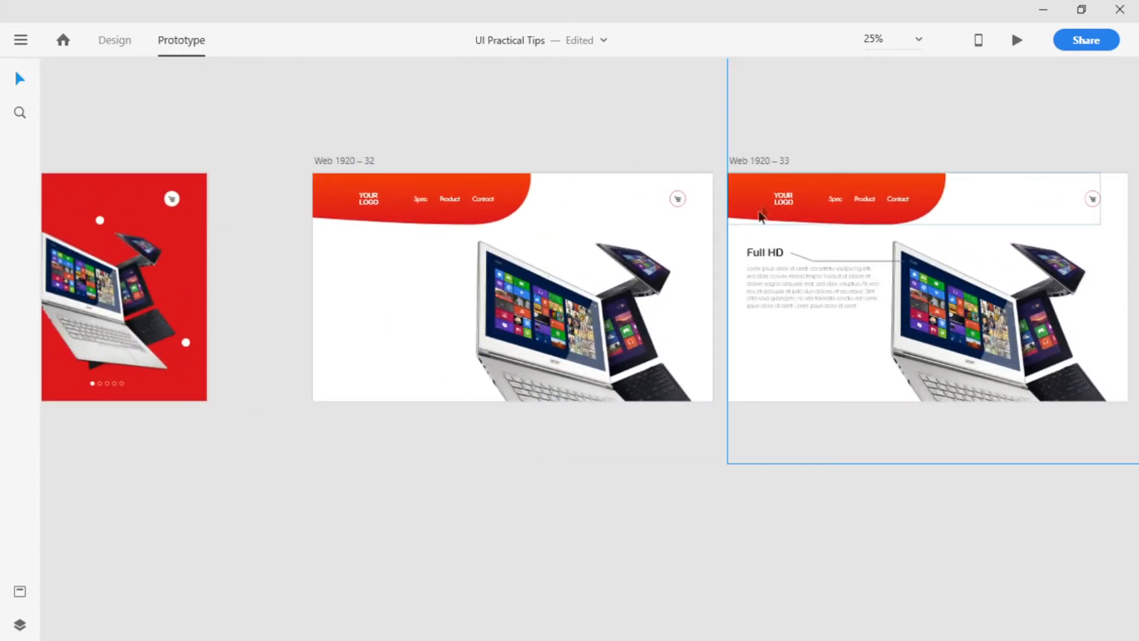
pyautogui.click(766, 162)
pyautogui.moveTo(1134, 271); pyautogui.dragTo(127, 374)
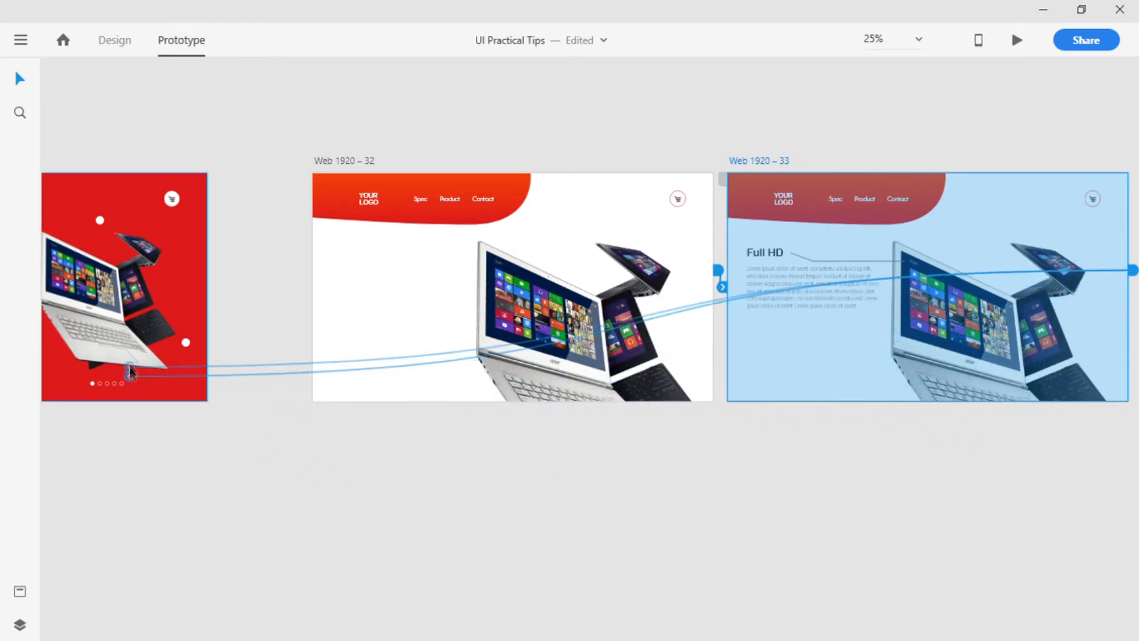
# Set the transition from Web 1920 – 33 to Web 1920 – 31 to a 2 s delay and a 3 s duration.
pyautogui.click(354, 352)
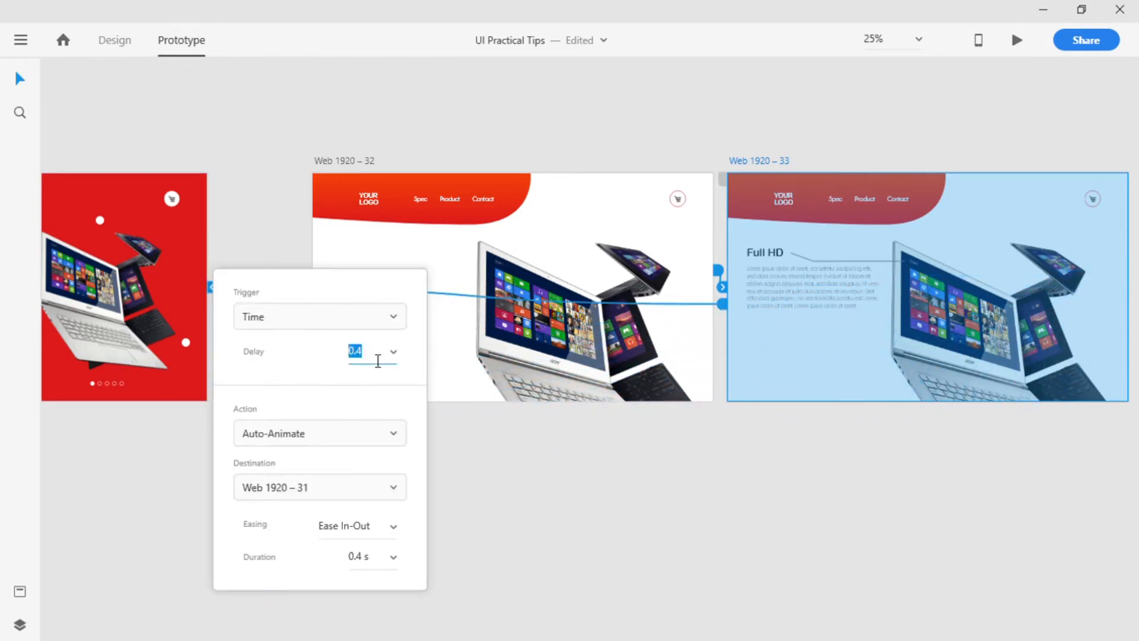
pyautogui.write('2')
pyautogui.press('Return')
pyautogui.click(376, 559)
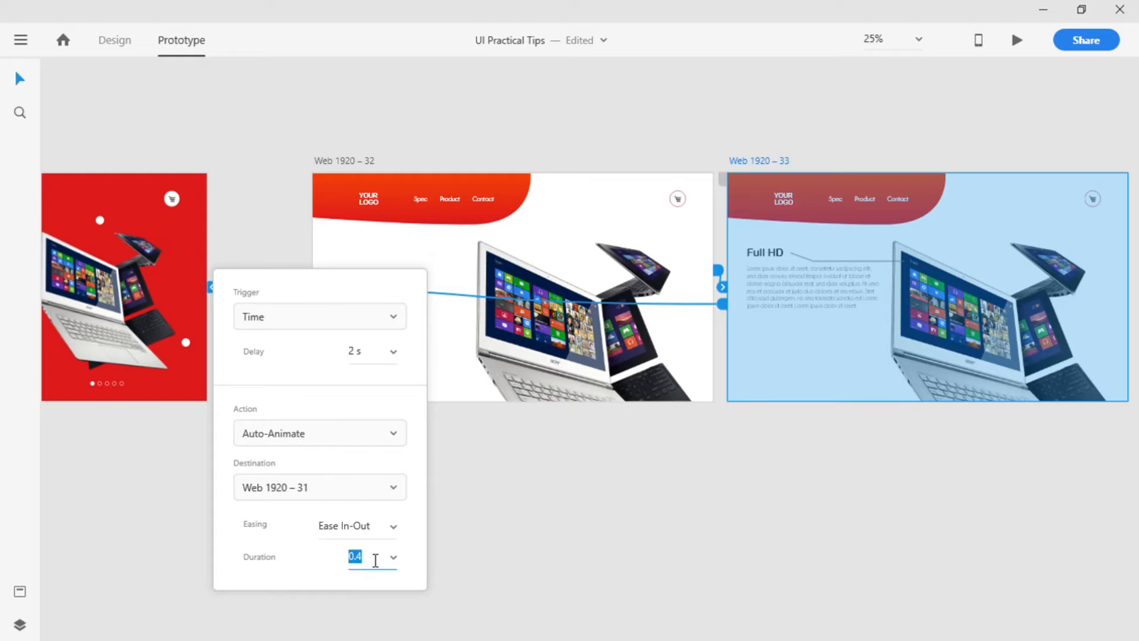
pyautogui.write('3')
pyautogui.press('Return')
pyautogui.click(493, 500)
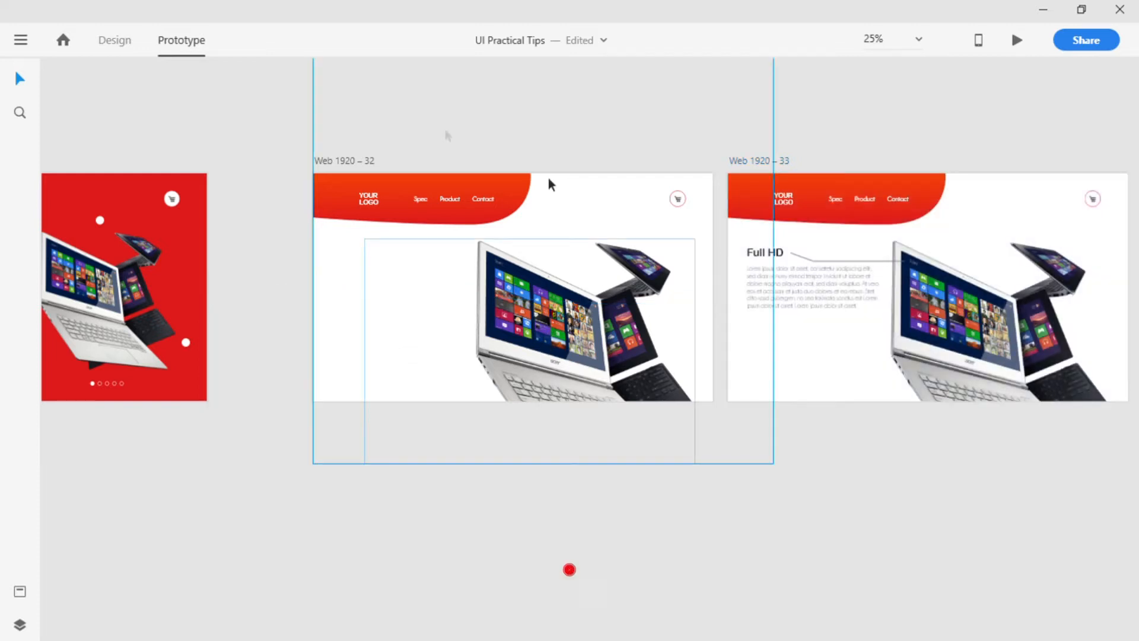
# Preview the prototype starting from the Web 1920 – 31 artboard and watch the linked transitions play.
pyautogui.click(120, 49)
pyautogui.moveTo(380, 220); pyautogui.dragTo(772, 258)
pyautogui.click(261, 201)
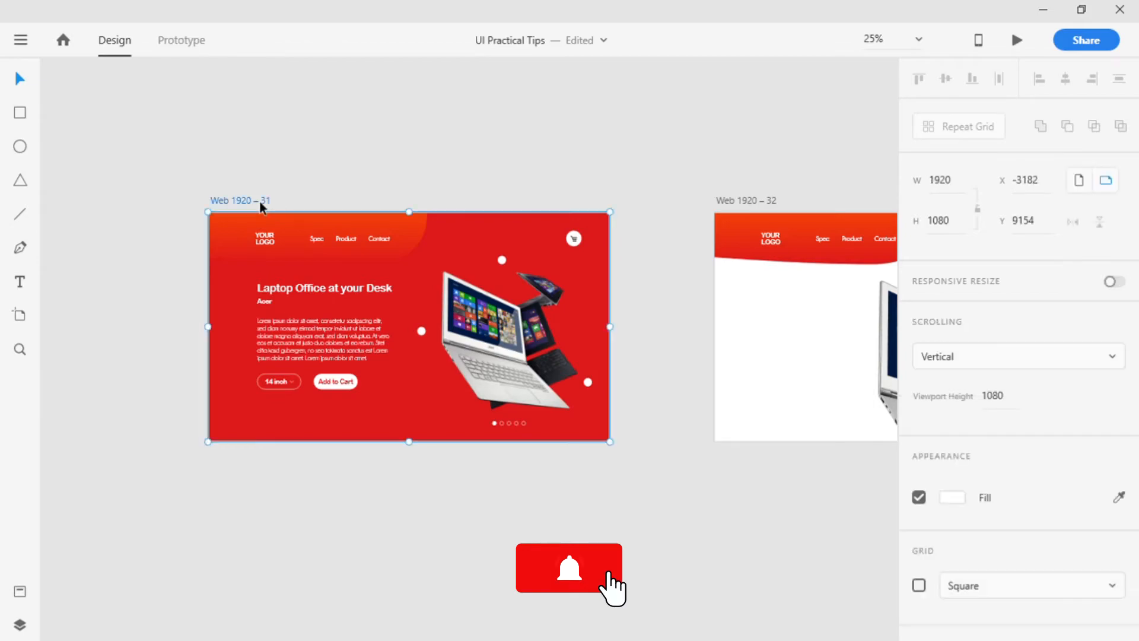
pyautogui.hotkey('ctrl', 'Return')
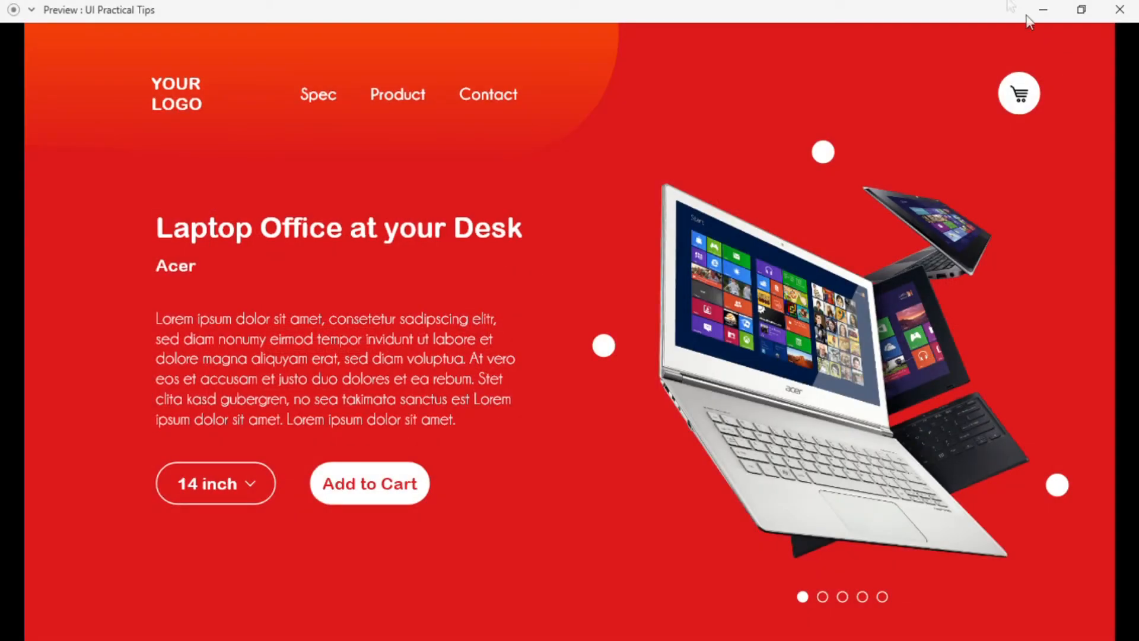
pyautogui.click(1072, 291)
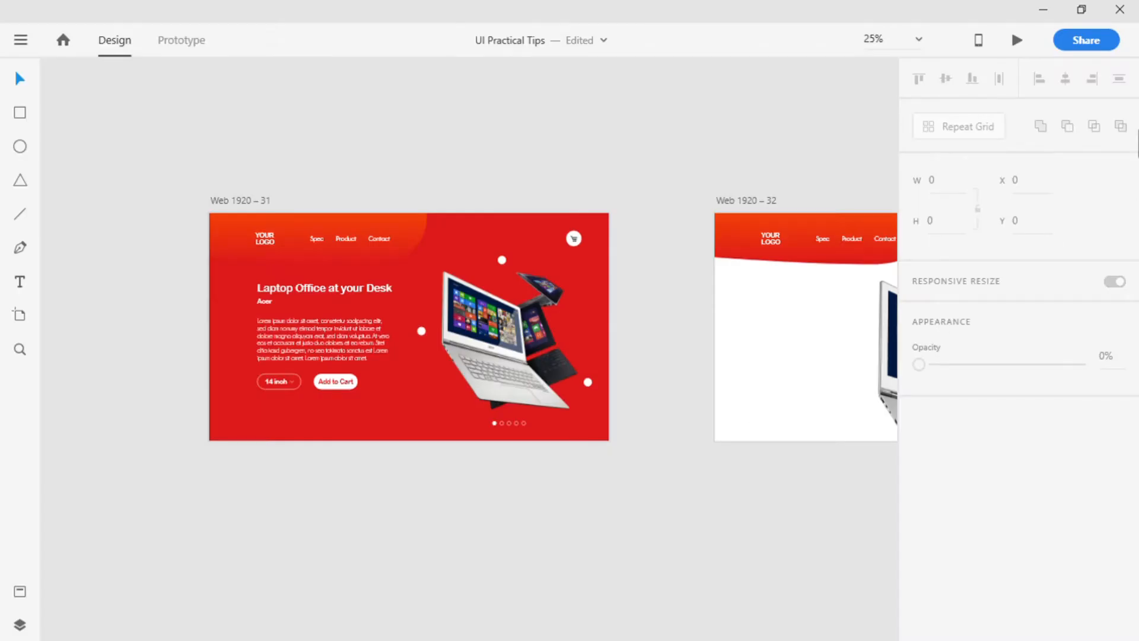
pyautogui.click(818, 286)
pyautogui.hscroll(10, 374, 372)
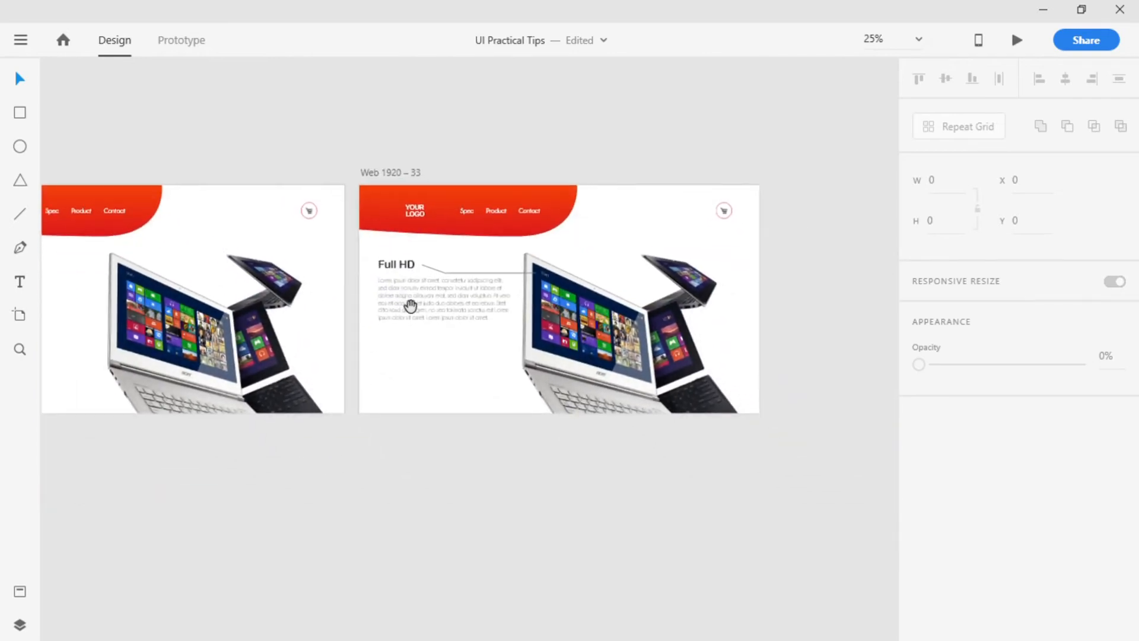
pyautogui.doubleClick(392, 265)
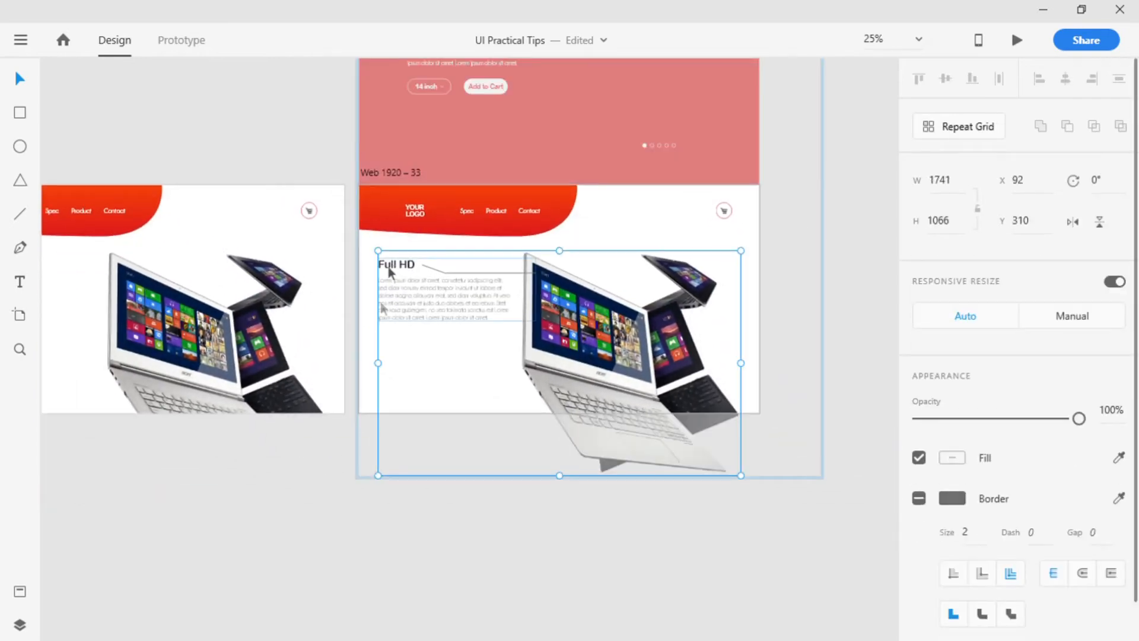
pyautogui.click(338, 457)
pyautogui.hscroll(-4, 338, 457)
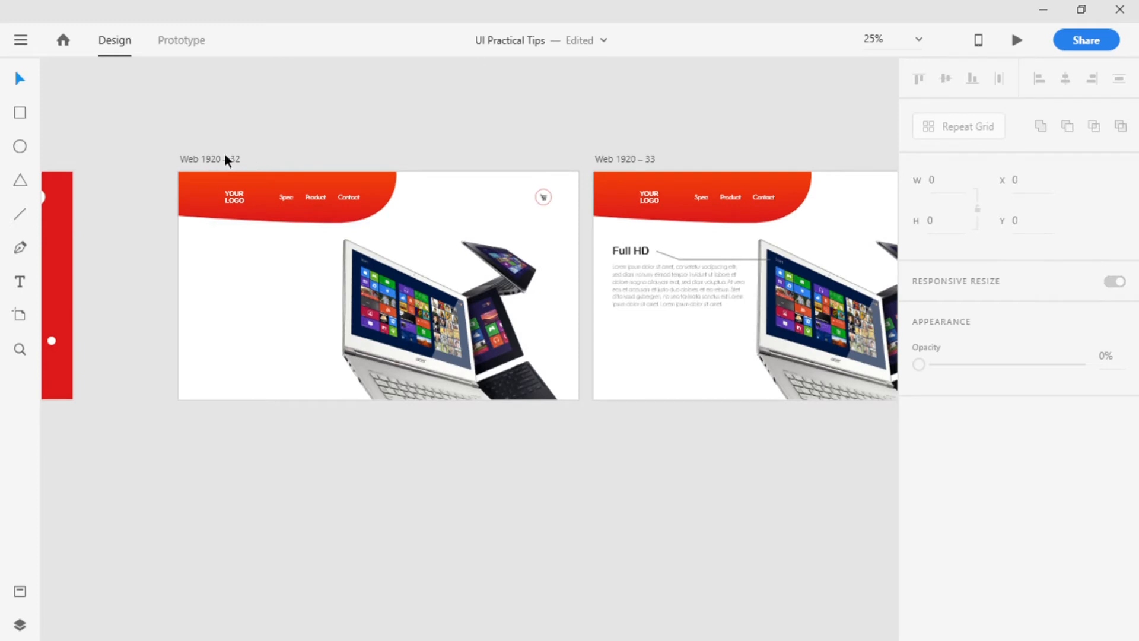
# Adjust the duration of the transition from Web 1920 – 32 to Web 1920 – 33.
pyautogui.click(229, 160)
pyautogui.click(204, 41)
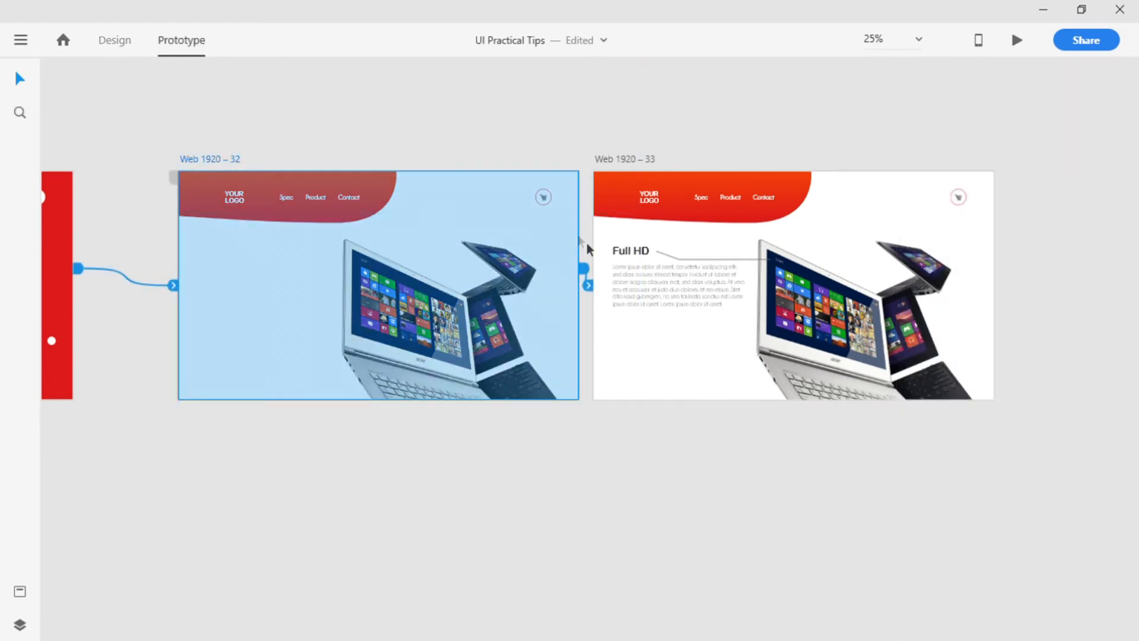
pyautogui.click(592, 287)
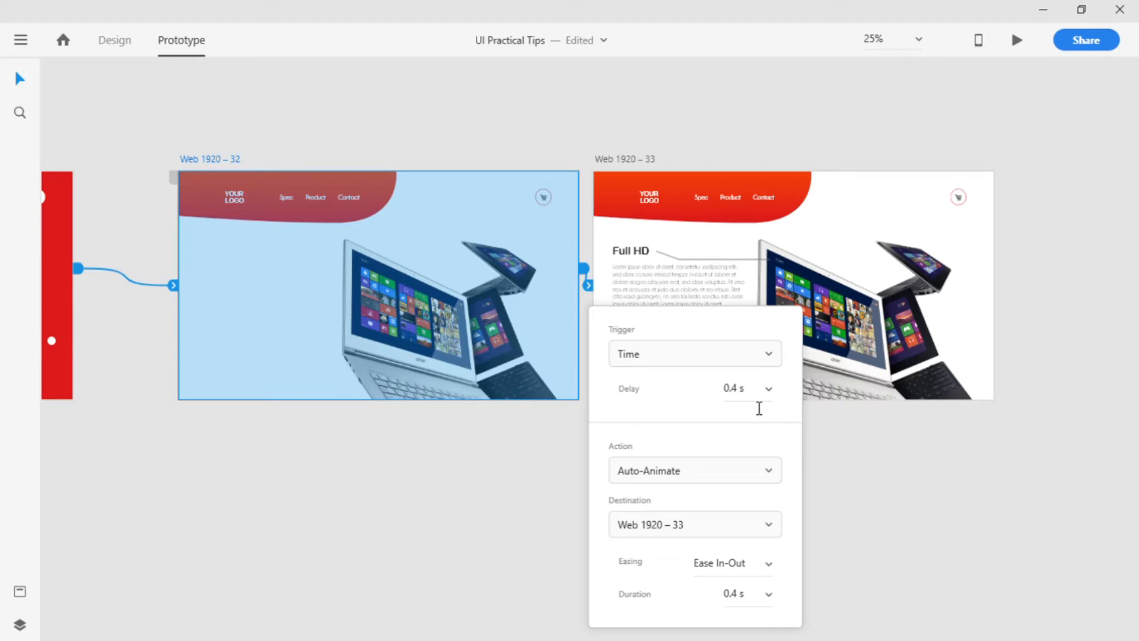
pyautogui.click(753, 605)
pyautogui.press('BackSpace')
pyautogui.press('Return')
pyautogui.click(755, 601)
pyautogui.press('Return')
pyautogui.click(872, 475)
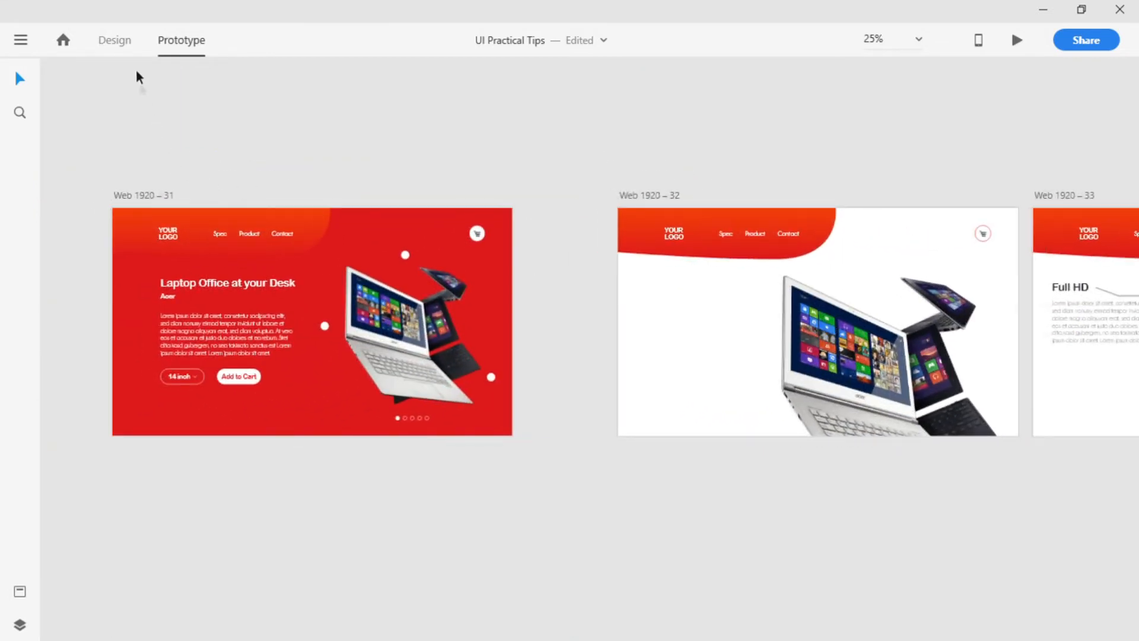
# Replay the prototype preview from the Web 1920 – 31 artboard to check the adjusted transition timing.
pyautogui.click(115, 40)
pyautogui.click(151, 201)
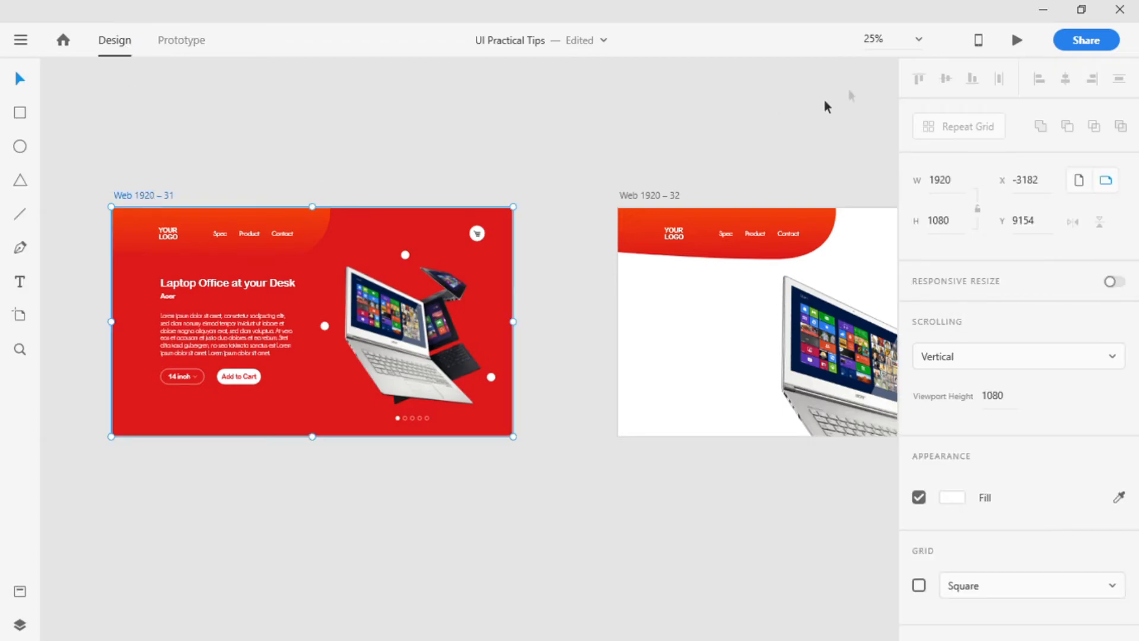
pyautogui.hotkey('ctrl', 'Return')
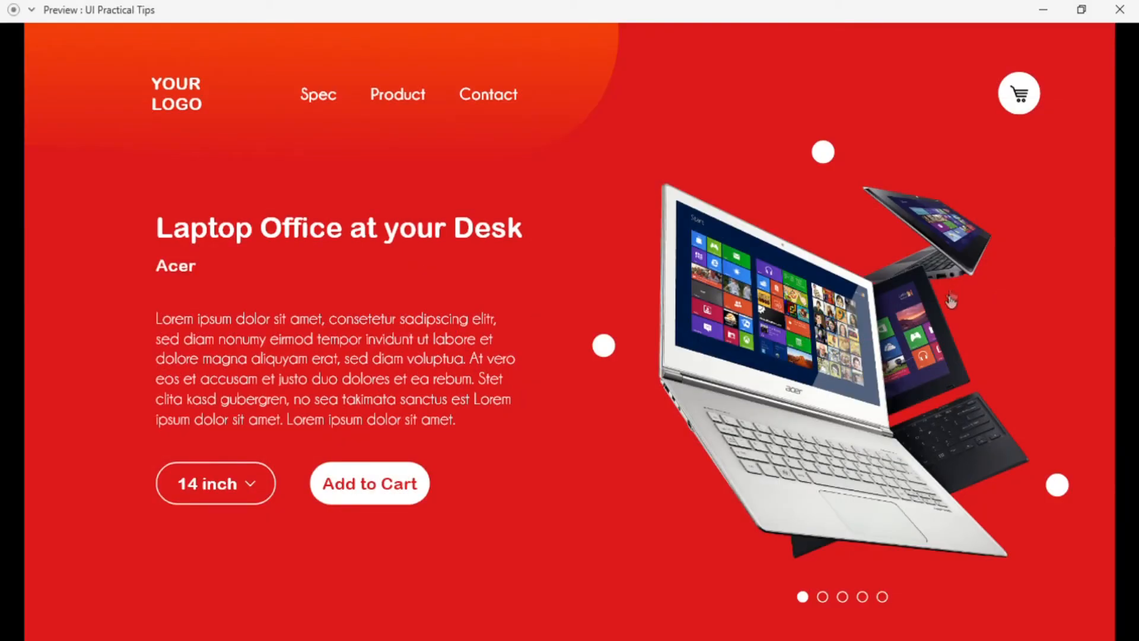
pyautogui.click(1114, 305)
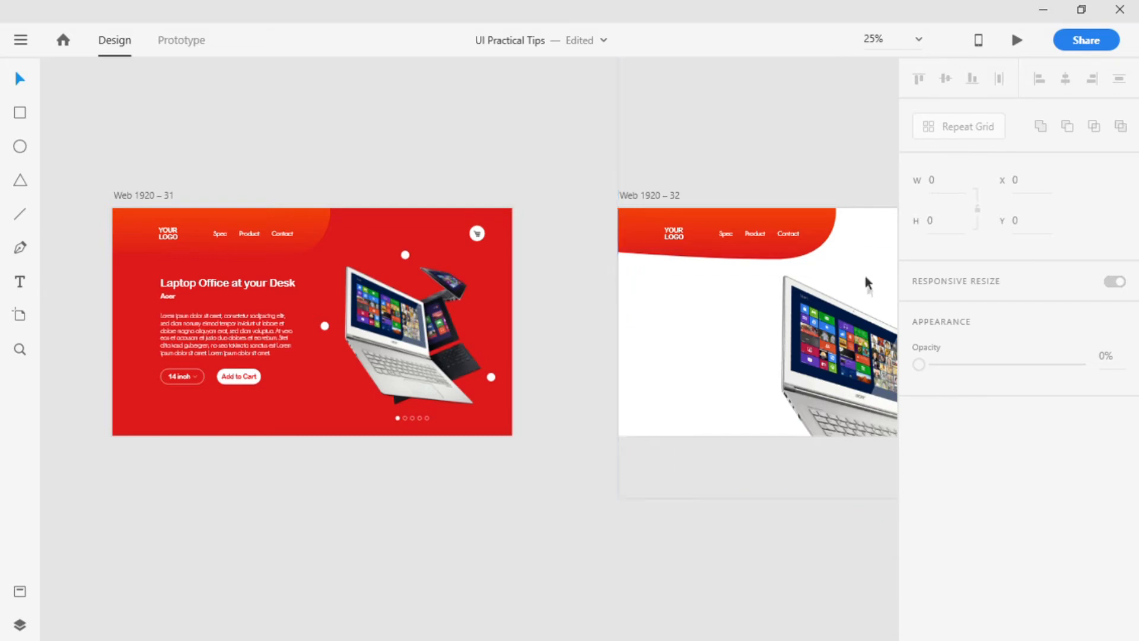
# Set the duration of the Web 1920 – 32 to Web 1920 – 33 transition to 0.8 s.
pyautogui.moveTo(878, 297); pyautogui.dragTo(484, 312)
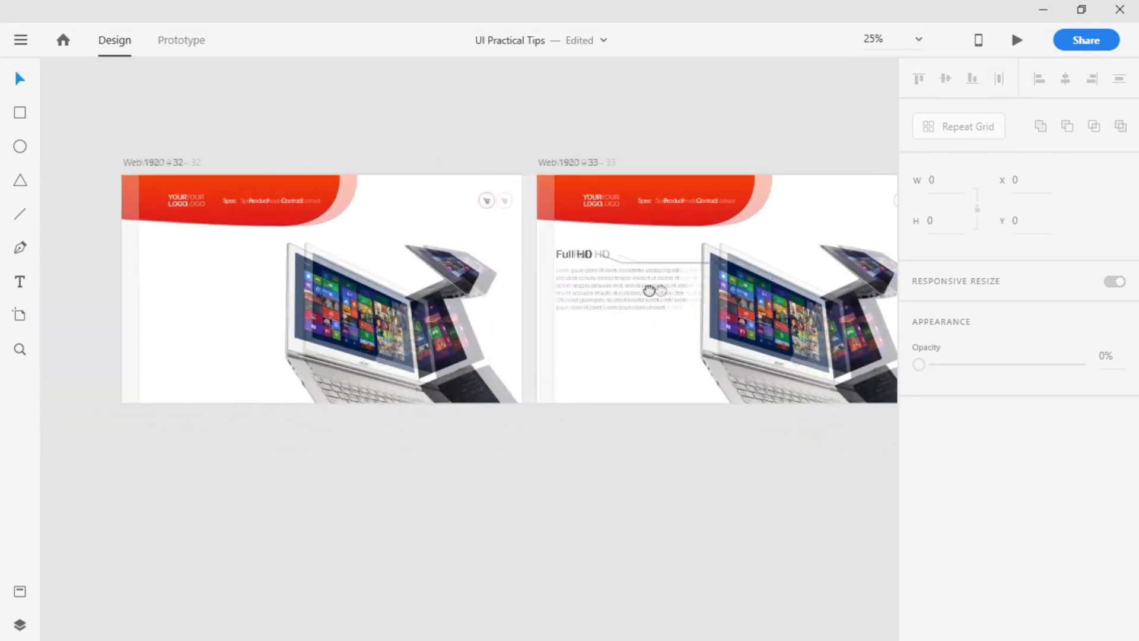
pyautogui.click(205, 162)
pyautogui.click(179, 40)
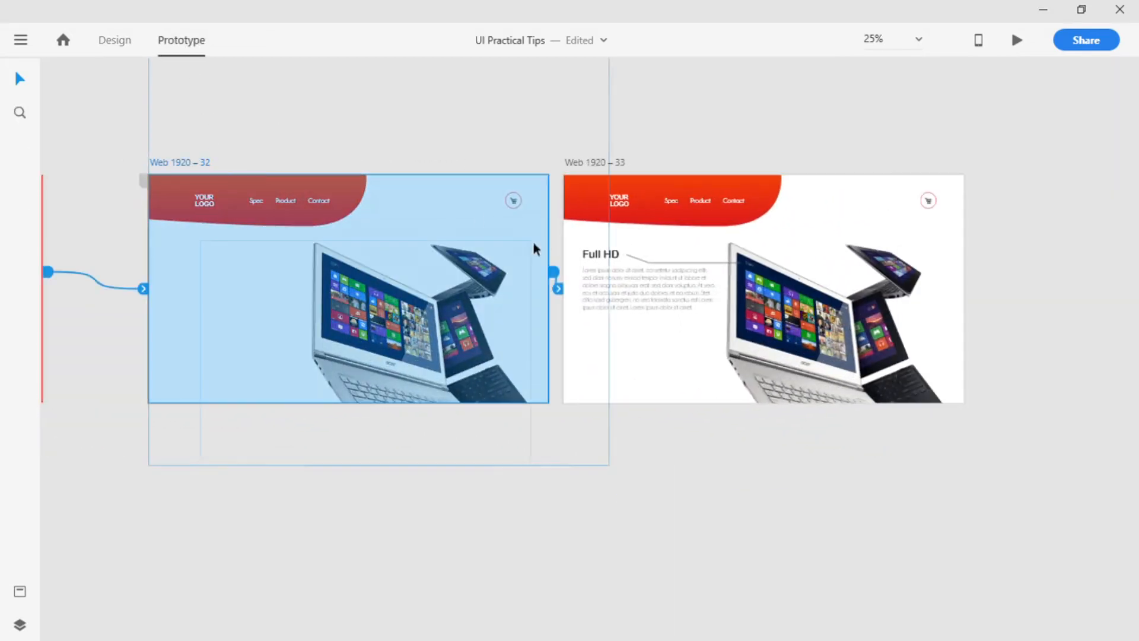
pyautogui.click(557, 288)
pyautogui.click(724, 600)
pyautogui.write('0.2')
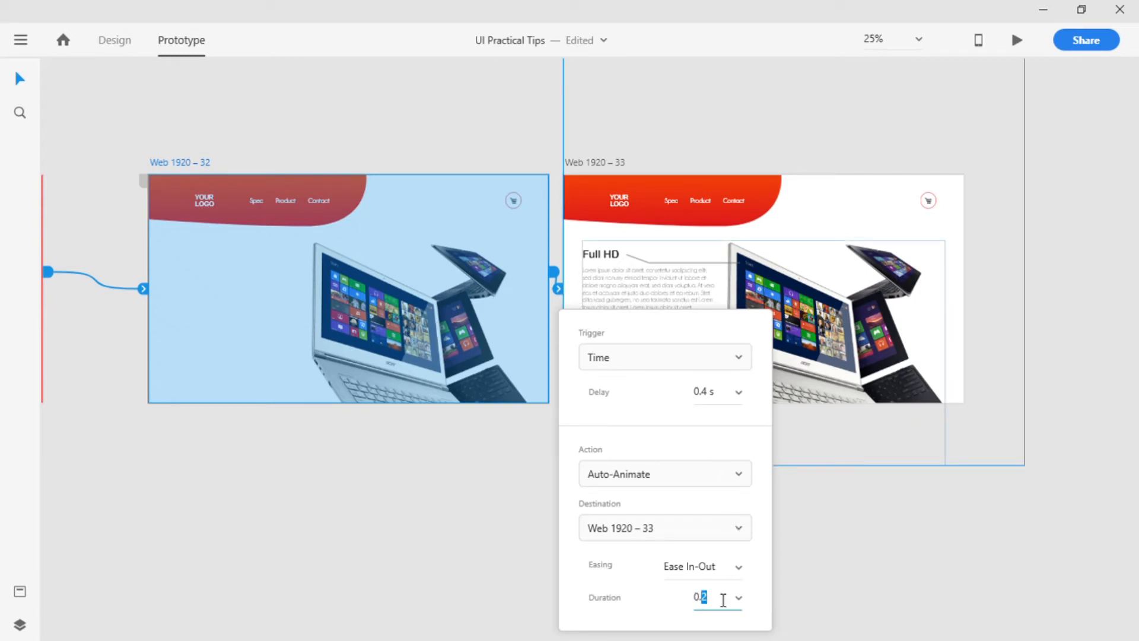
pyautogui.press('Return')
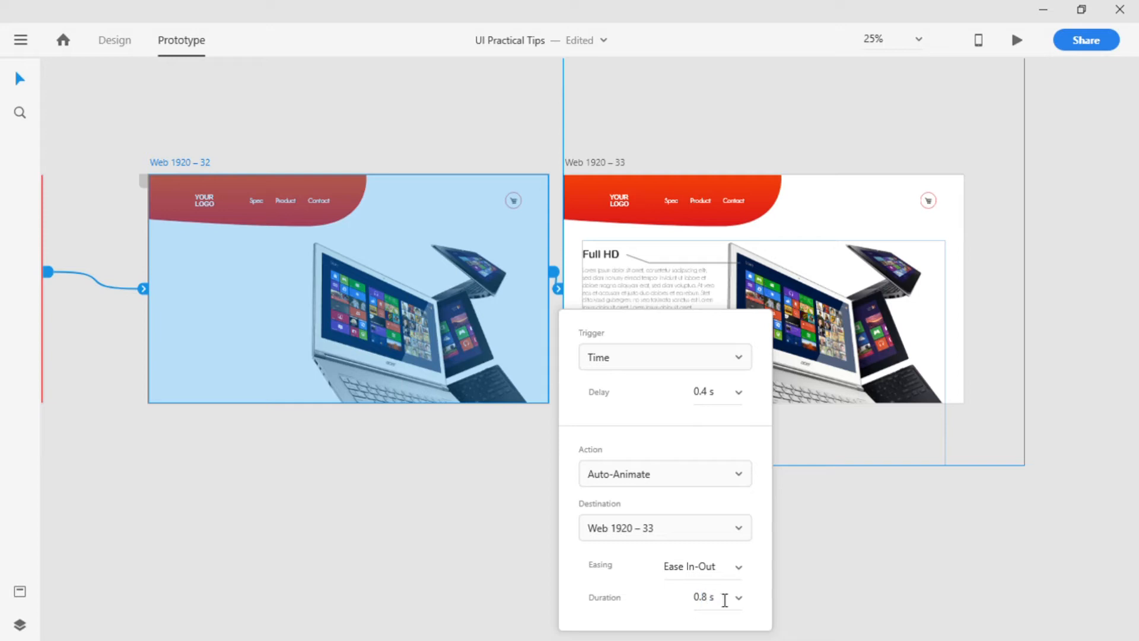
pyautogui.click(800, 489)
# Duplicate the laptop image on Web 1920 – 31, shrink the copy and place it just outside the artboard's right edge.
pyautogui.moveTo(295, 179); pyautogui.dragTo(804, 166)
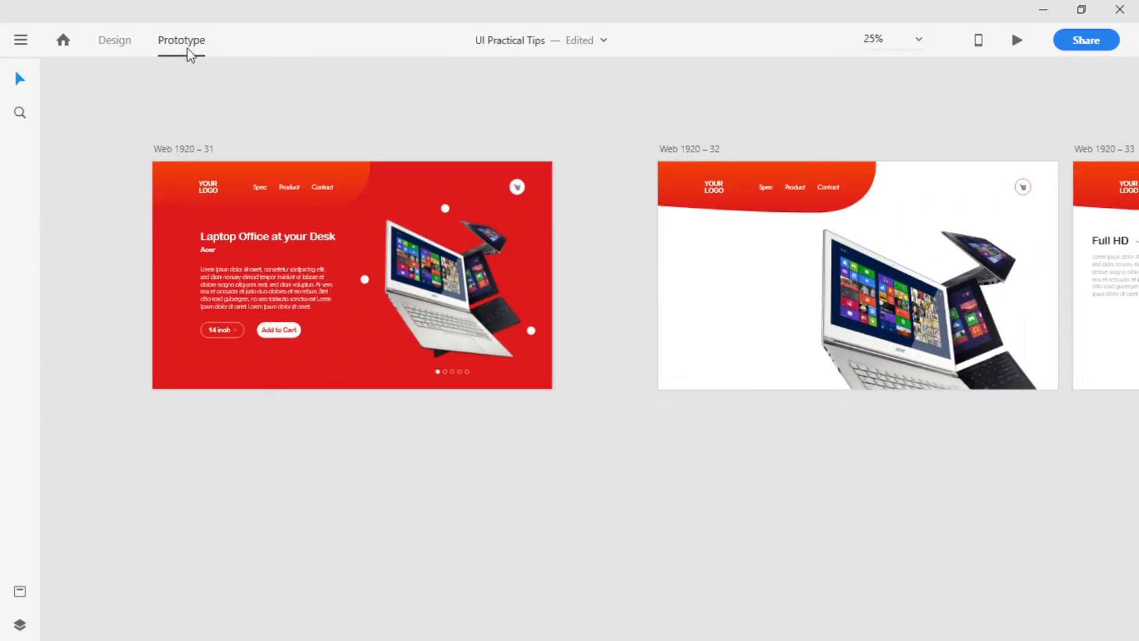
pyautogui.click(115, 42)
pyautogui.moveTo(415, 137); pyautogui.dragTo(424, 224)
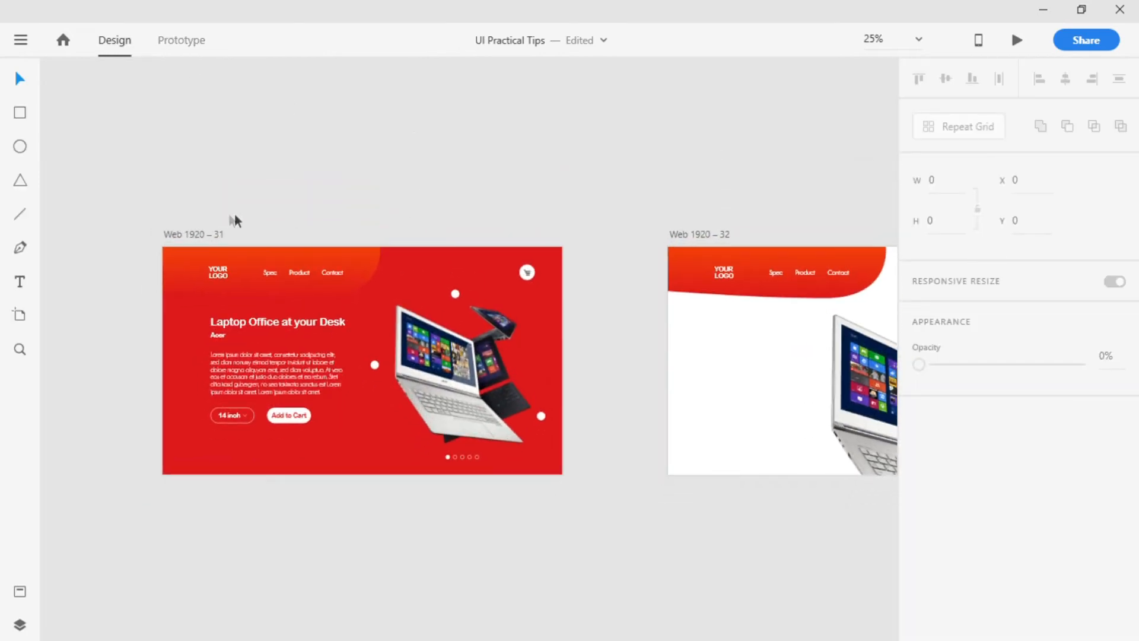
pyautogui.click(208, 232)
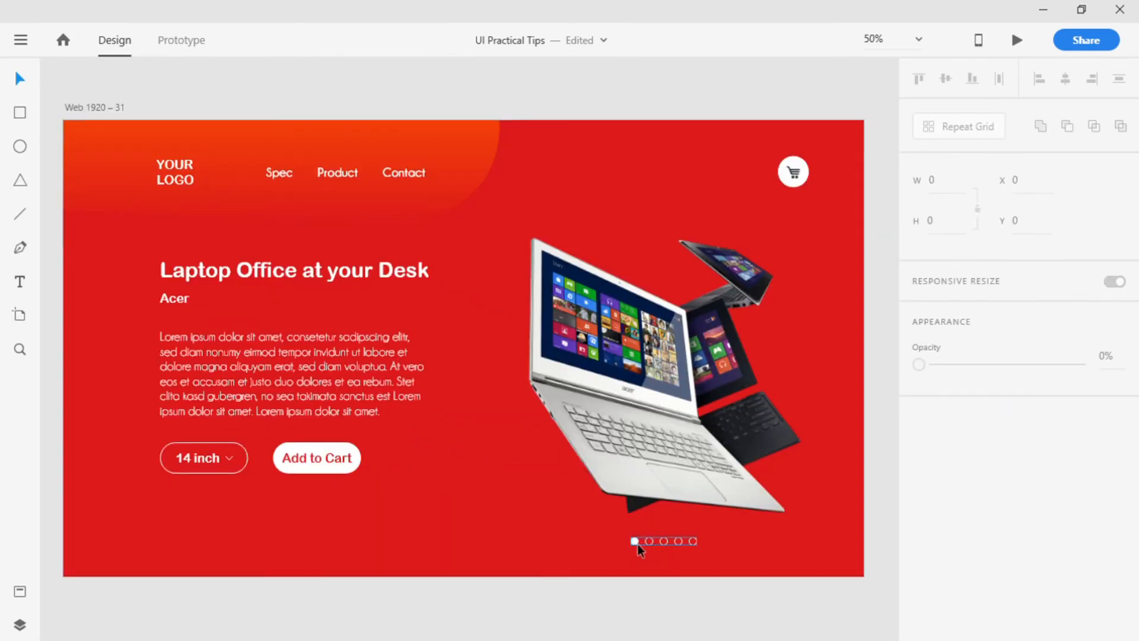
pyautogui.click(656, 388)
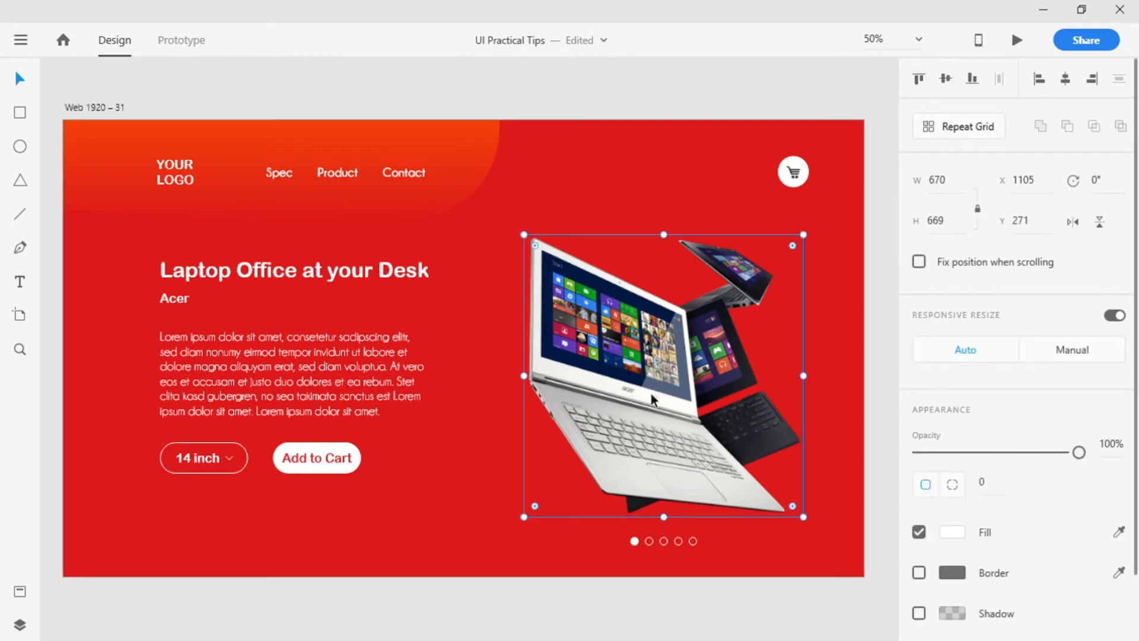
pyautogui.press('alt')
pyautogui.moveTo(649, 395); pyautogui.dragTo(705, 396)
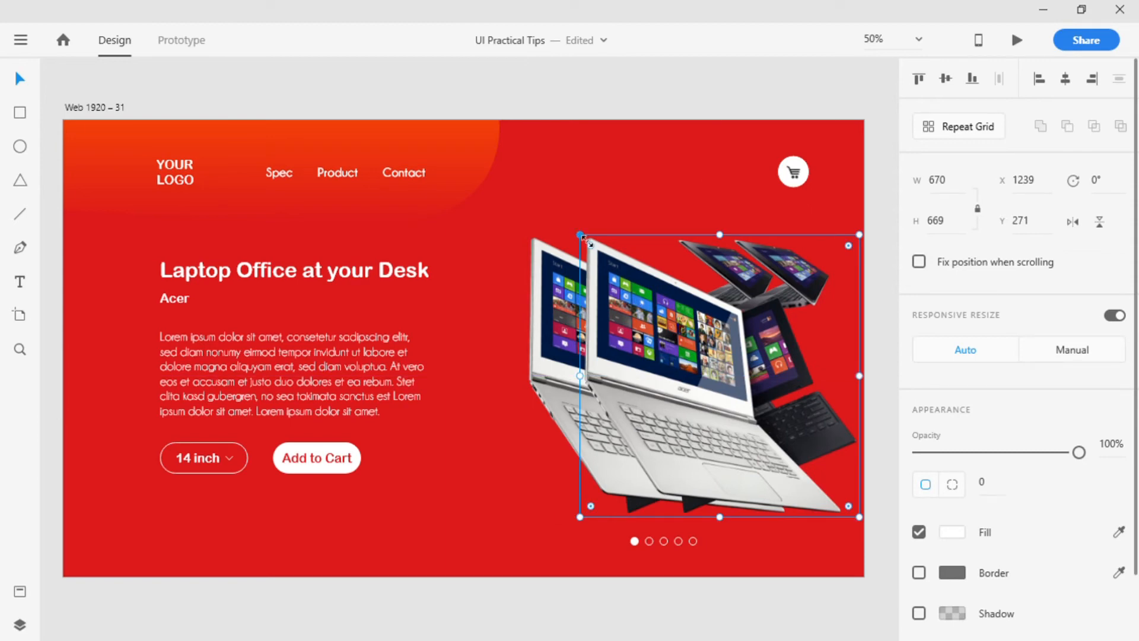
pyautogui.moveTo(581, 237); pyautogui.dragTo(646, 325)
pyautogui.moveTo(729, 407); pyautogui.dragTo(706, 372)
# Group the large and small laptop images on Web 1920 – 31 and rename the group Product.
pyautogui.keyDown('shift'); pyautogui.click(442, 372); pyautogui.keyUp('shift')
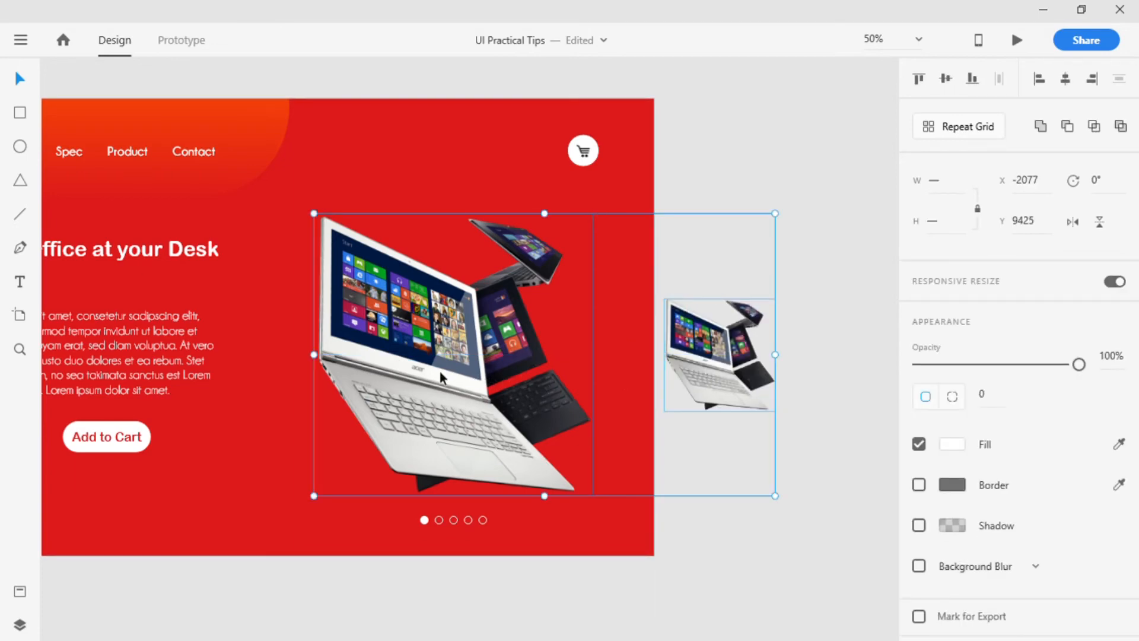
pyautogui.hotkey('ctrl', 'g')
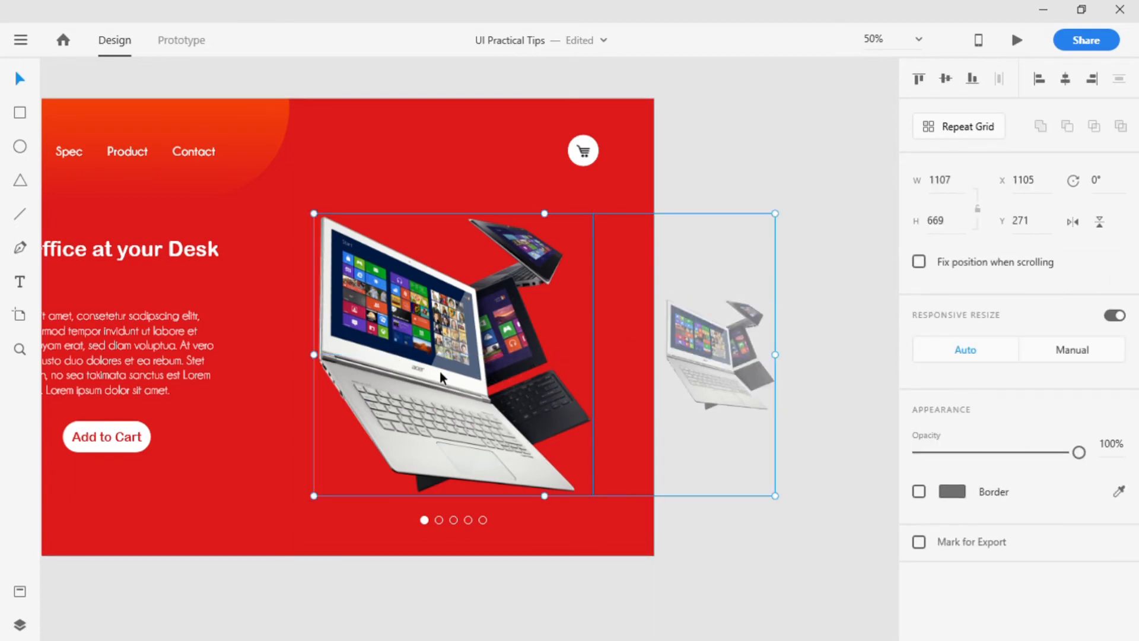
pyautogui.click(20, 626)
pyautogui.doubleClick(80, 172)
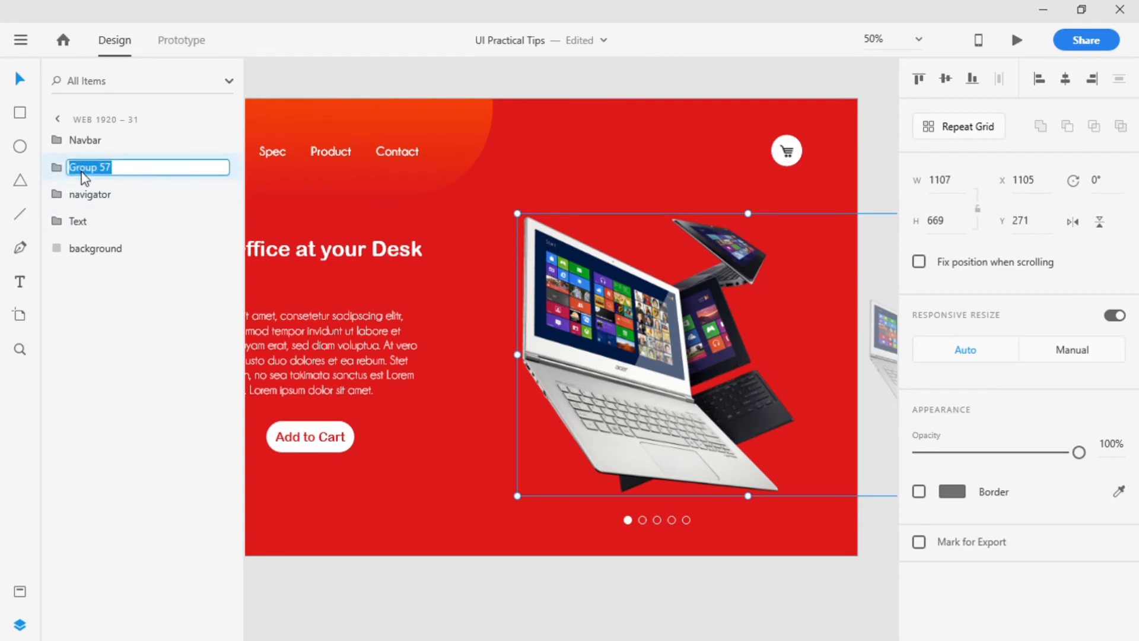
pyautogui.write('Product')
pyautogui.press('Return')
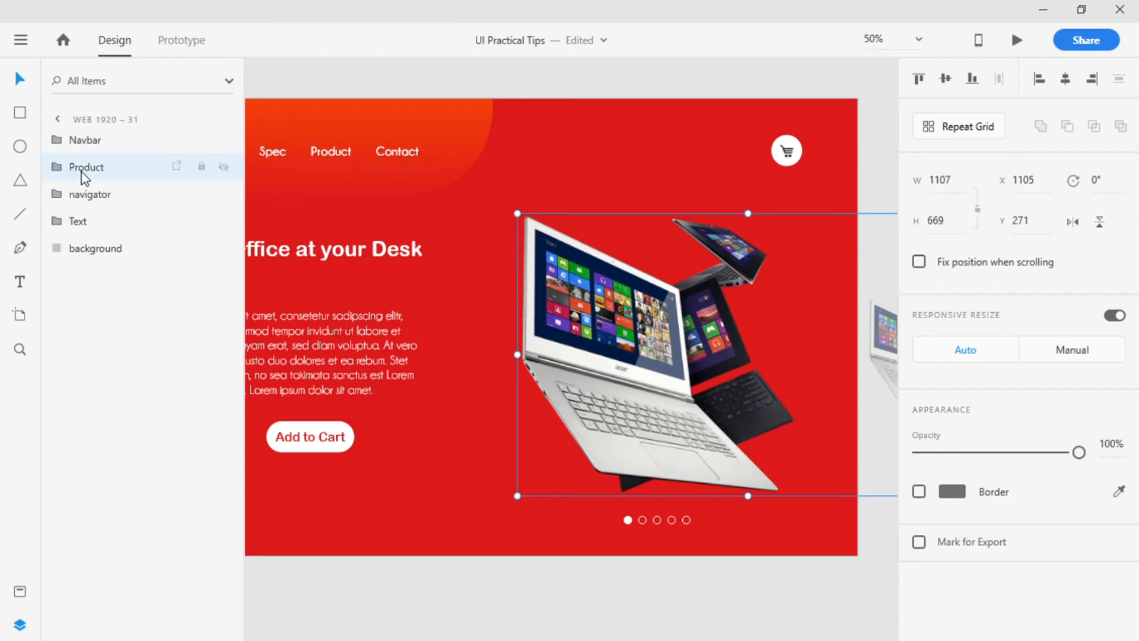
pyautogui.click(18, 624)
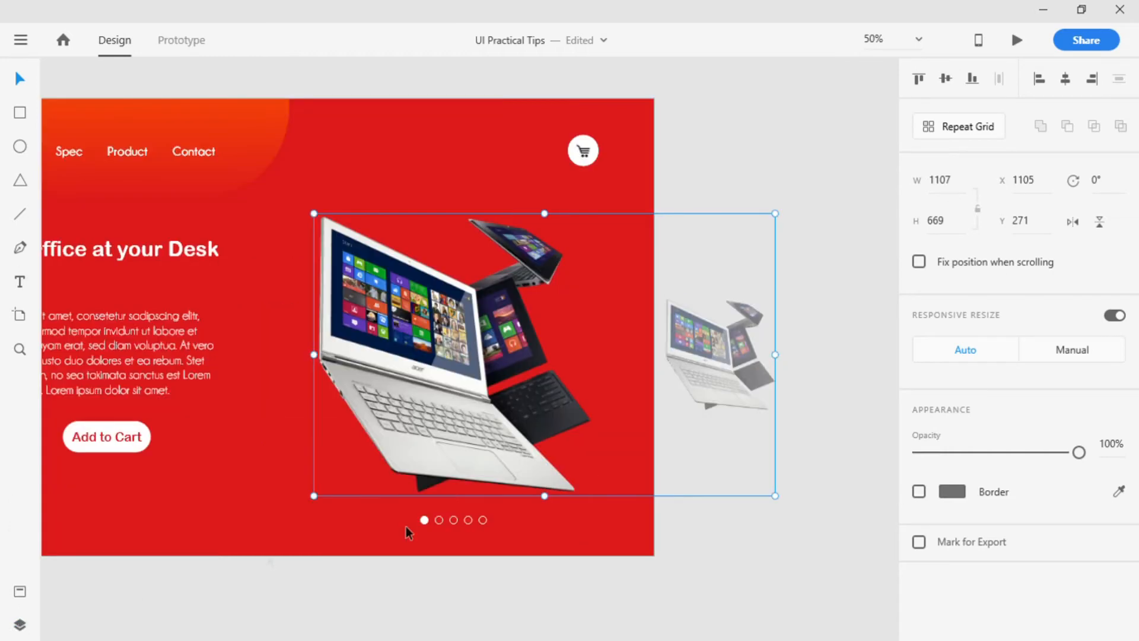
# Set the opacity of the small laptop image outside the Web 1920 – 31 artboard to 0%.
pyautogui.click(707, 498)
pyautogui.click(642, 350)
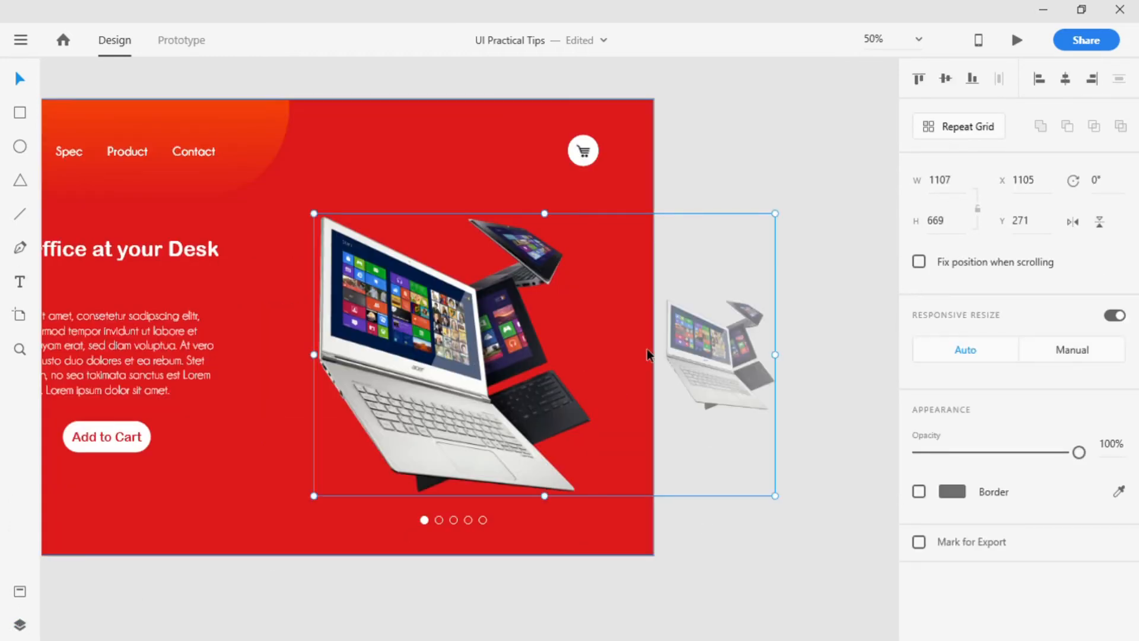
pyautogui.doubleClick(684, 343)
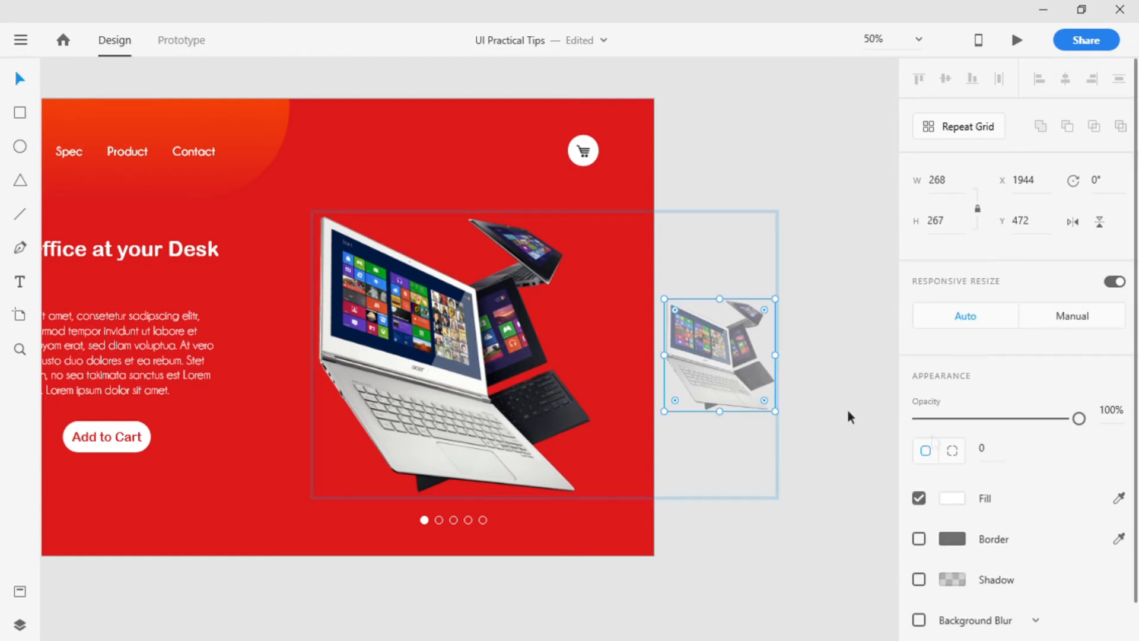
pyautogui.moveTo(1078, 418); pyautogui.dragTo(896, 433)
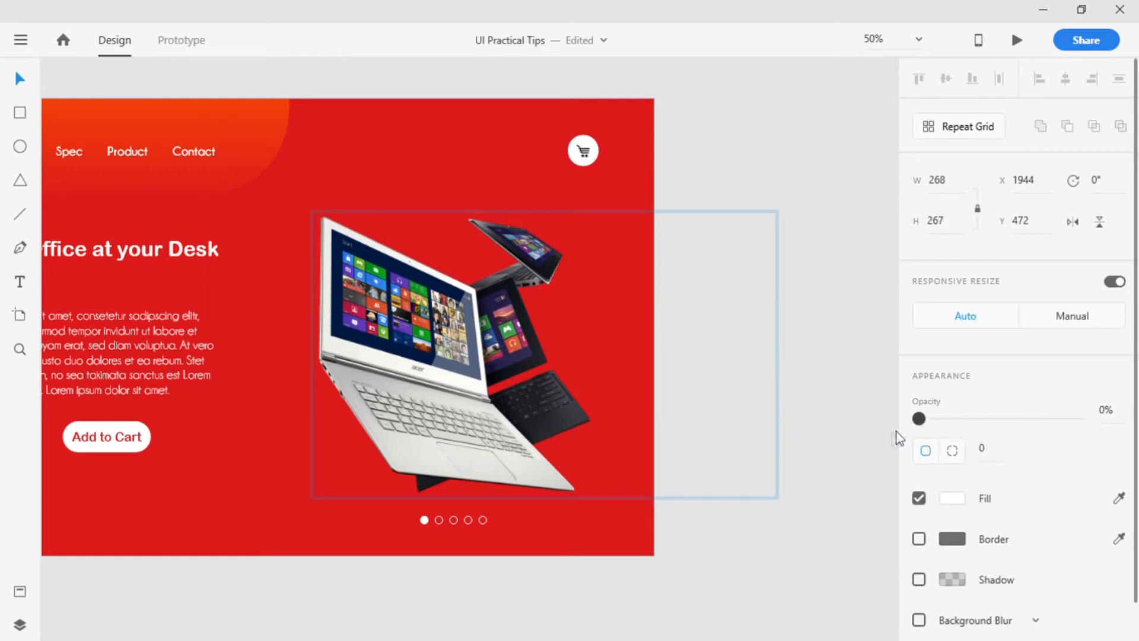
pyautogui.click(809, 450)
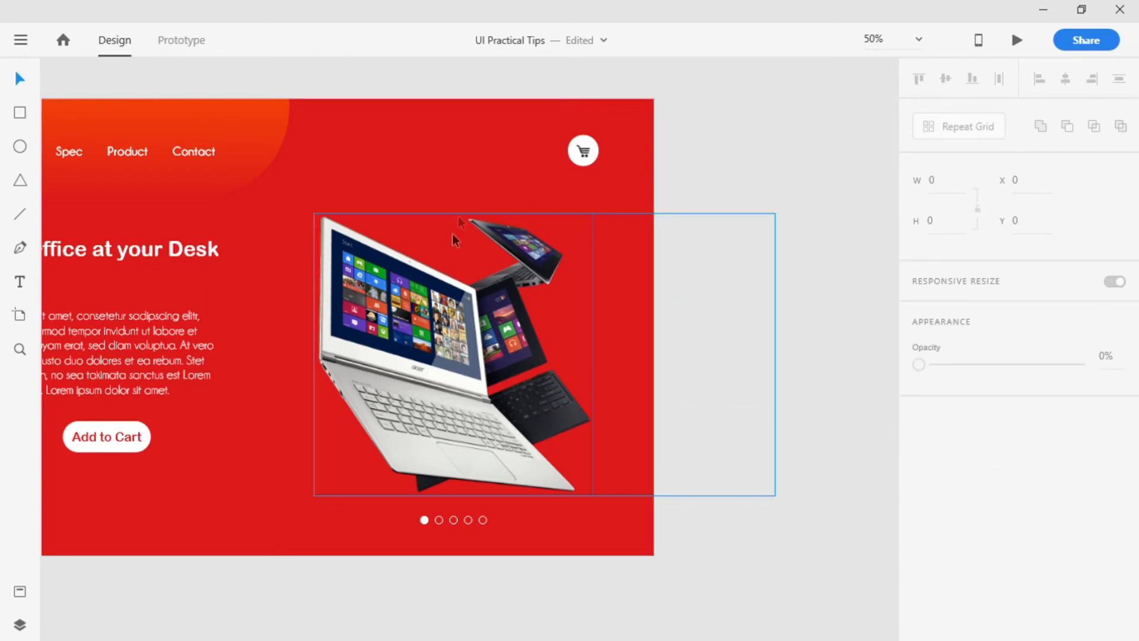
# Draw three small white circles around the laptop image on Web 1920 – 31.
pyautogui.moveTo(435, 266); pyautogui.dragTo(639, 280)
pyautogui.click(20, 146)
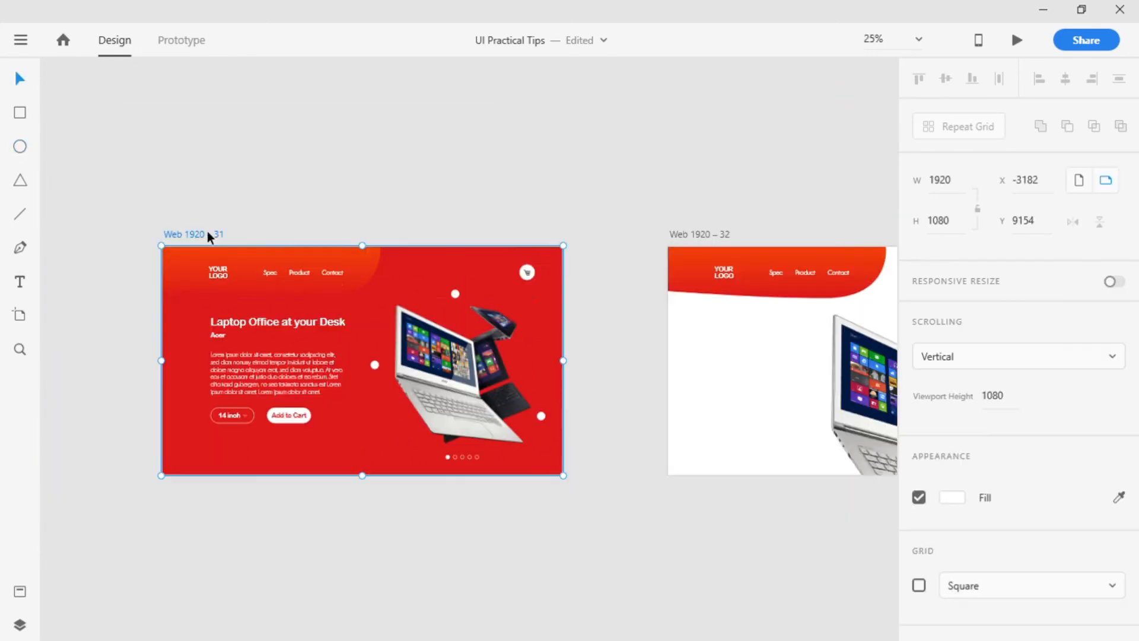
# Duplicate the Web 1920 – 31 artboard and place the copy directly below the original, aligned with its edges.
pyautogui.moveTo(481, 413); pyautogui.dragTo(519, 248)
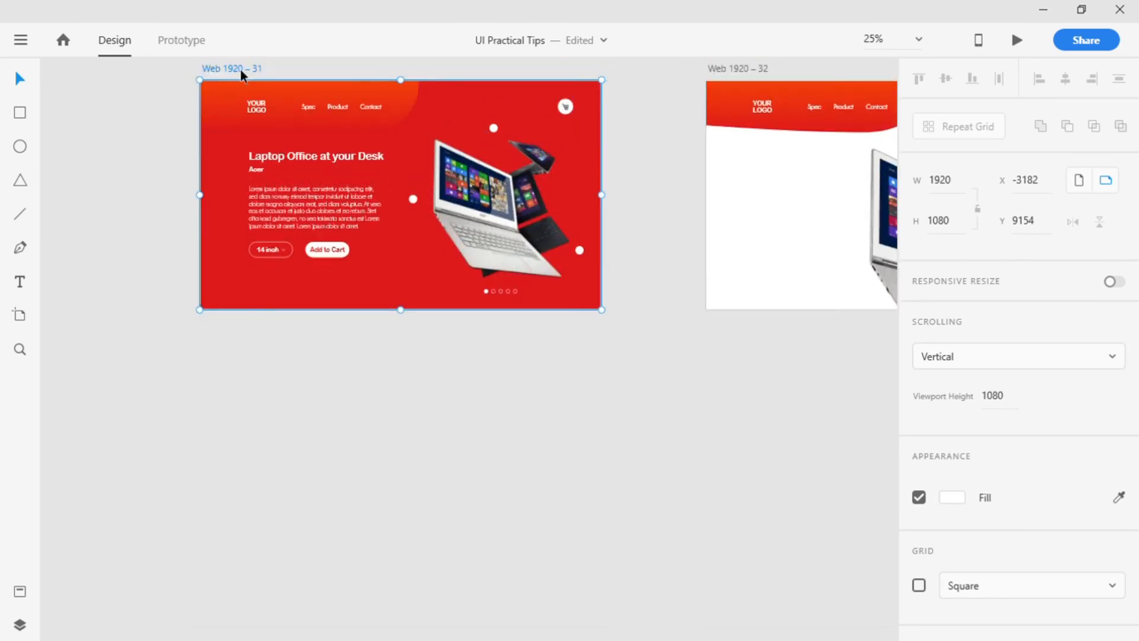
pyautogui.moveTo(243, 69); pyautogui.dragTo(308, 415)
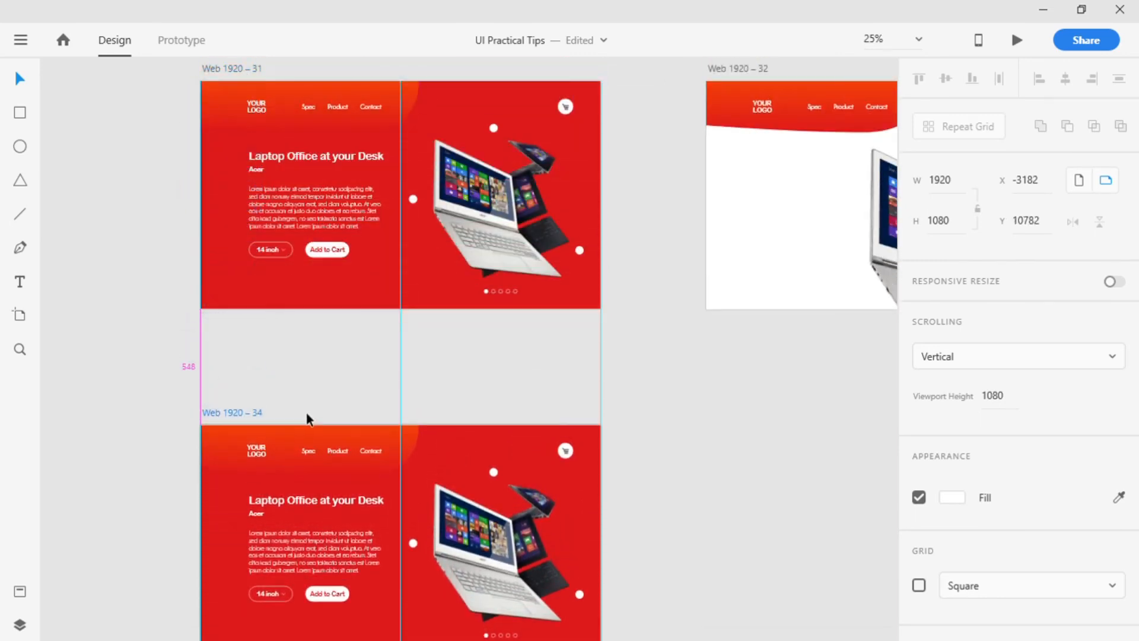
pyautogui.scroll(-4, 362, 439)
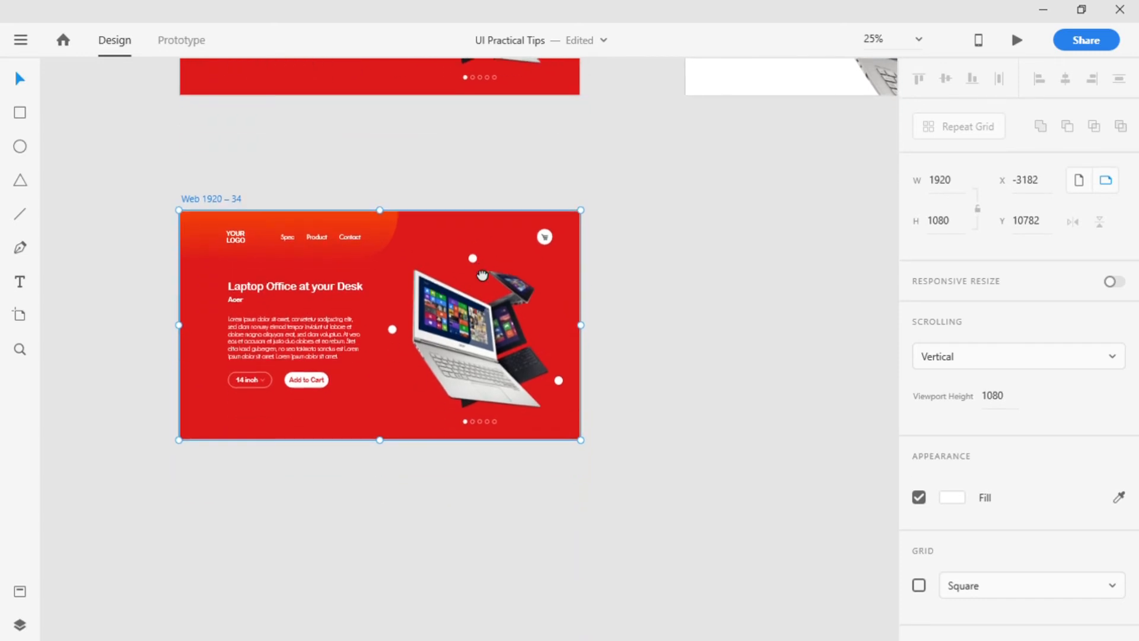
# Set the opacity of the hidden small laptop in the Product group on Web 1920 – 34 to 100%.
pyautogui.scroll(1, 471, 346)
pyautogui.click(471, 345)
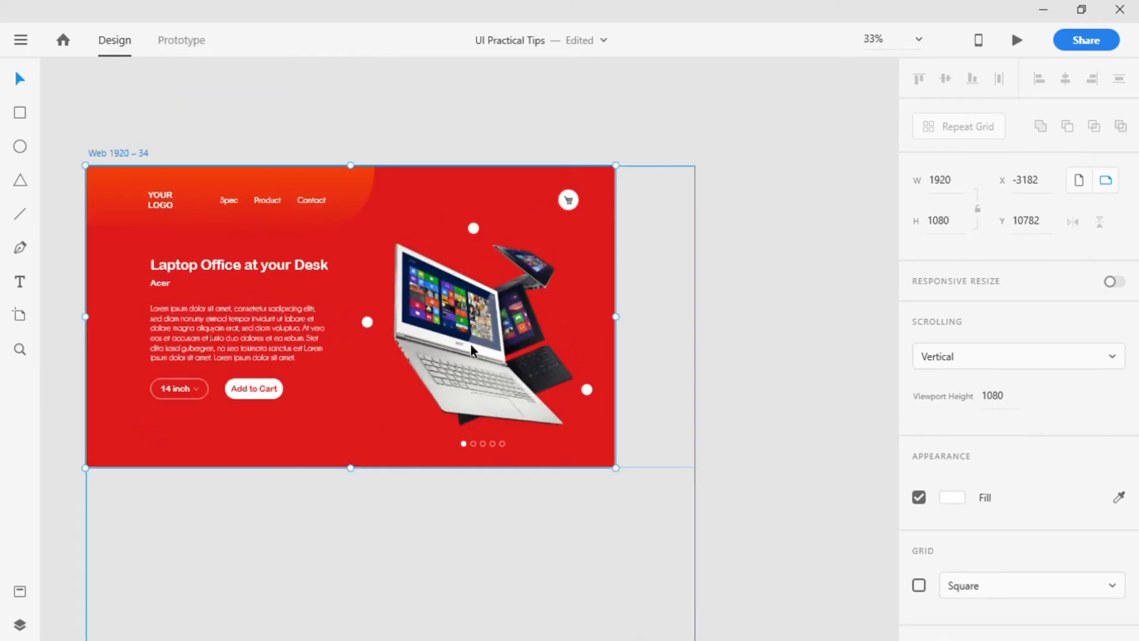
pyautogui.doubleClick(471, 345)
pyautogui.doubleClick(472, 344)
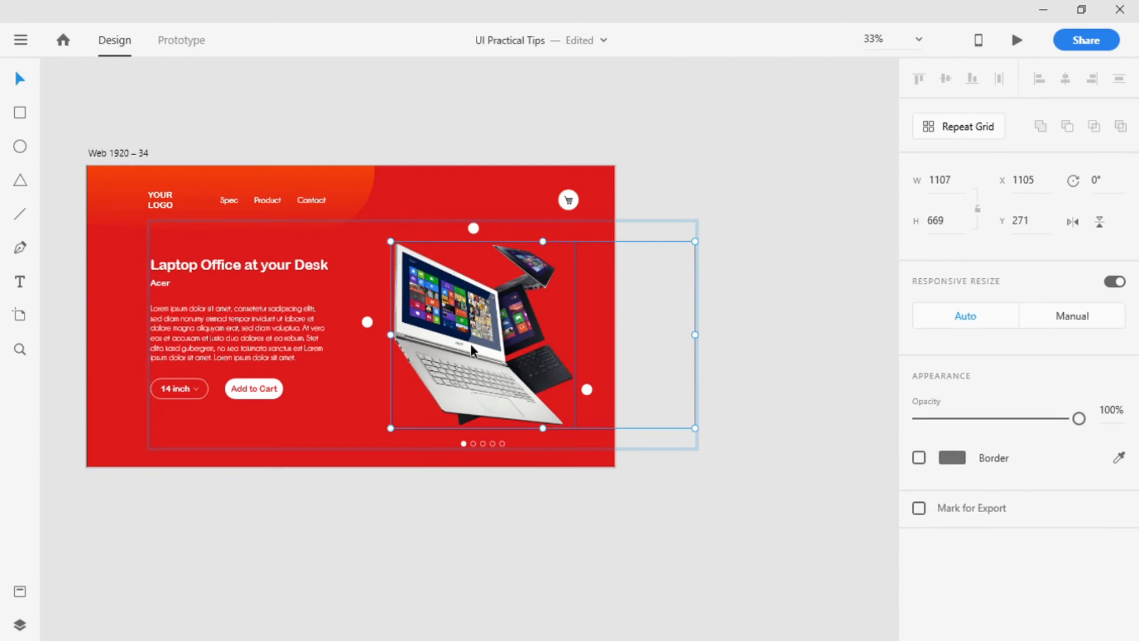
pyautogui.doubleClick(471, 344)
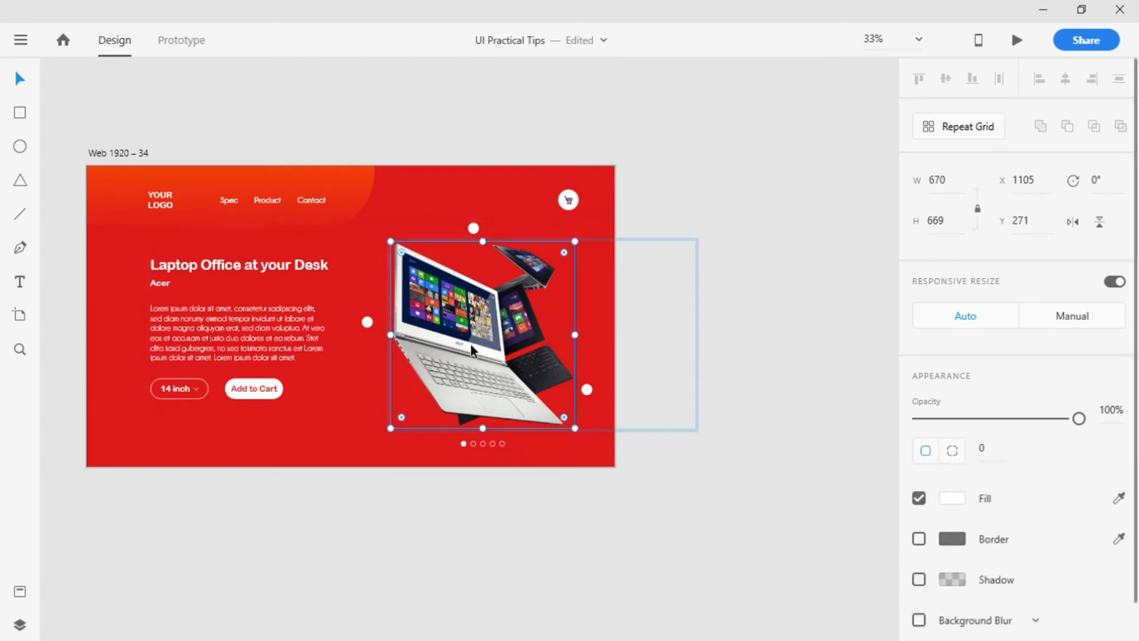
pyautogui.click(636, 332)
pyautogui.moveTo(920, 418); pyautogui.dragTo(1129, 417)
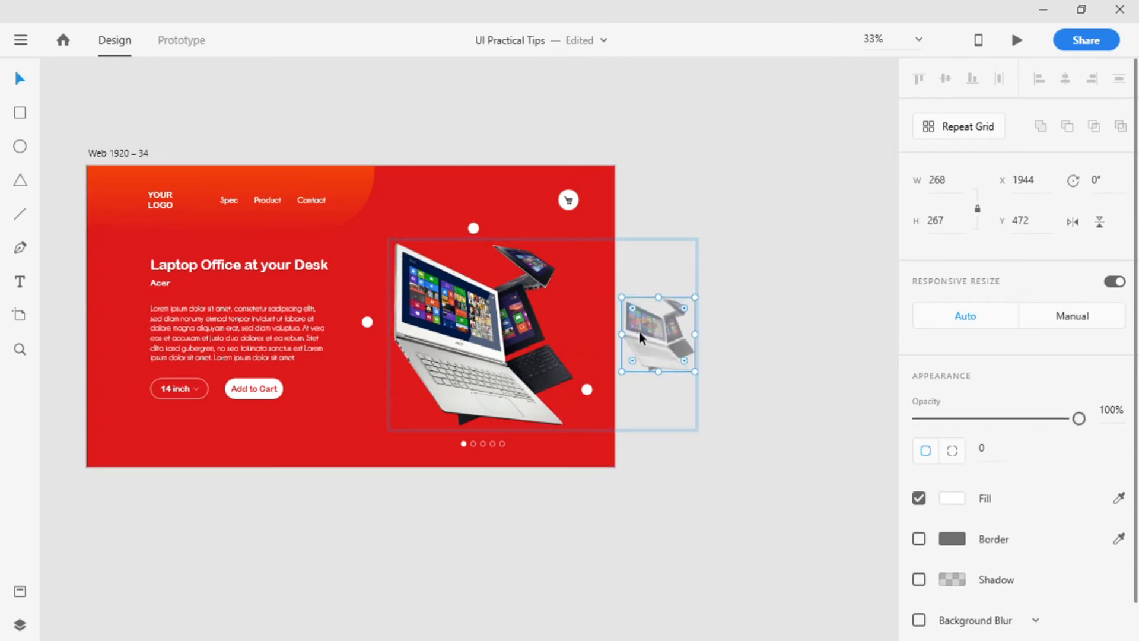
# Move the small laptop over the main one on Web 1920 – 34, enlarged to 670 × 669 and offset upward to about Y 189.
pyautogui.moveTo(638, 337); pyautogui.dragTo(413, 343)
pyautogui.moveTo(465, 297); pyautogui.dragTo(626, 248)
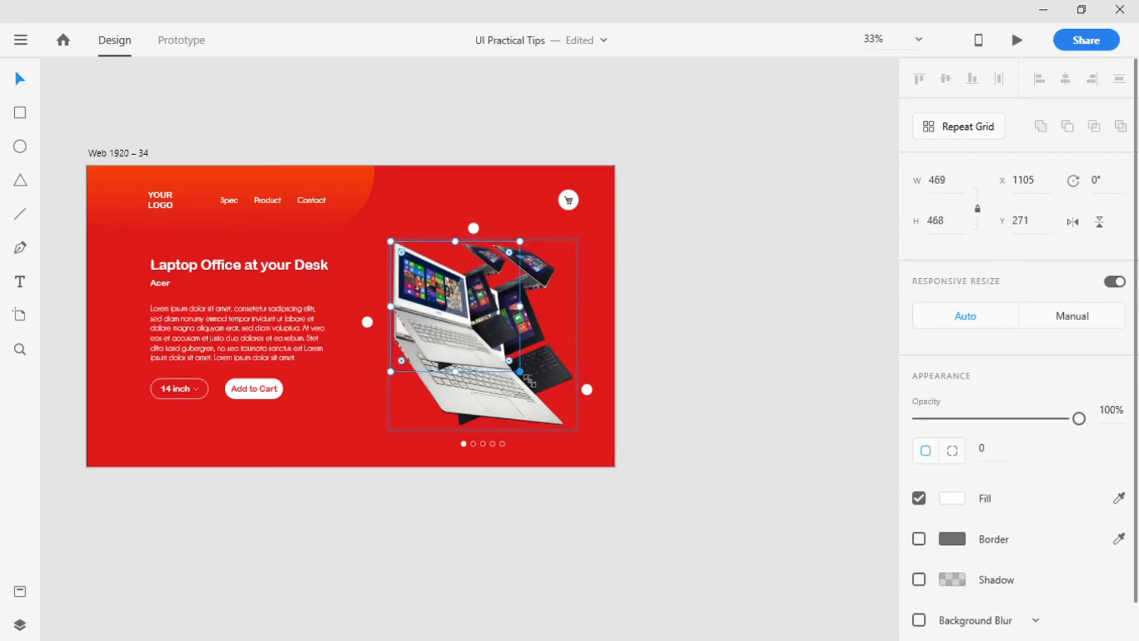
pyautogui.moveTo(526, 378); pyautogui.dragTo(599, 435)
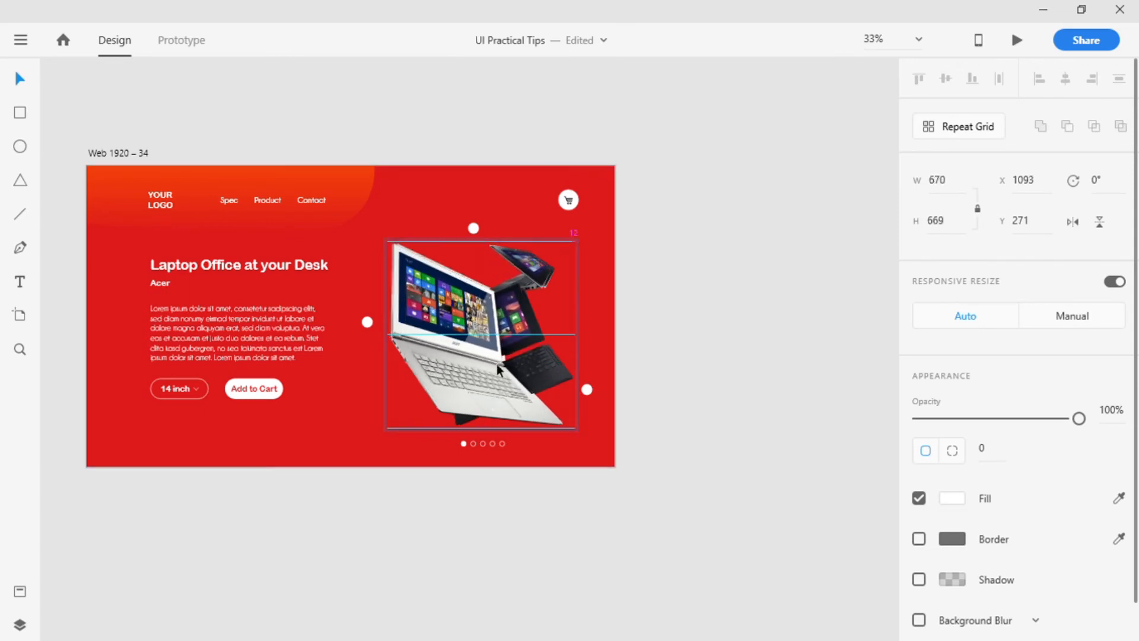
pyautogui.moveTo(497, 386); pyautogui.dragTo(498, 363)
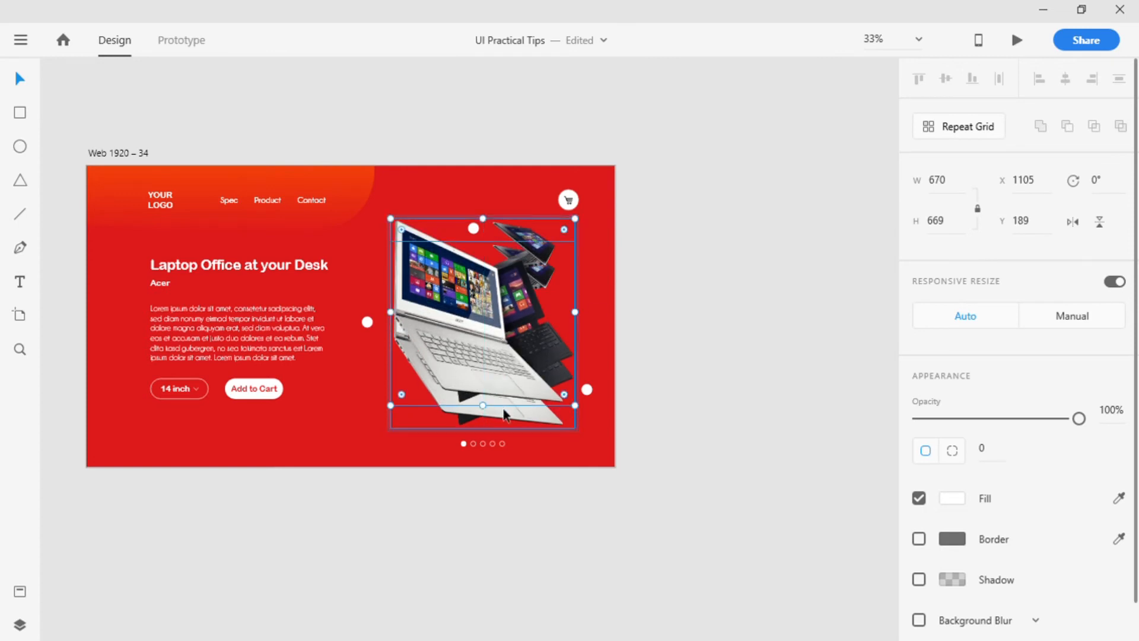
# Move the original laptop just below the Web 1920 – 34 artboard and shrink it to about 254 × 253.
pyautogui.click(505, 418)
pyautogui.moveTo(505, 418); pyautogui.dragTo(504, 638)
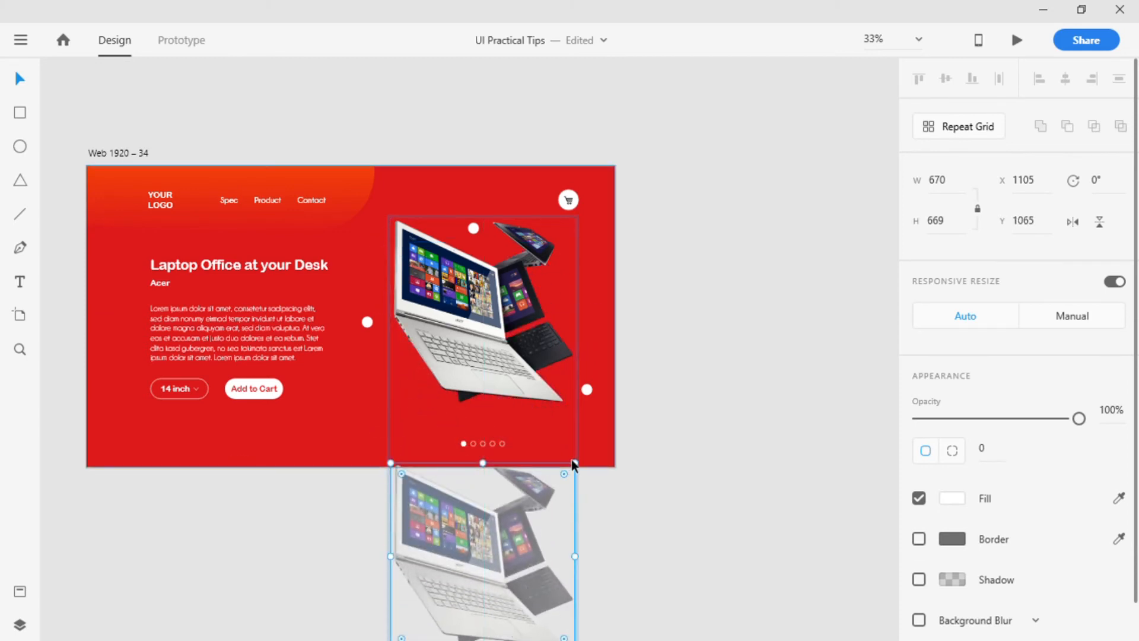
pyautogui.moveTo(581, 472); pyautogui.dragTo(530, 529)
pyautogui.moveTo(479, 560); pyautogui.dragTo(481, 510)
# Shift the enlarged laptop on Web 1920 – 34 slightly down, between the upper white circle and the slider dots.
pyautogui.click(468, 403)
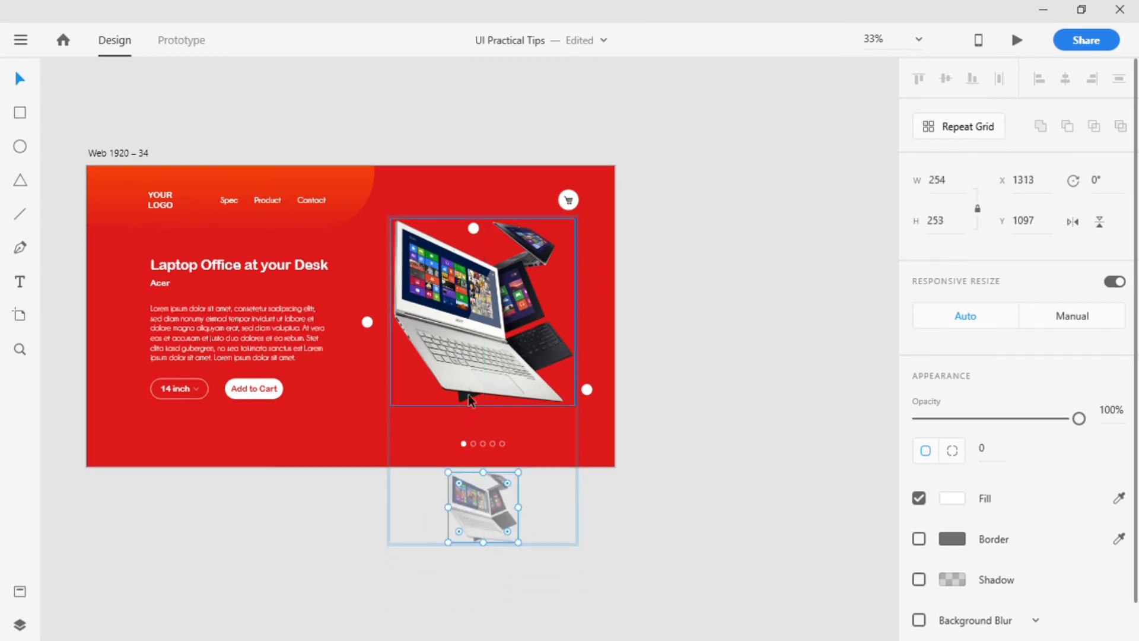
pyautogui.moveTo(466, 362); pyautogui.dragTo(465, 376)
pyautogui.click(684, 329)
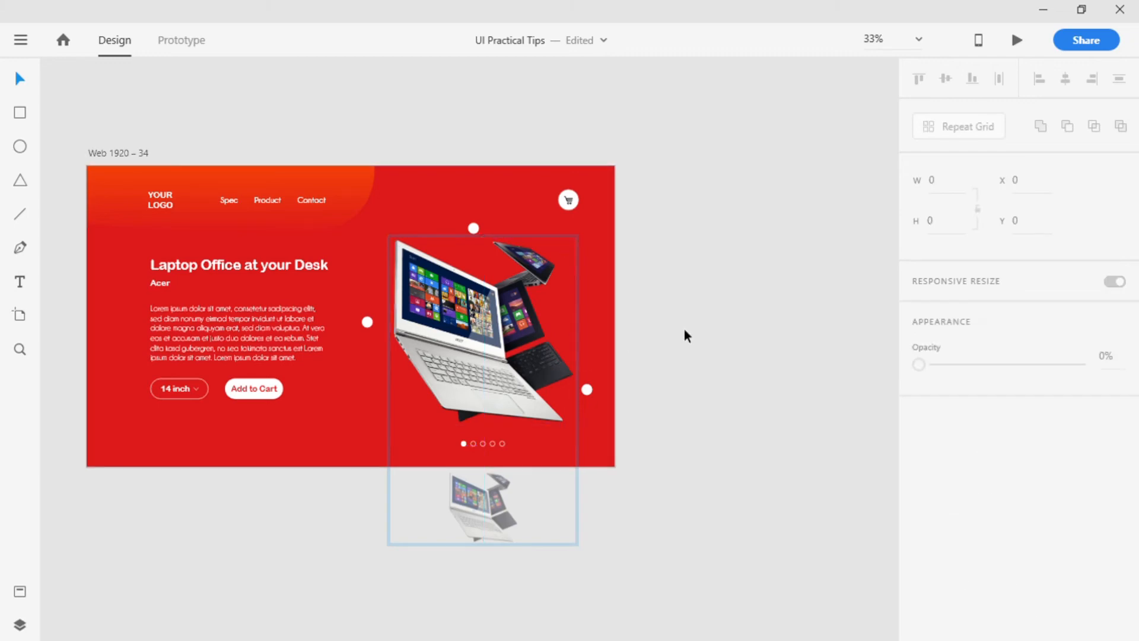
# Give the second slider dot on Web 1920 – 34 a white fill and remove its border.
pyautogui.hotkey('ctrl', '1')
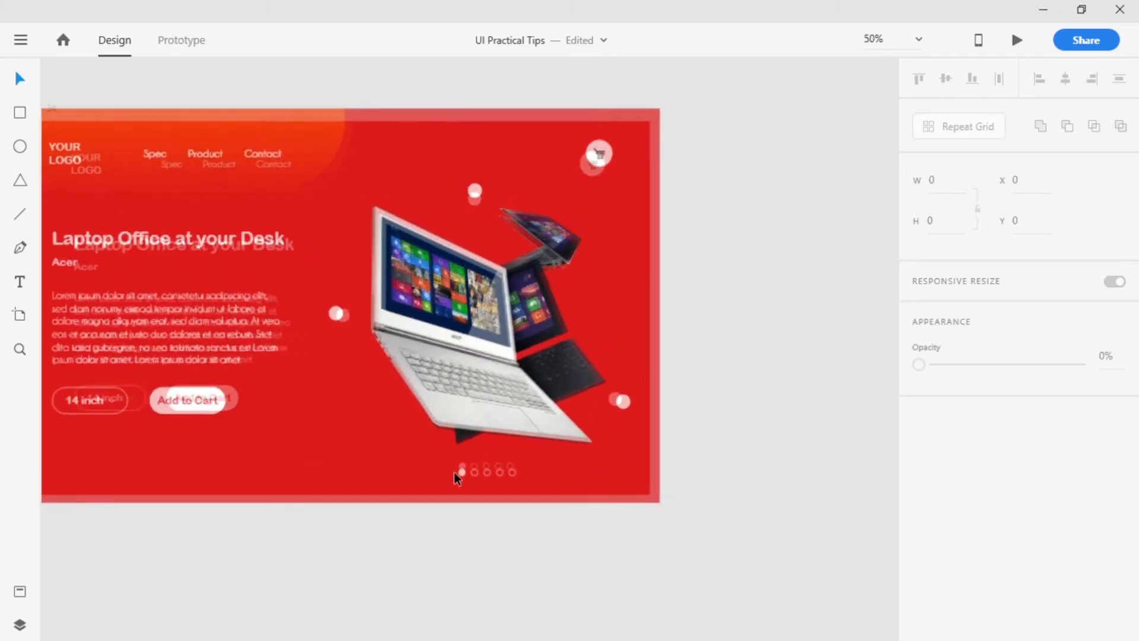
pyautogui.scroll(-4, 493, 475)
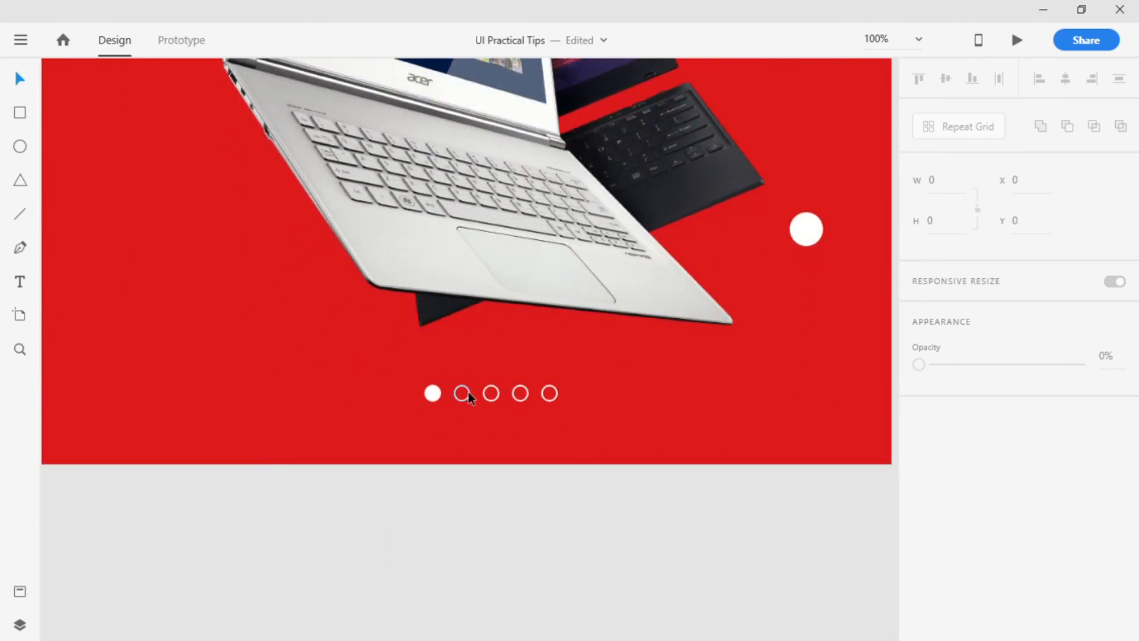
pyautogui.doubleClick(465, 394)
pyautogui.click(919, 458)
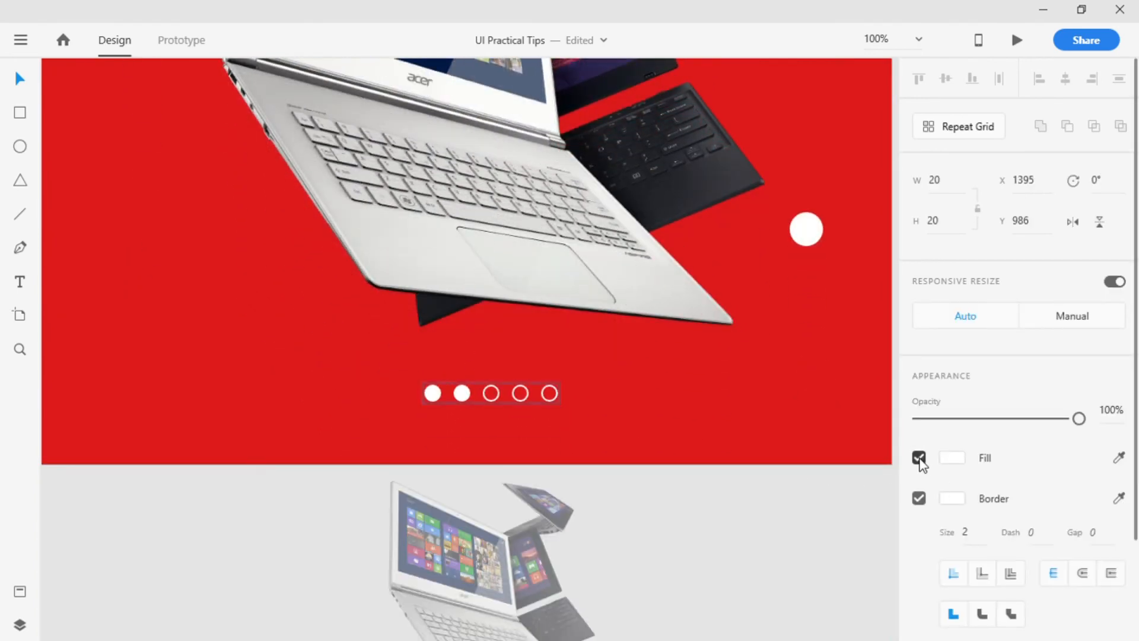
pyautogui.click(919, 499)
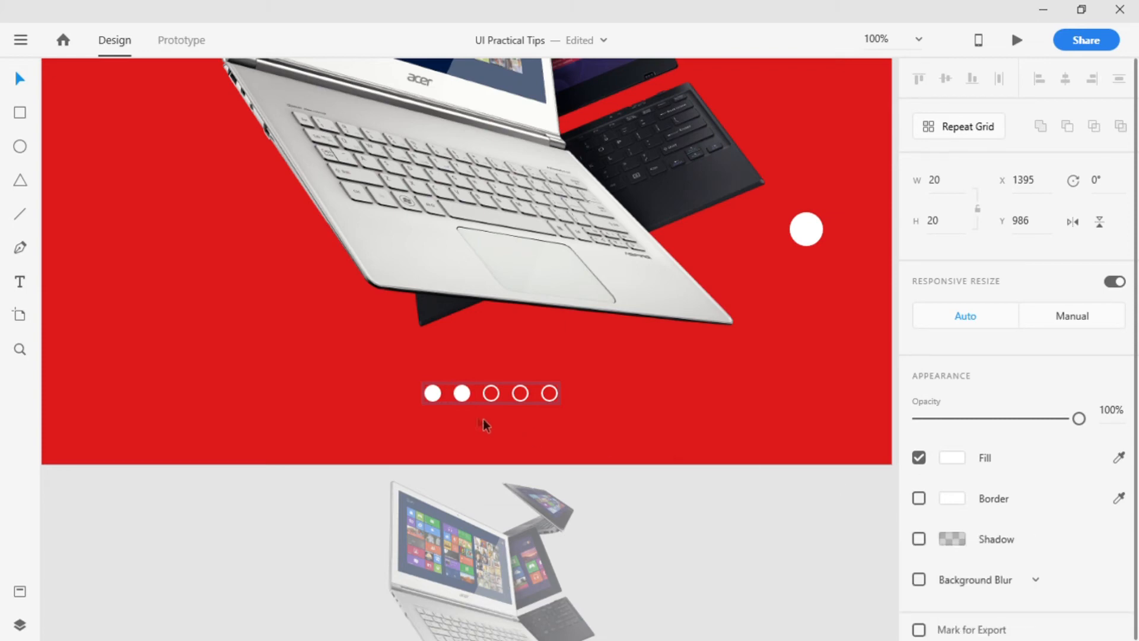
# Remove the first slider dot's fill on Web 1920 – 34 and give it a white border of size 2.
pyautogui.click(432, 393)
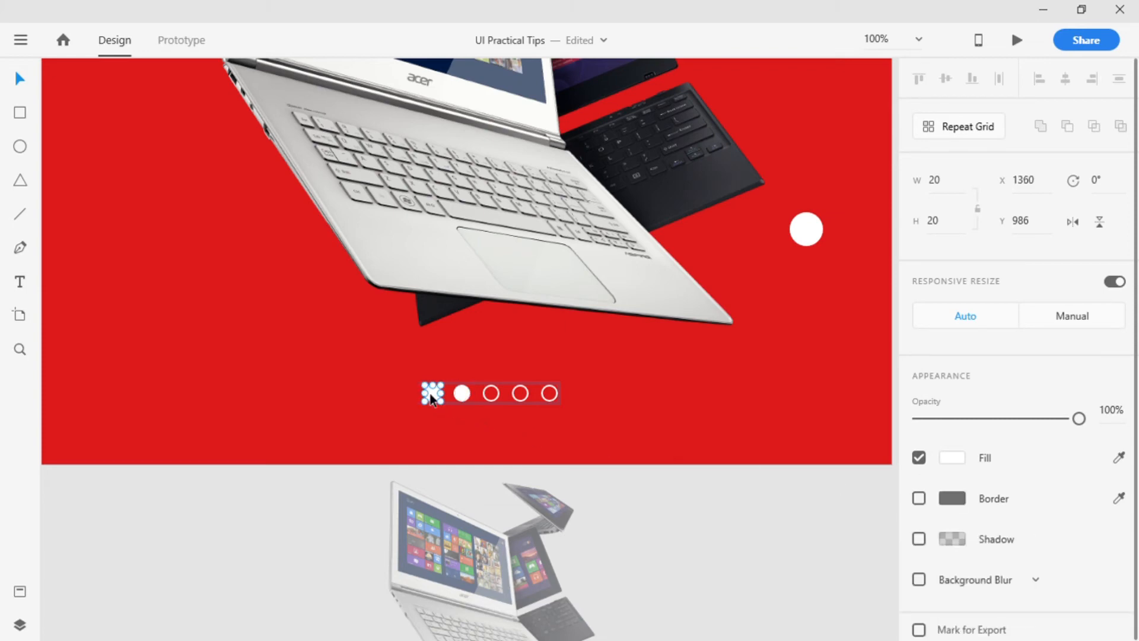
pyautogui.click(919, 499)
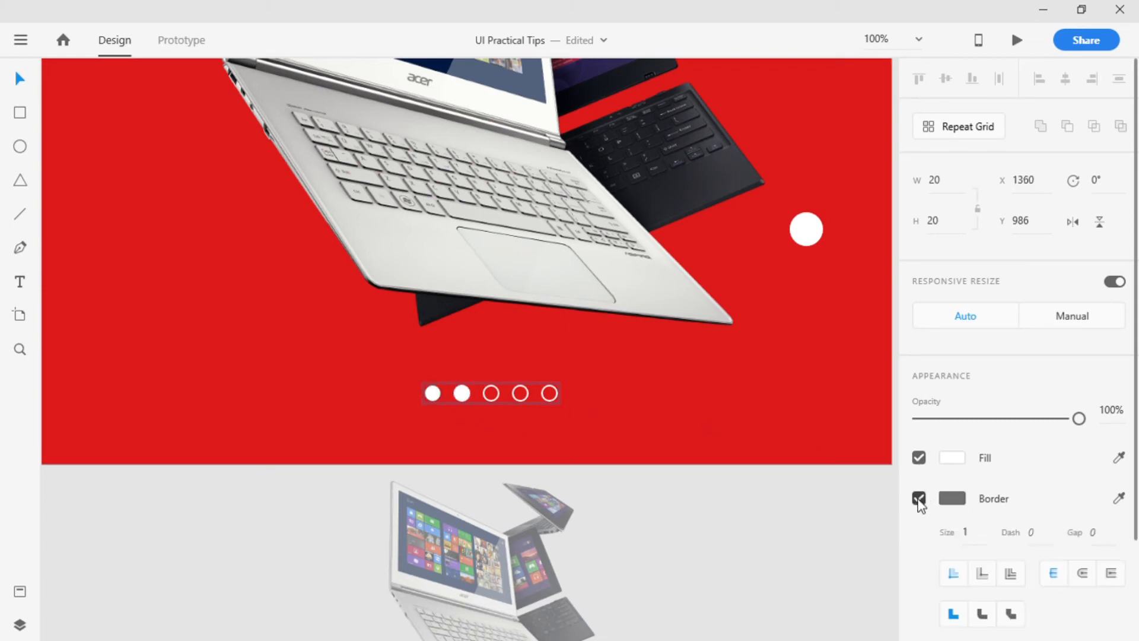
pyautogui.click(919, 458)
pyautogui.click(953, 500)
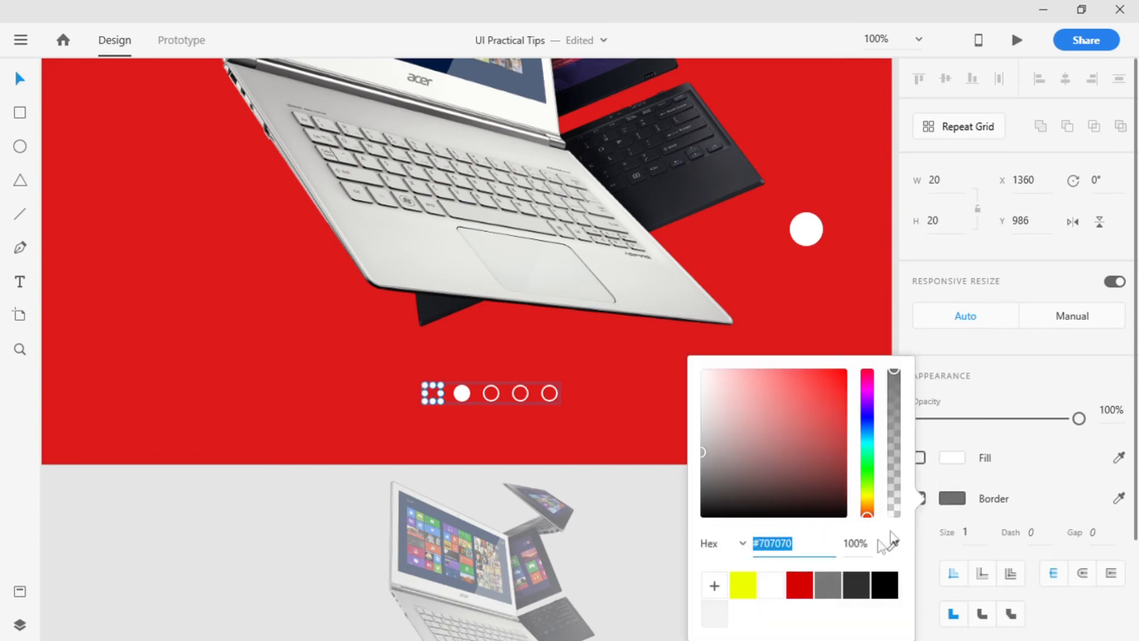
pyautogui.click(771, 584)
pyautogui.click(983, 539)
pyautogui.click(983, 539)
pyautogui.write('2')
pyautogui.press('Return')
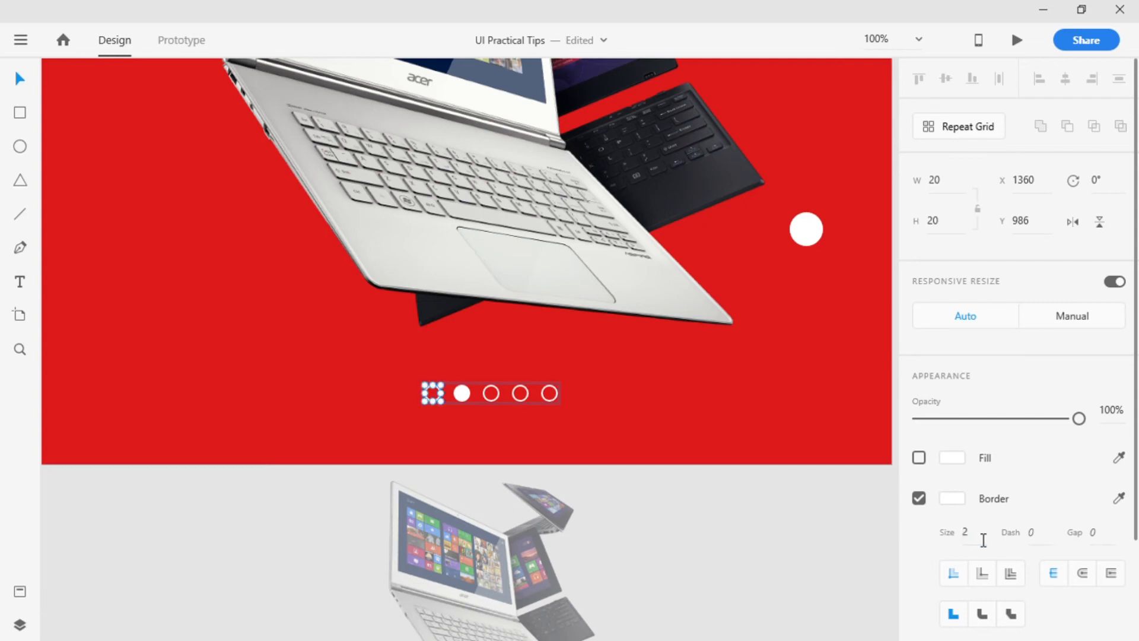
pyautogui.click(808, 499)
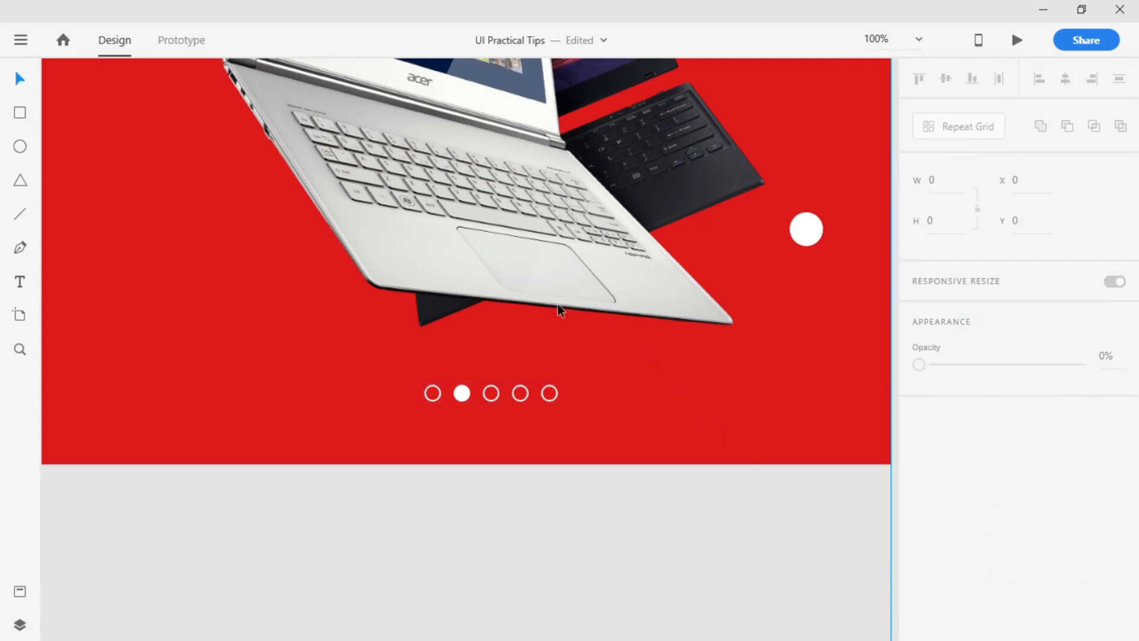
# Link the second slider dot on Web 1920 – 31 to Web 1920 – 34 with a Tap trigger and Auto-Animate, Ease In-Out, 0.8 s.
pyautogui.scroll(-2, 558, 308)
pyautogui.hotkey('ctrl', '-')
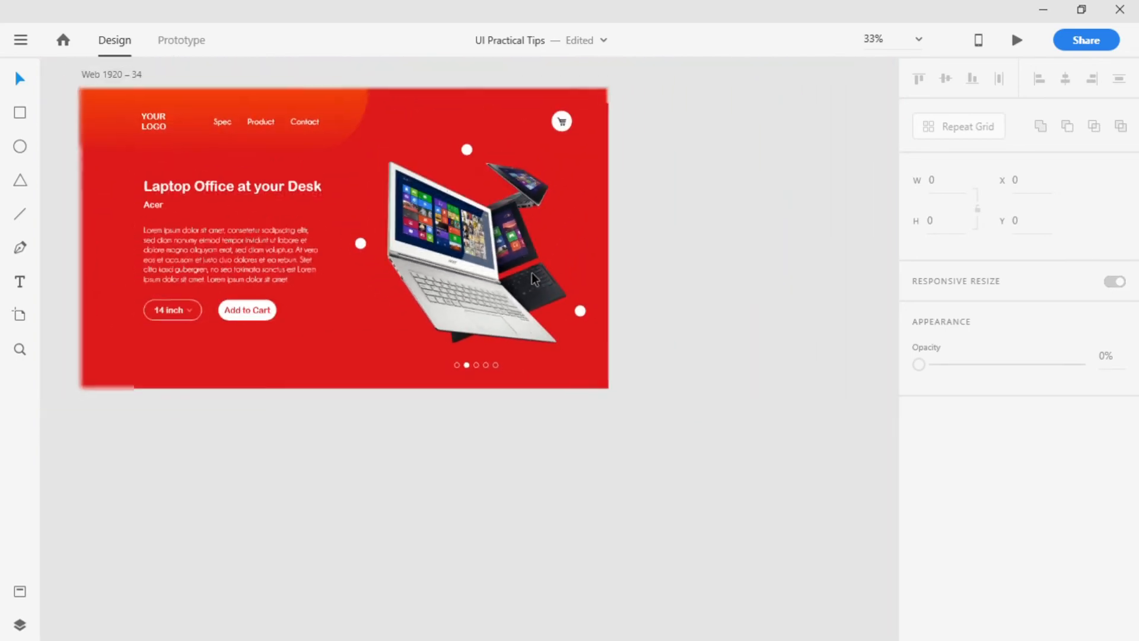
pyautogui.moveTo(511, 175); pyautogui.dragTo(513, 393)
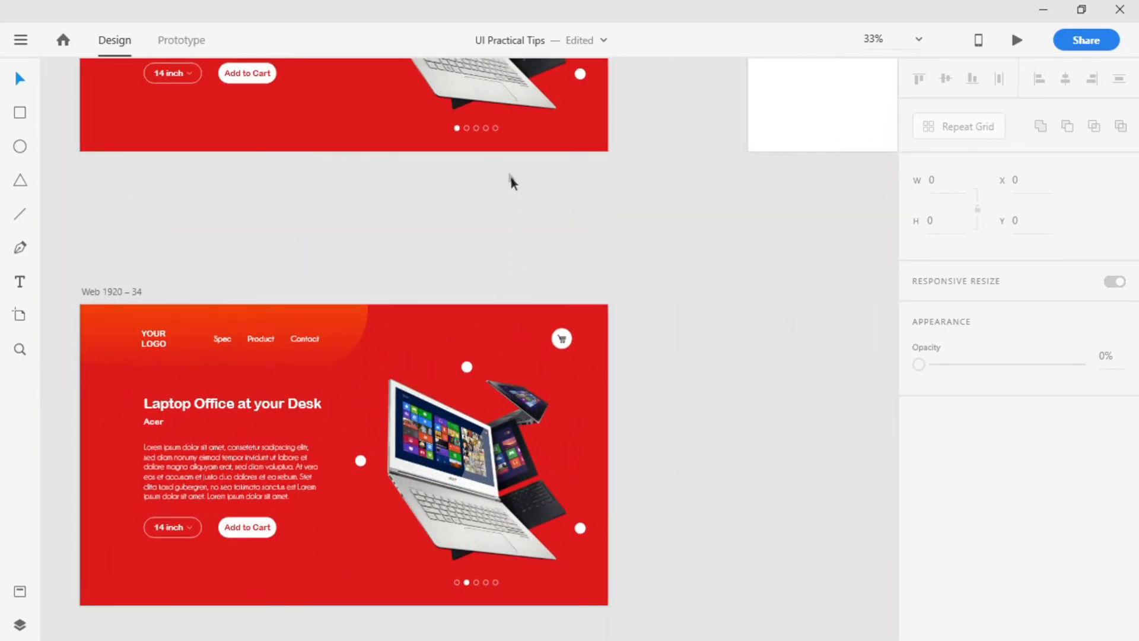
pyautogui.click(467, 129)
pyautogui.click(182, 40)
pyautogui.moveTo(474, 128); pyautogui.dragTo(498, 358)
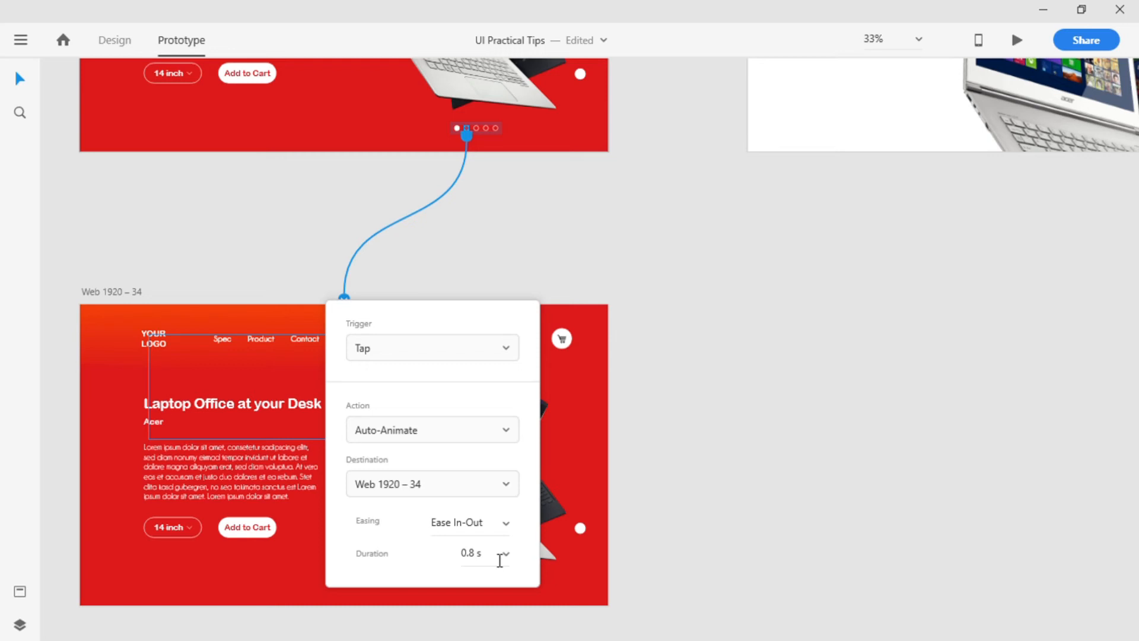
# Set the duration of the second slider dot's transition from Web 1920 – 31 to Web 1920 – 34 to 0.4 s.
pyautogui.click(499, 560)
pyautogui.write('0.2')
pyautogui.write('4')
pyautogui.press('Return')
pyautogui.click(692, 379)
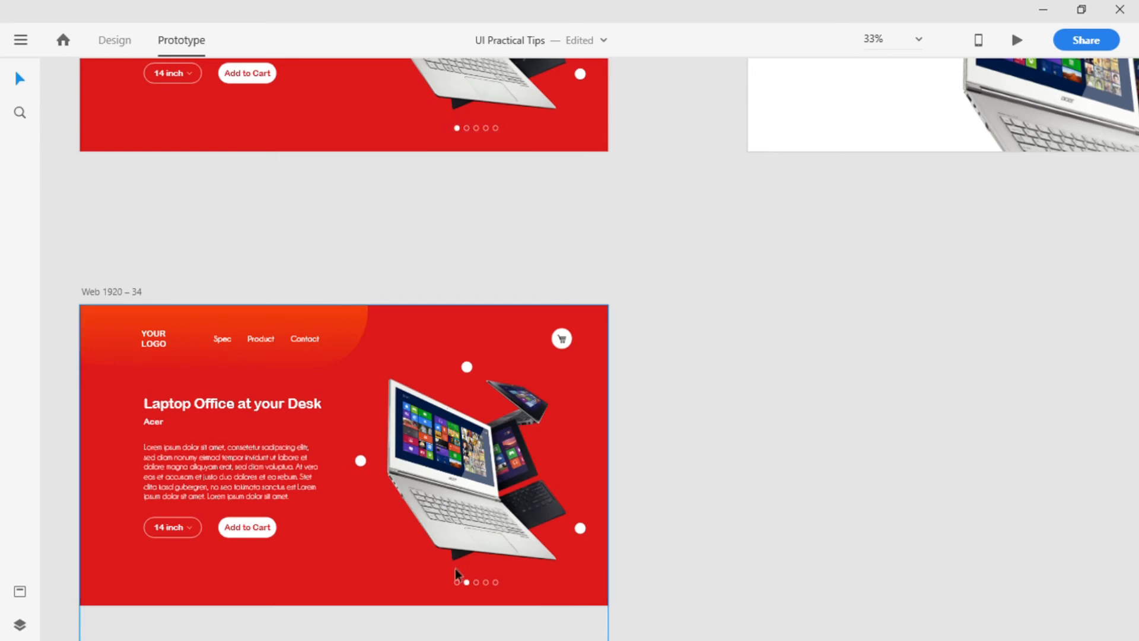
# Link the first slider dot on Web 1920 – 34 back to Web 1920 – 31 with Tap, Auto-Animate, Ease In-Out, 0.4 s.
pyautogui.click(459, 588)
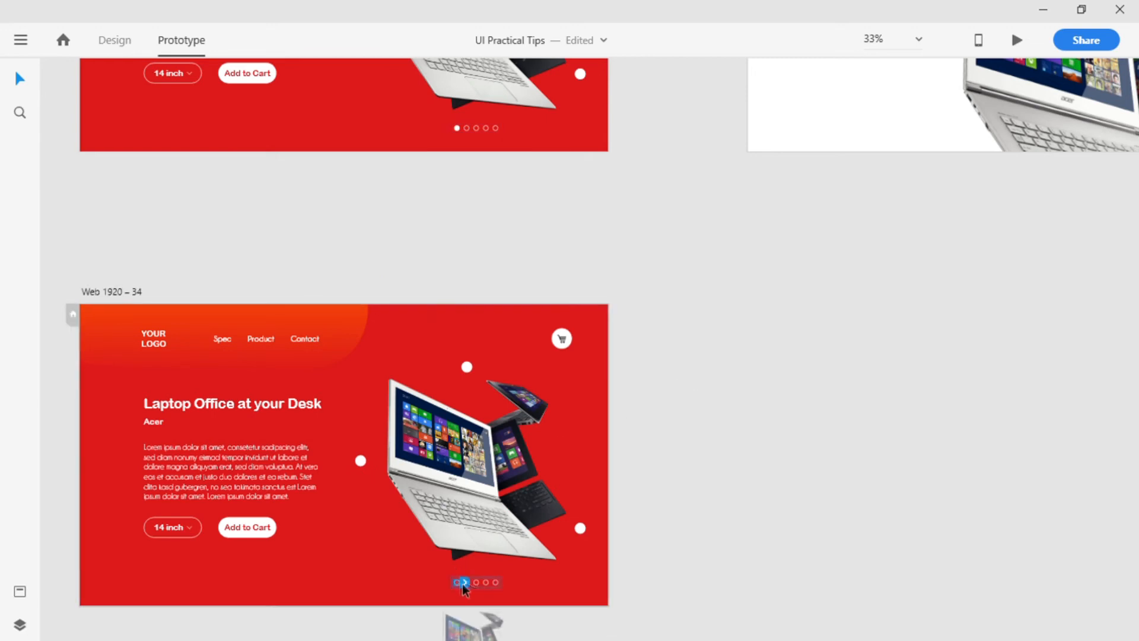
pyautogui.moveTo(464, 582); pyautogui.dragTo(440, 129)
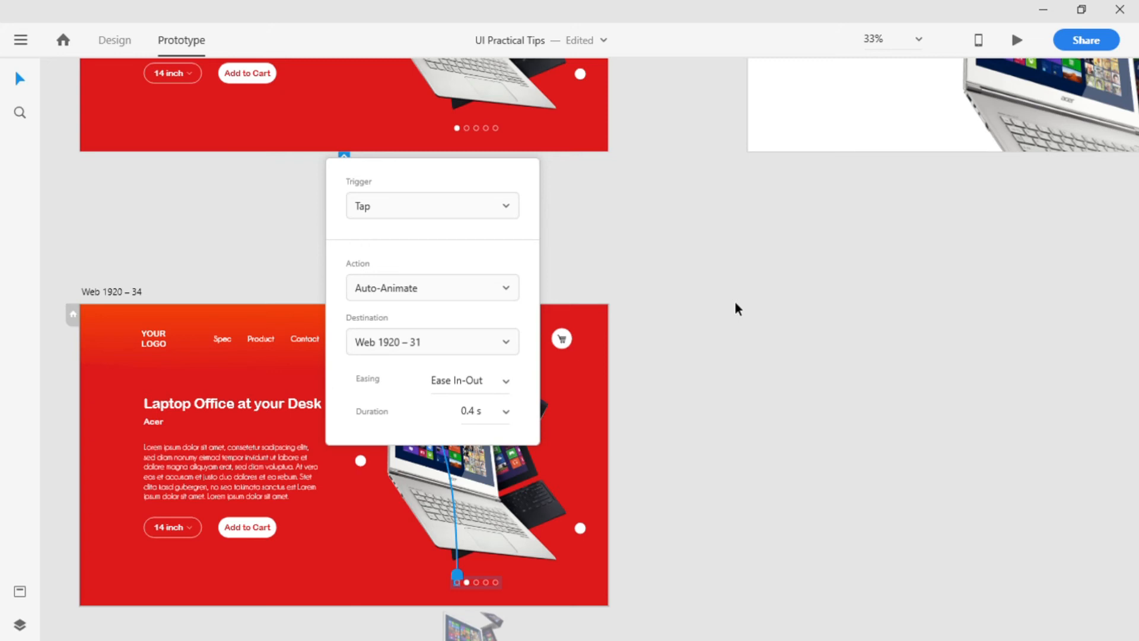
pyautogui.click(733, 309)
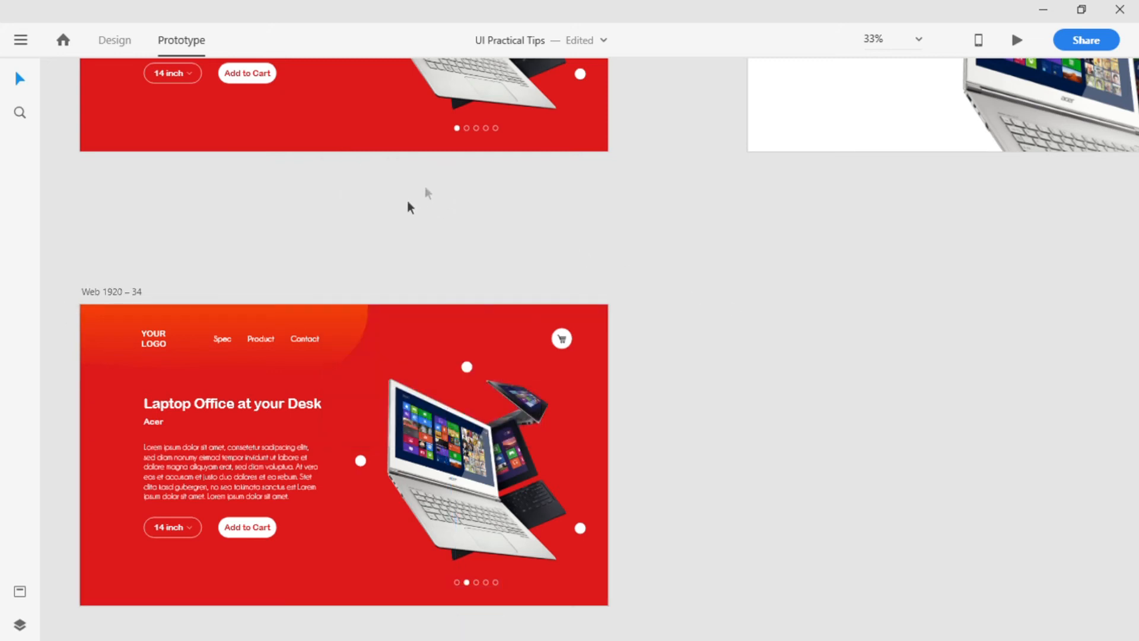
# Preview the prototype from Web 1920 – 31 and test switching back and forth between the first and second slider dots.
pyautogui.press('space')
pyautogui.moveTo(476, 168); pyautogui.dragTo(528, 457)
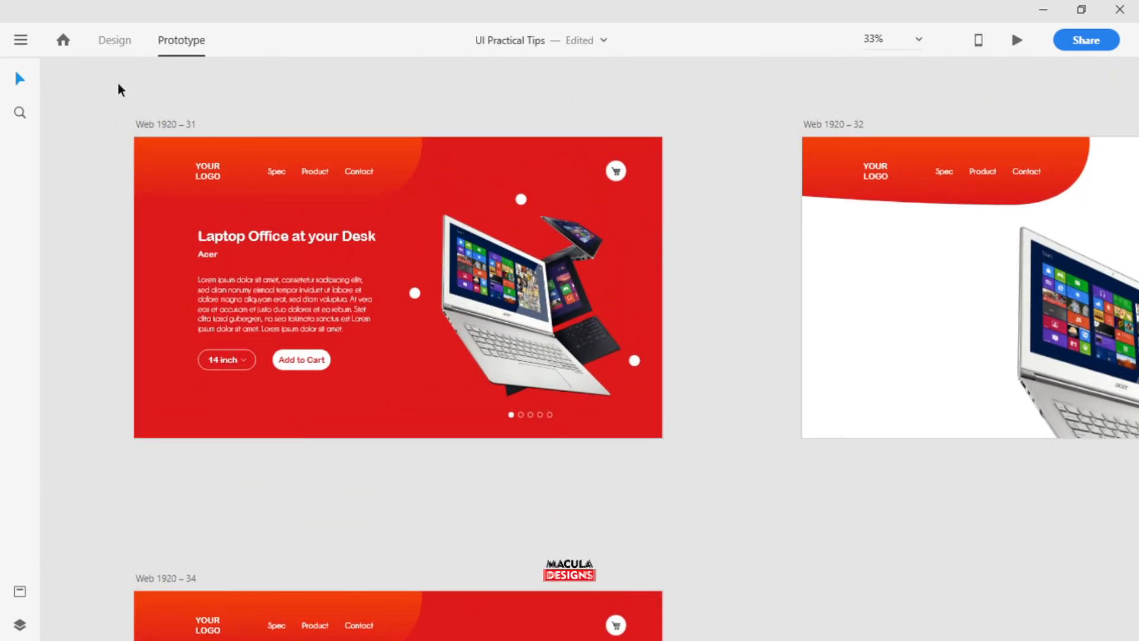
pyautogui.click(116, 41)
pyautogui.click(177, 125)
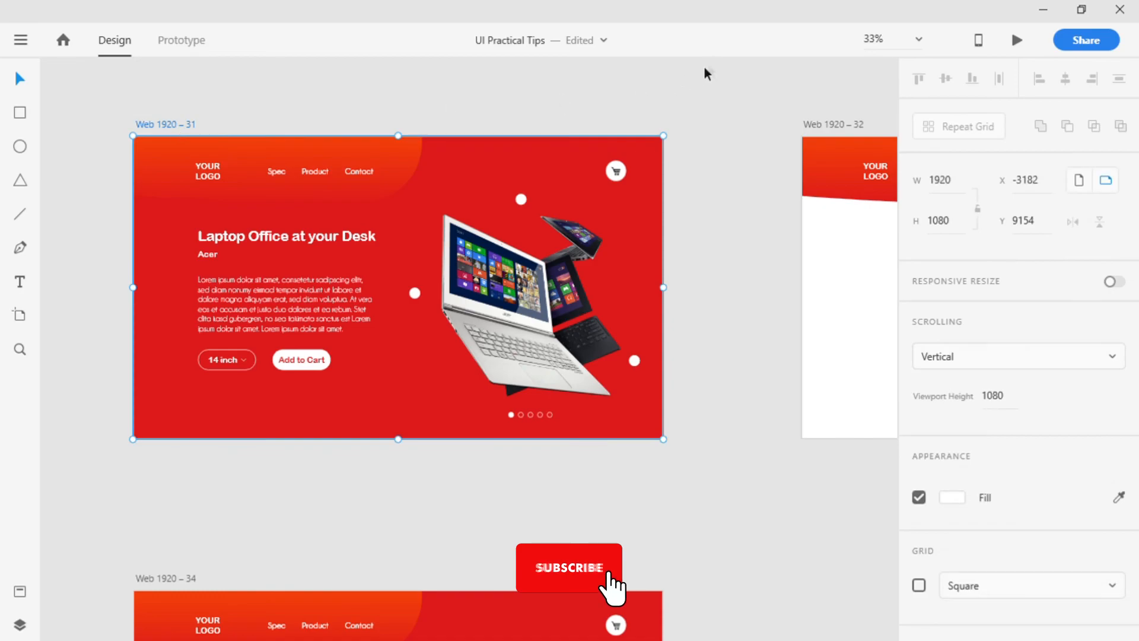
pyautogui.hotkey('ctrl', 'Return')
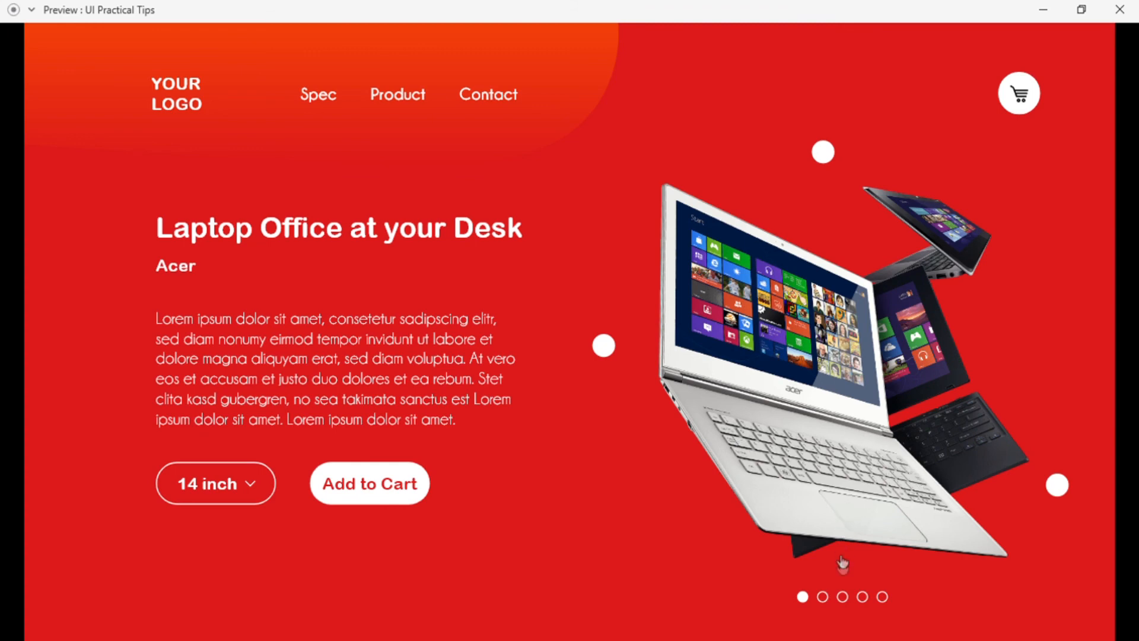
pyautogui.click(822, 600)
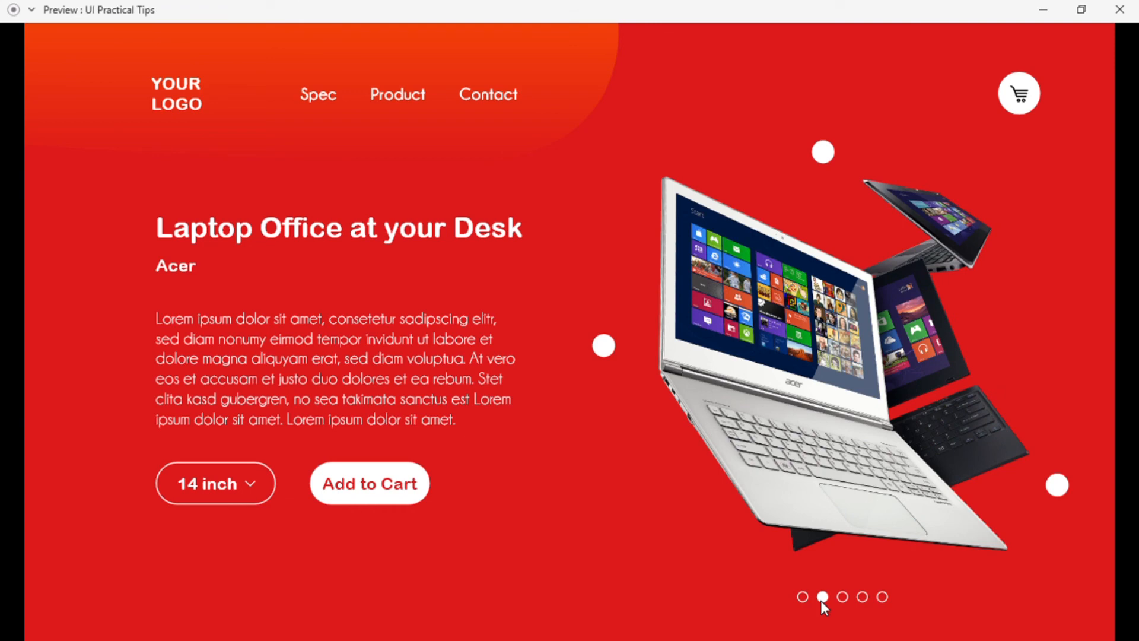
pyautogui.click(809, 604)
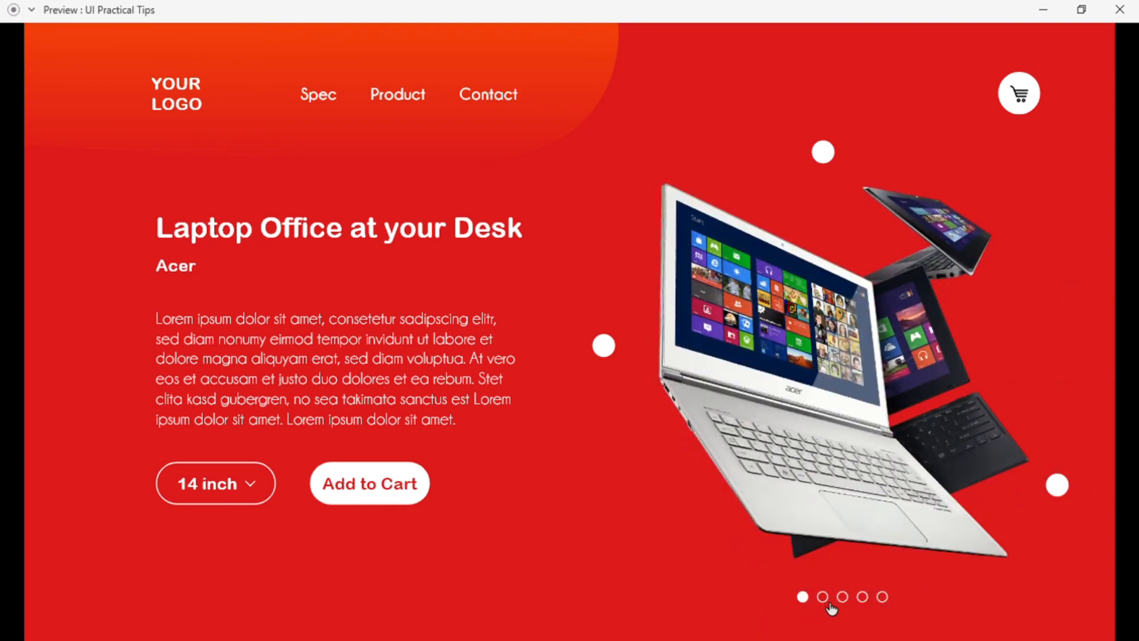
pyautogui.click(822, 598)
pyautogui.click(811, 602)
# Preview the scroll to the Full HD section and back to the red hero, then retest the first two slider dots.
pyautogui.scroll(-9, 1106, 442)
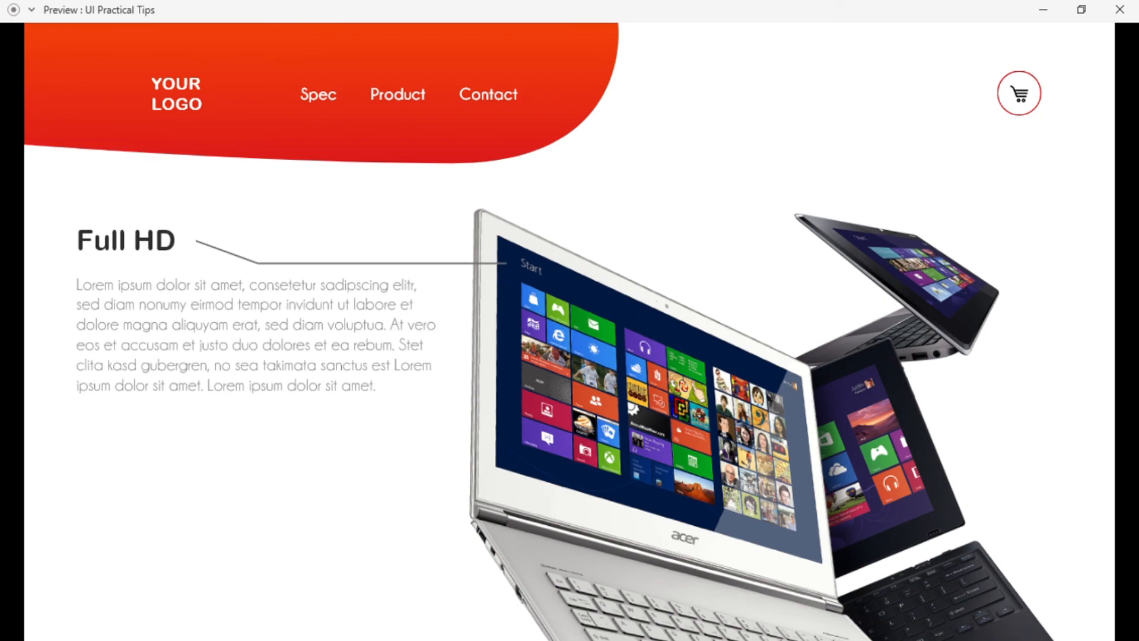
pyautogui.scroll(9, 570, 333)
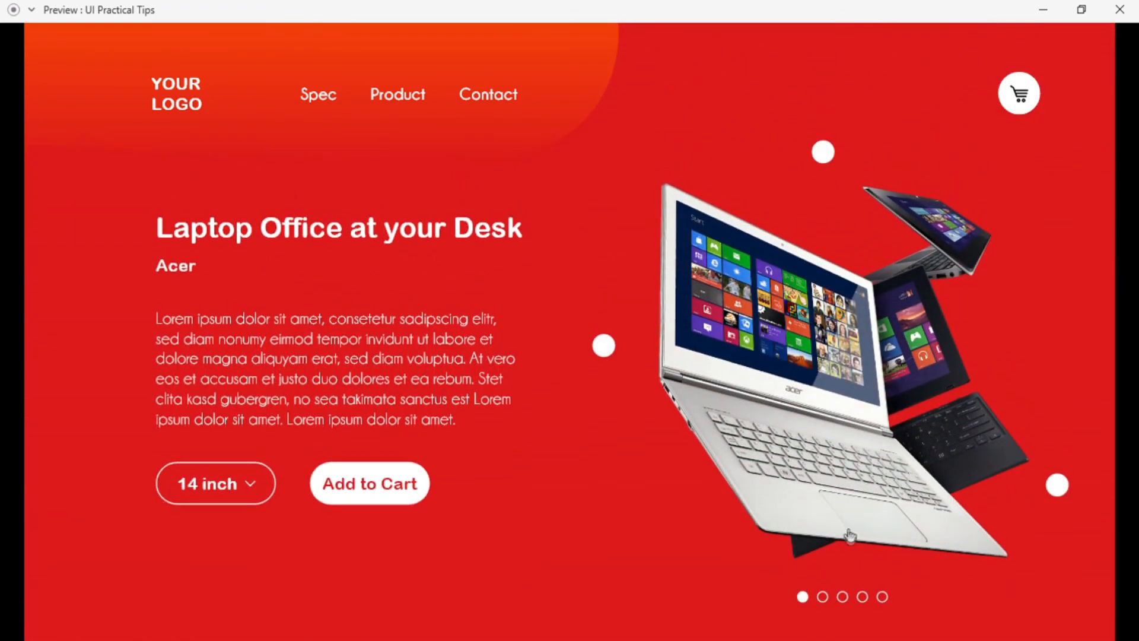
pyautogui.click(823, 596)
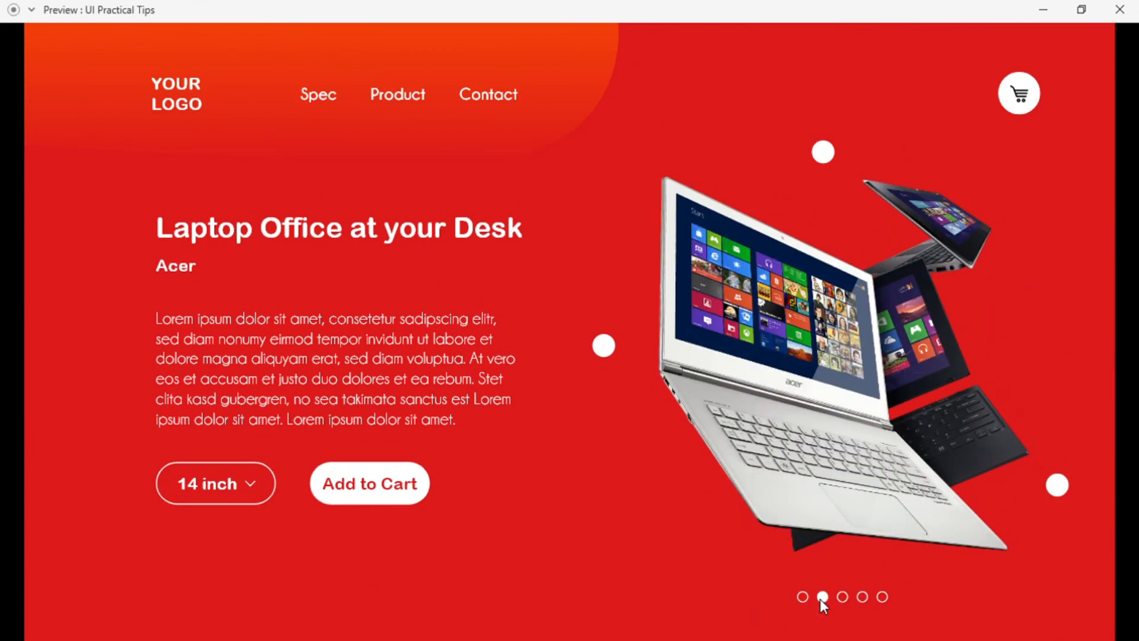
pyautogui.click(802, 597)
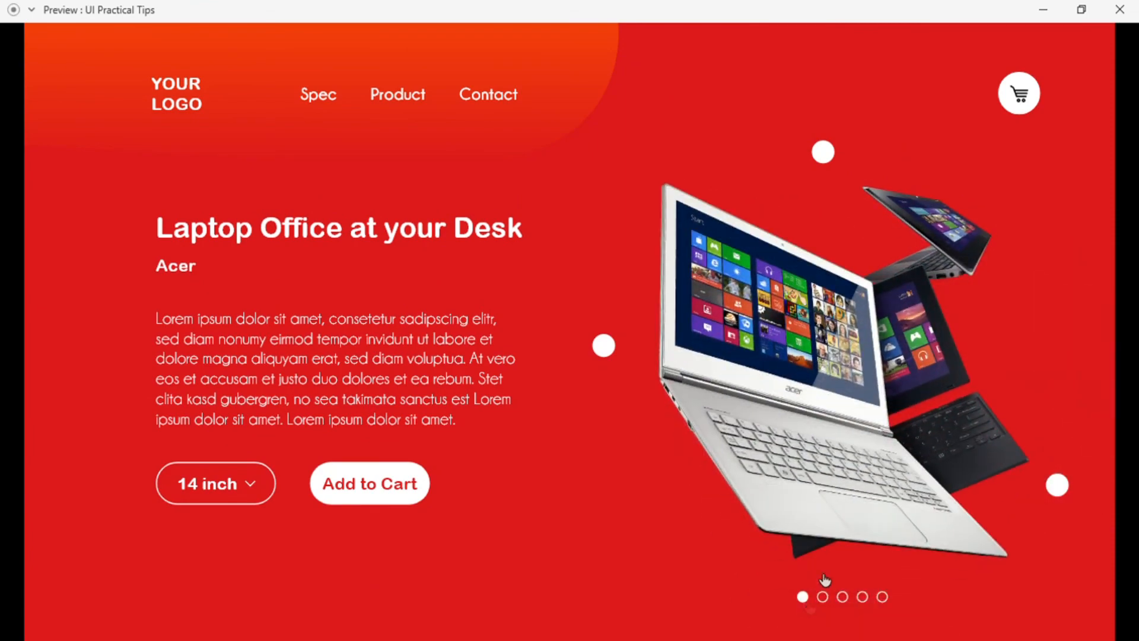